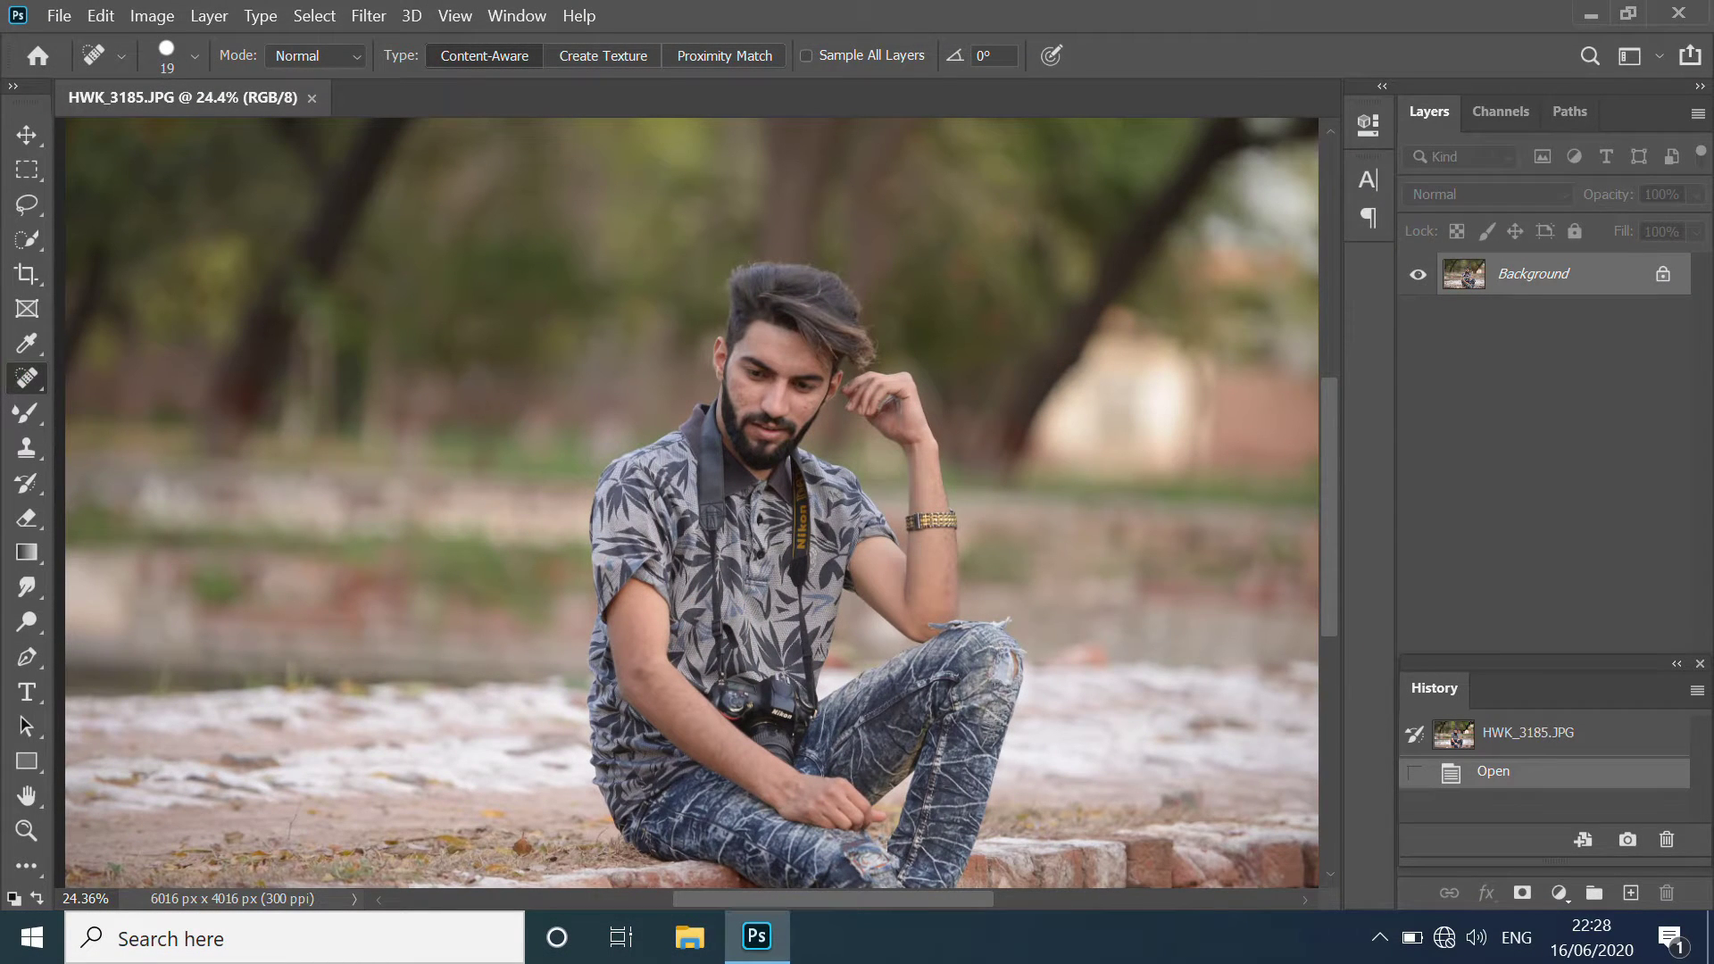
Step: Switch to the Spot Healing Brush and zoom in on the forehead blemishes
right_click(26, 377)
left_click(89, 376)
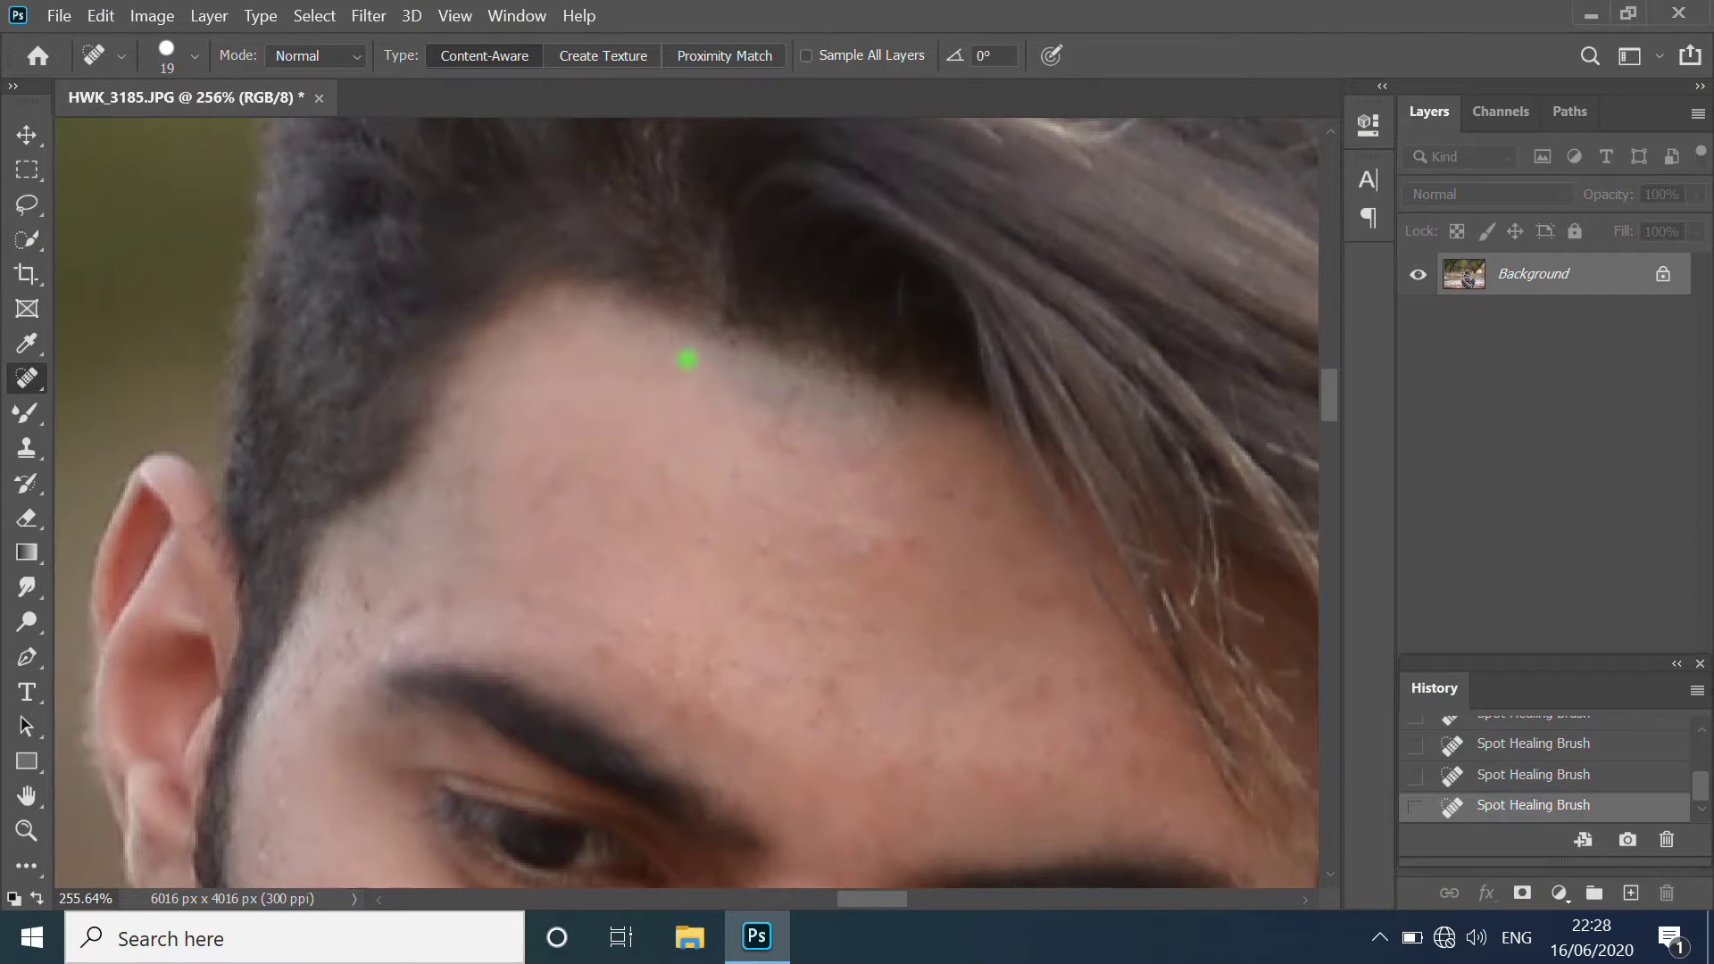
scroll(875, 425, "down", 1)
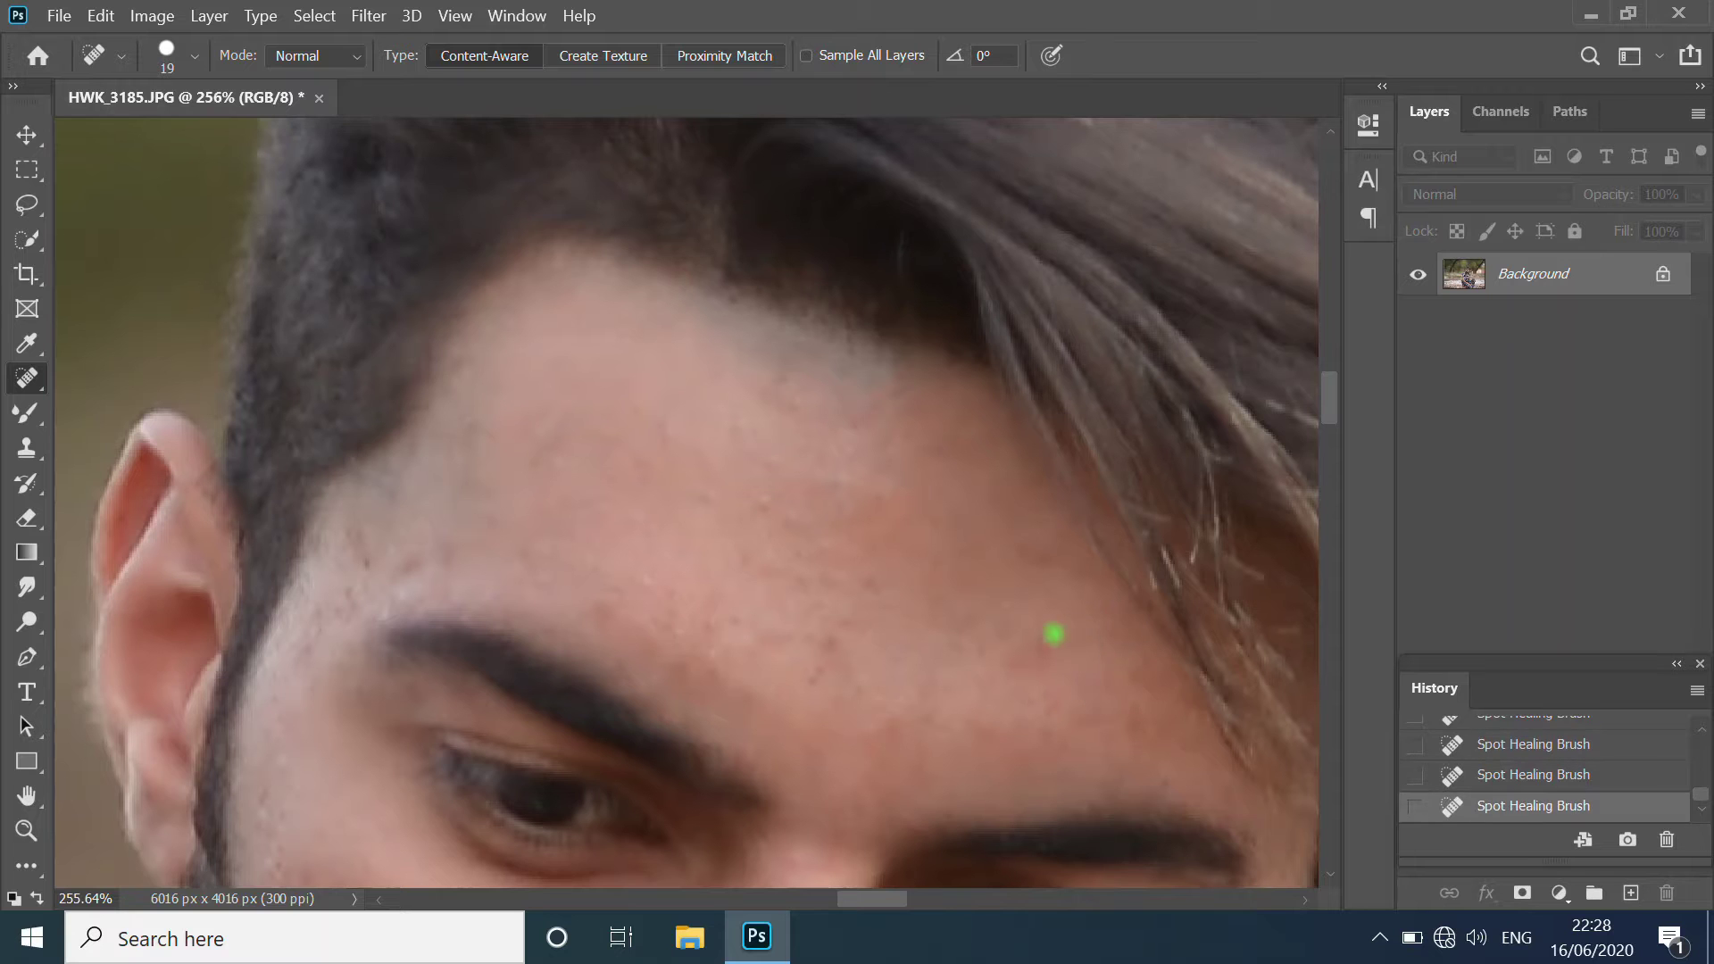
scroll(1099, 689, "down", 1)
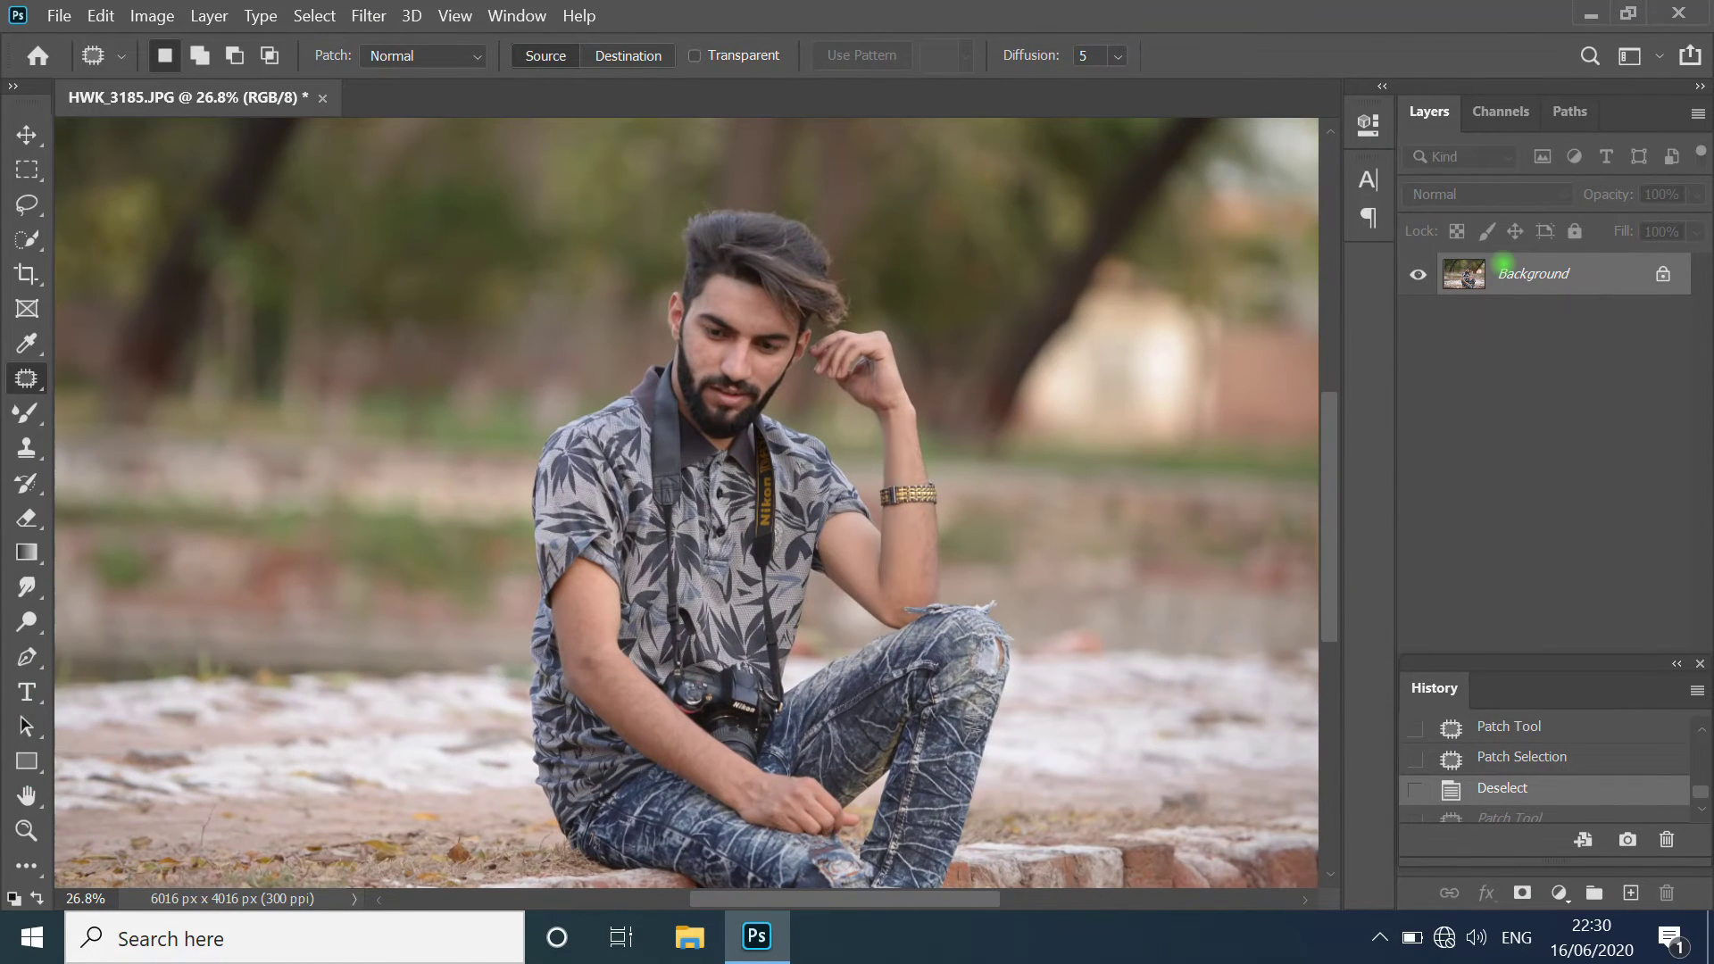
Step: Duplicate the Background layer as Background copy
right_click(1504, 263)
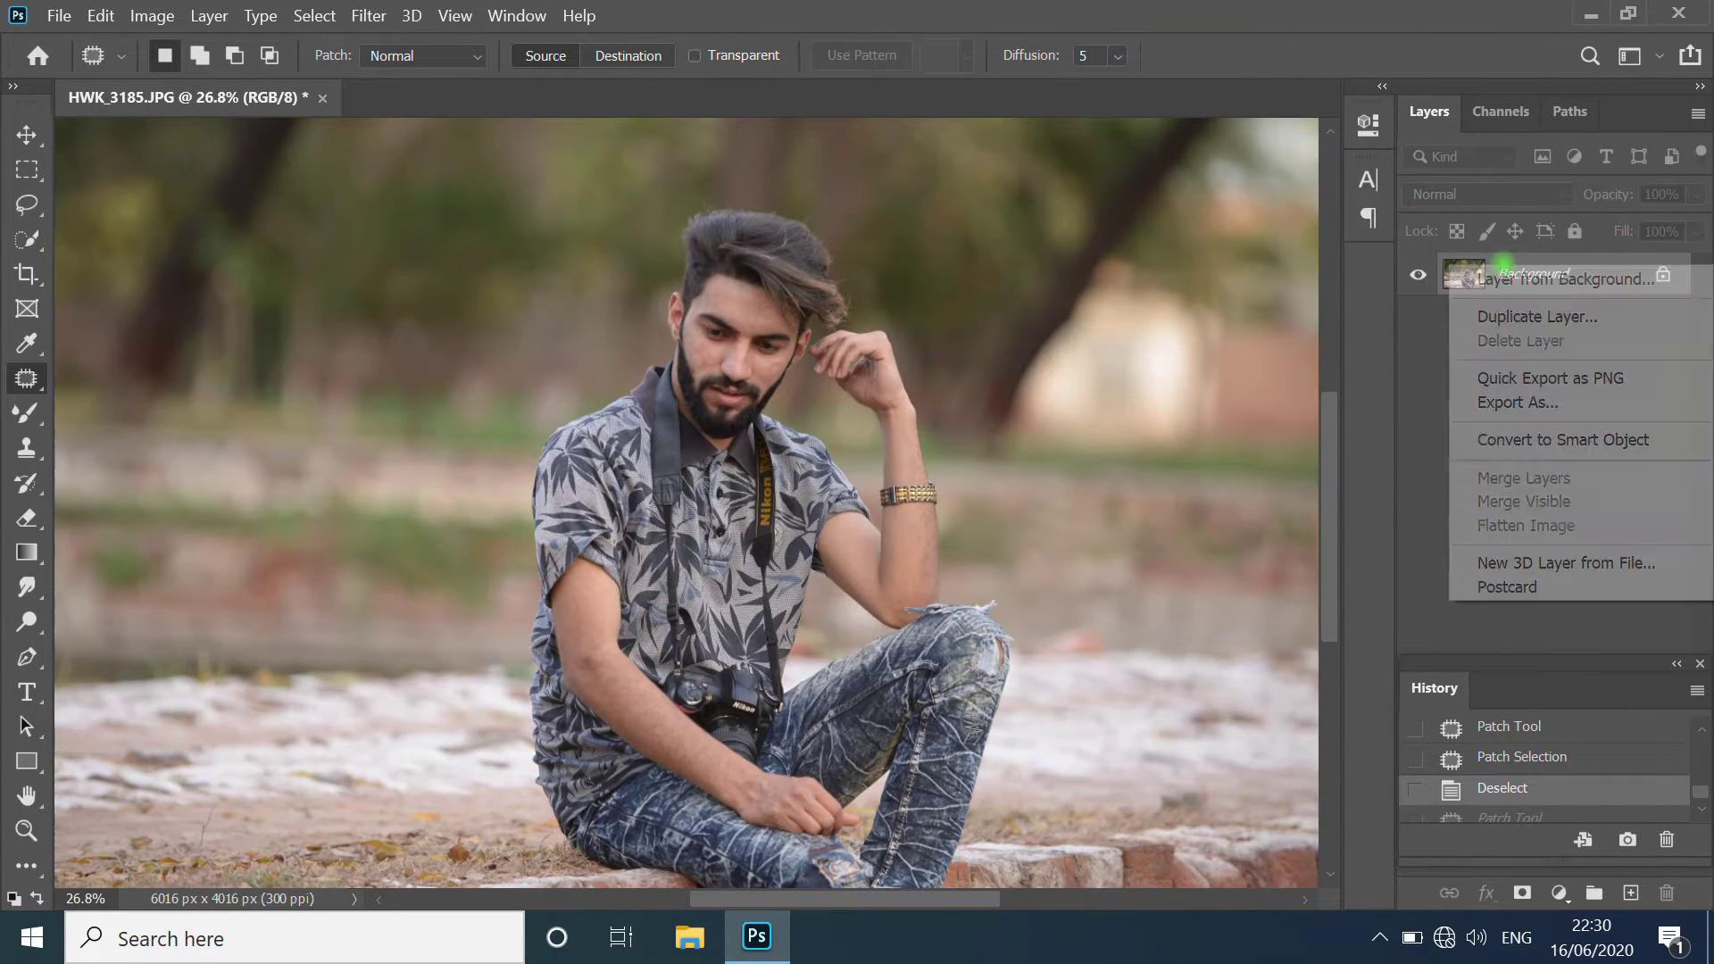
left_click(1530, 316)
key("Return")
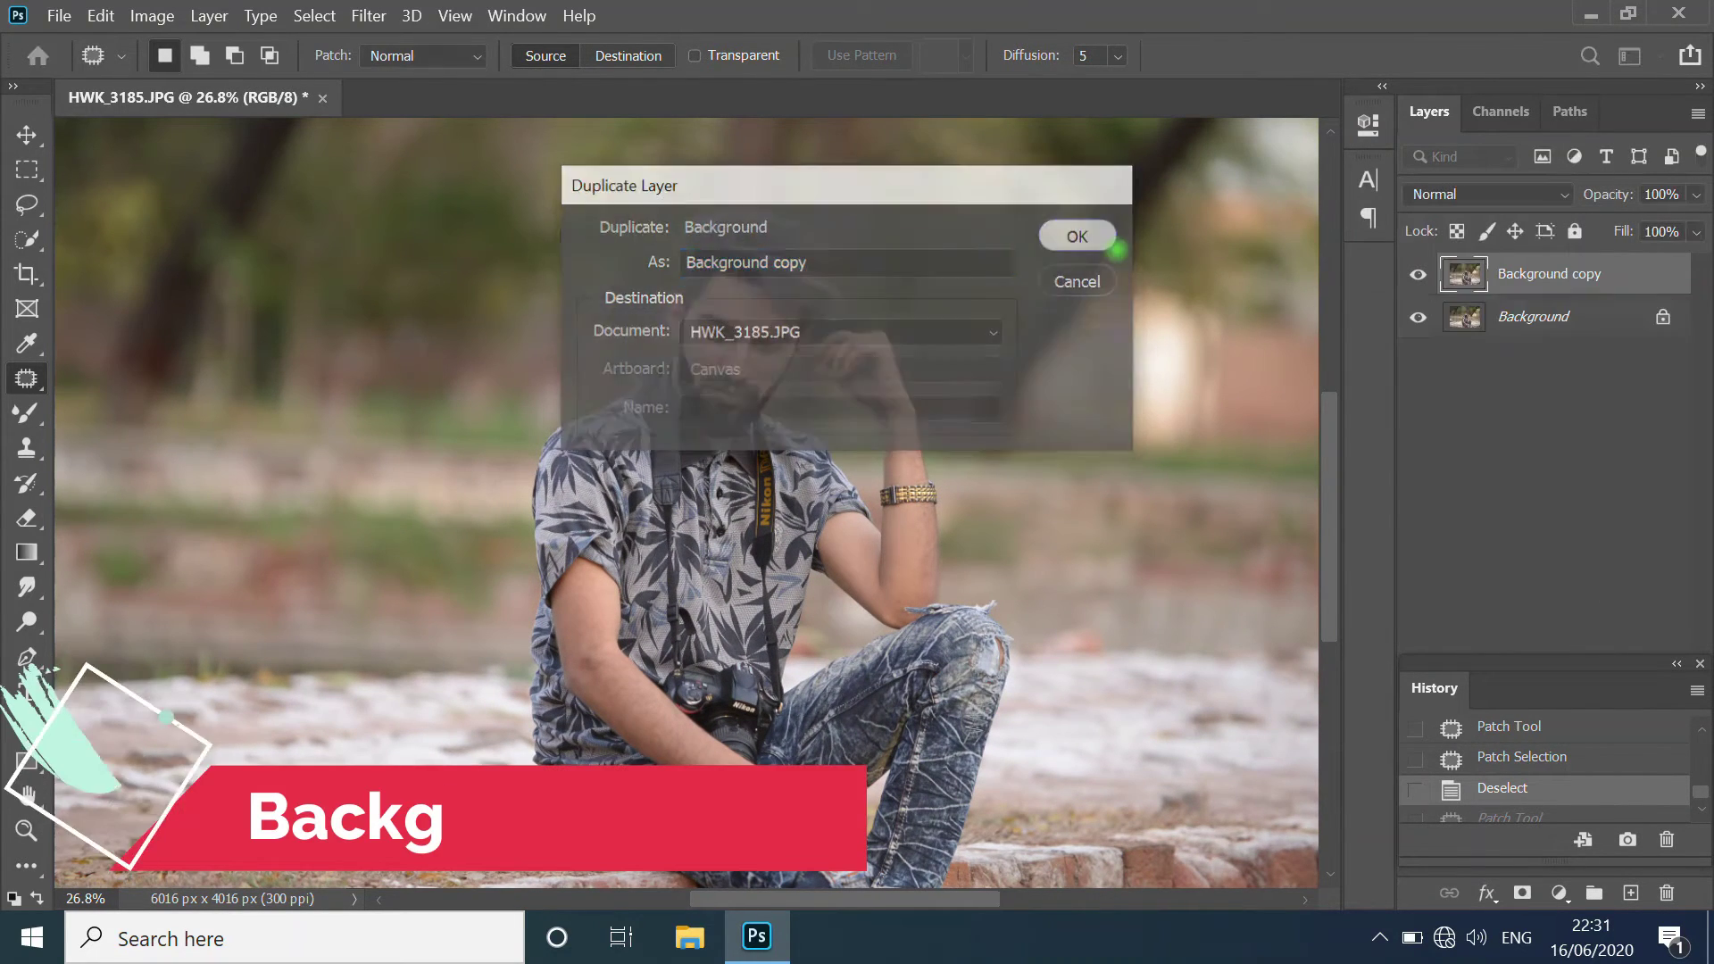
Step: Open the Camera Raw Filter's HSL Luminance controls, with the preview zoomed onto the face
left_click(368, 15)
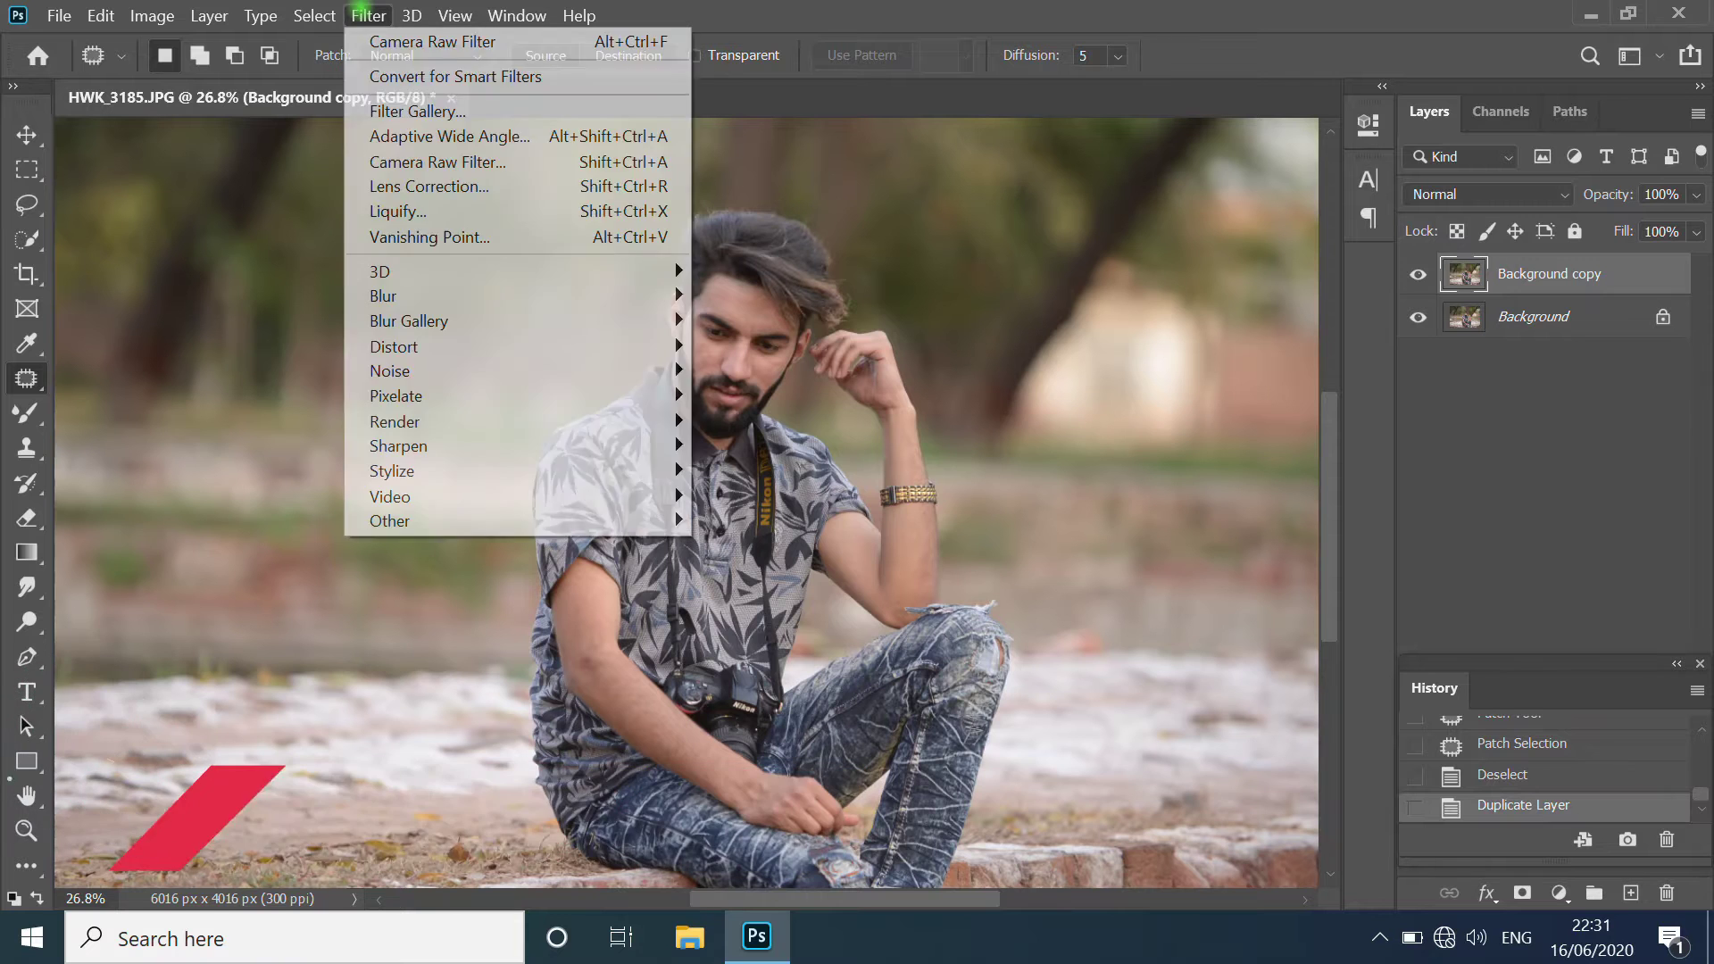
left_click(415, 161)
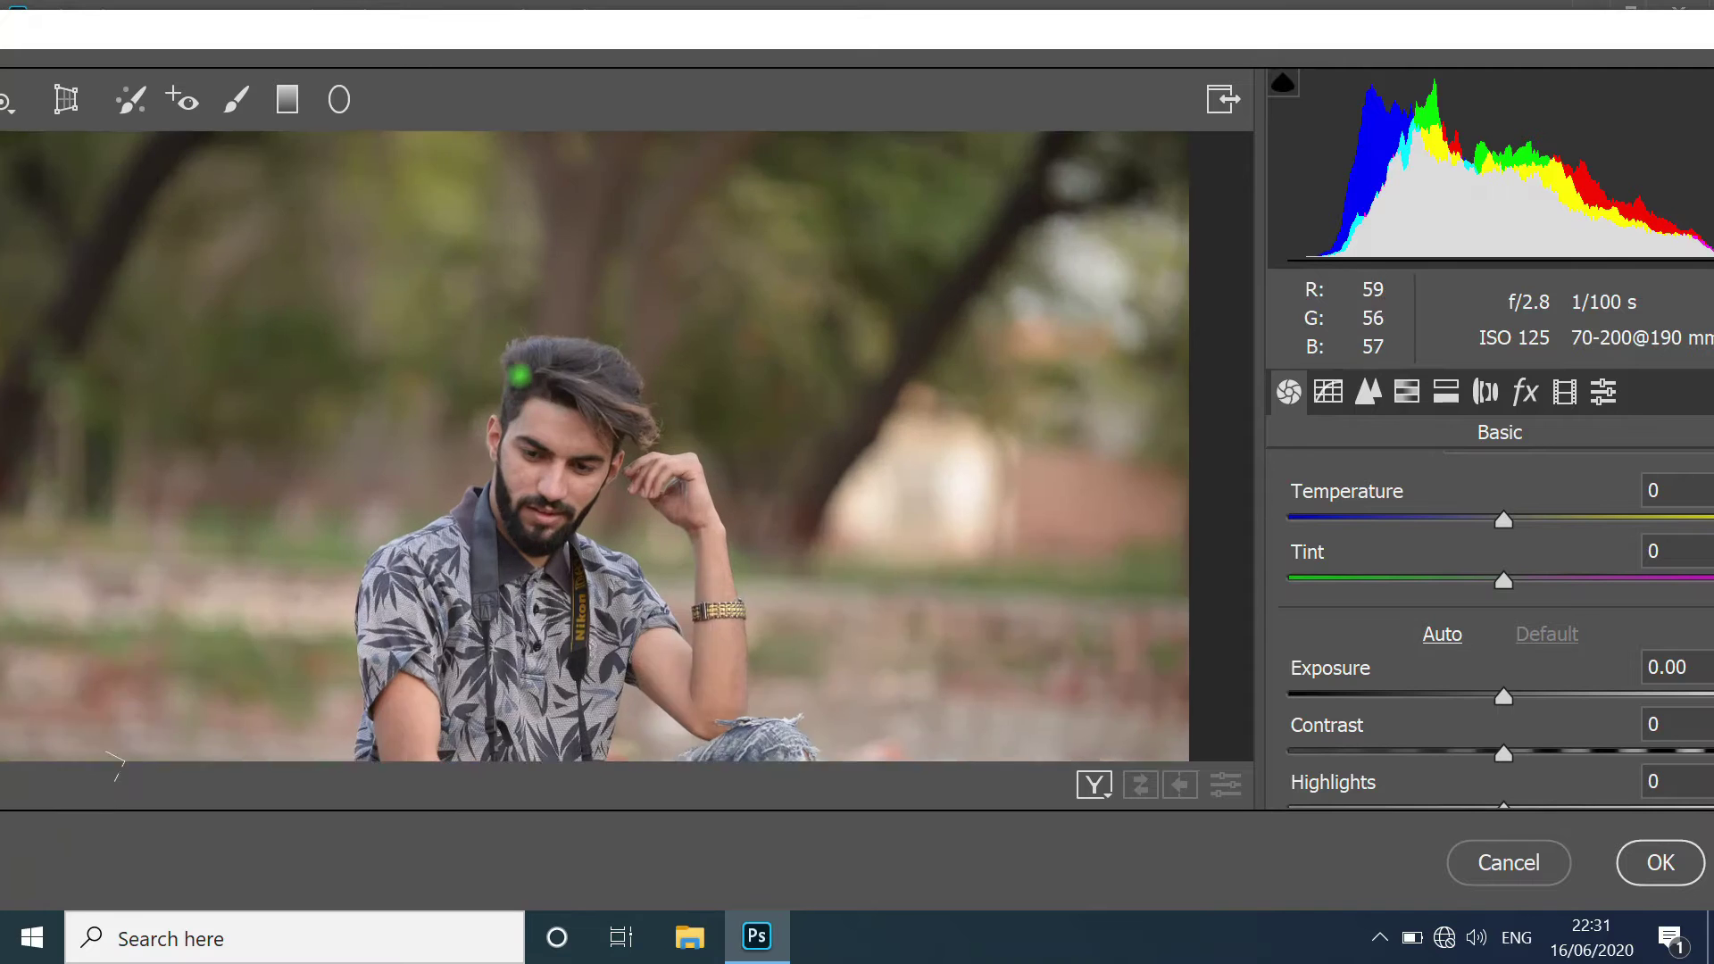
left_click(1407, 391)
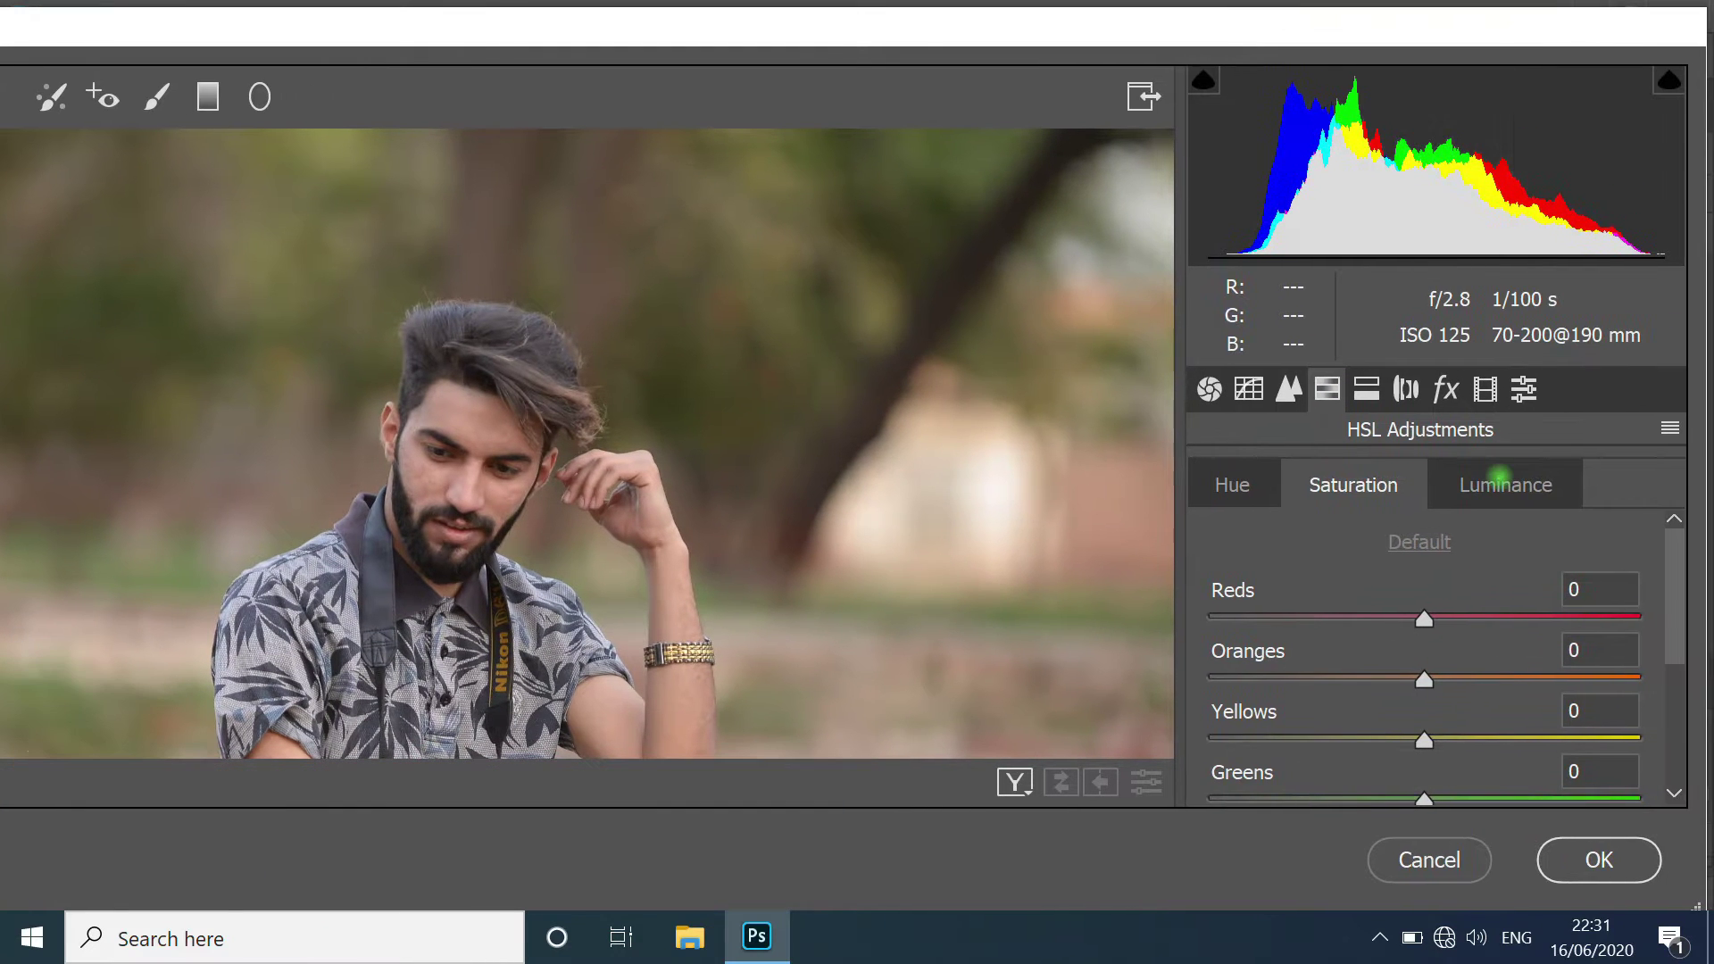
left_click(1500, 476)
left_click(402, 340)
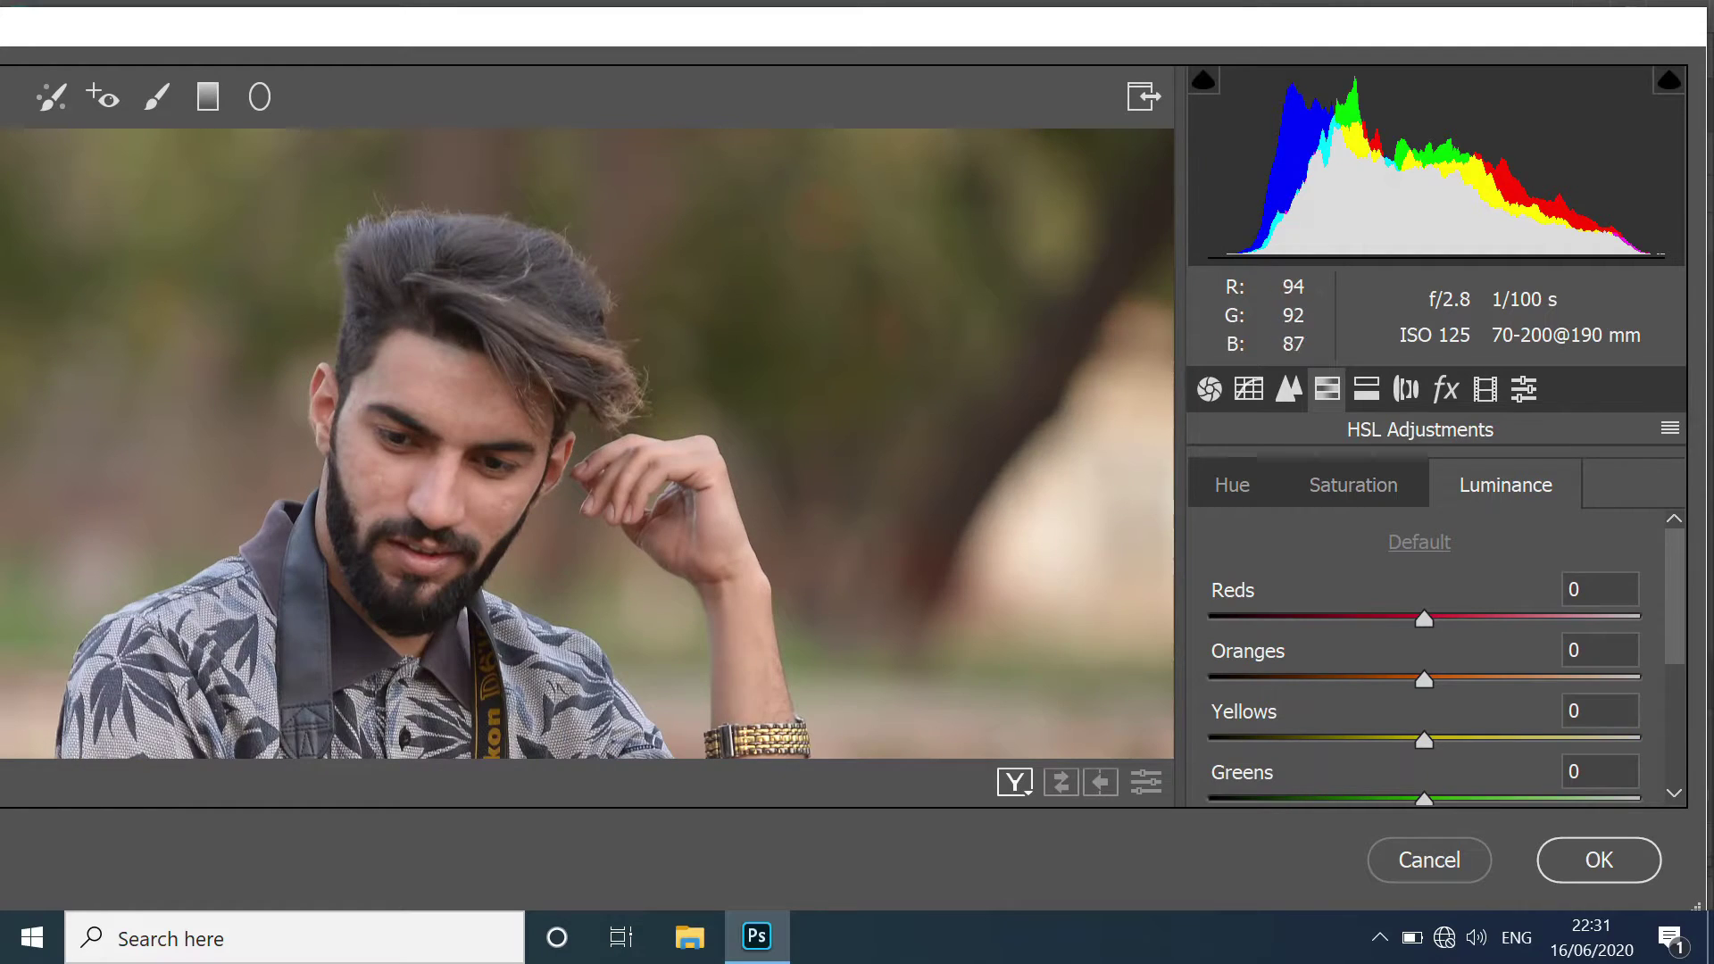
left_click(223, 509)
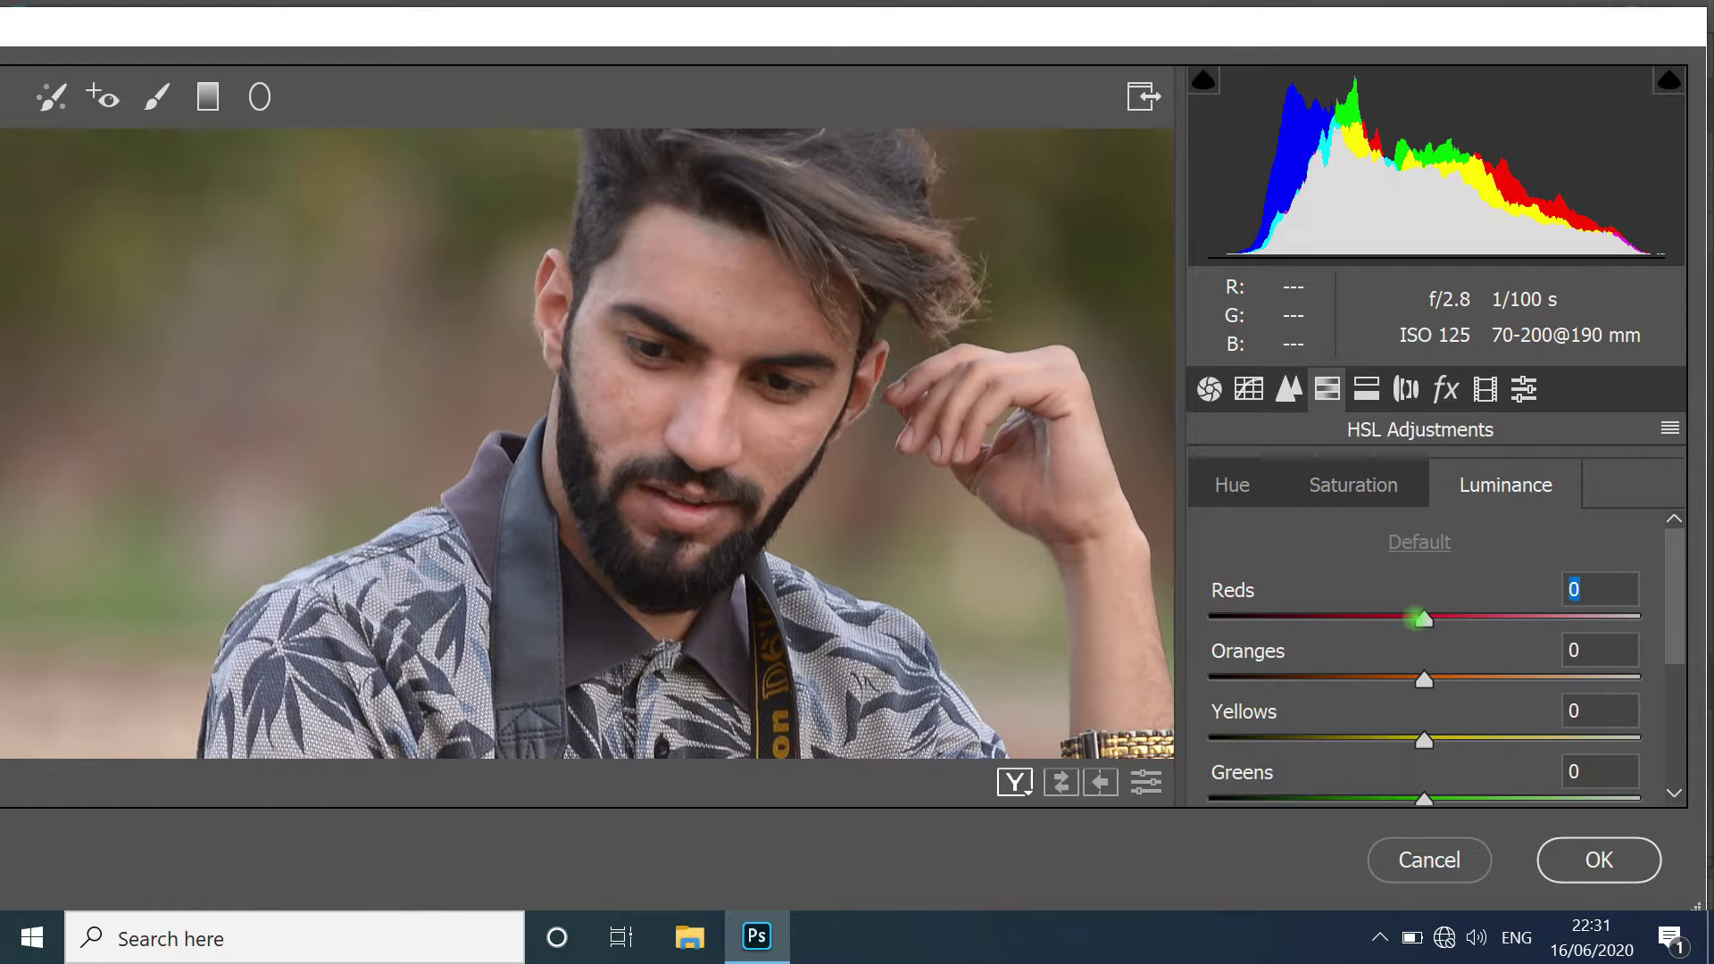
Step: Set Reds luminance to +67 and Oranges to +33, then apply the filter
type("25")
key("Return")
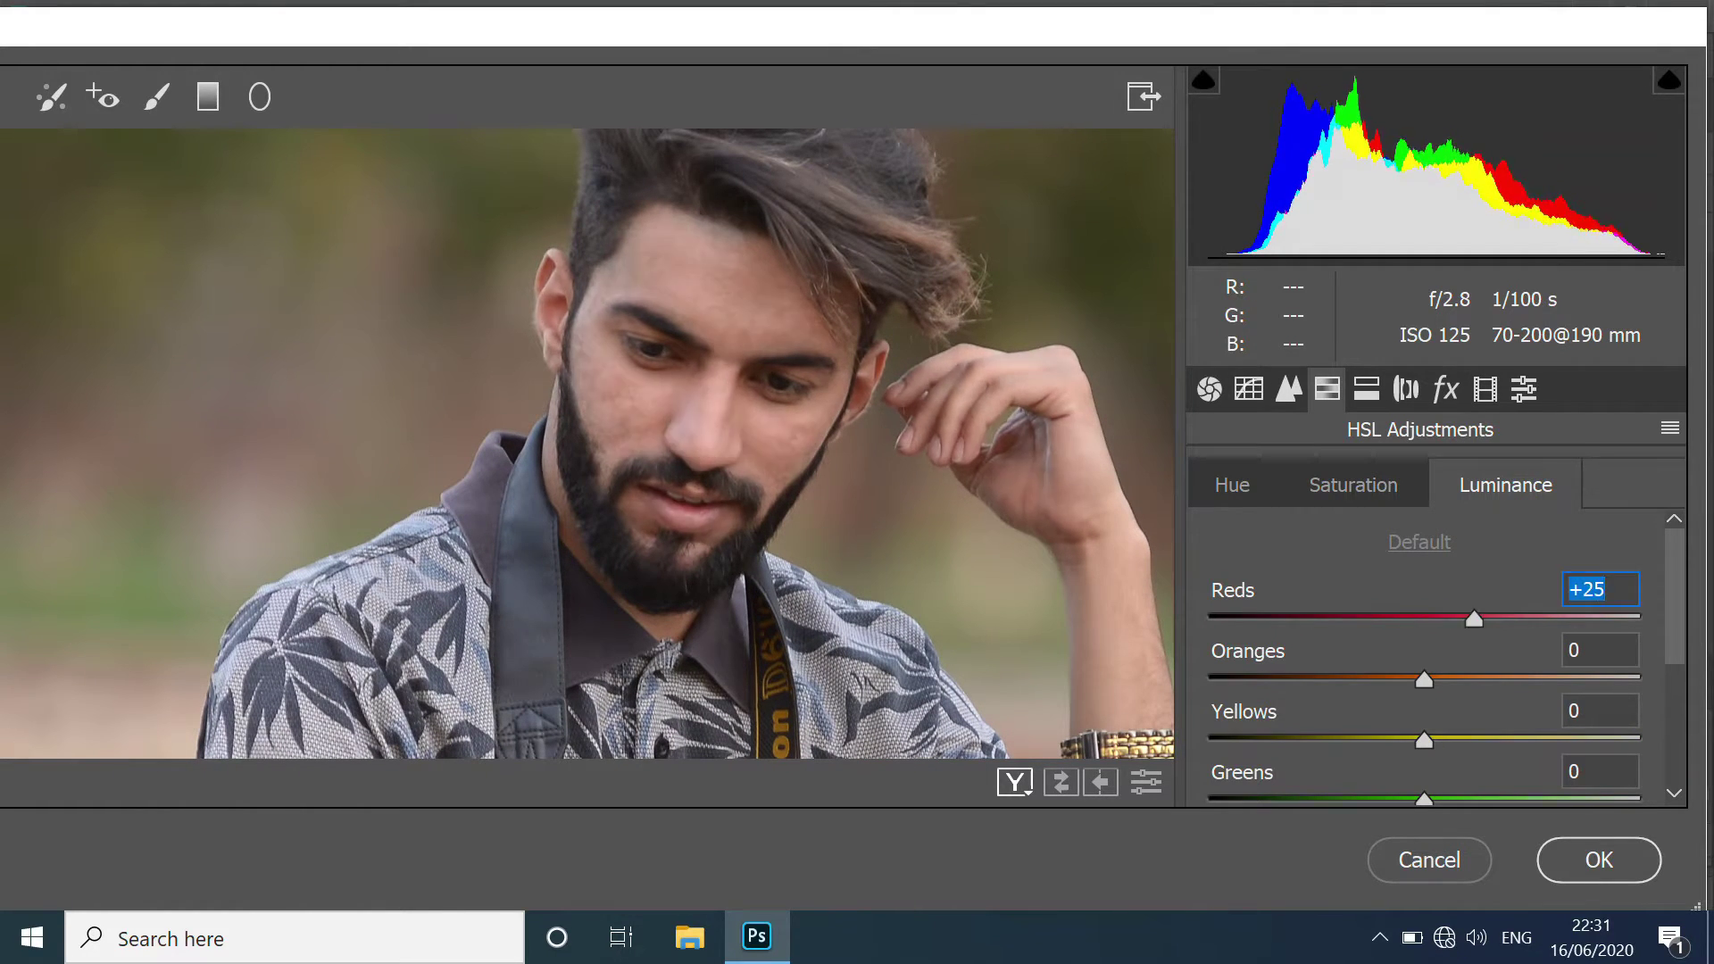
key("shift+Down")
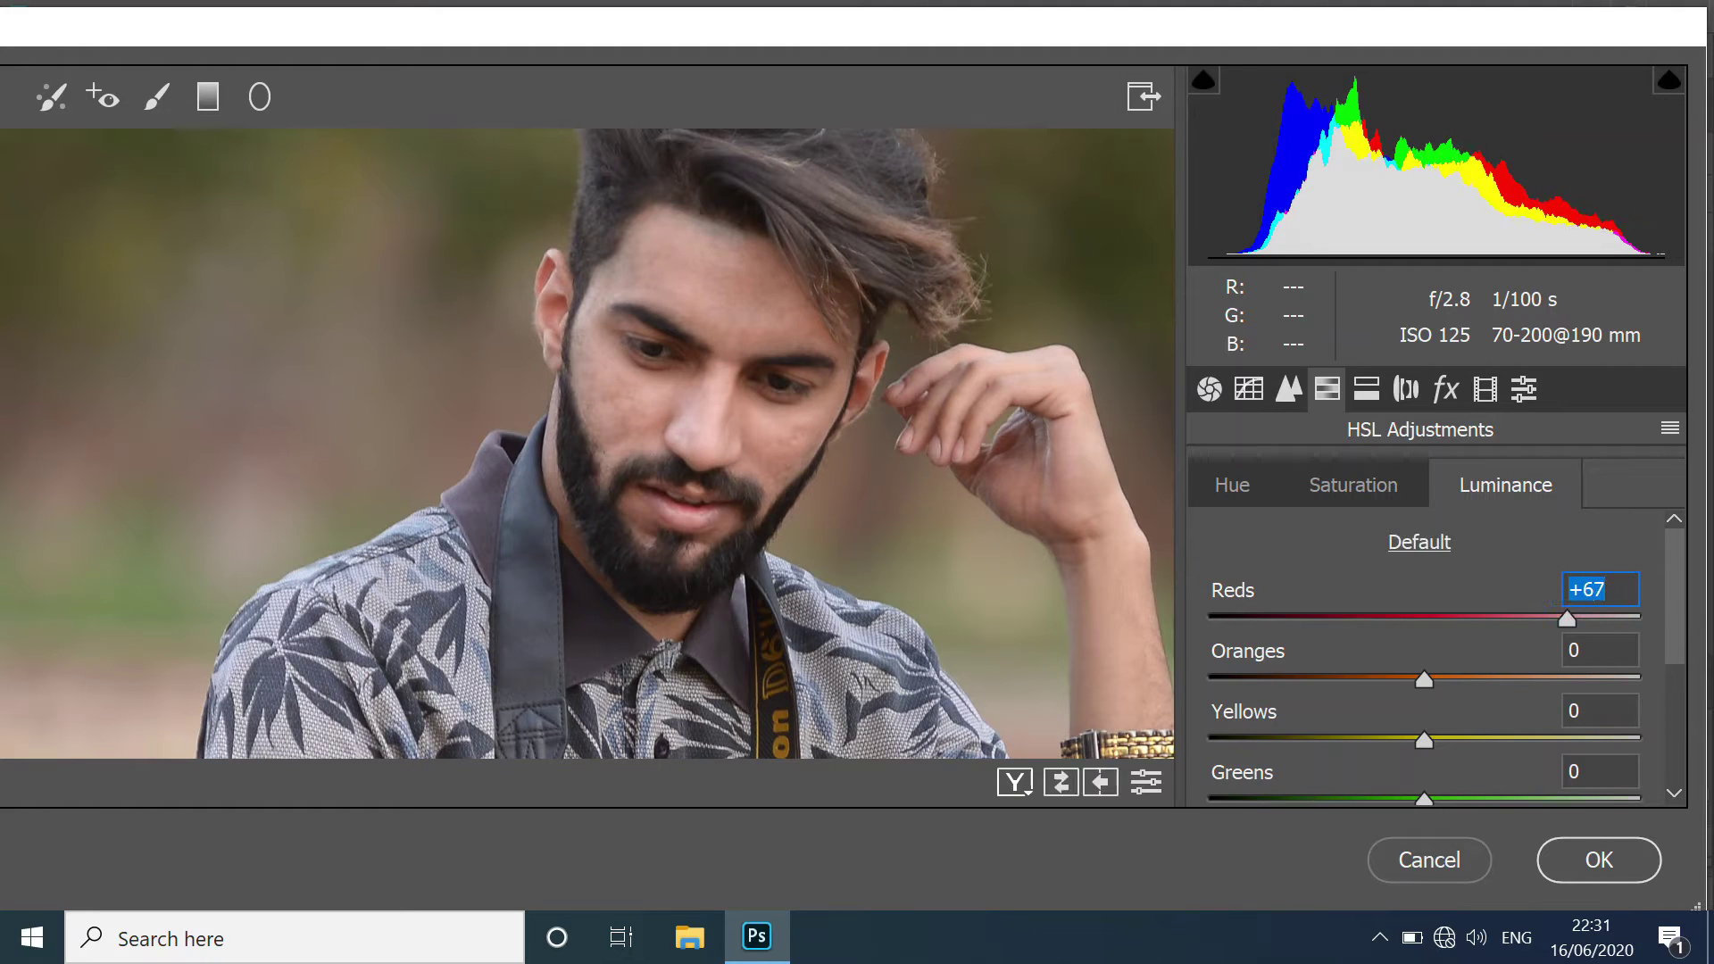
key("Tab")
type("49")
key("Return")
key("Down")
key("Down")
scroll(588, 443, "down", 3)
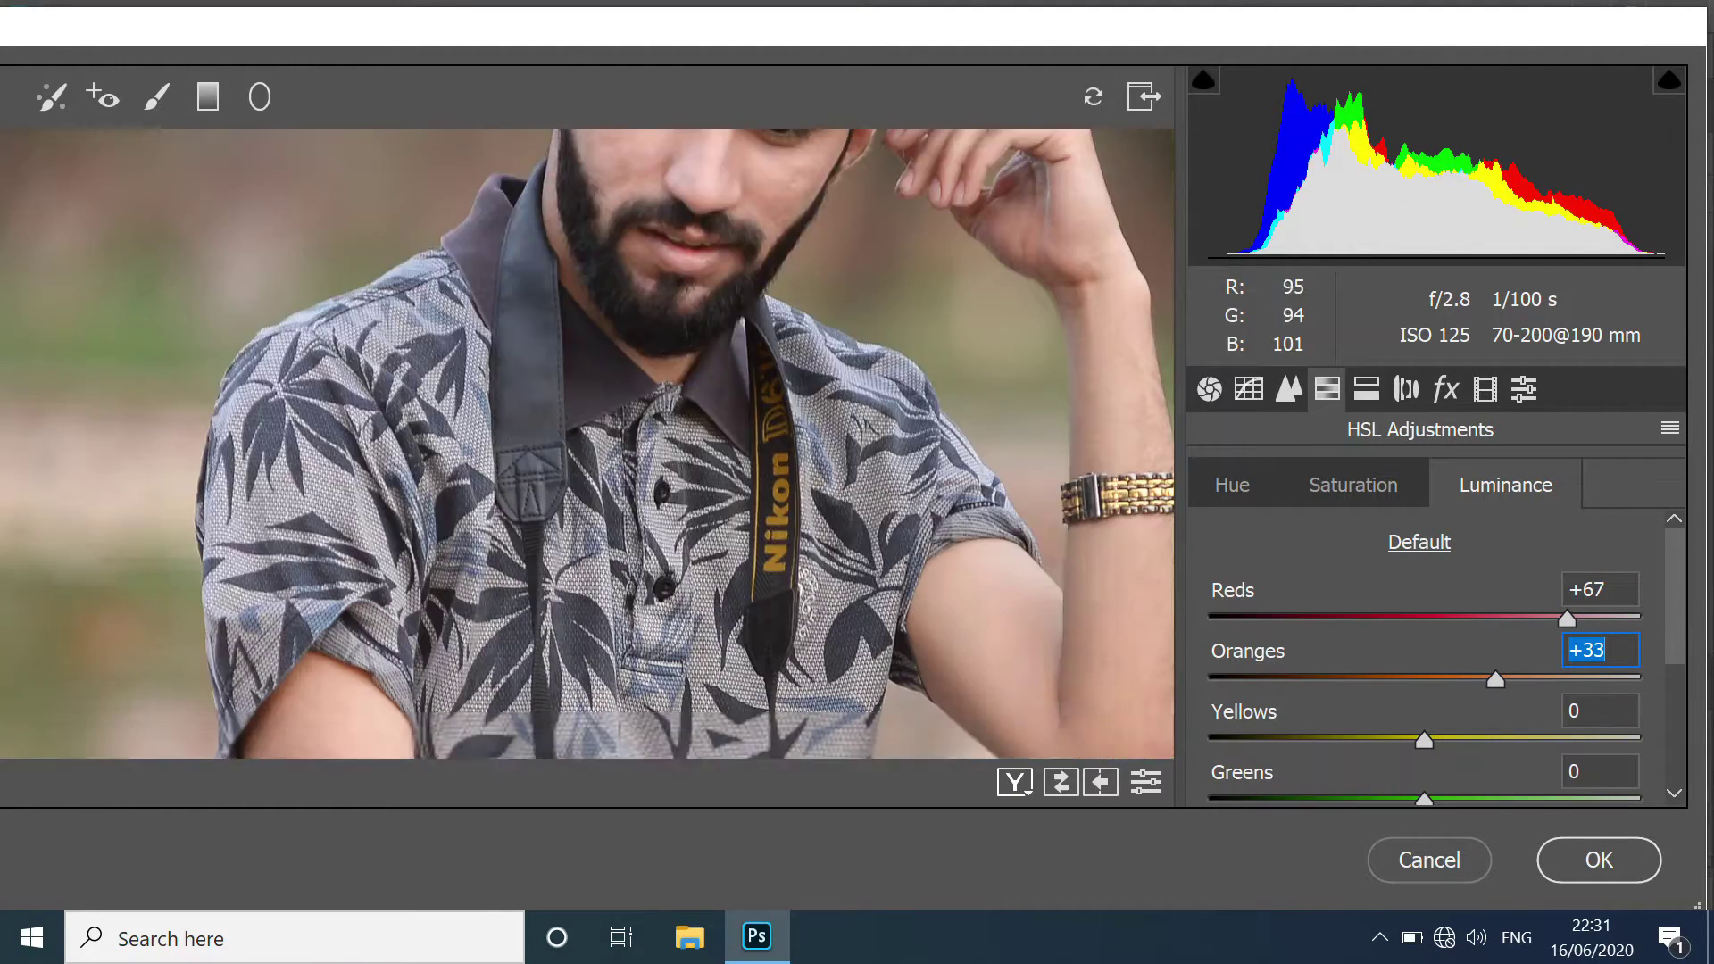
scroll(588, 444, "down", 3)
key("Return")
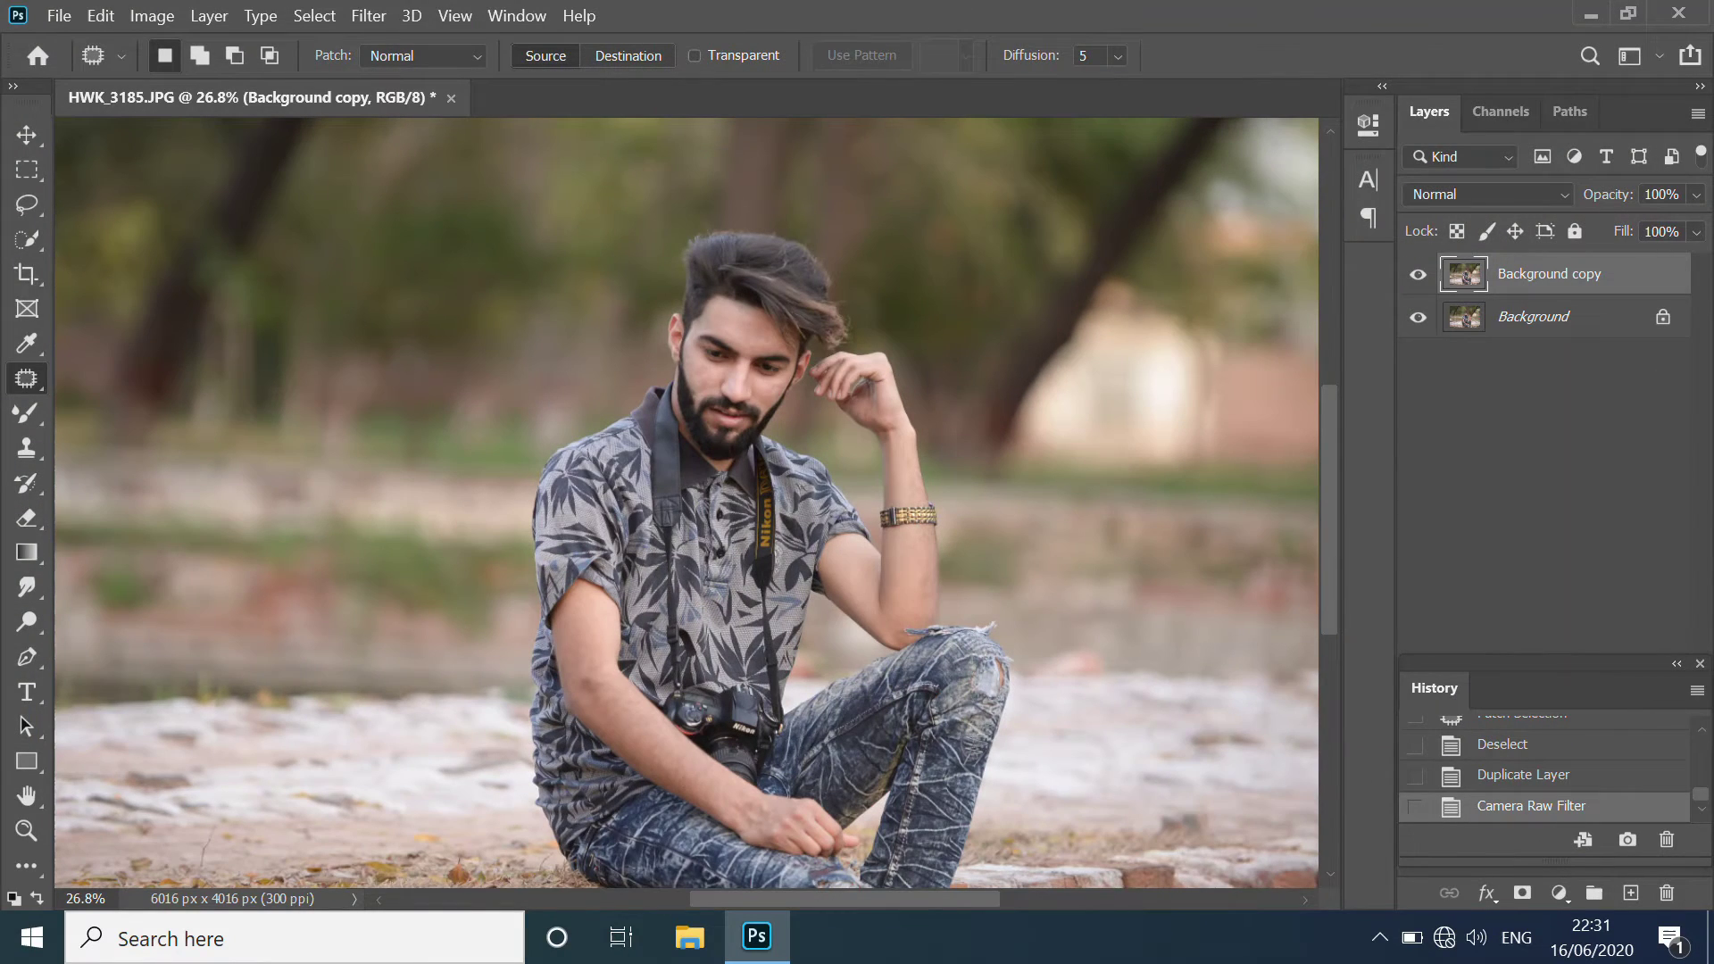
Step: Merge the brightened Background copy down into the Background layer
scroll(720, 260, "up", 5)
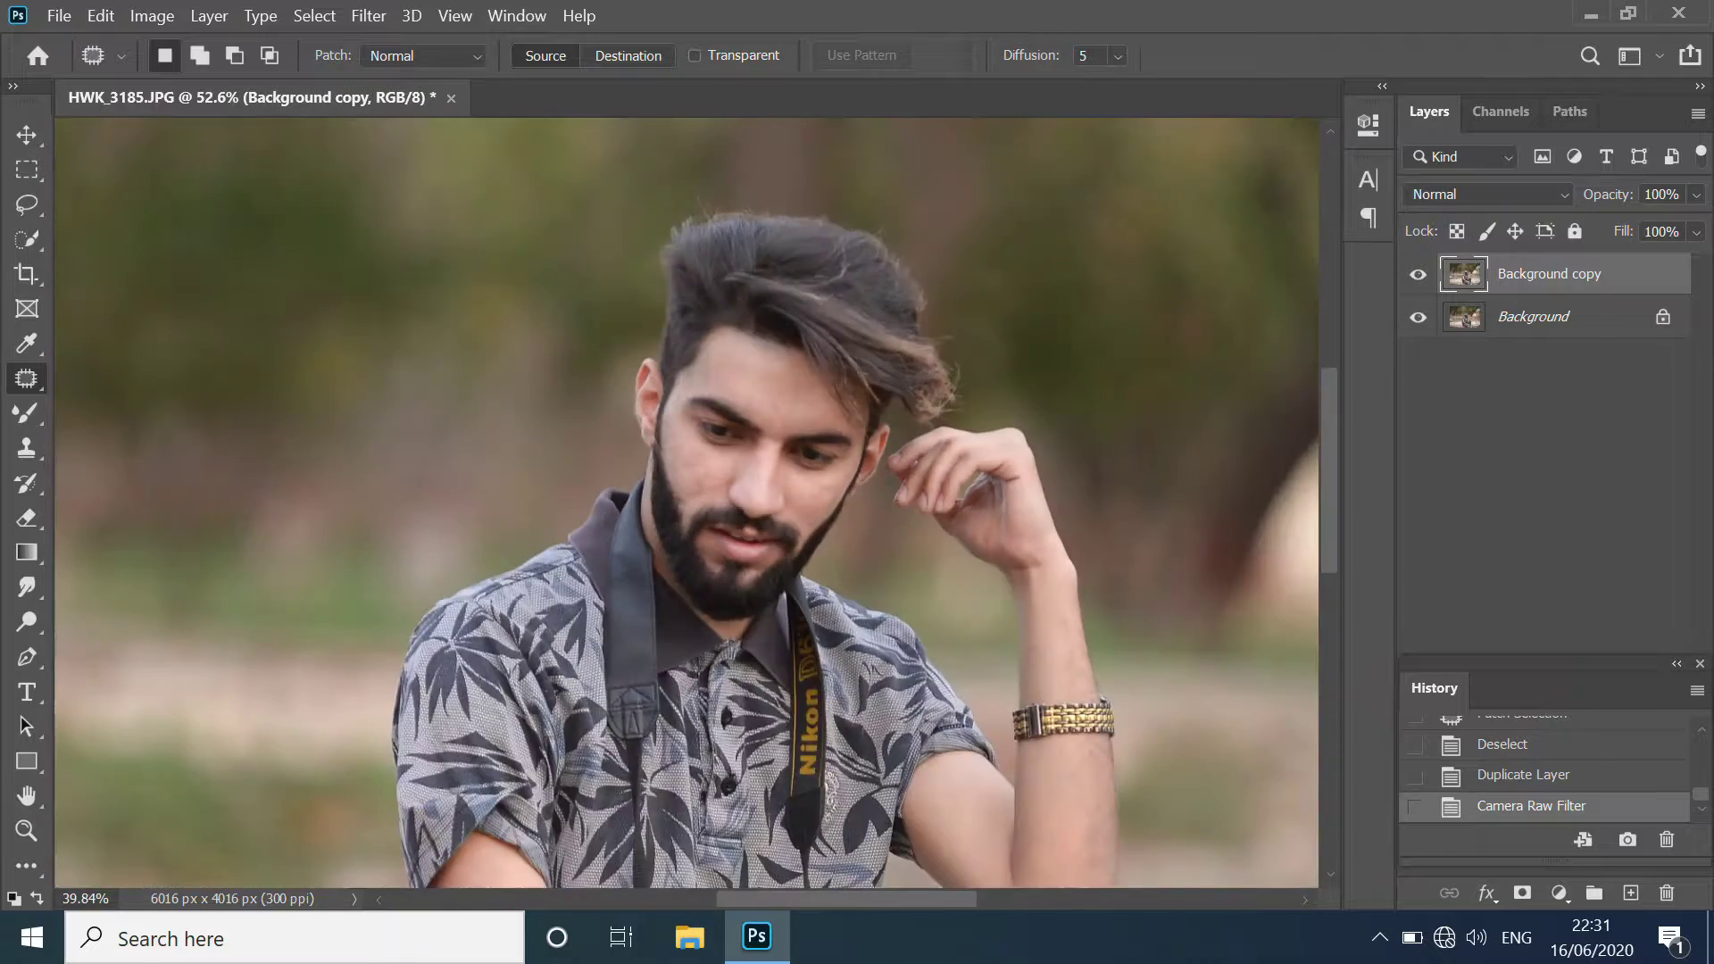
scroll(686, 502, "down", 10)
right_click(1512, 276)
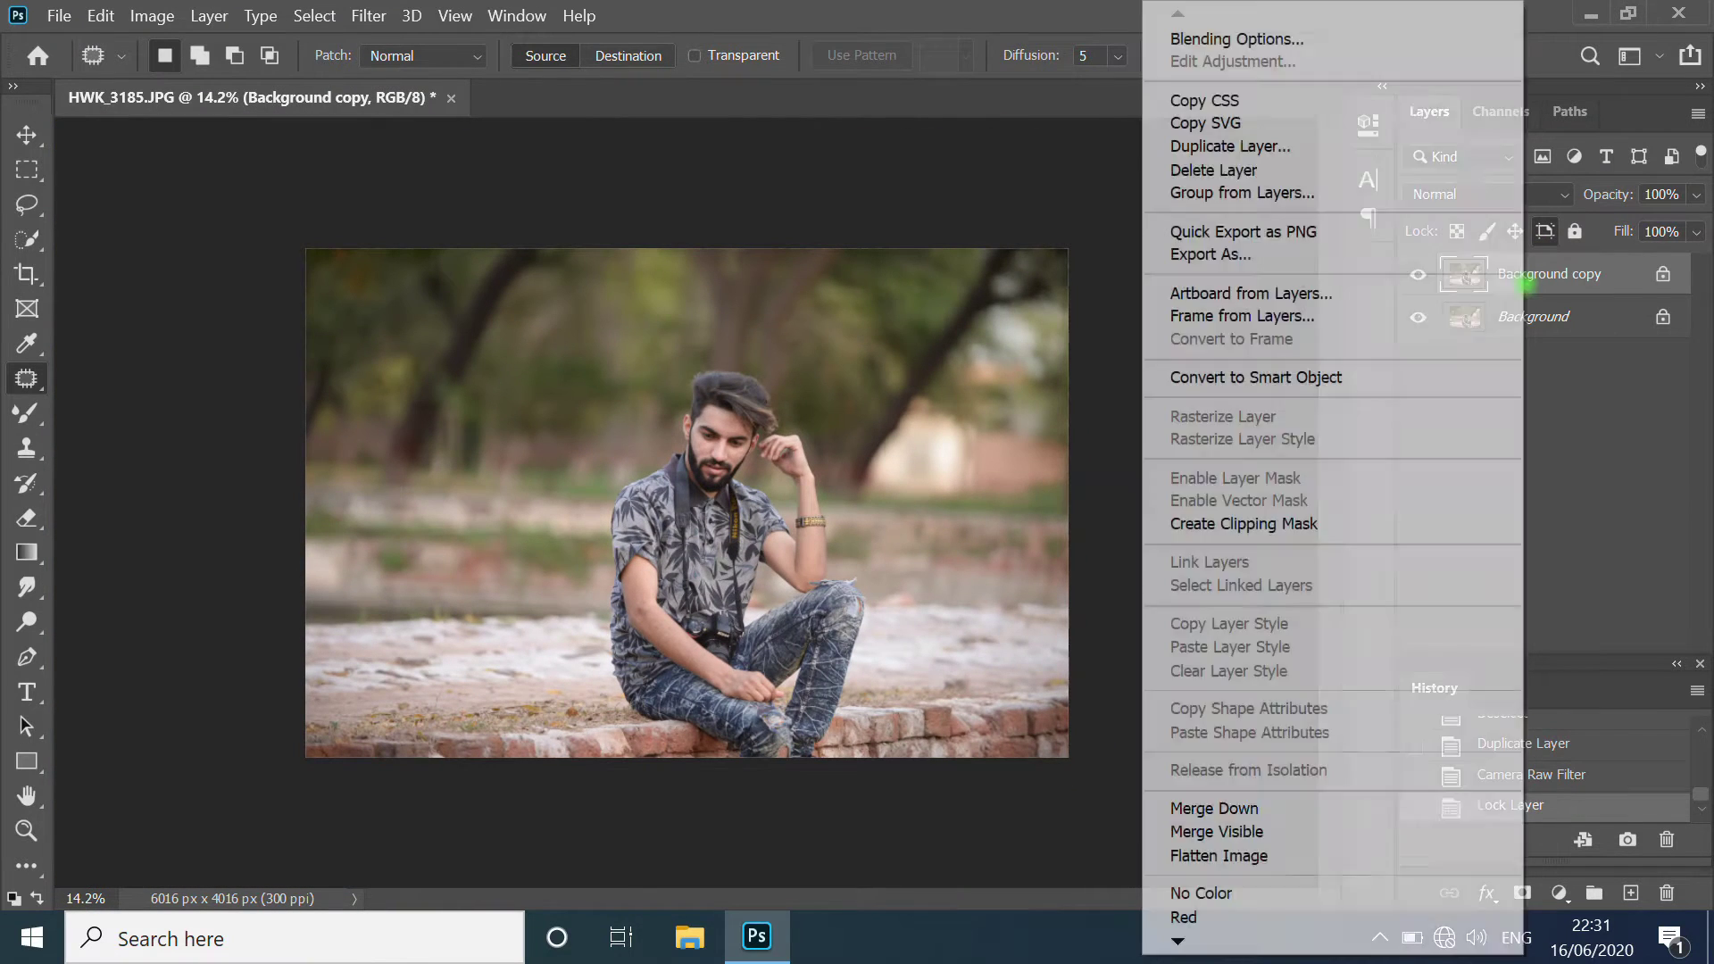
left_click(1268, 806)
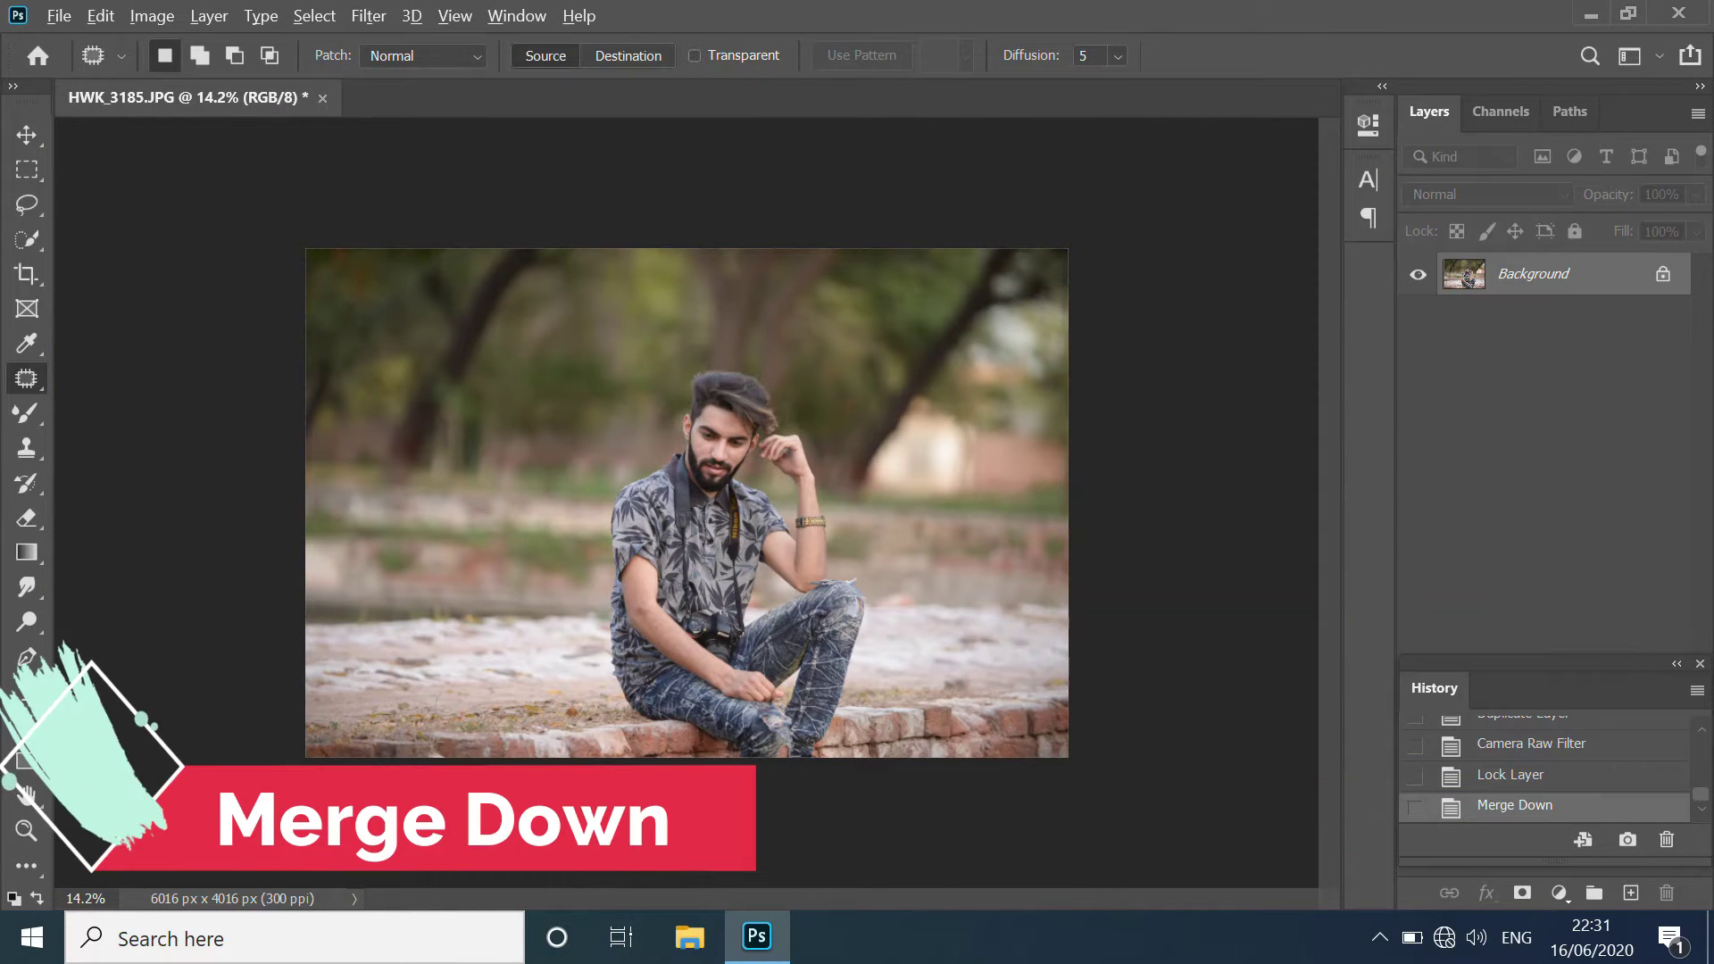
scroll(687, 502, "up", 4)
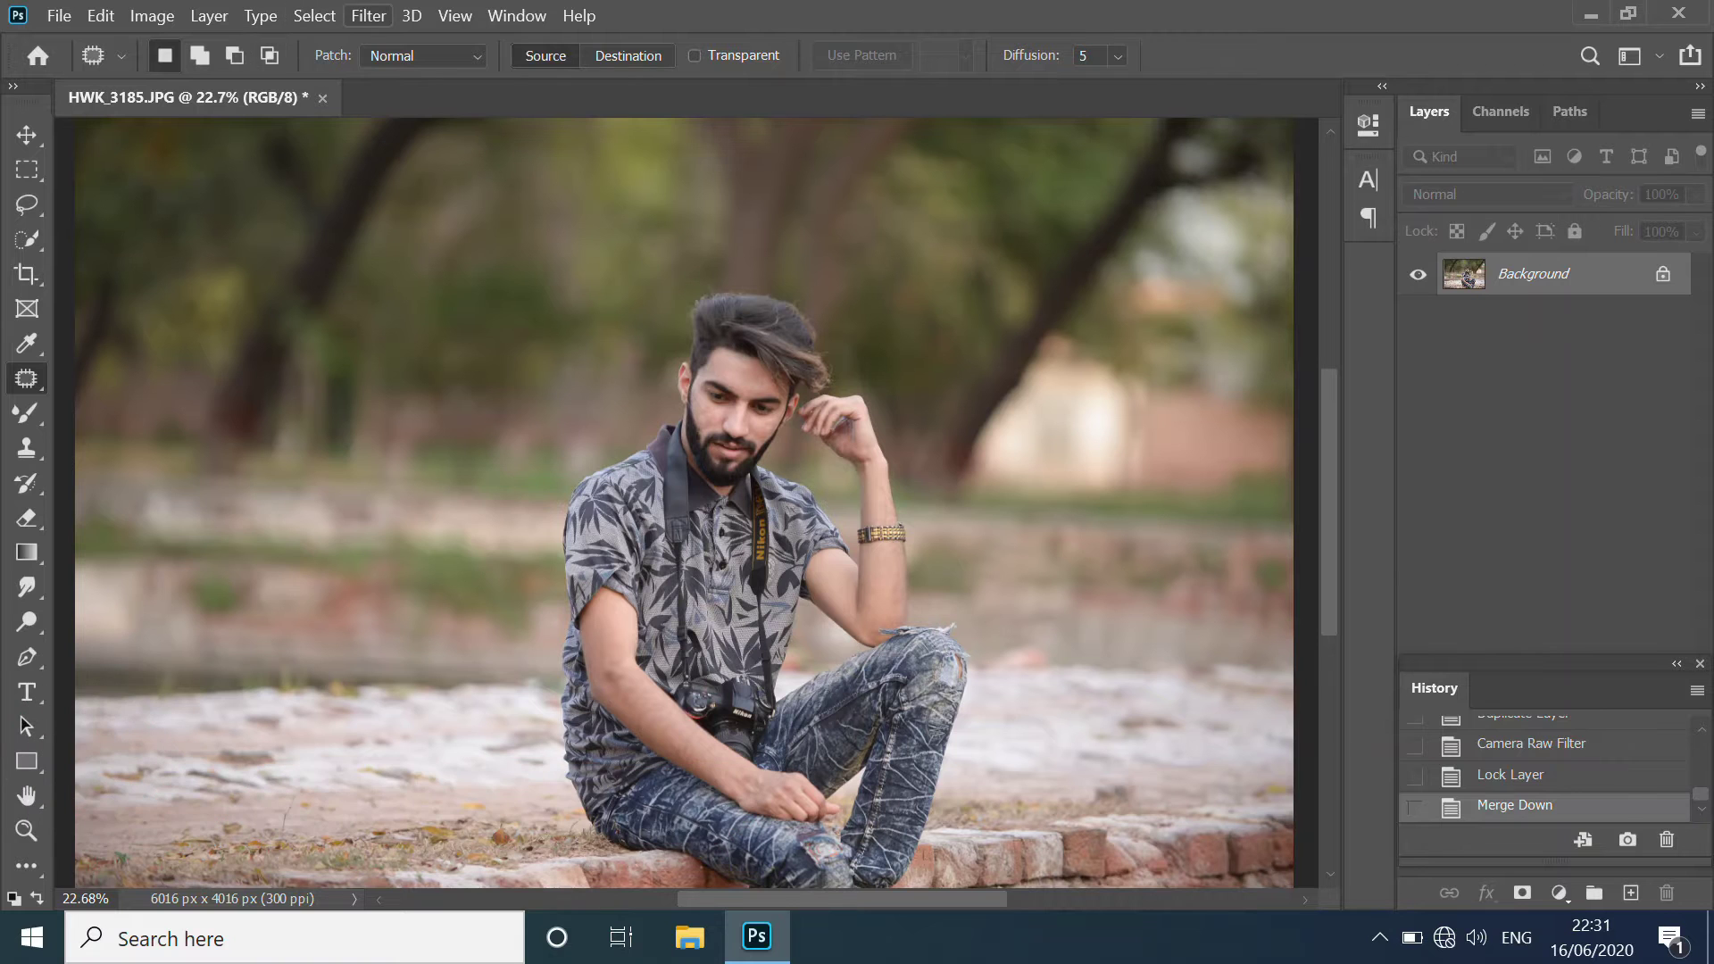
left_click(368, 15)
left_click(438, 161)
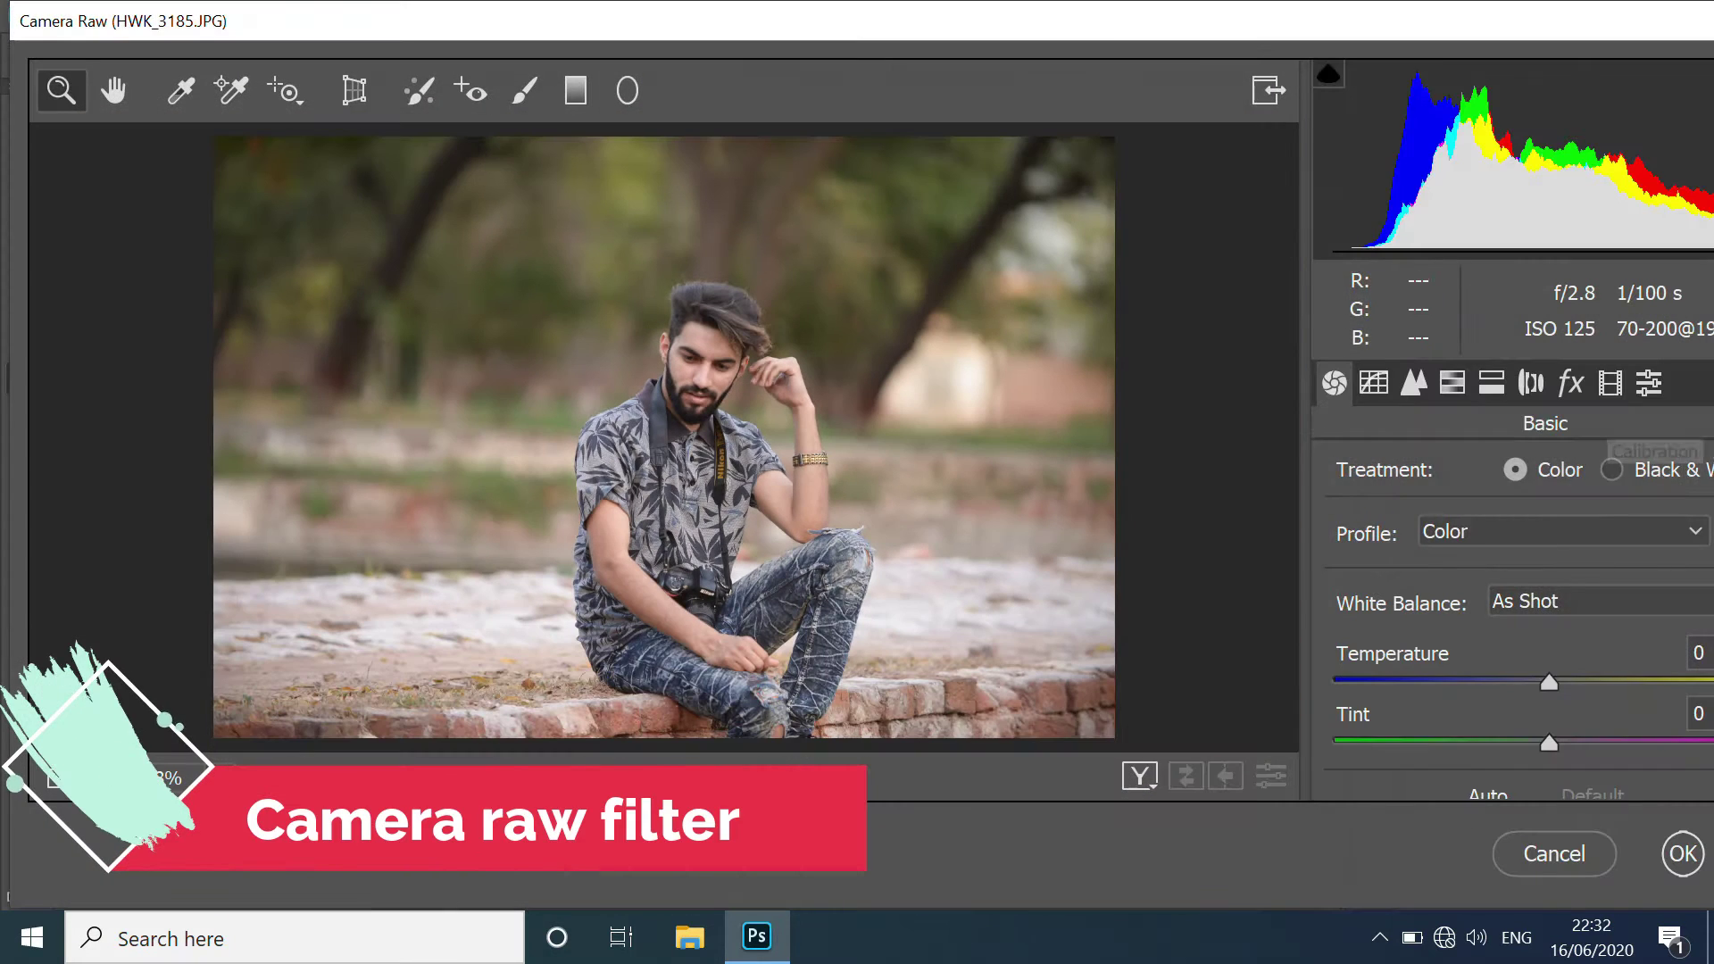
Step: Apply the Dark Moody Camera Raw preset to the merged photo
left_click(1649, 382)
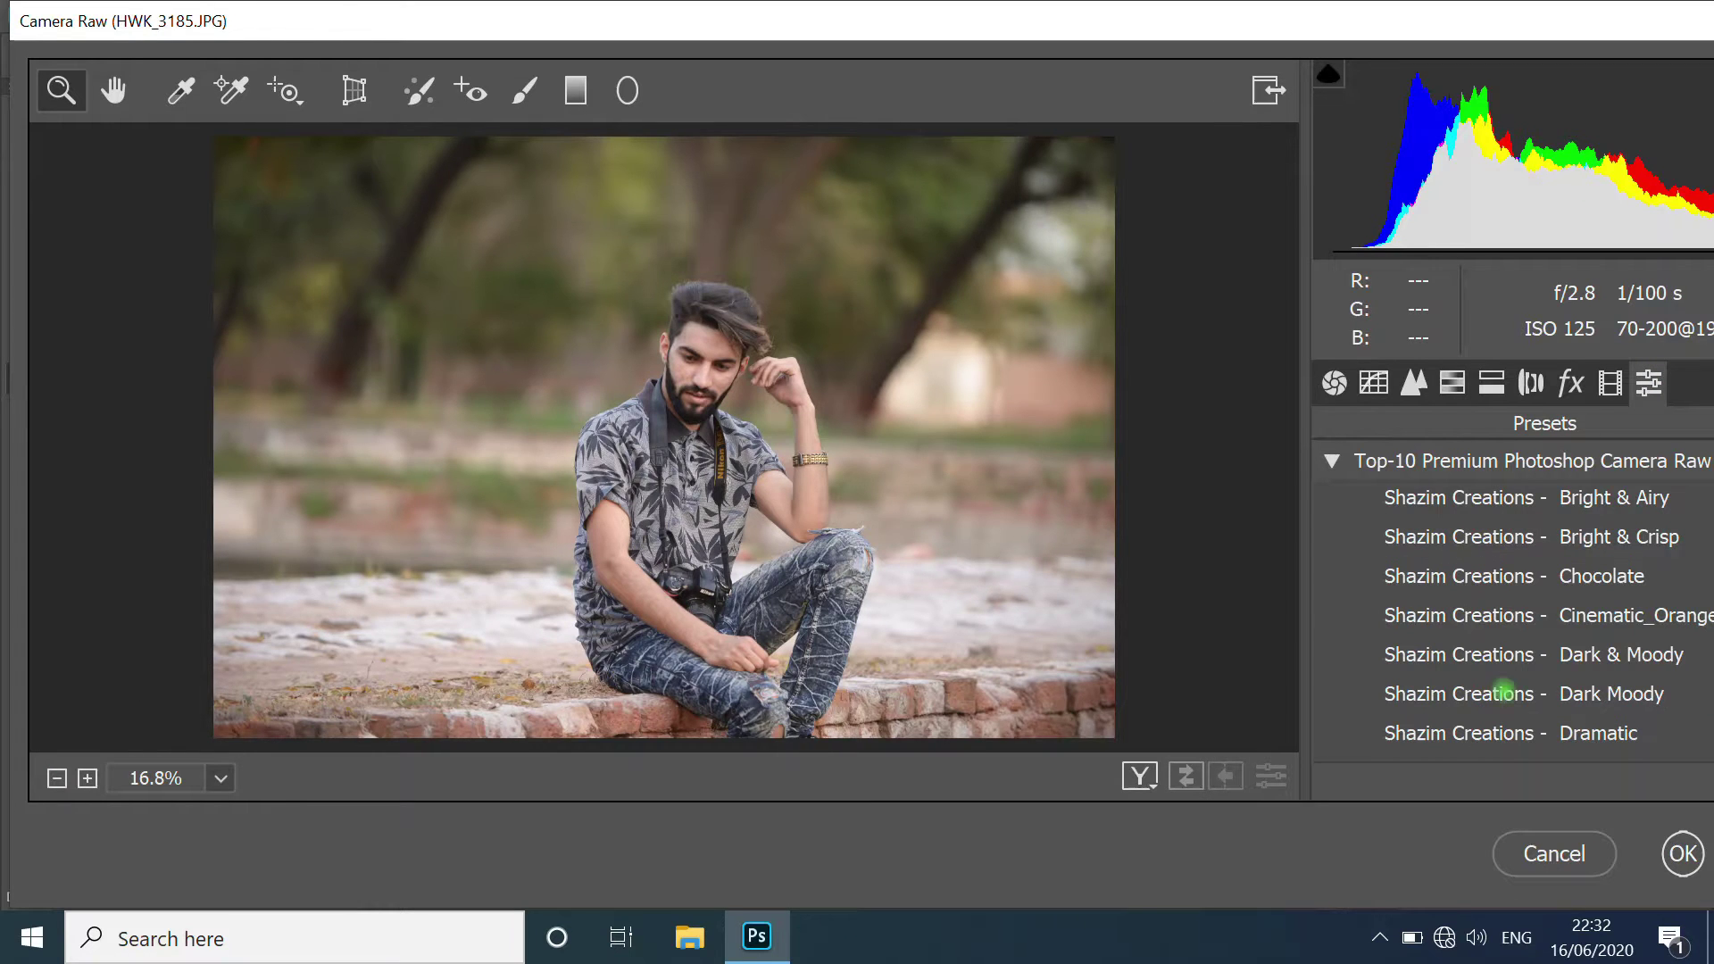
left_click(1504, 693)
left_click(1683, 854)
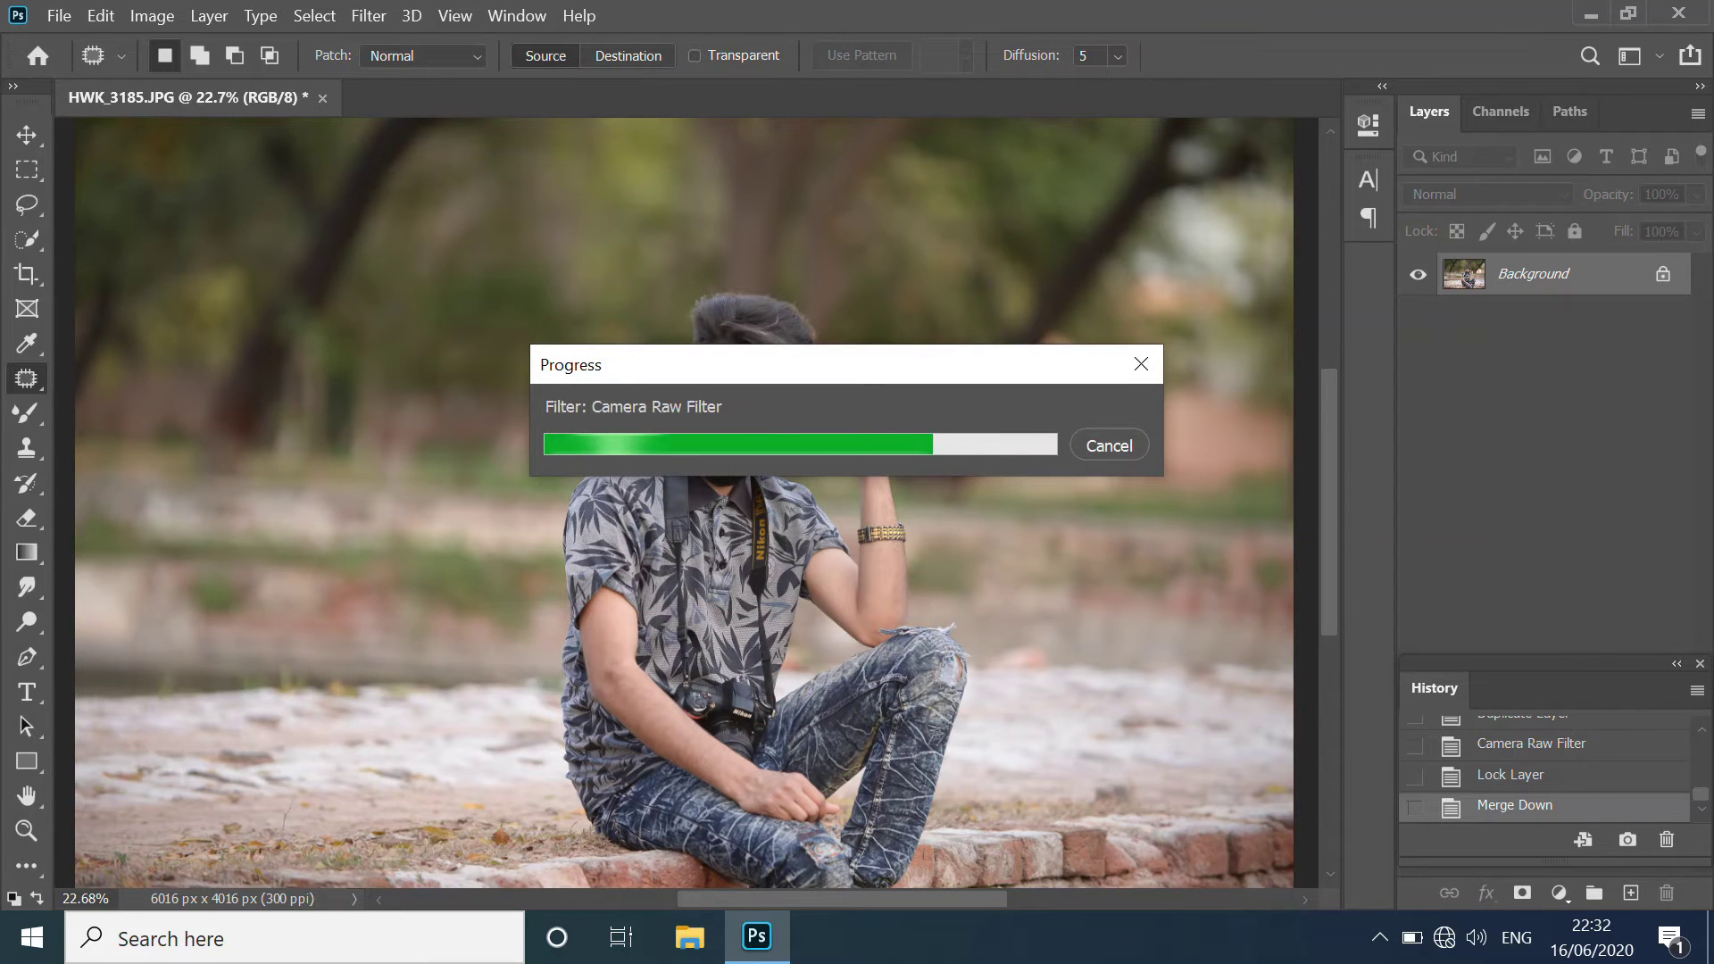
scroll(759, 357, "up", 5)
scroll(759, 357, "up", 2)
Step: Select the Mixer Brush (Wet 33%, Load 75%, Mix 90%) and enlarge the brush
scroll(759, 357, "up", 2)
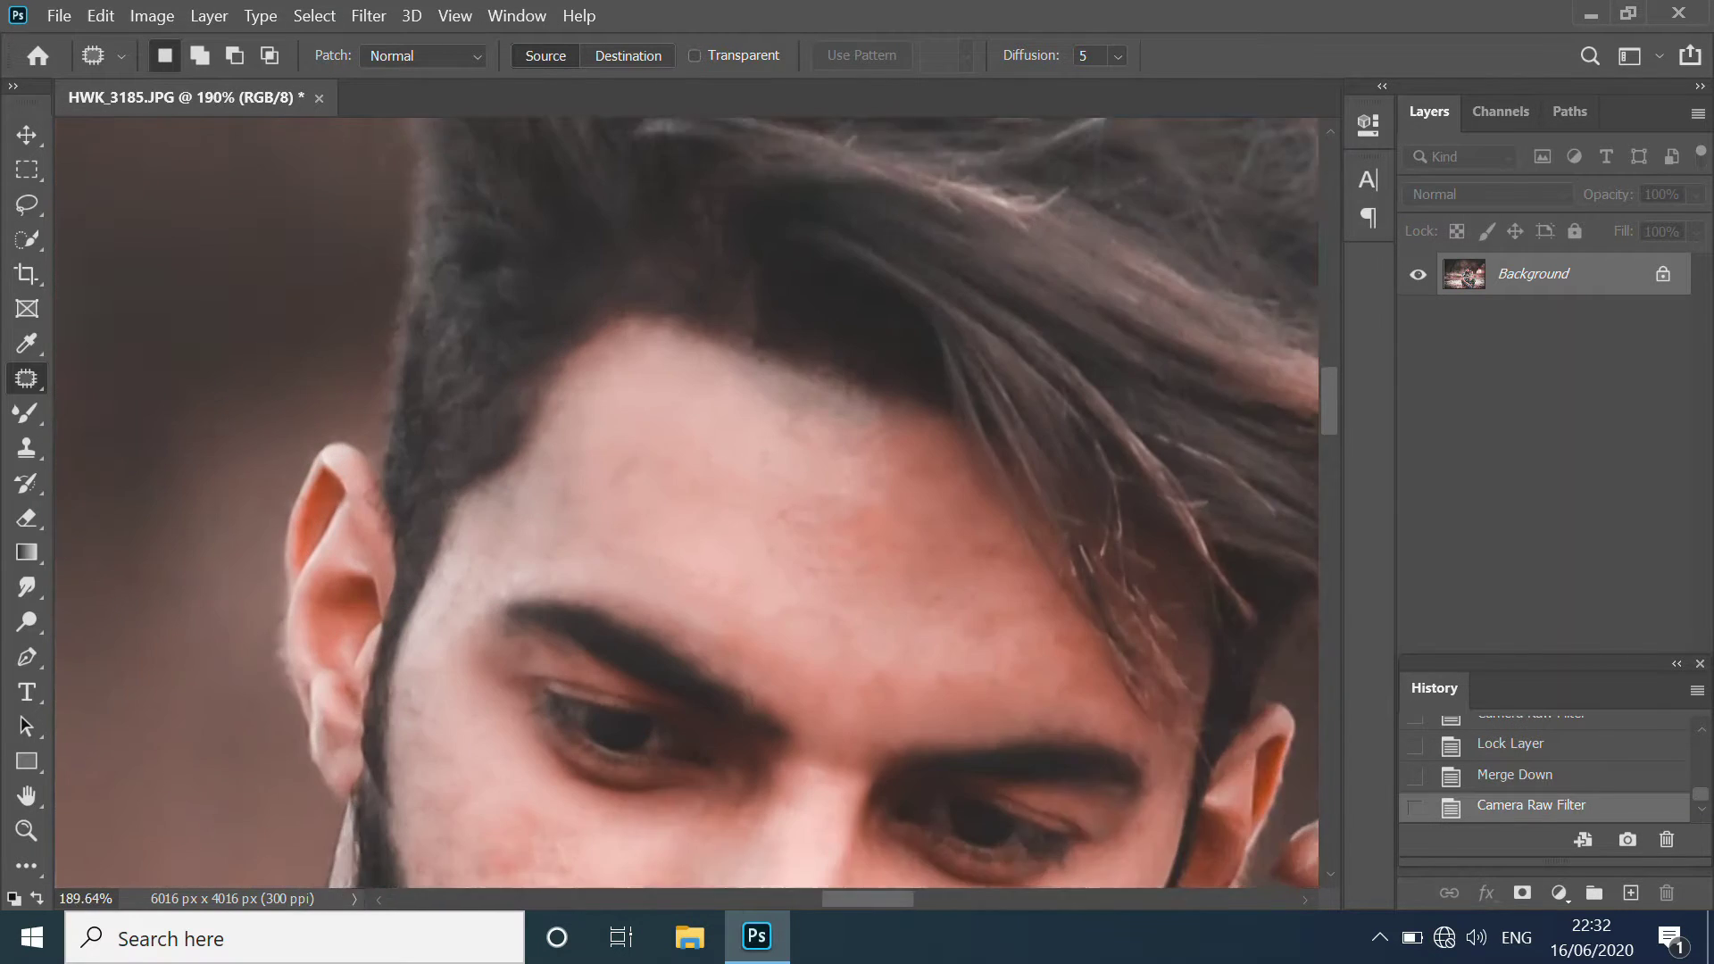
scroll(589, 571, "up", 1)
right_click(27, 378)
left_click(134, 375)
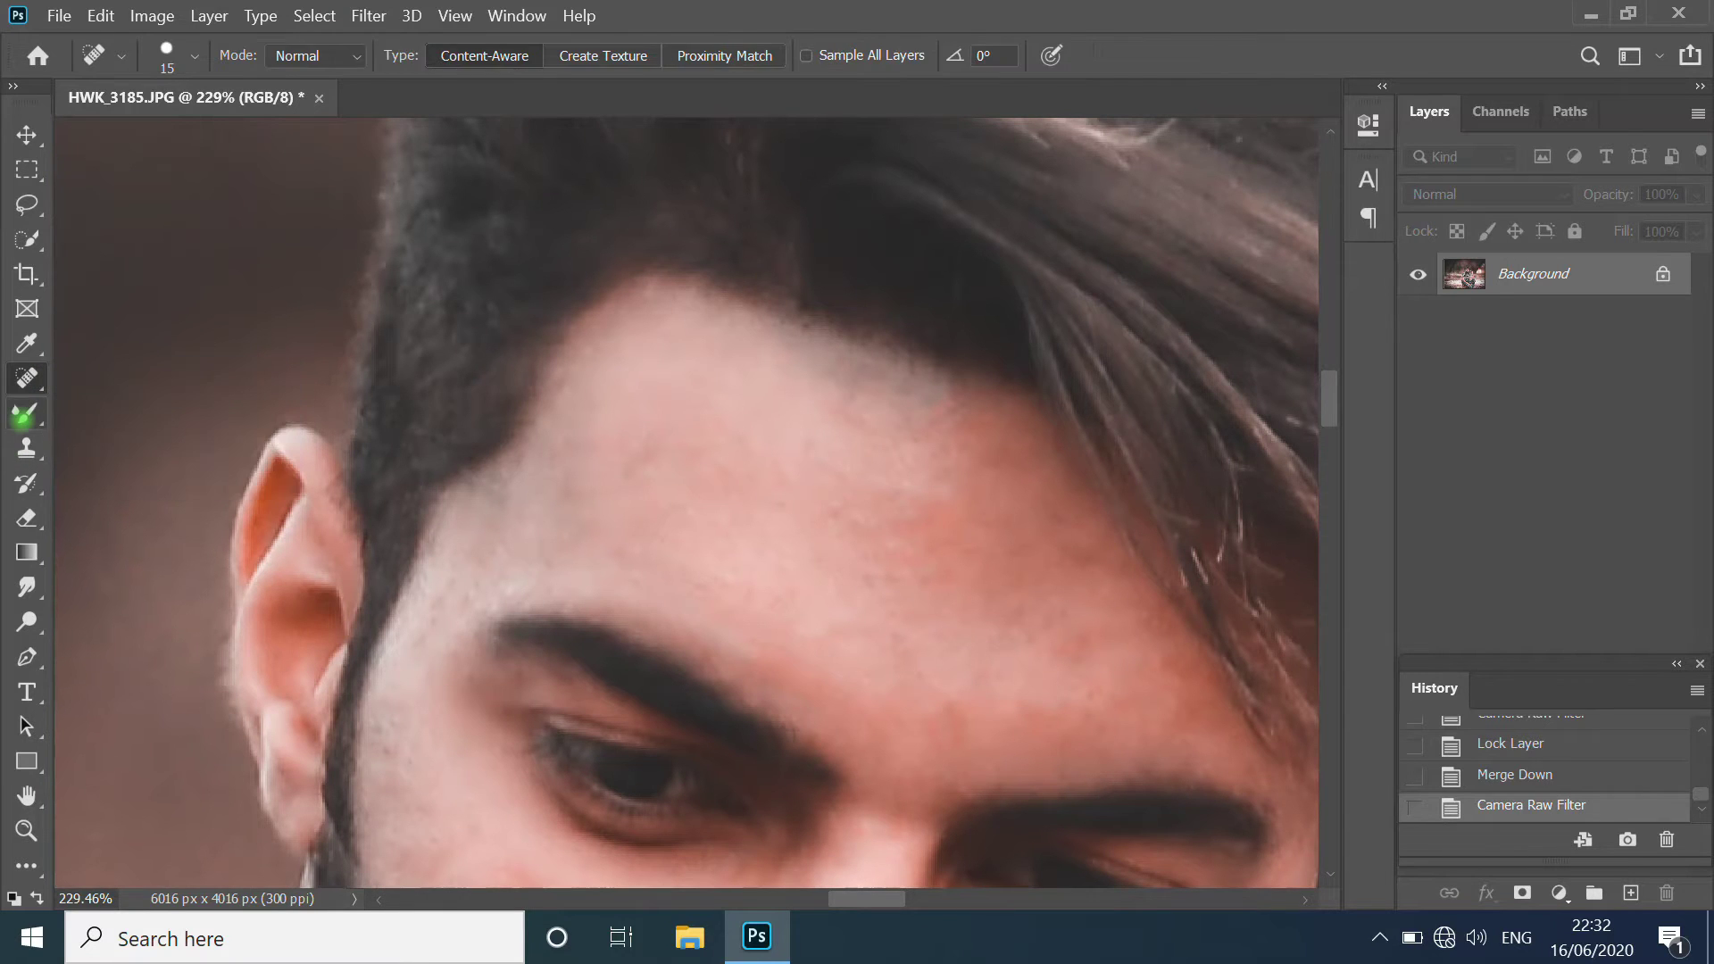
right_click(27, 414)
left_click(143, 482)
scroll(688, 501, "right", 2)
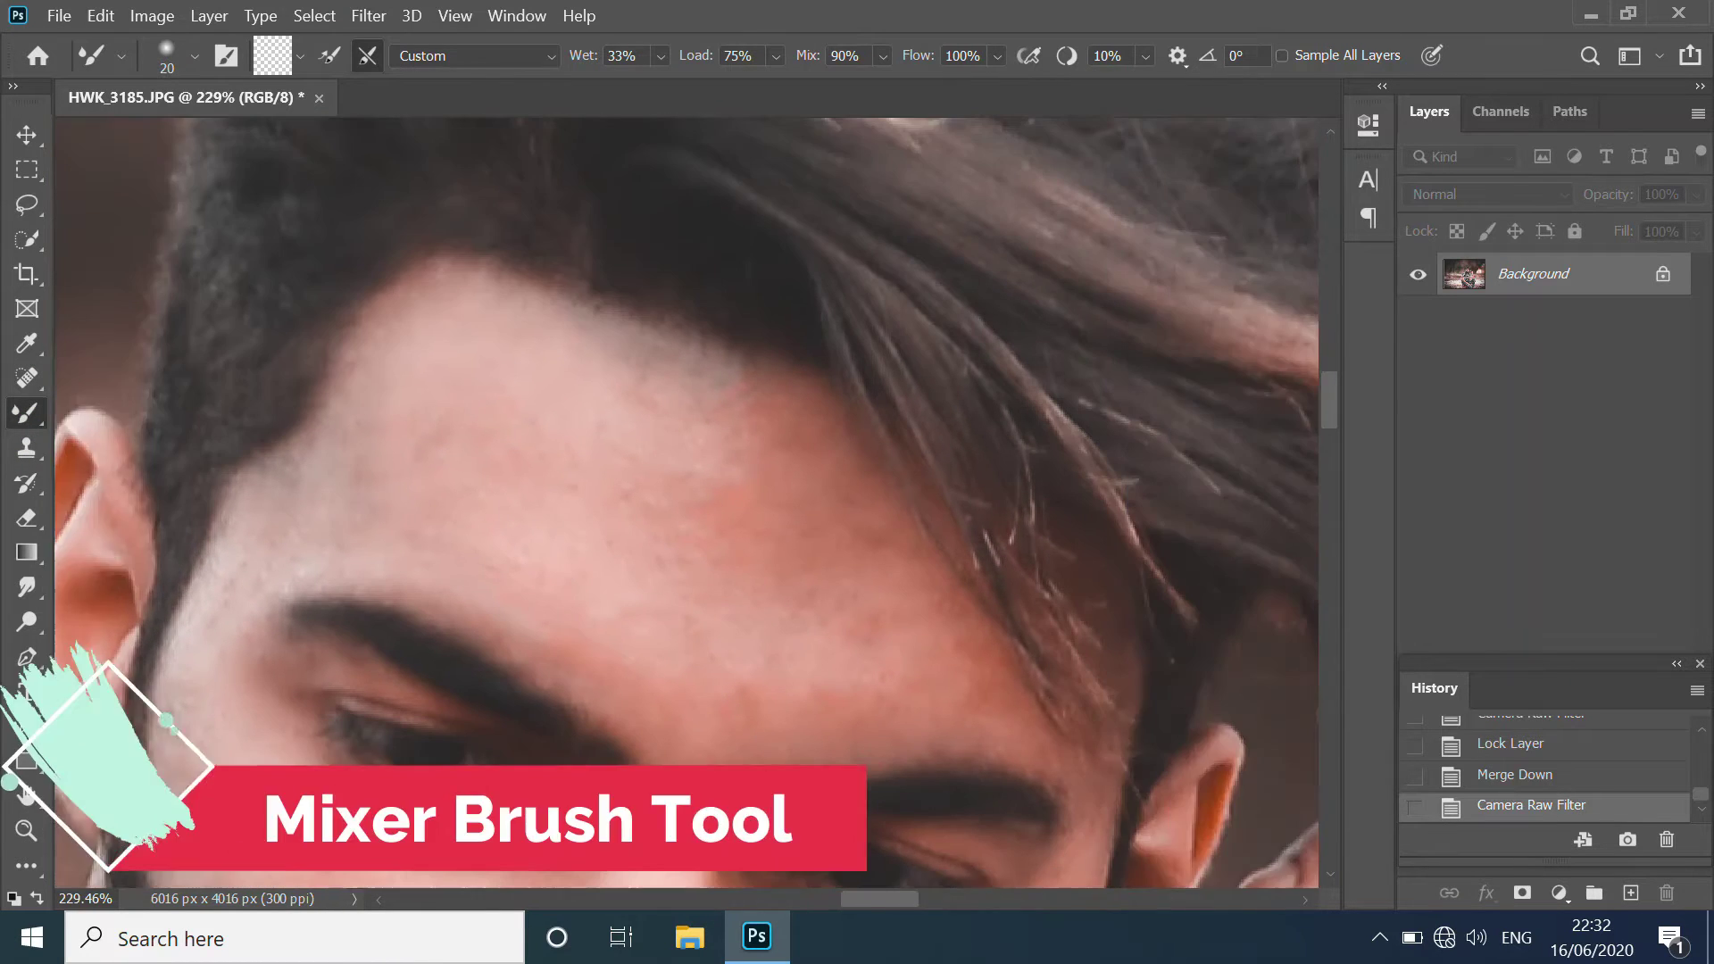
scroll(688, 500, "left", 3)
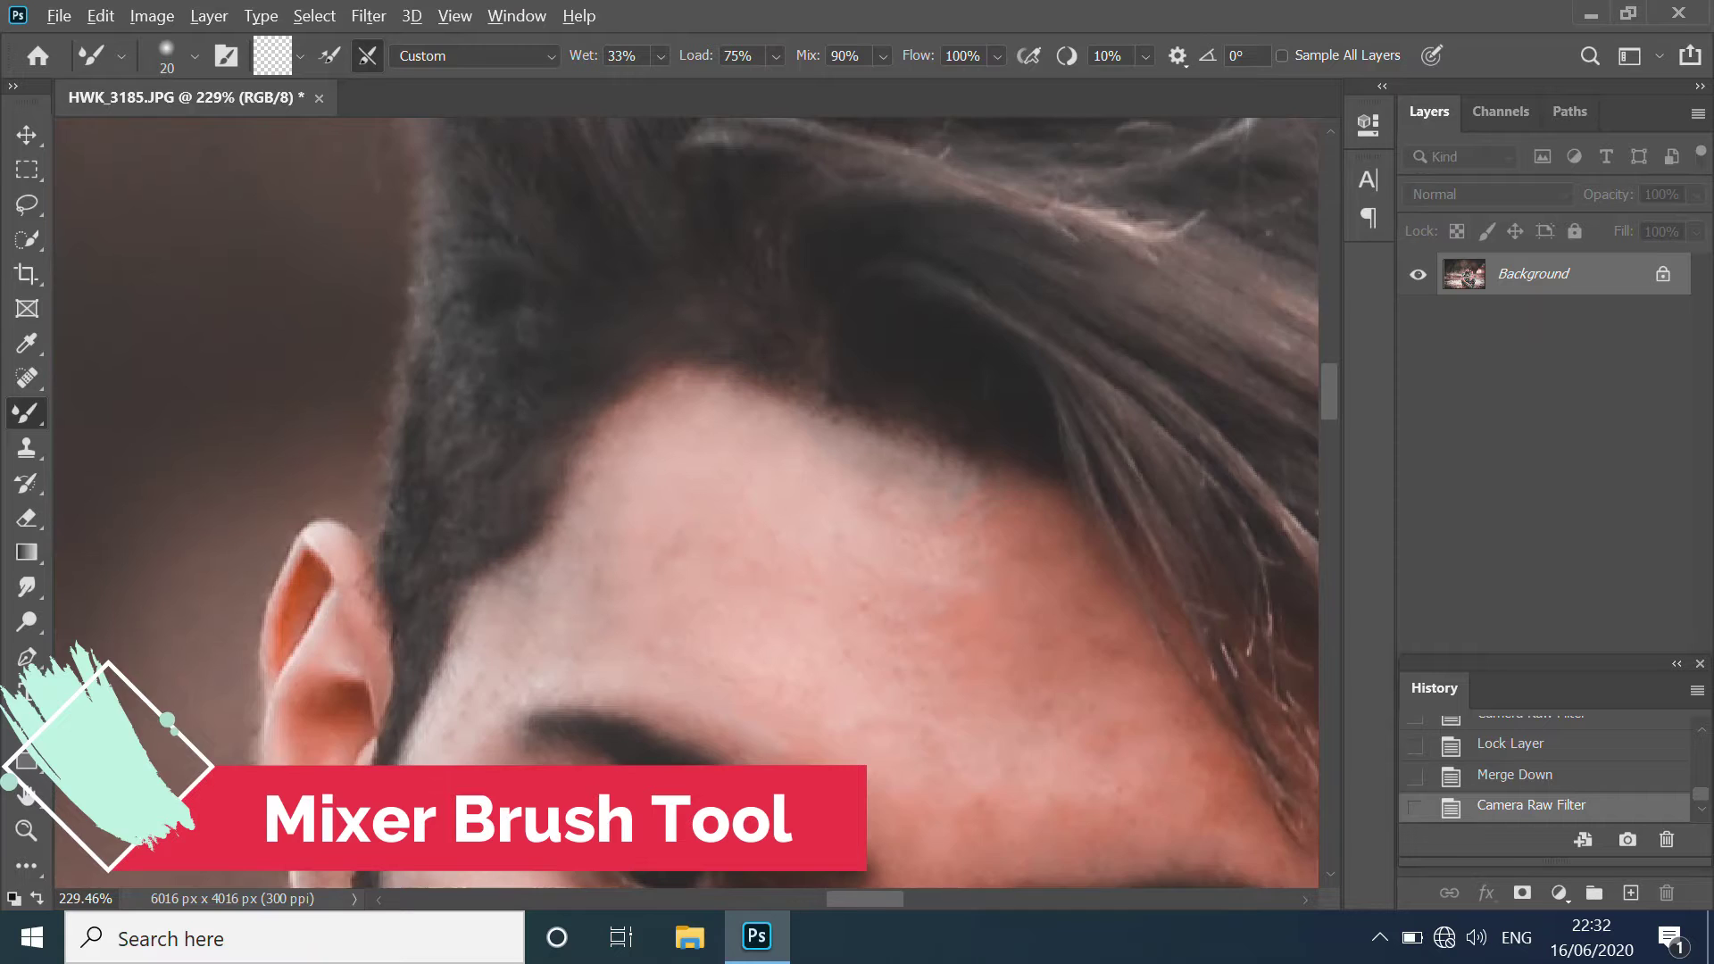
scroll(675, 519, "up", 2)
key("bracketright")
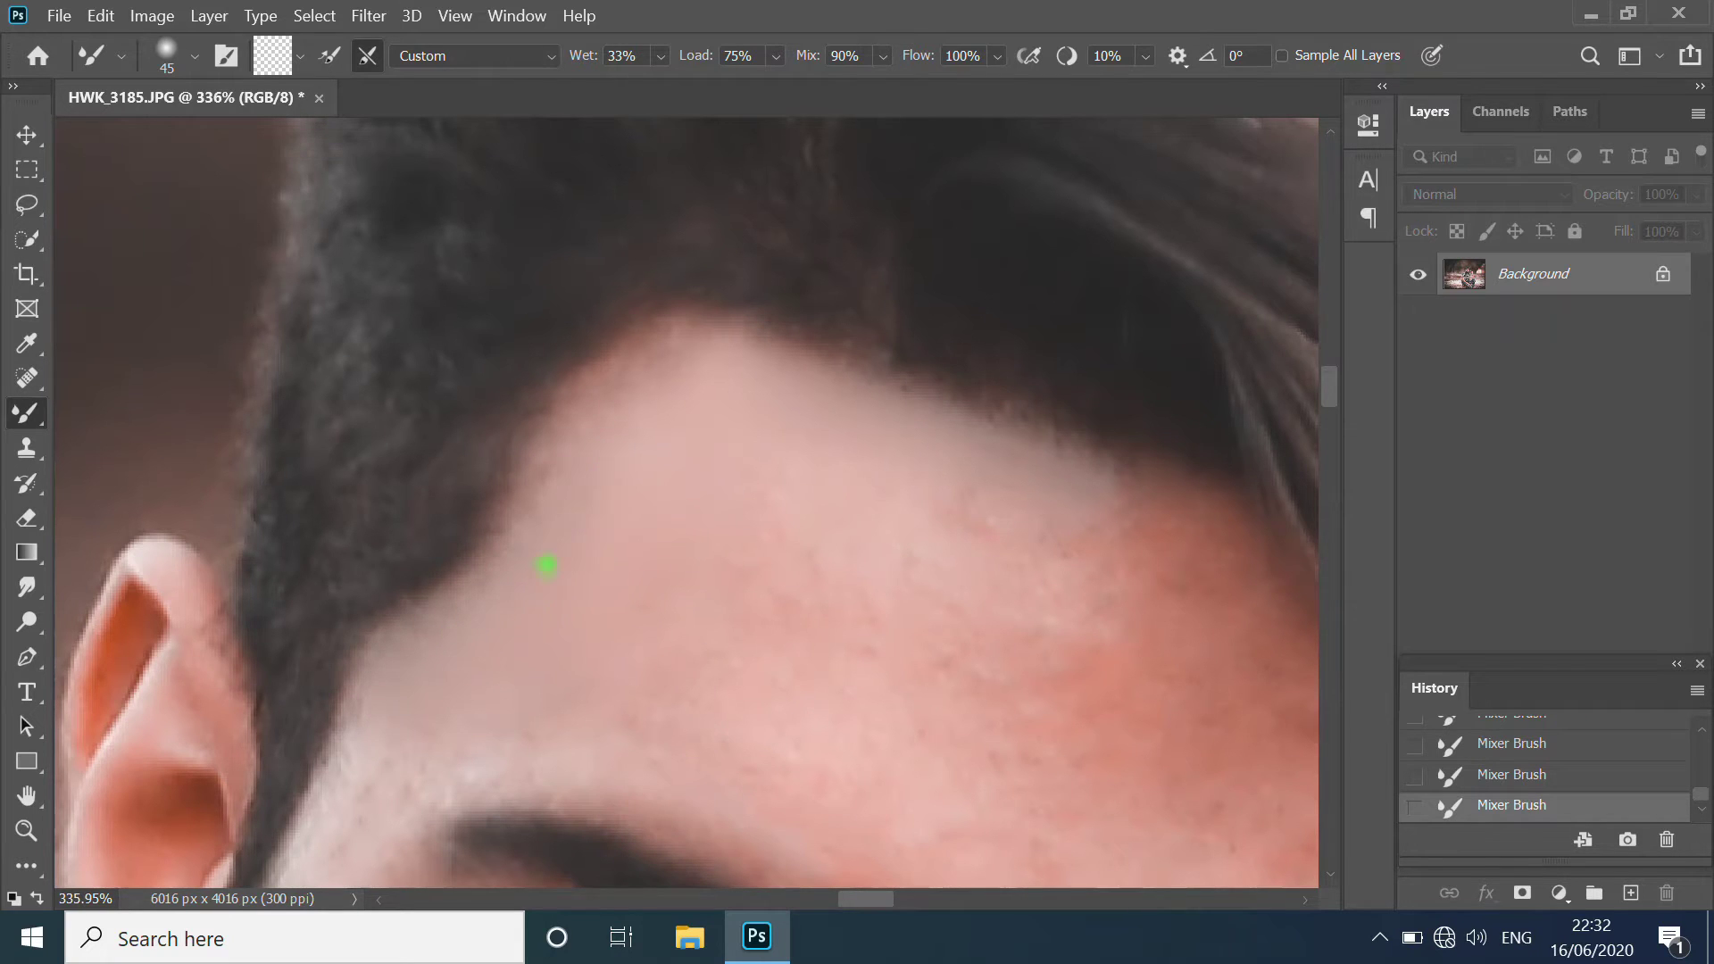
Step: Blend away texture on the man's cheeks and nose with the Mixer Brush
scroll(576, 560, "down", 3)
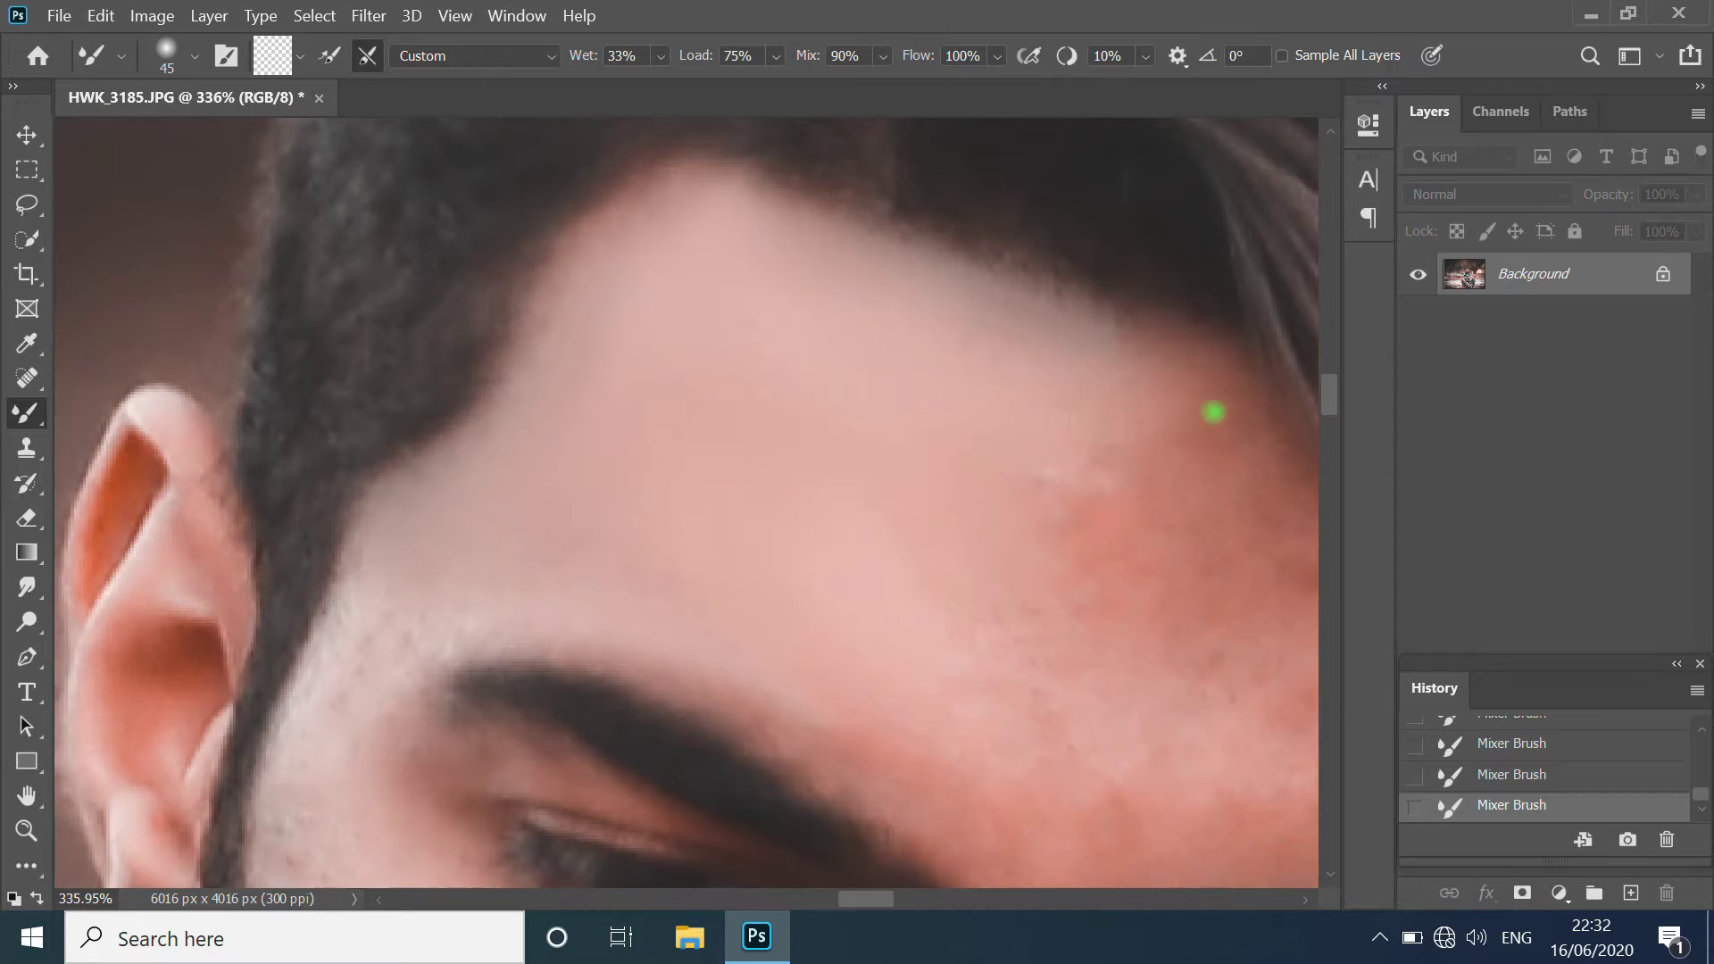
scroll(1212, 409, "down", 3)
scroll(815, 662, "up", 1)
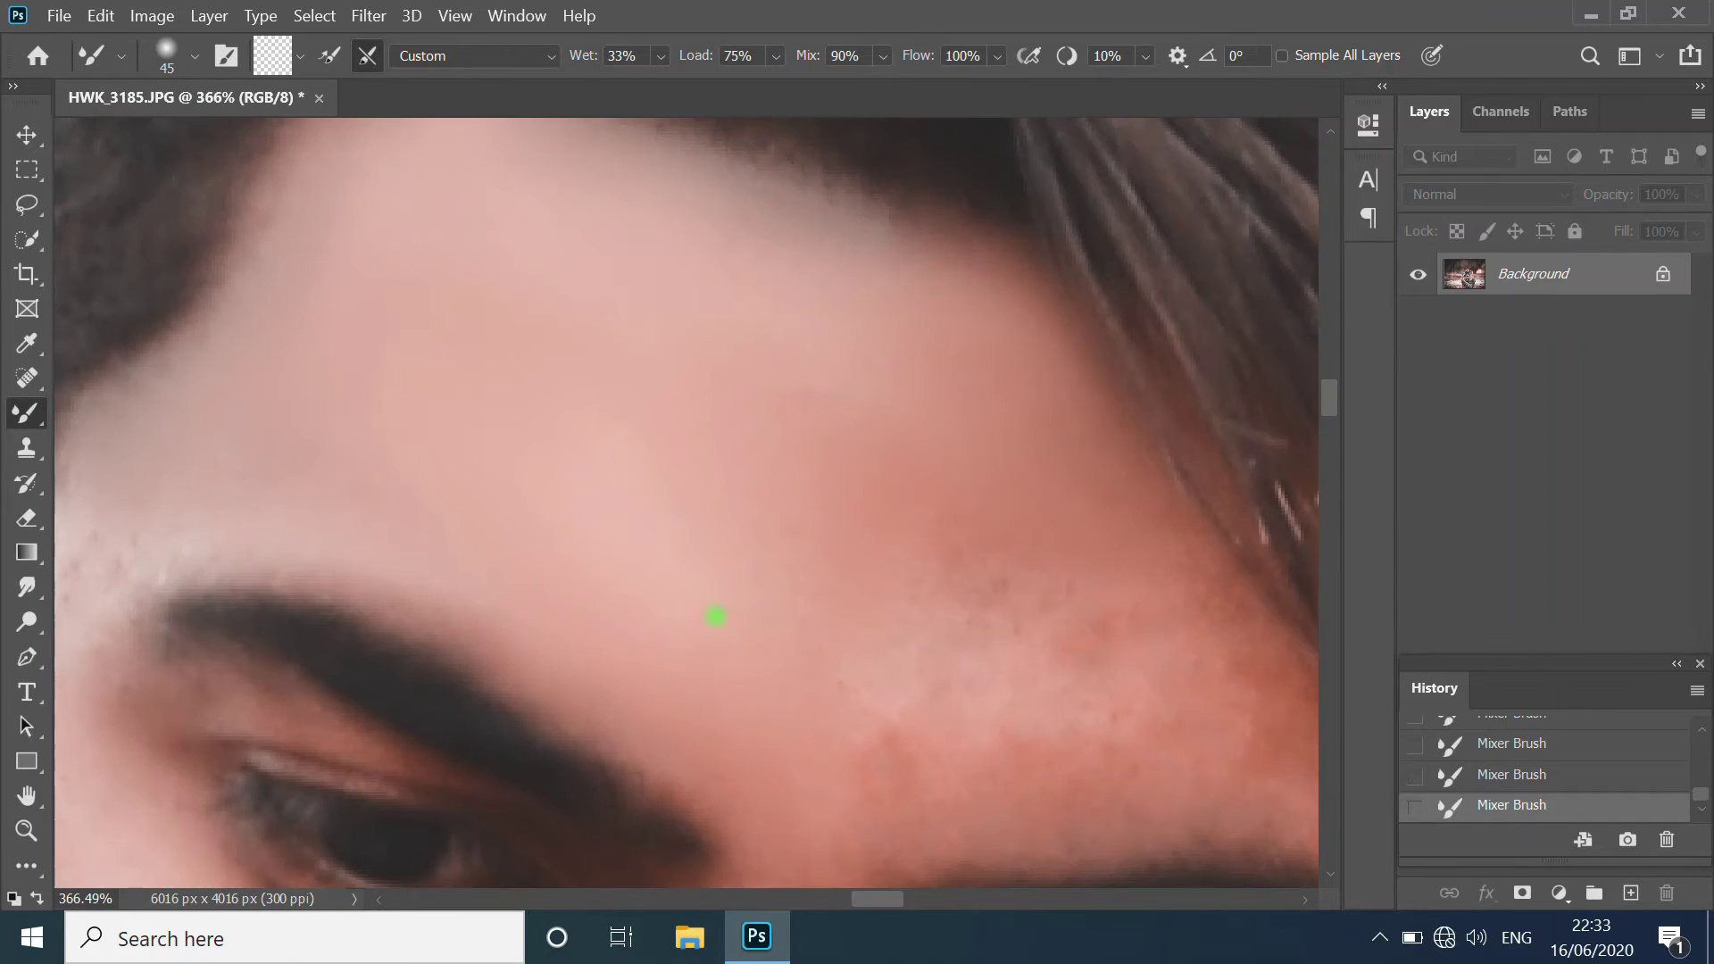
scroll(1034, 431, "down", 1)
scroll(804, 348, "up", 1)
scroll(991, 355, "up", 1)
scroll(991, 356, "down", 1)
scroll(893, 482, "up", 1)
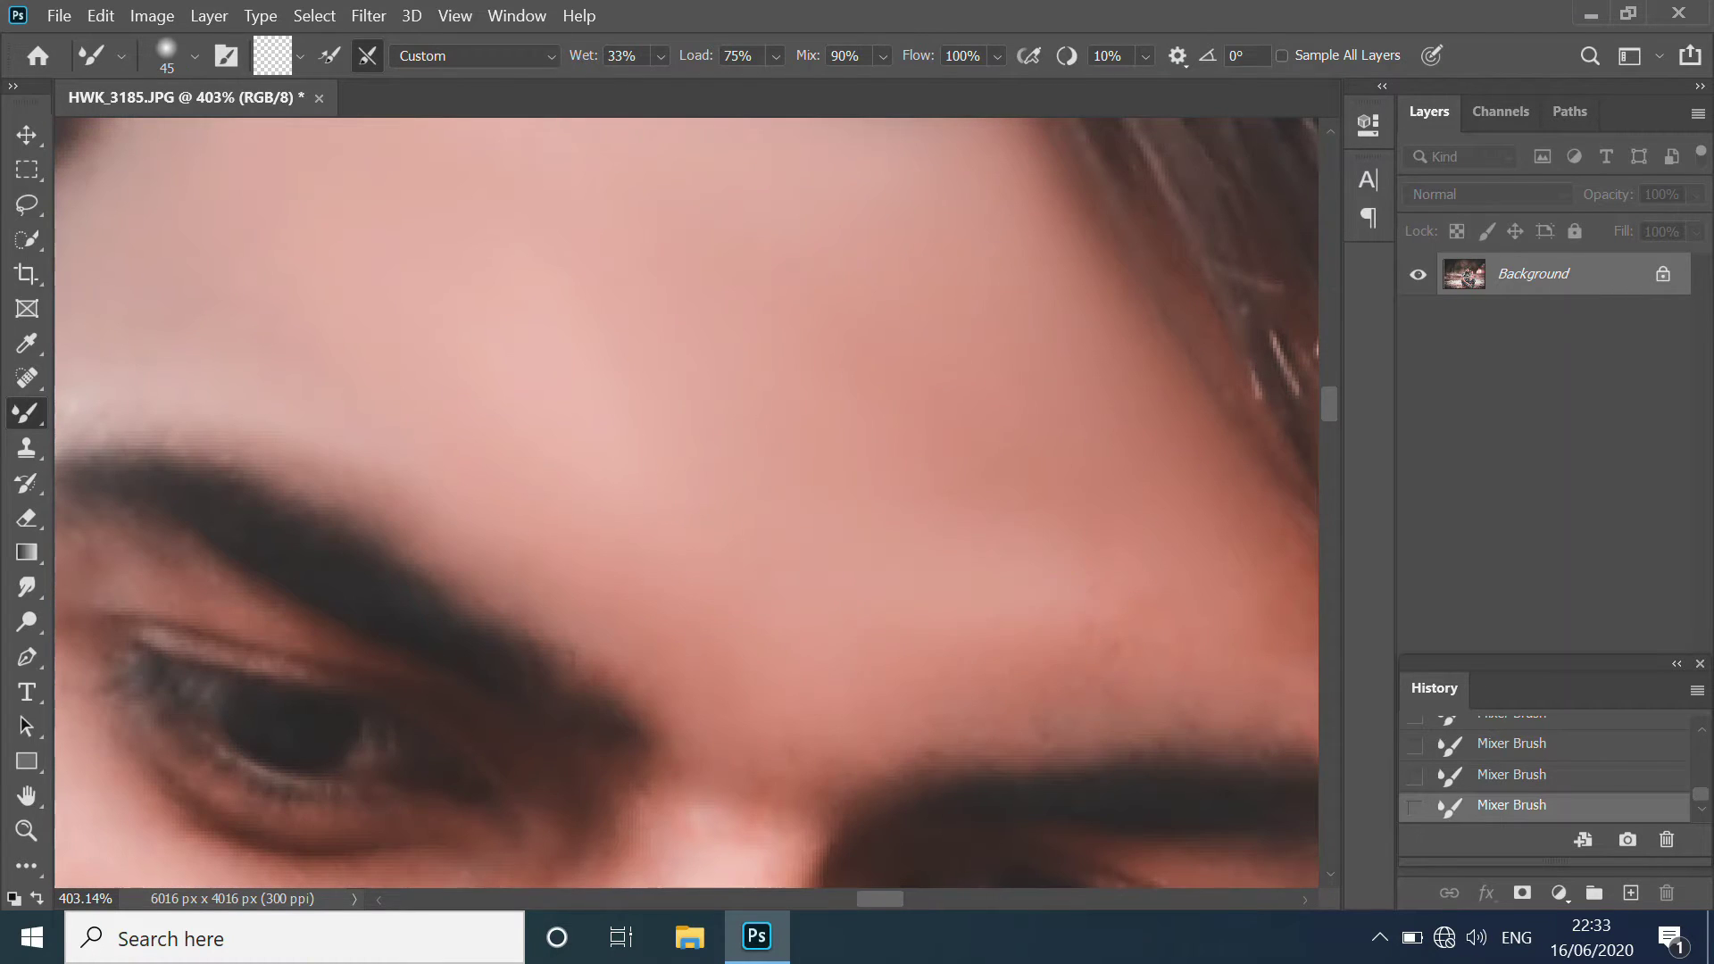
scroll(815, 616, "down", 2)
scroll(1106, 689, "down", 8)
scroll(630, 565, "up", 6)
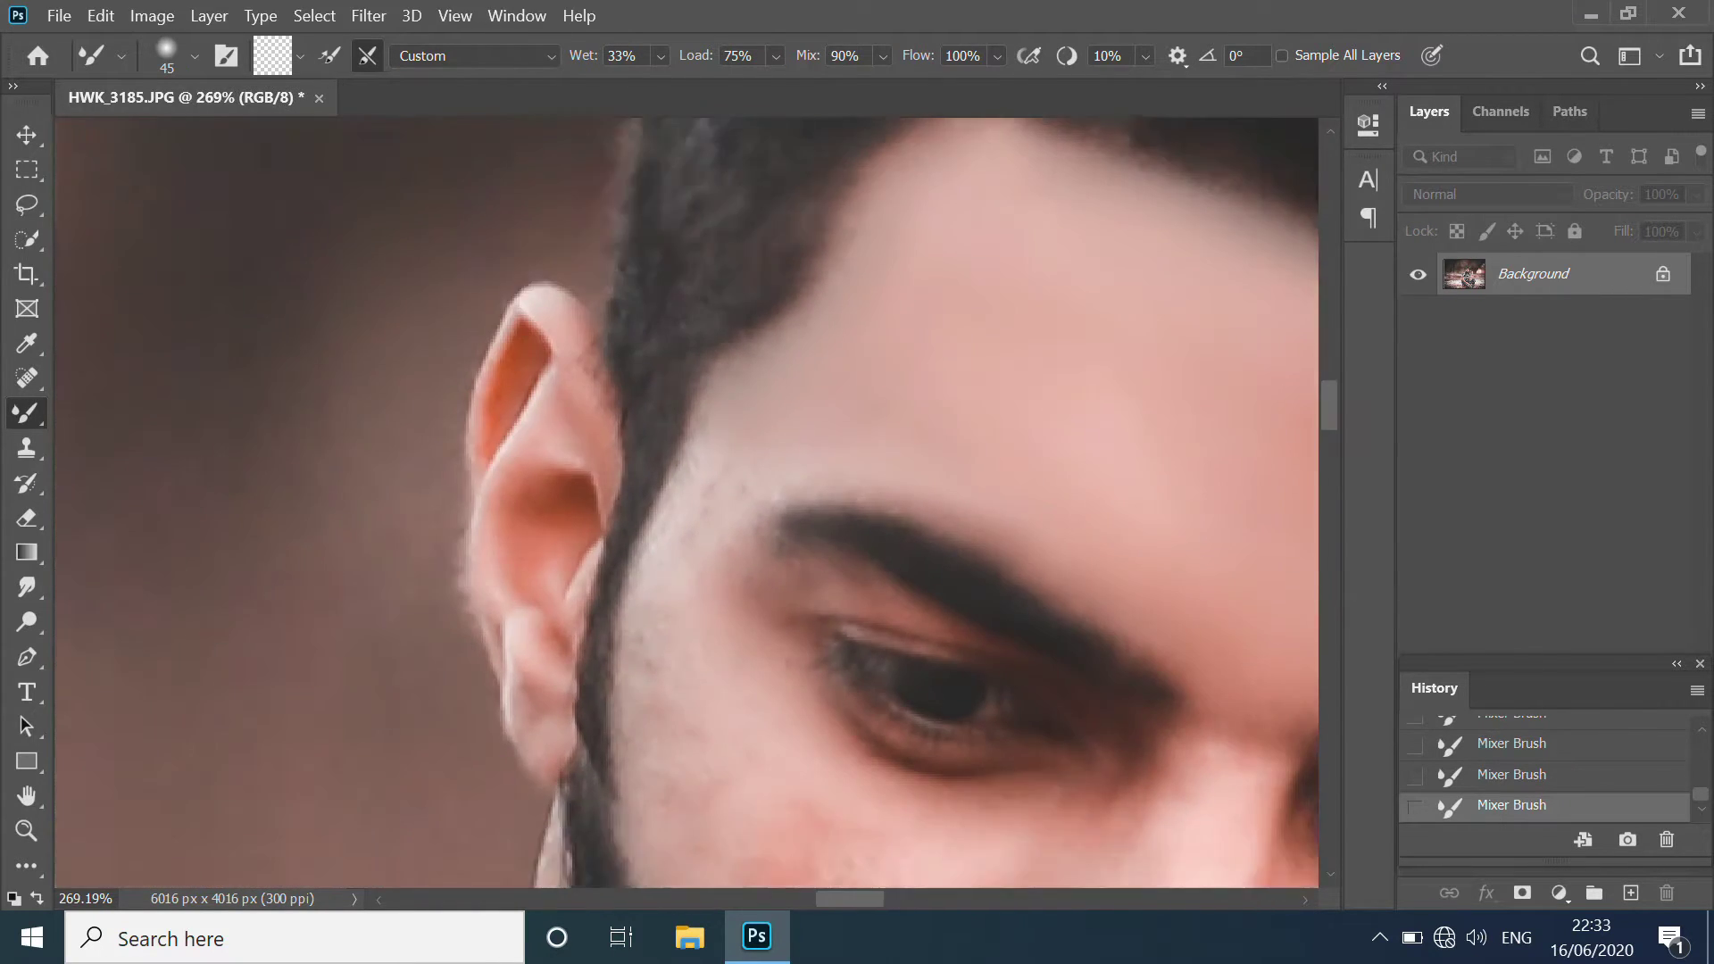
scroll(635, 498, "down", 1)
scroll(635, 498, "down", 1)
scroll(635, 497, "down", 1)
scroll(543, 354, "down", 2)
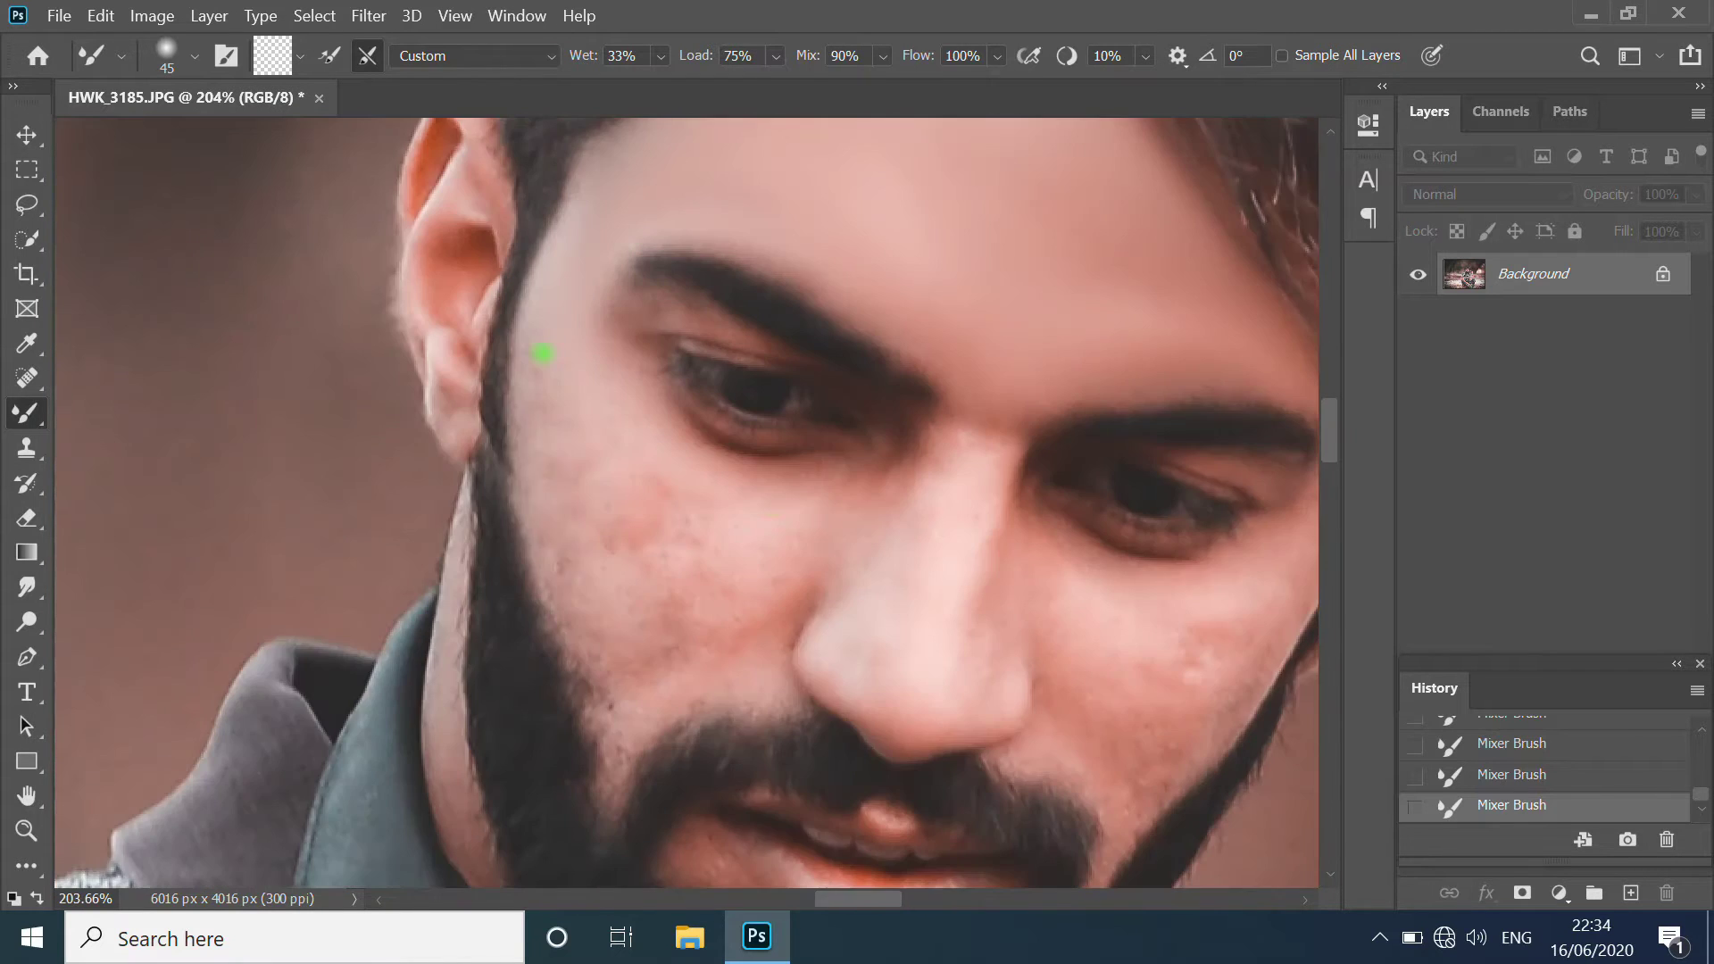
scroll(542, 353, "up", 2)
scroll(589, 462, "up", 1)
scroll(567, 593, "up", 1)
scroll(800, 478, "up", 1)
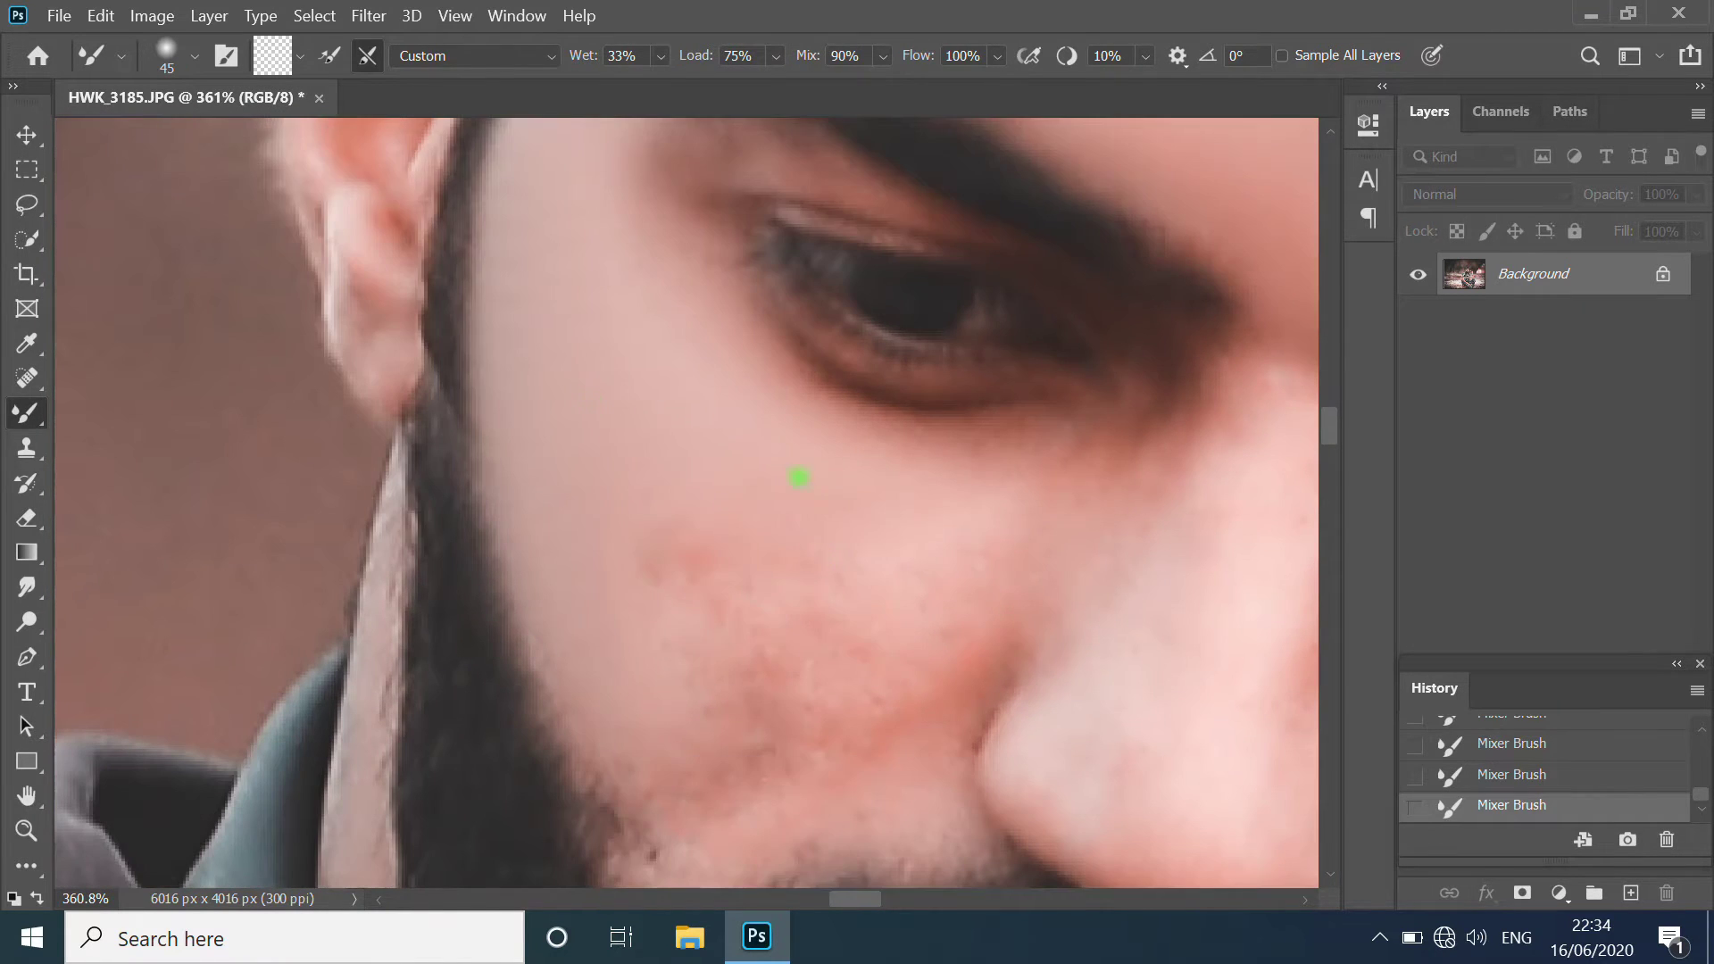
scroll(800, 477, "down", 2)
scroll(720, 631, "down", 1)
scroll(794, 446, "up", 3)
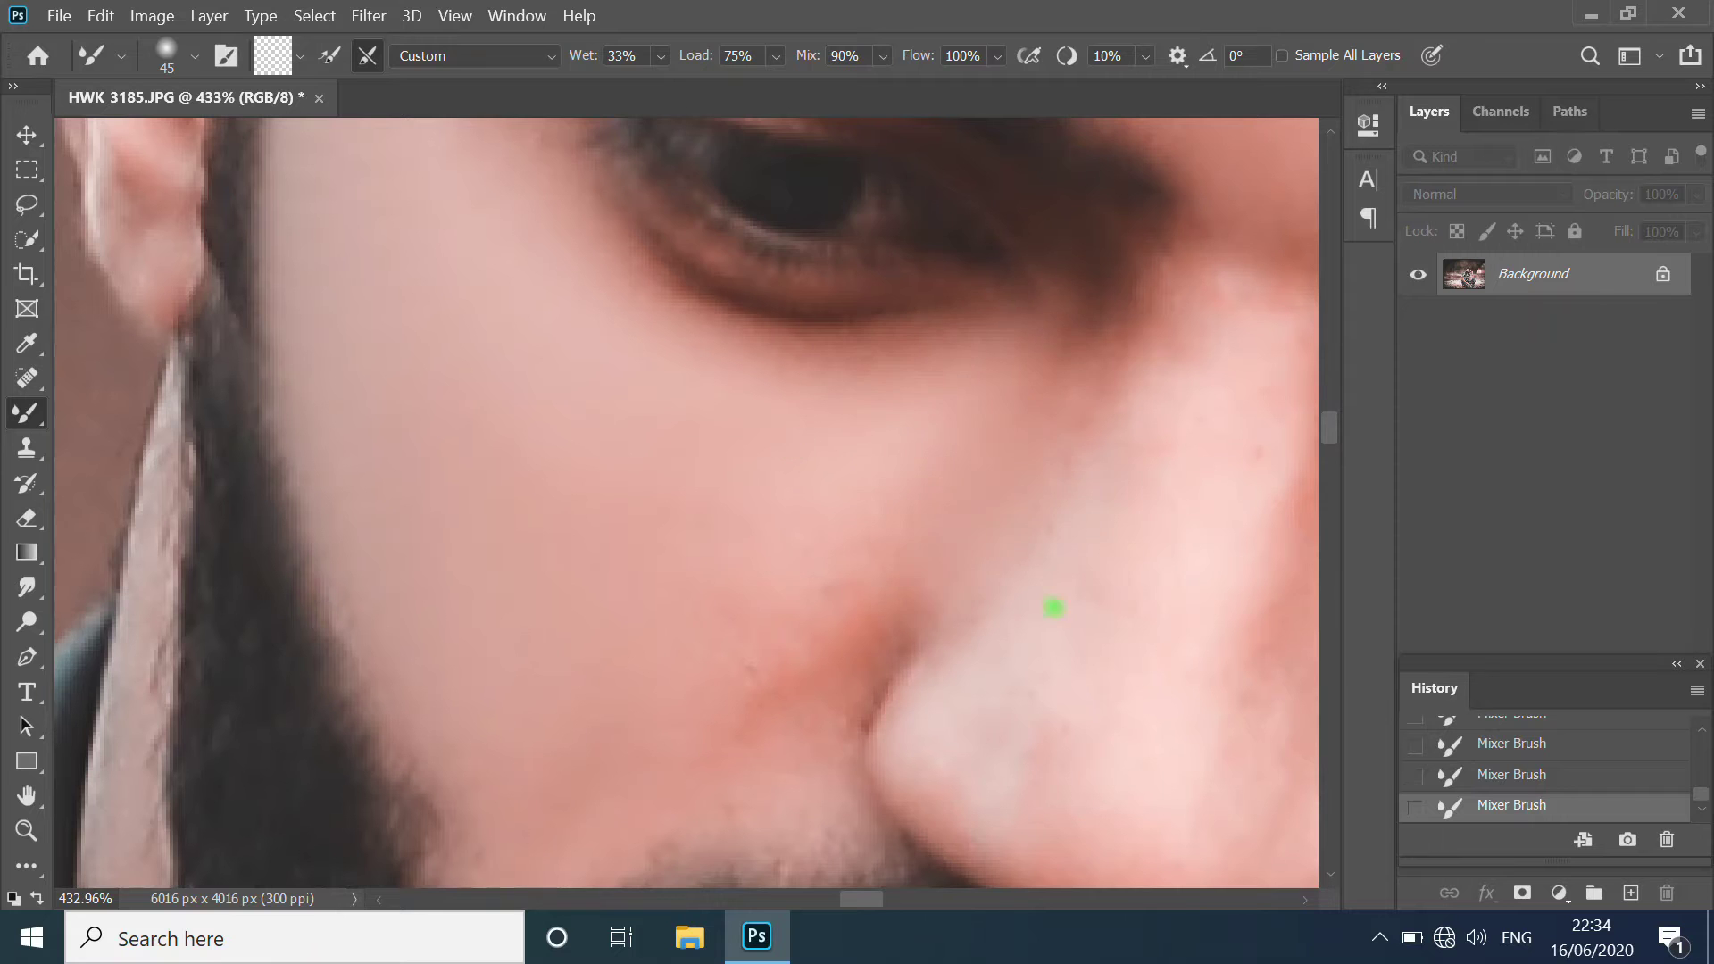
scroll(1053, 608, "down", 1)
scroll(804, 600, "down", 1)
scroll(730, 563, "down", 2)
scroll(730, 535, "up", 3)
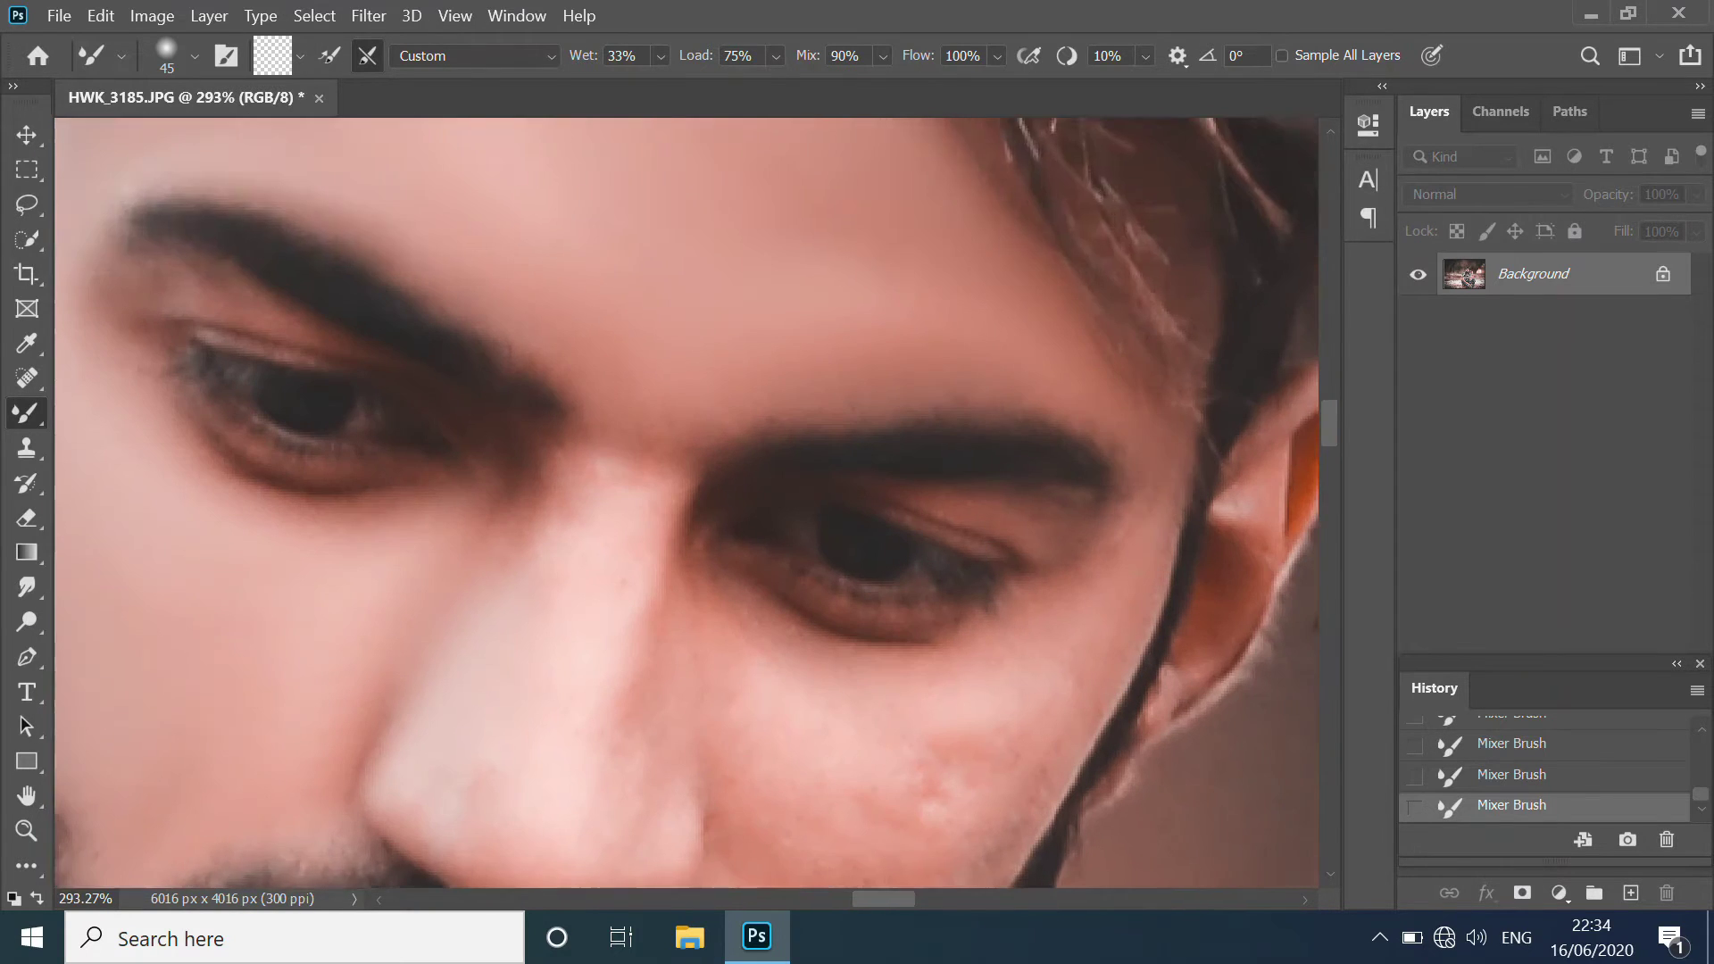
scroll(1156, 394, "down", 2)
scroll(1155, 394, "down", 2)
scroll(878, 538, "down", 1)
scroll(878, 537, "up", 1)
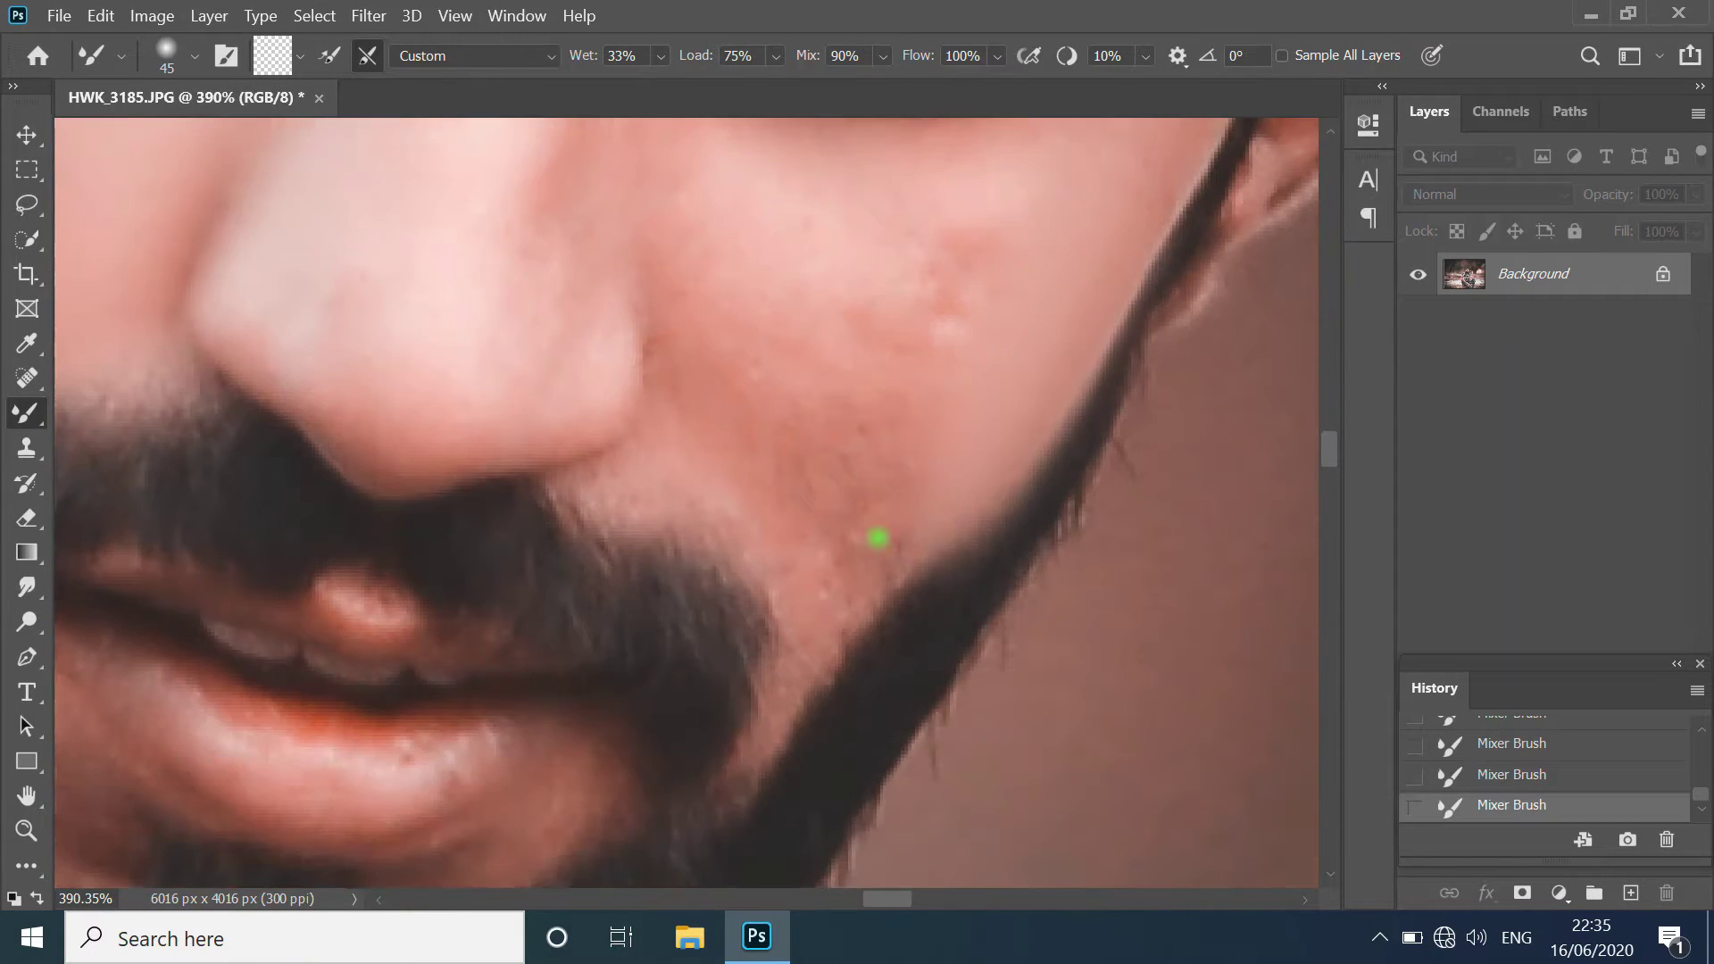
scroll(879, 537, "down", 2)
scroll(952, 532, "up", 2)
scroll(932, 564, "down", 2)
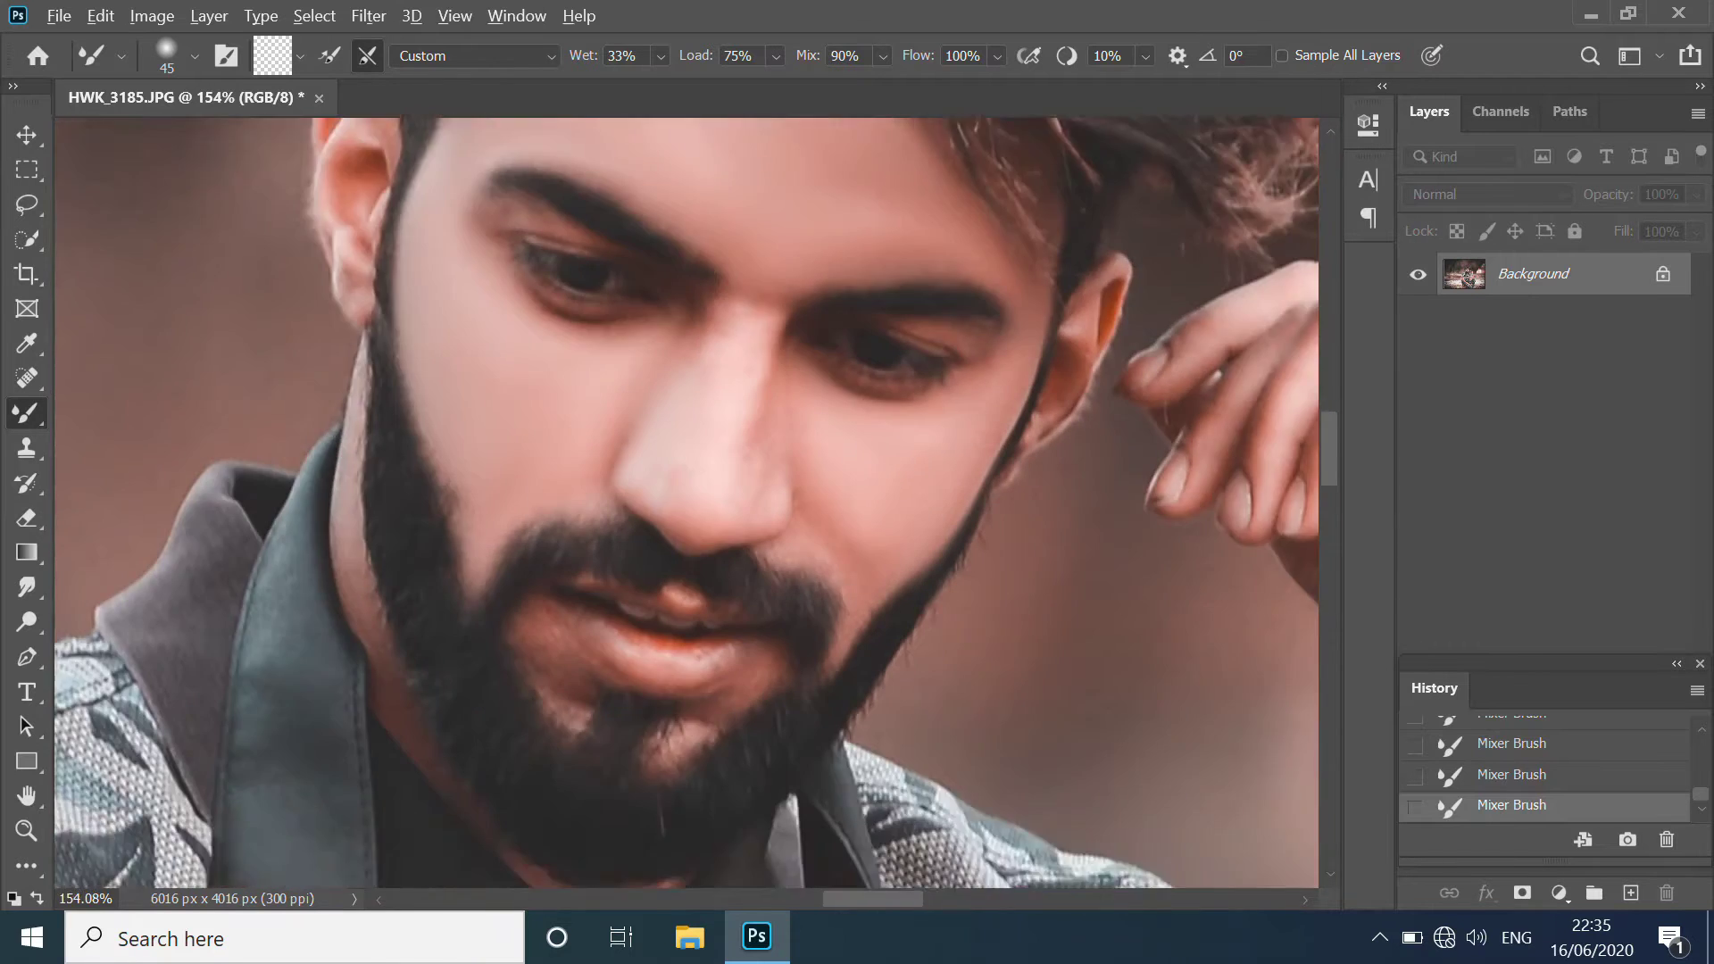
scroll(842, 612, "up", 2)
scroll(678, 516, "up", 2)
scroll(837, 823, "down", 3)
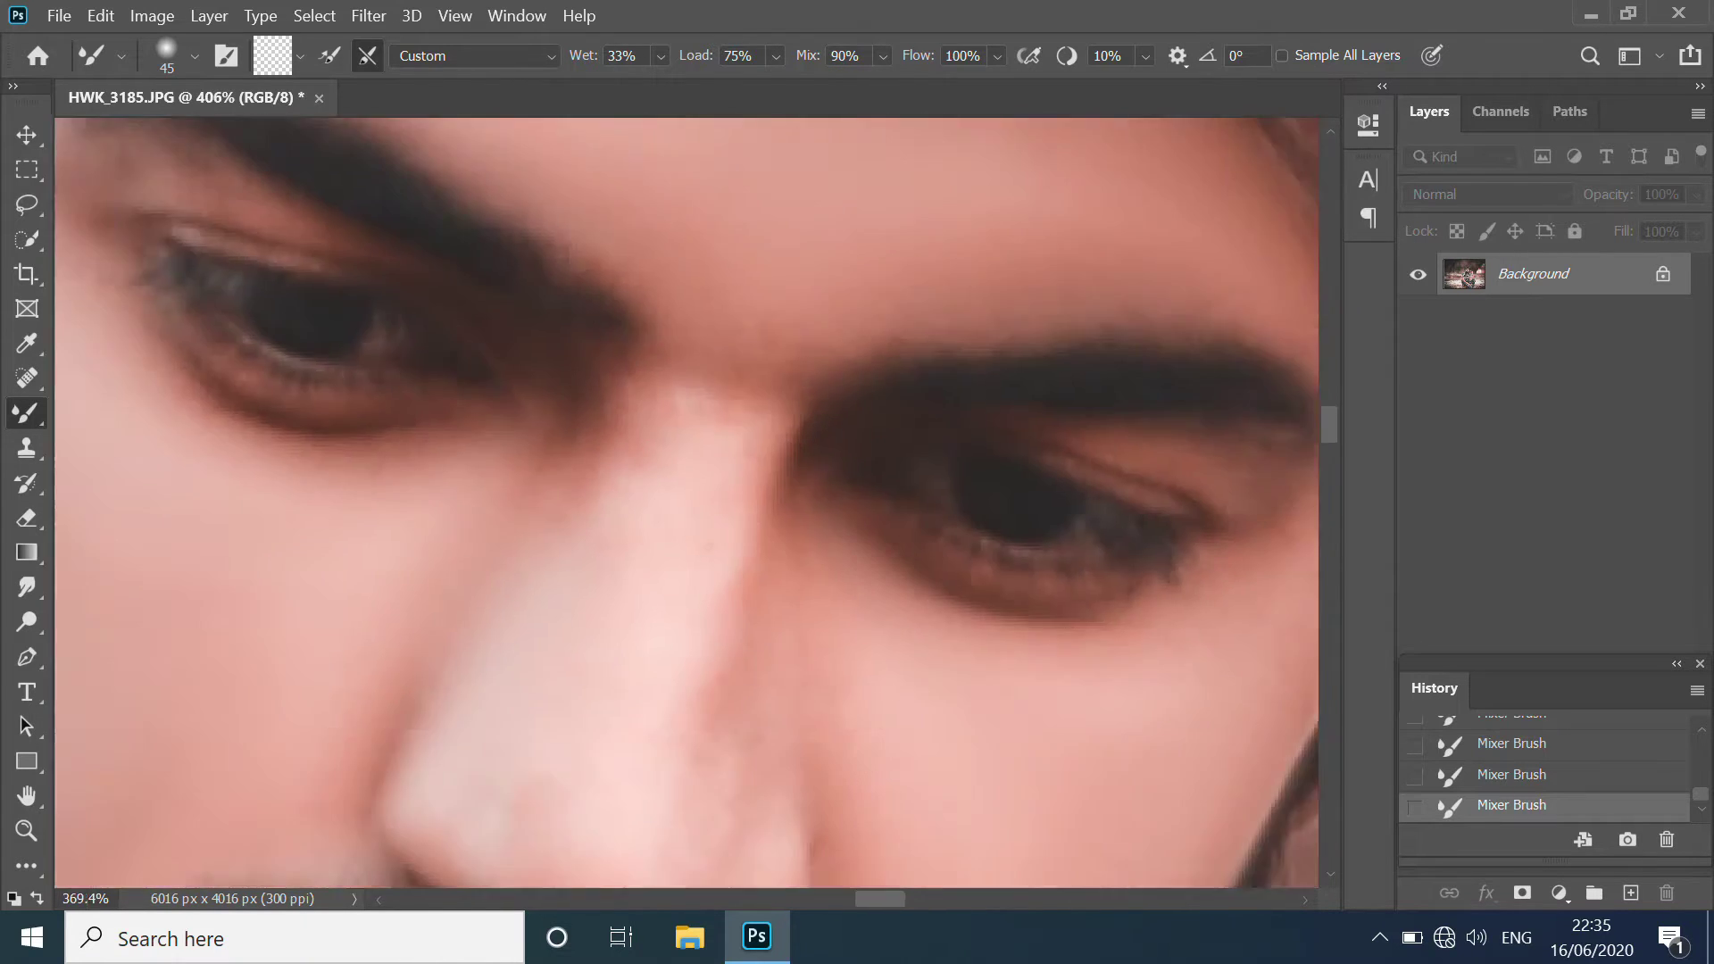
Step: Shrink the brush to 35 and smooth the finer skin around the mouth and beard
key("bracketleft")
scroll(645, 791, "down", 2)
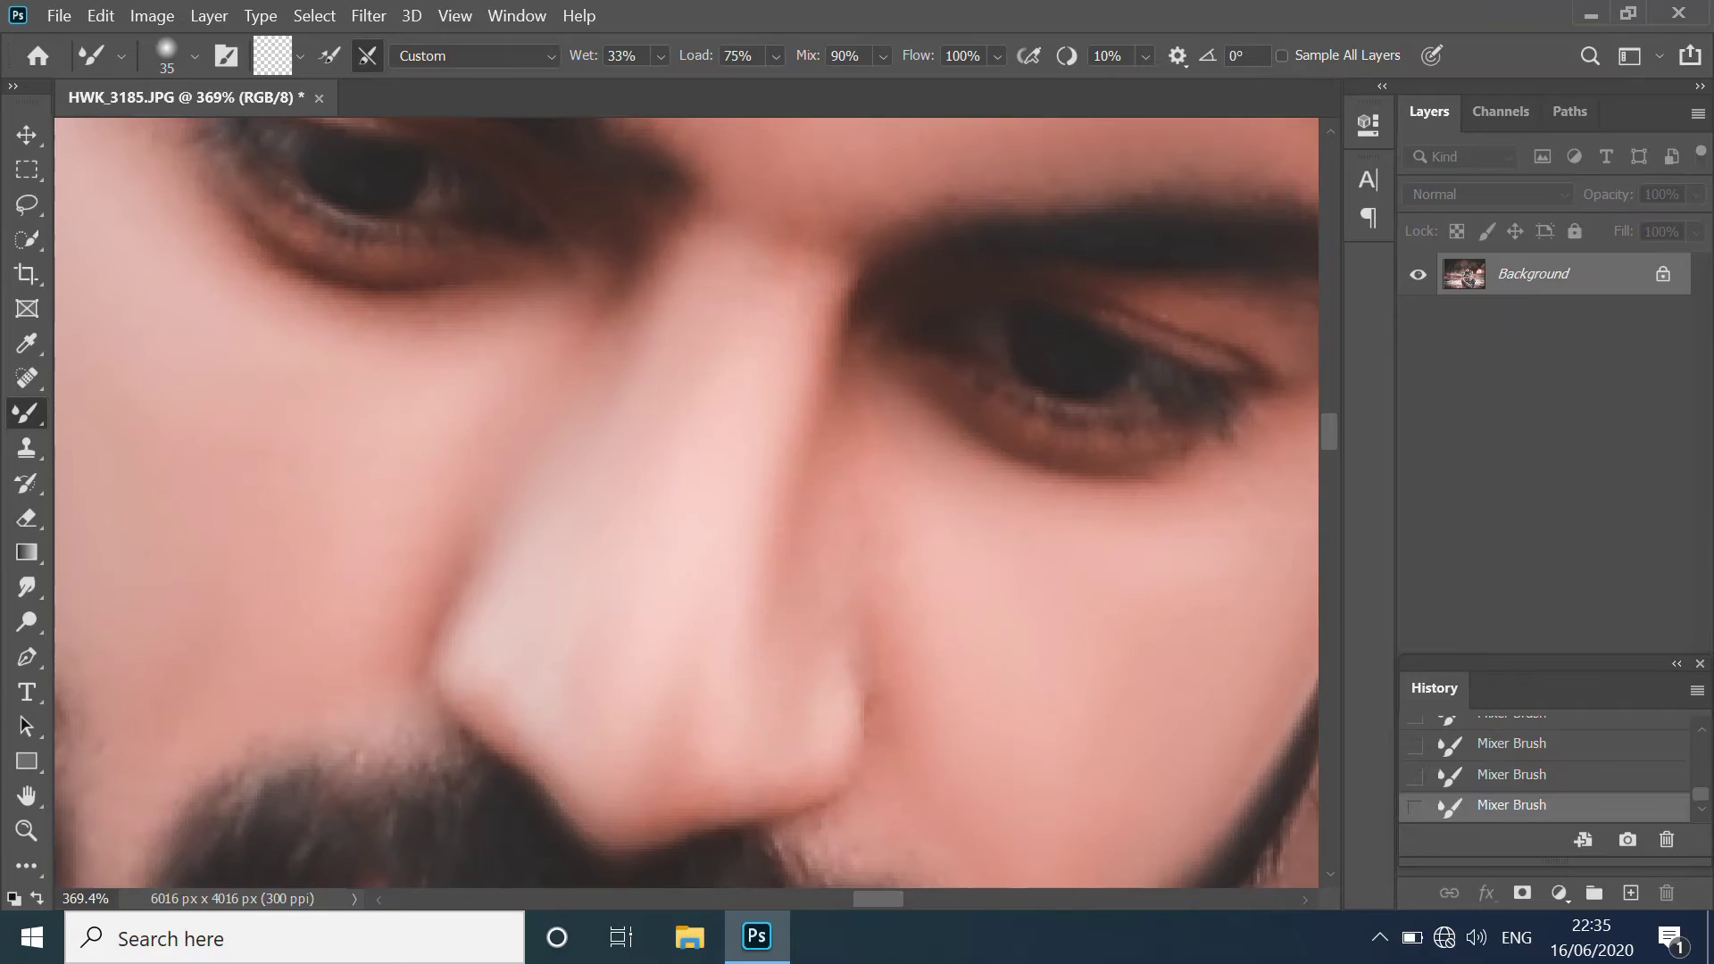
scroll(735, 364, "down", 3)
scroll(735, 363, "up", 3)
scroll(679, 500, "down", 3)
scroll(627, 634, "up", 3)
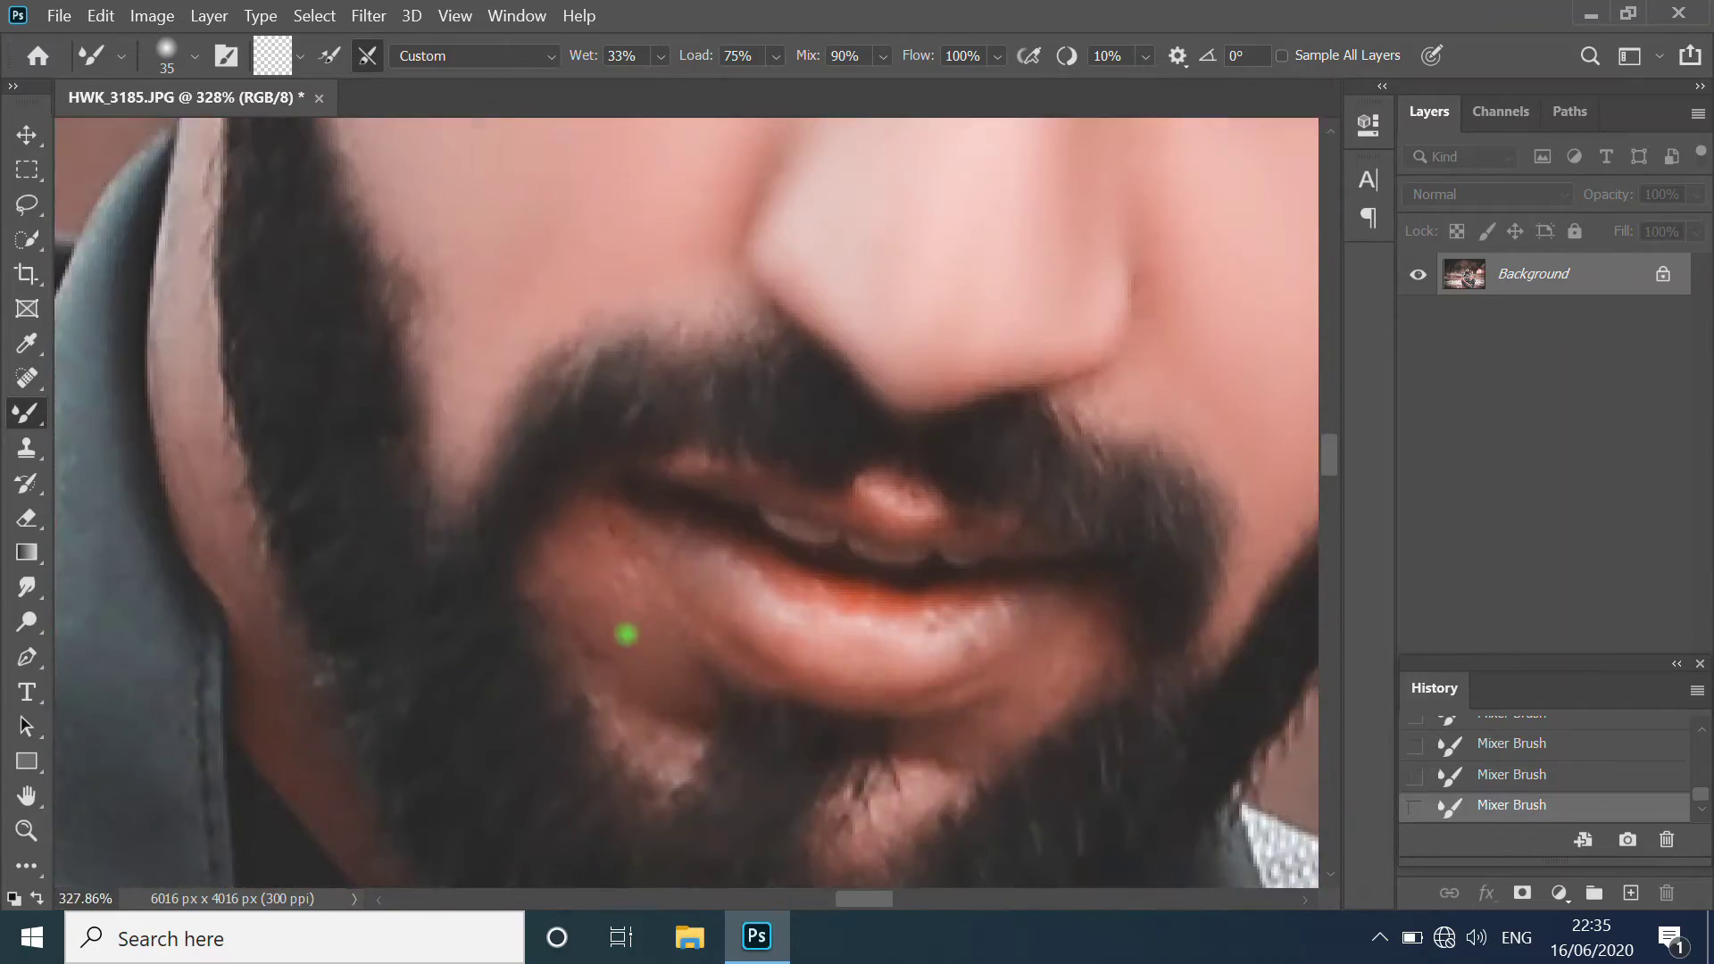
scroll(459, 497, "down", 2)
scroll(459, 498, "up", 2)
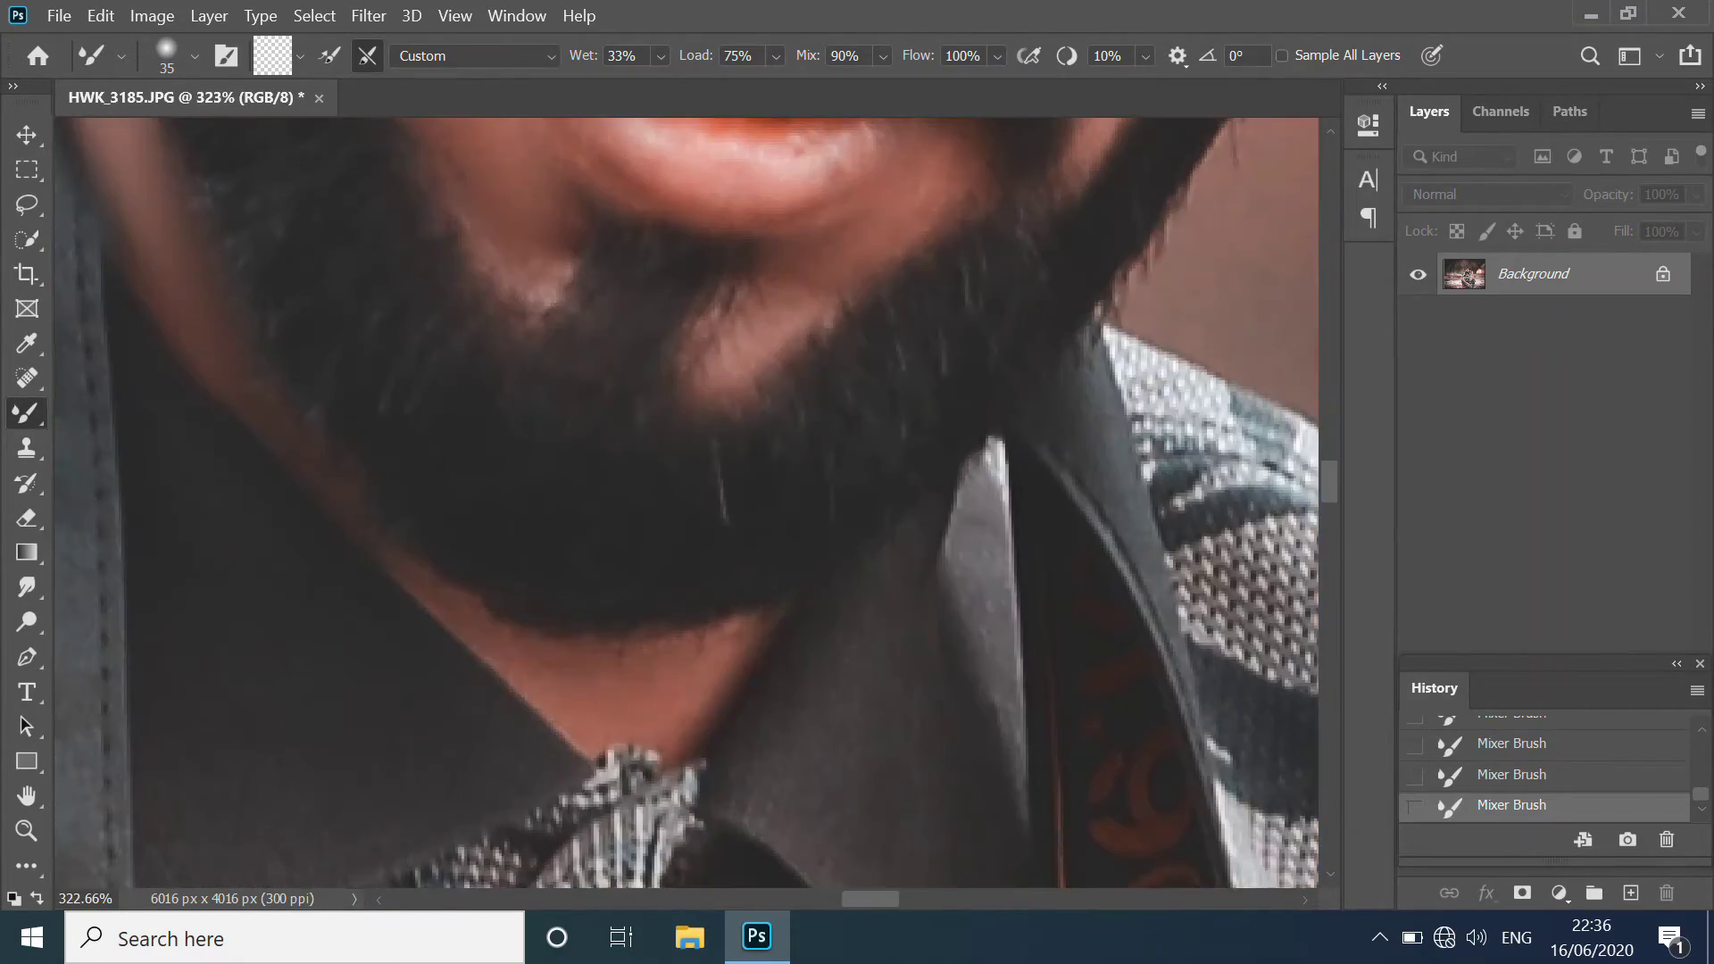
scroll(686, 500, "down", 3)
Step: Smooth the upper-arm skin with the Mixer Brush at size 125
scroll(686, 500, "up", 3)
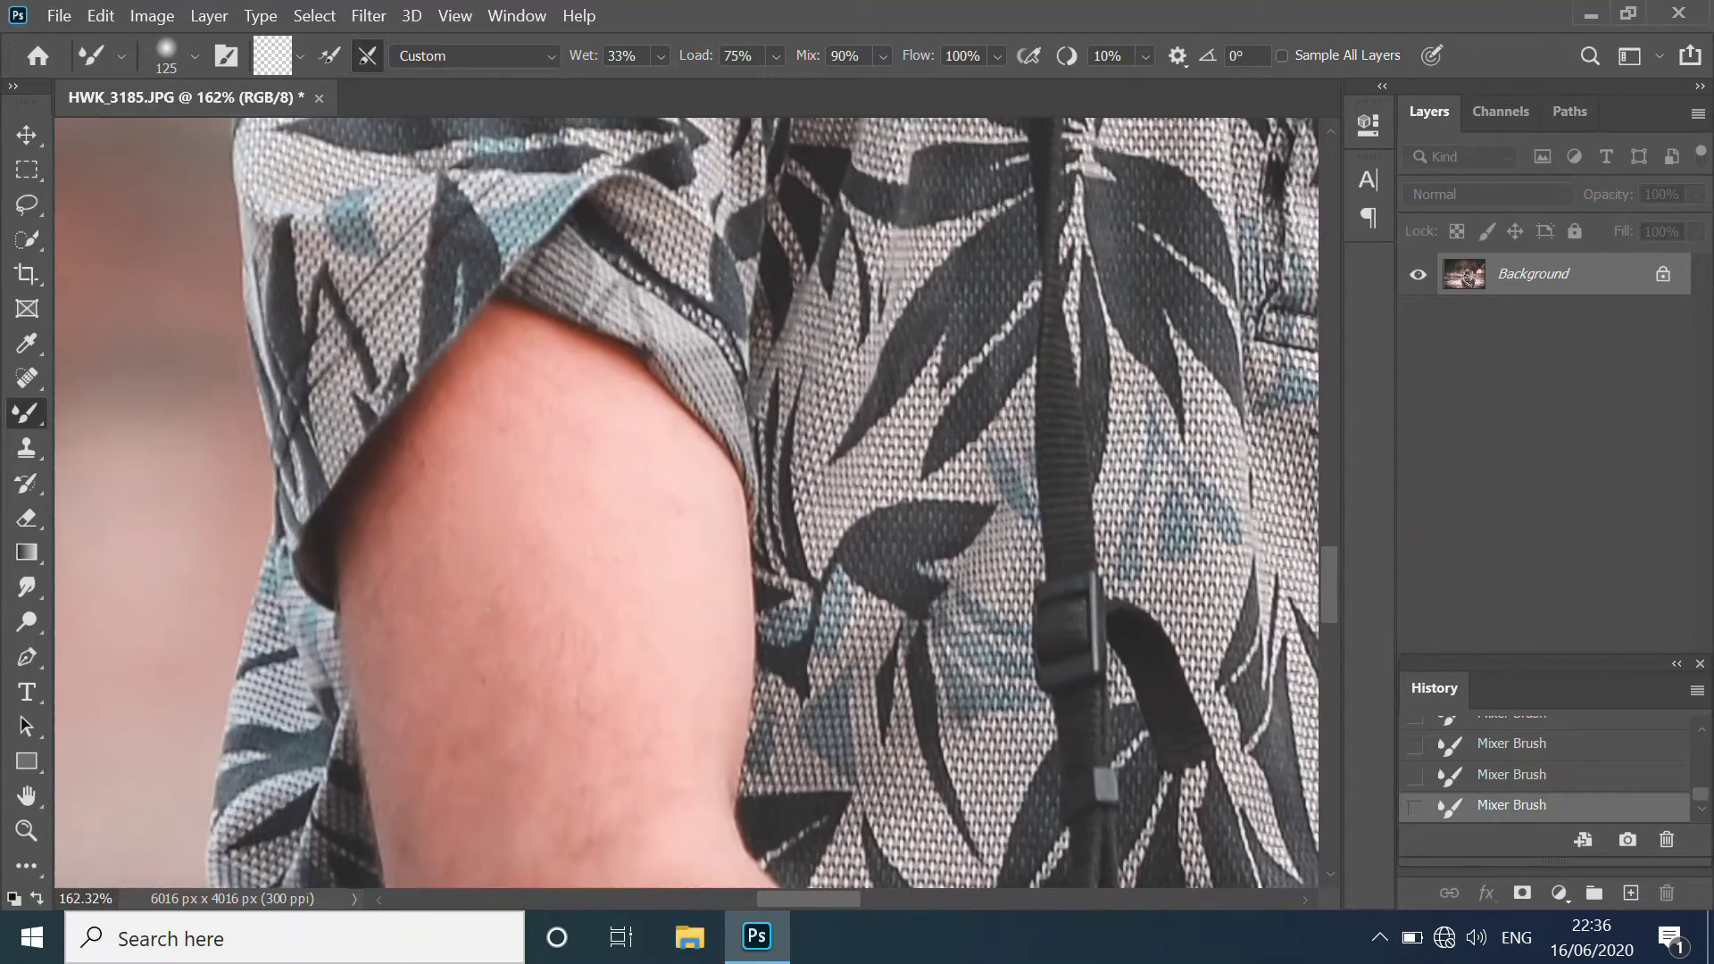
scroll(414, 667, "down", 2)
scroll(459, 632, "down", 2)
scroll(601, 313, "up", 2)
scroll(647, 601, "down", 2)
scroll(478, 394, "down", 3)
scroll(593, 535, "up", 3)
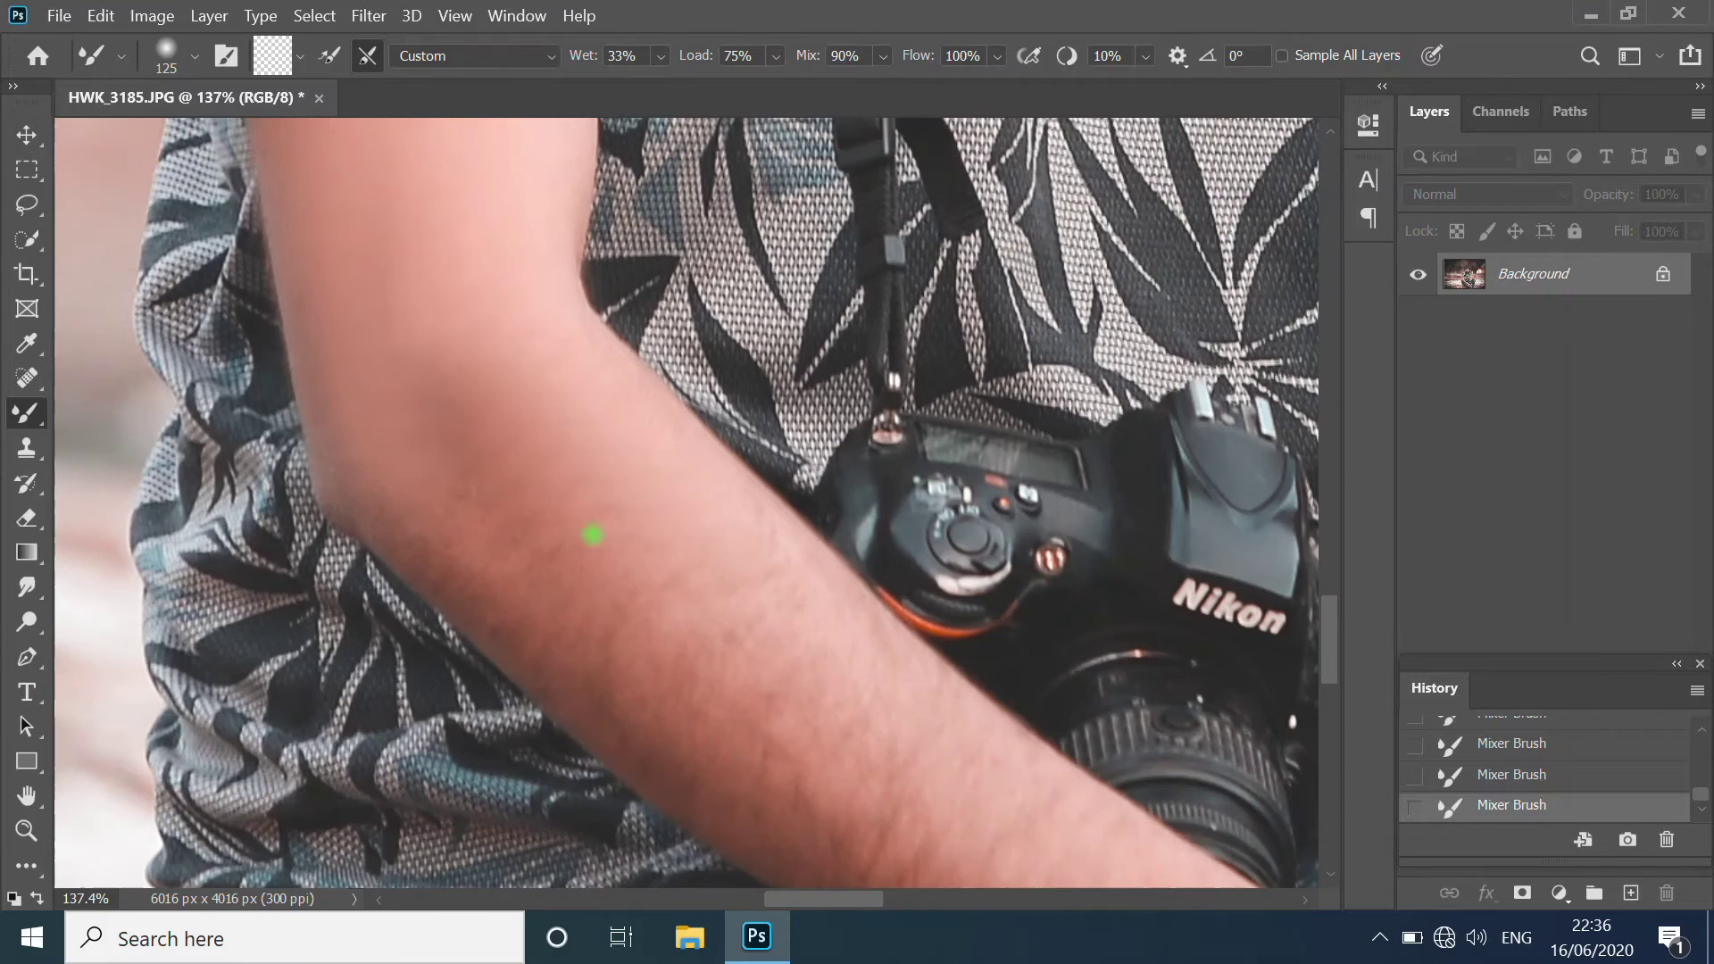
left_click_drag(462, 467, 468, 336)
scroll(689, 593, "down", 3)
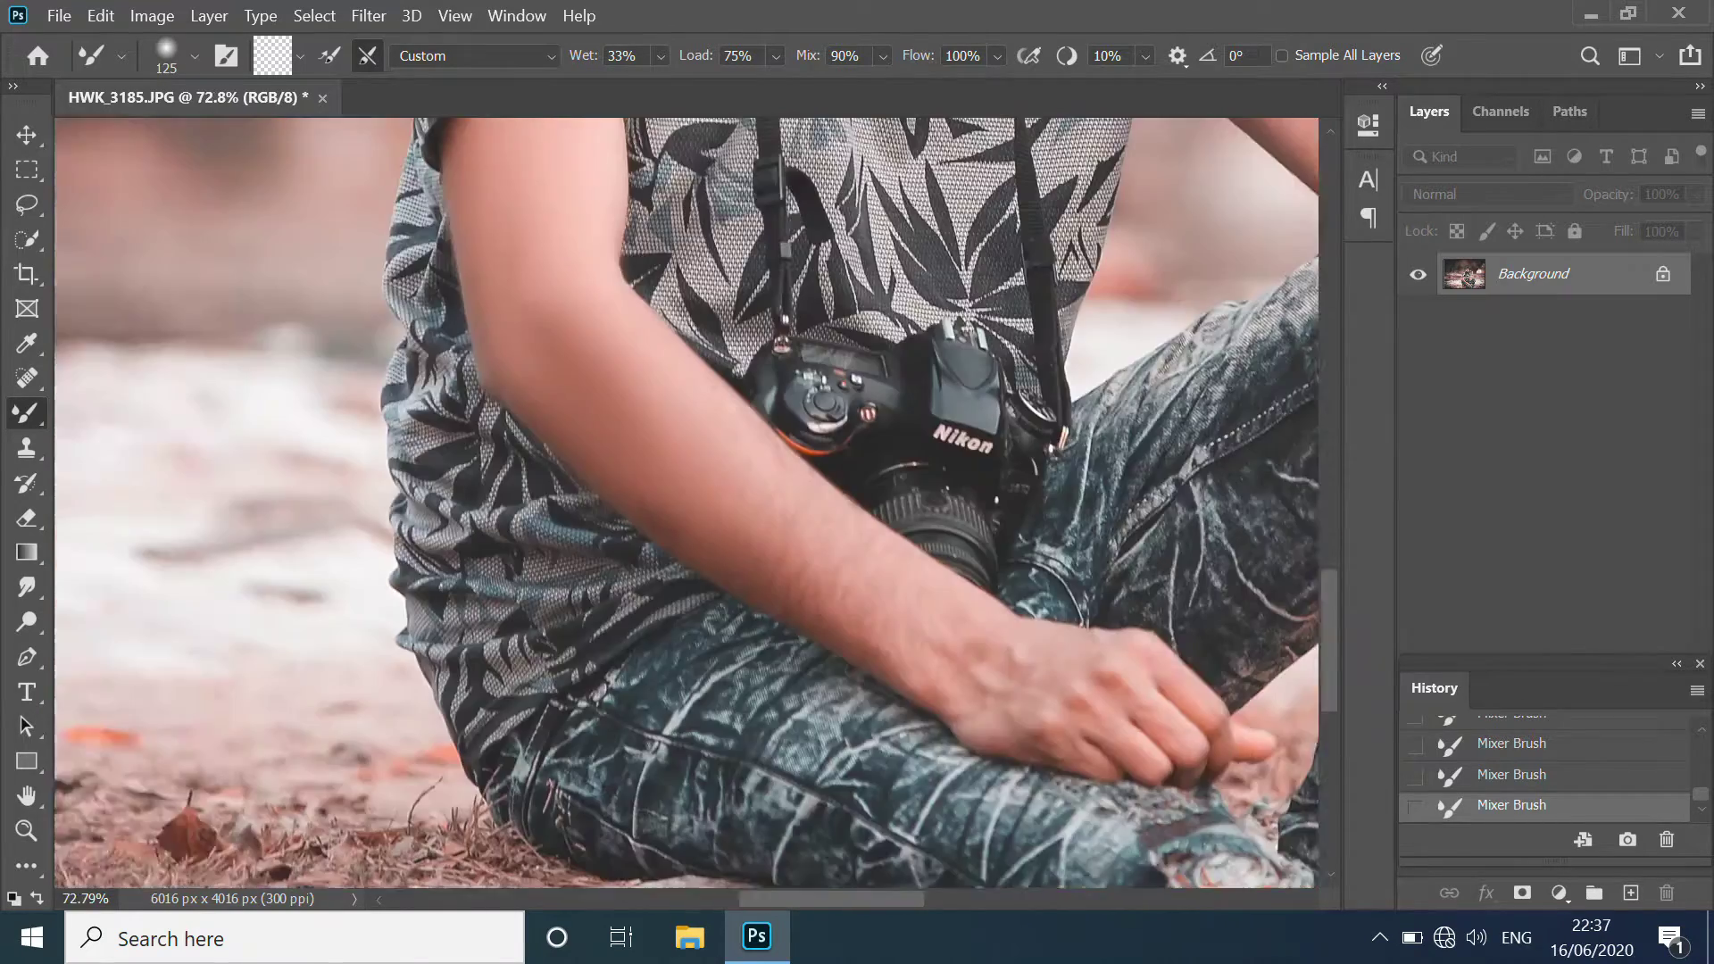
scroll(689, 593, "up", 3)
scroll(734, 592, "down", 1)
scroll(463, 522, "down", 1)
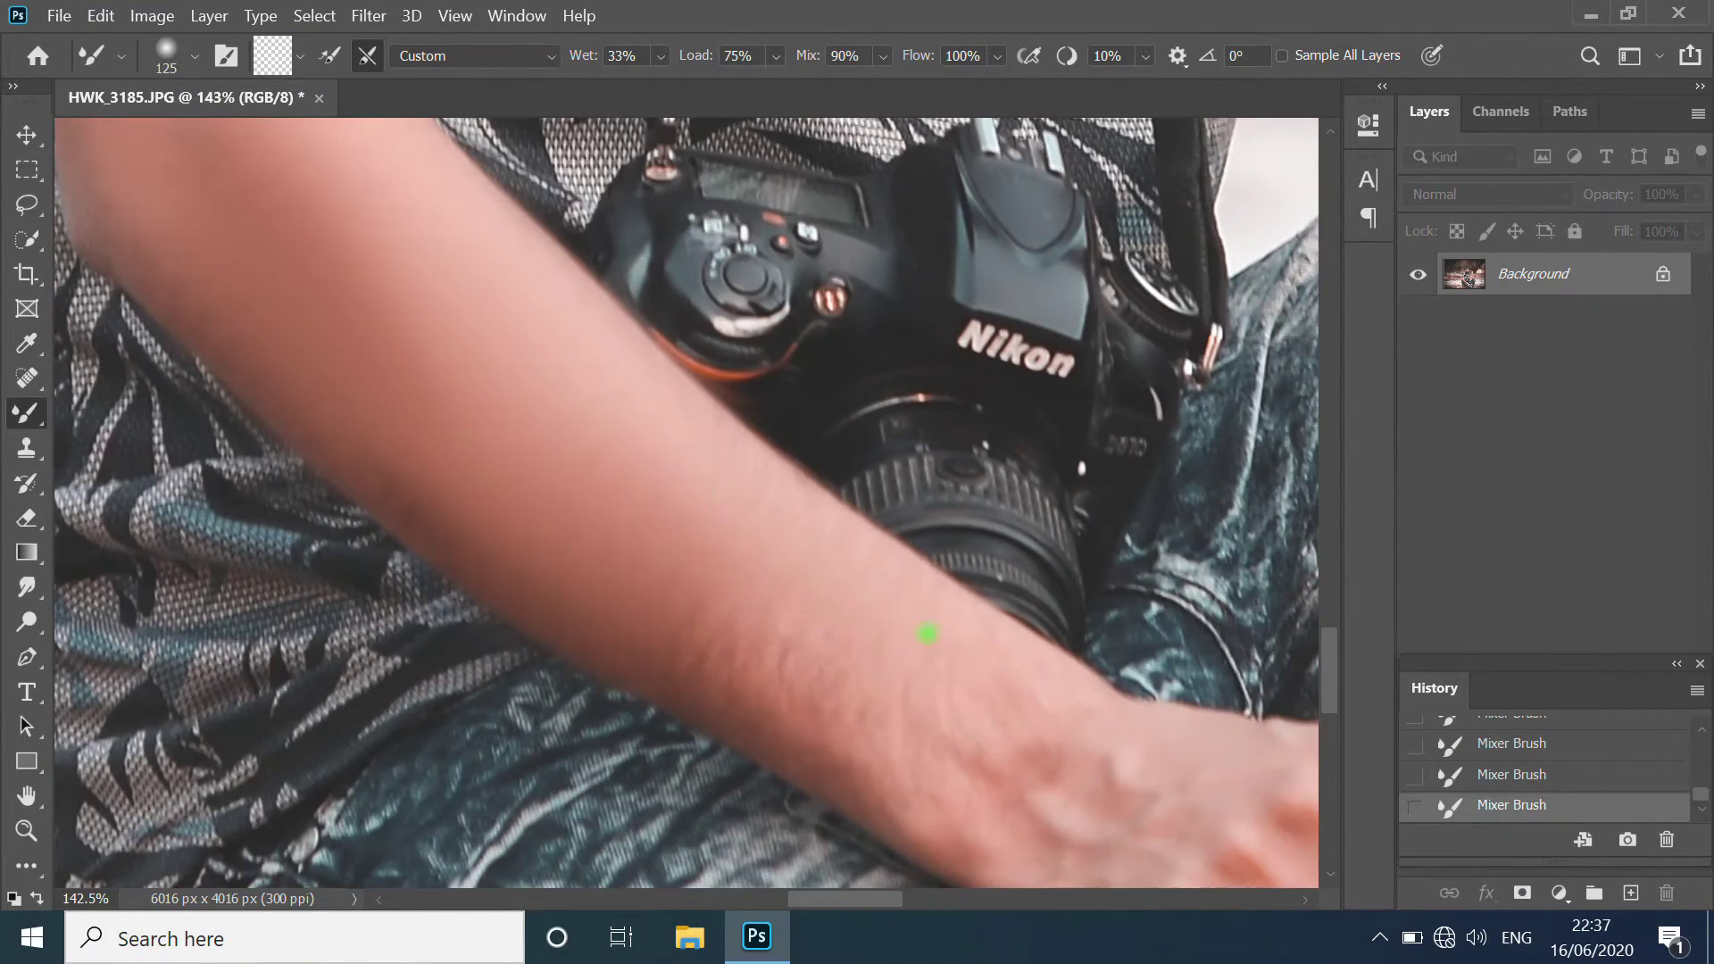
scroll(686, 500, "down", 3)
scroll(686, 500, "up", 4)
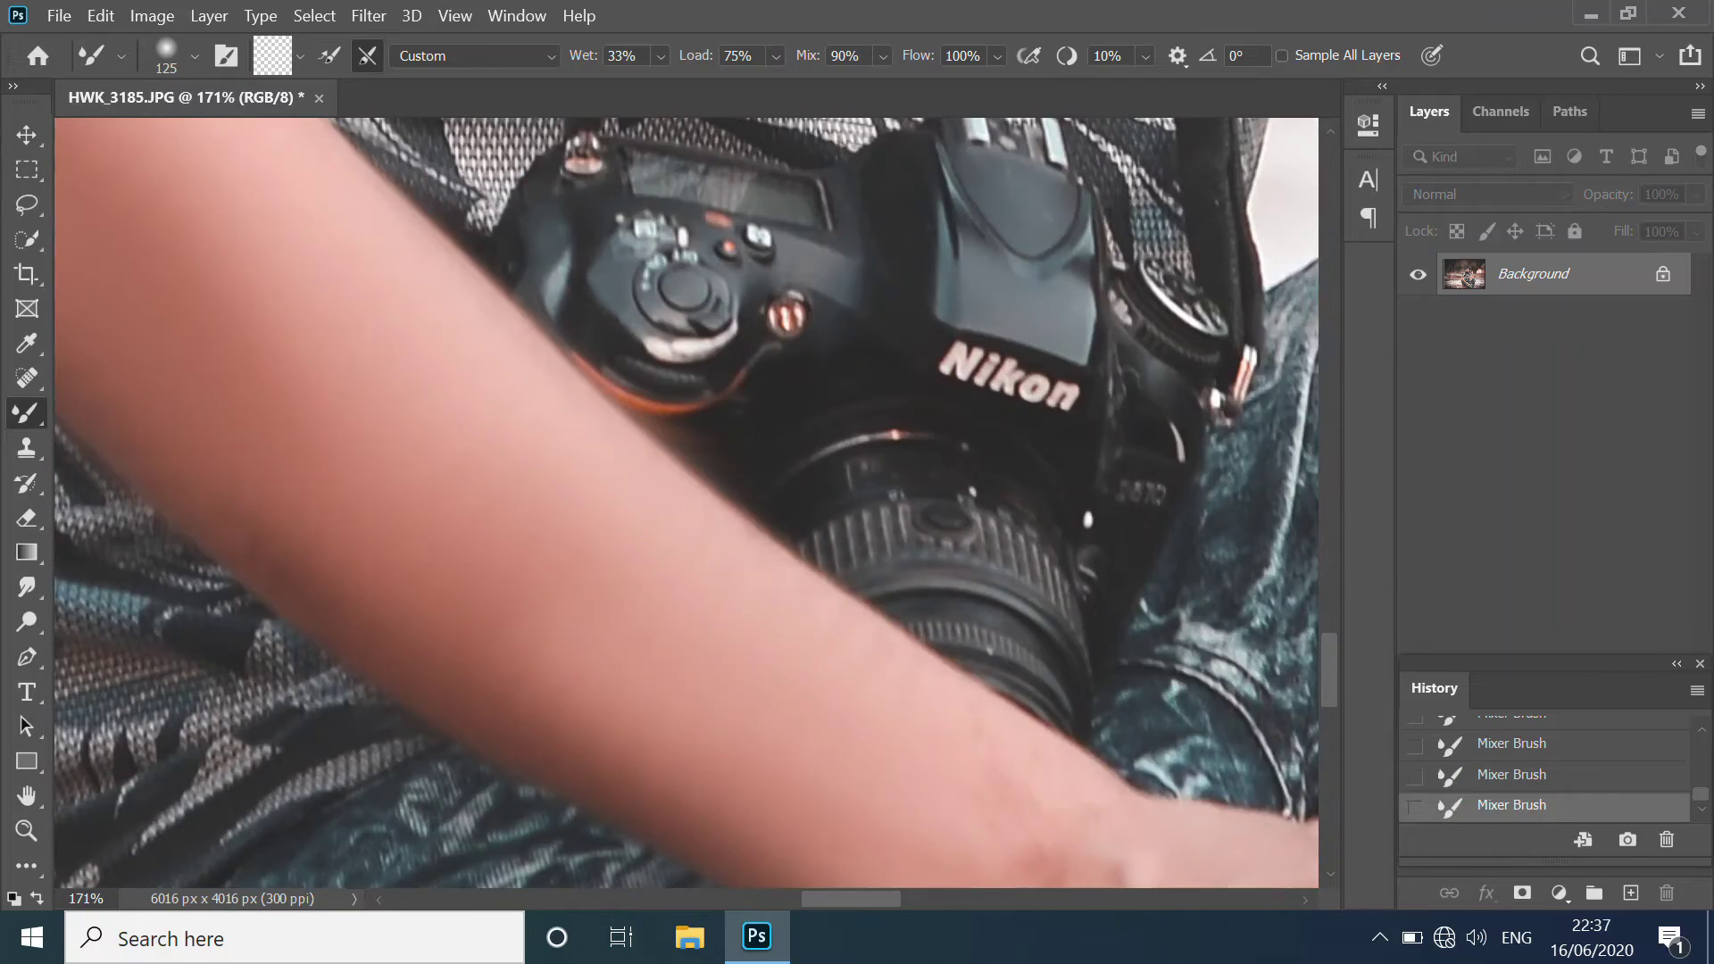
scroll(686, 500, "right", 3)
scroll(613, 563, "down", 4)
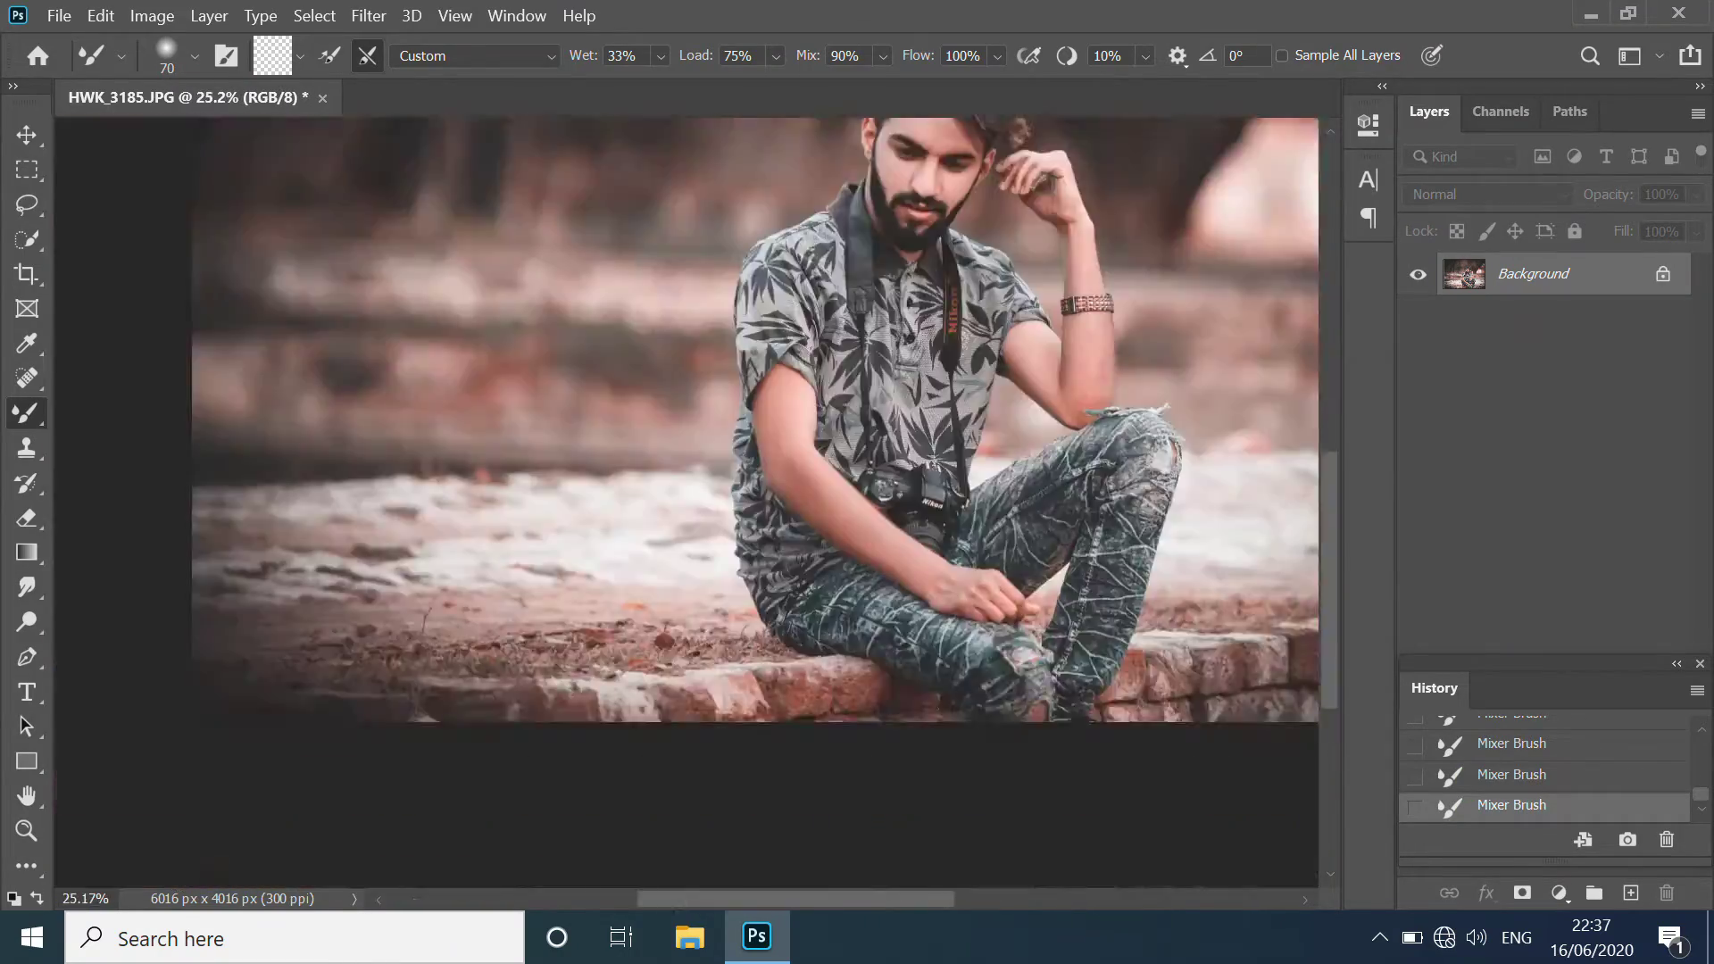
scroll(686, 500, "up", 5)
Step: Reduce the brush to 70 and smooth the forearm skin around the watch
key("bracketleft")
key("bracketleft")
key("bracketleft")
scroll(742, 384, "up", 1)
scroll(759, 766, "down", 2)
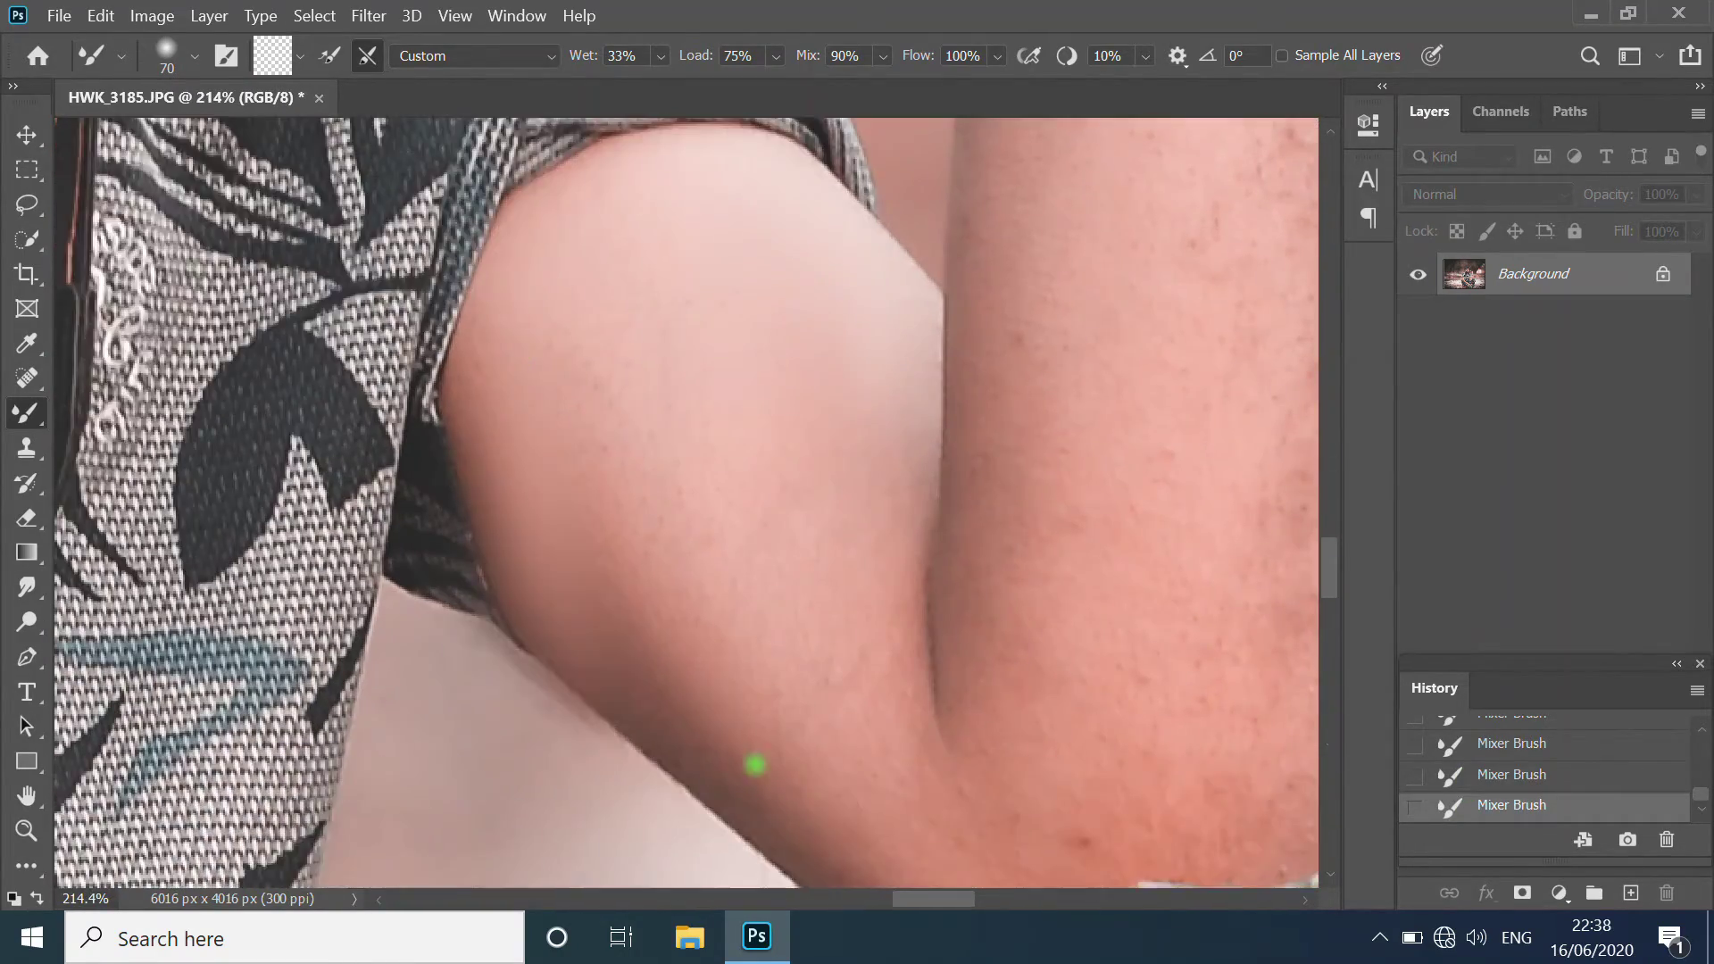
scroll(456, 410, "up", 2)
scroll(616, 485, "down", 3)
scroll(526, 489, "up", 2)
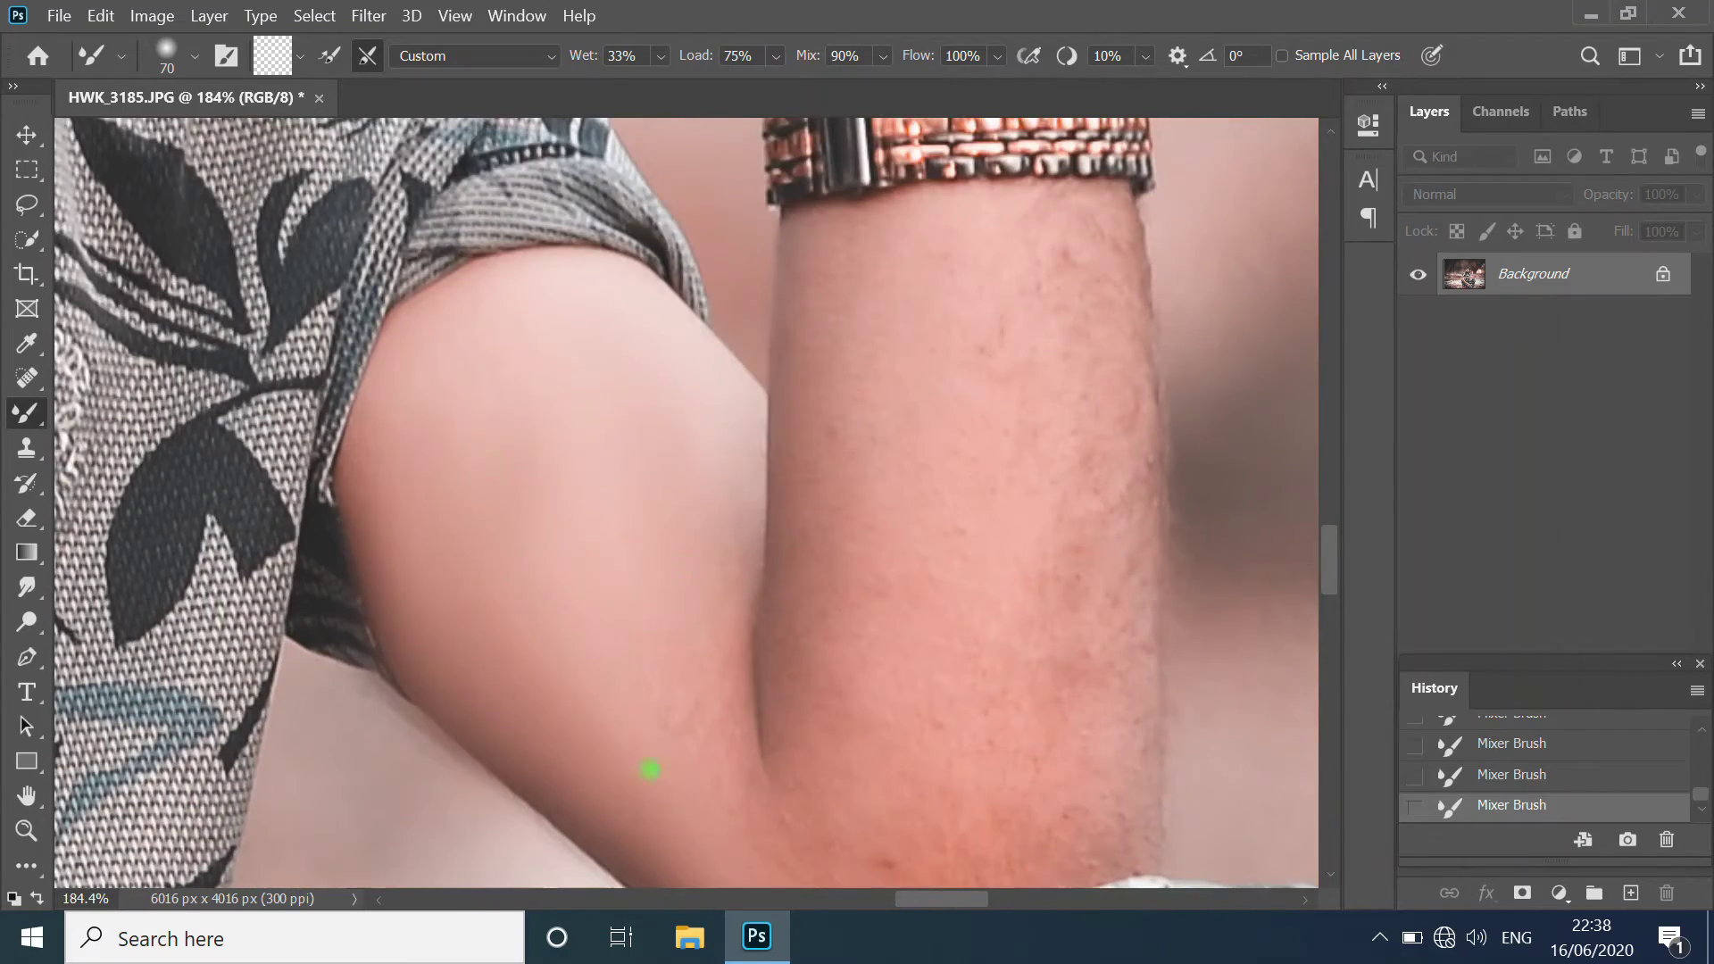
scroll(651, 770, "down", 2)
scroll(731, 612, "up", 2)
scroll(929, 781, "down", 2)
scroll(945, 311, "up", 2)
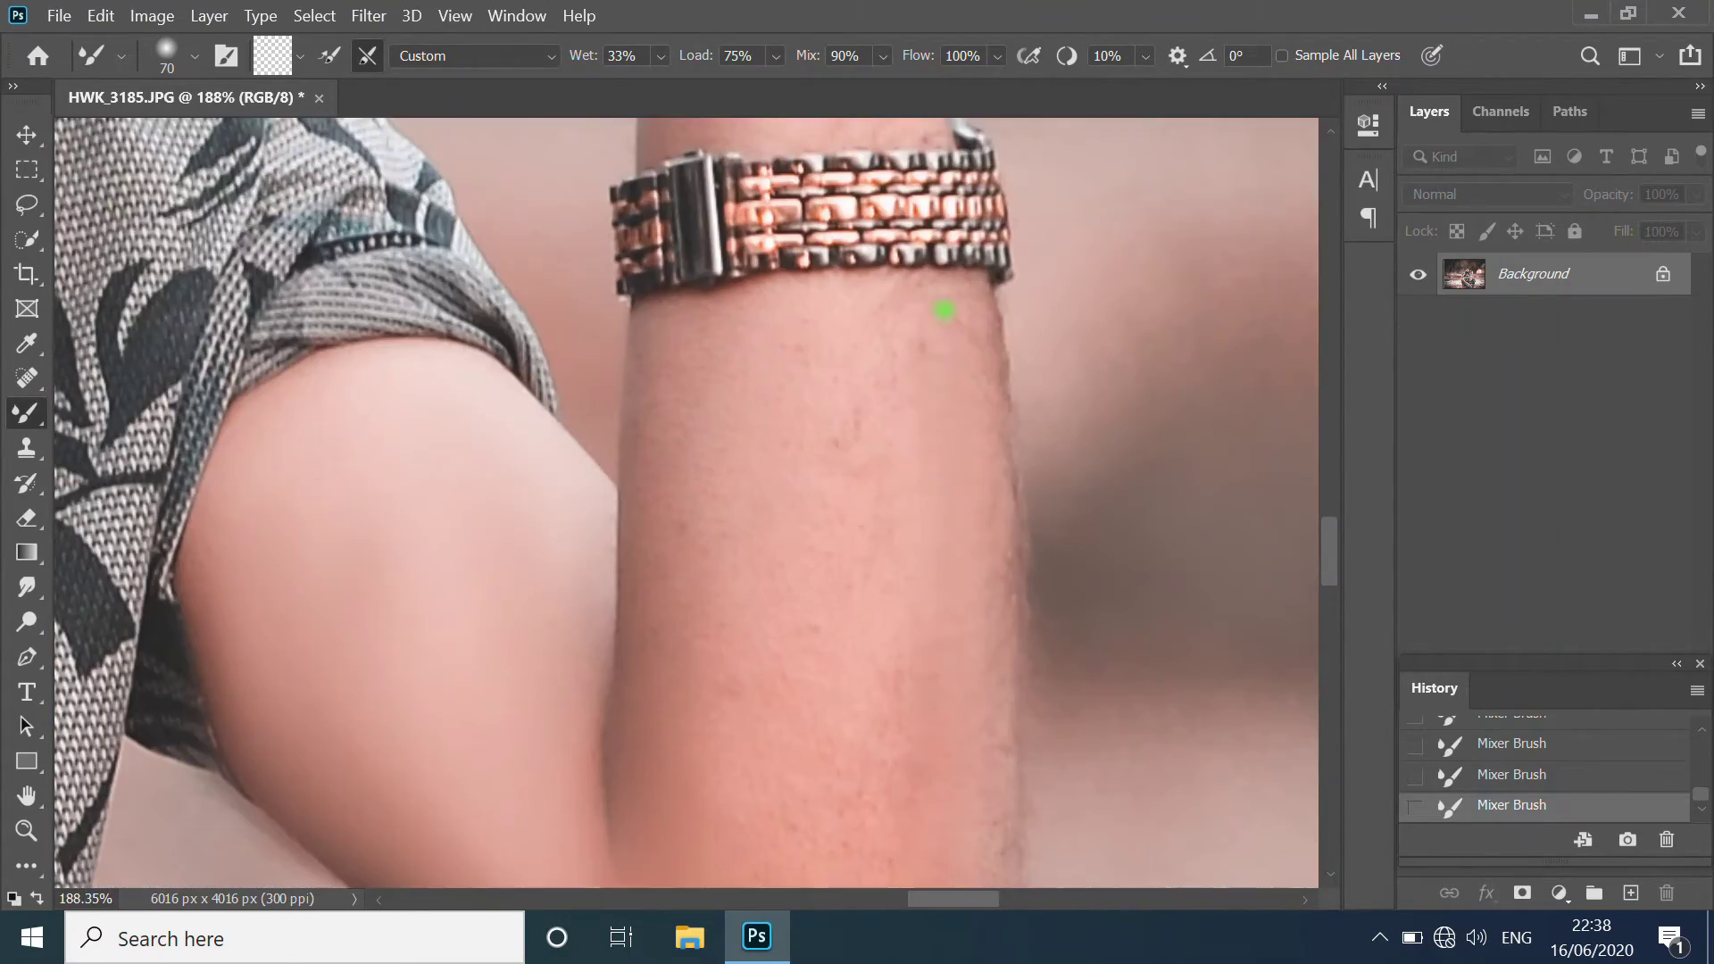
scroll(976, 393, "down", 1)
scroll(903, 387, "down", 2)
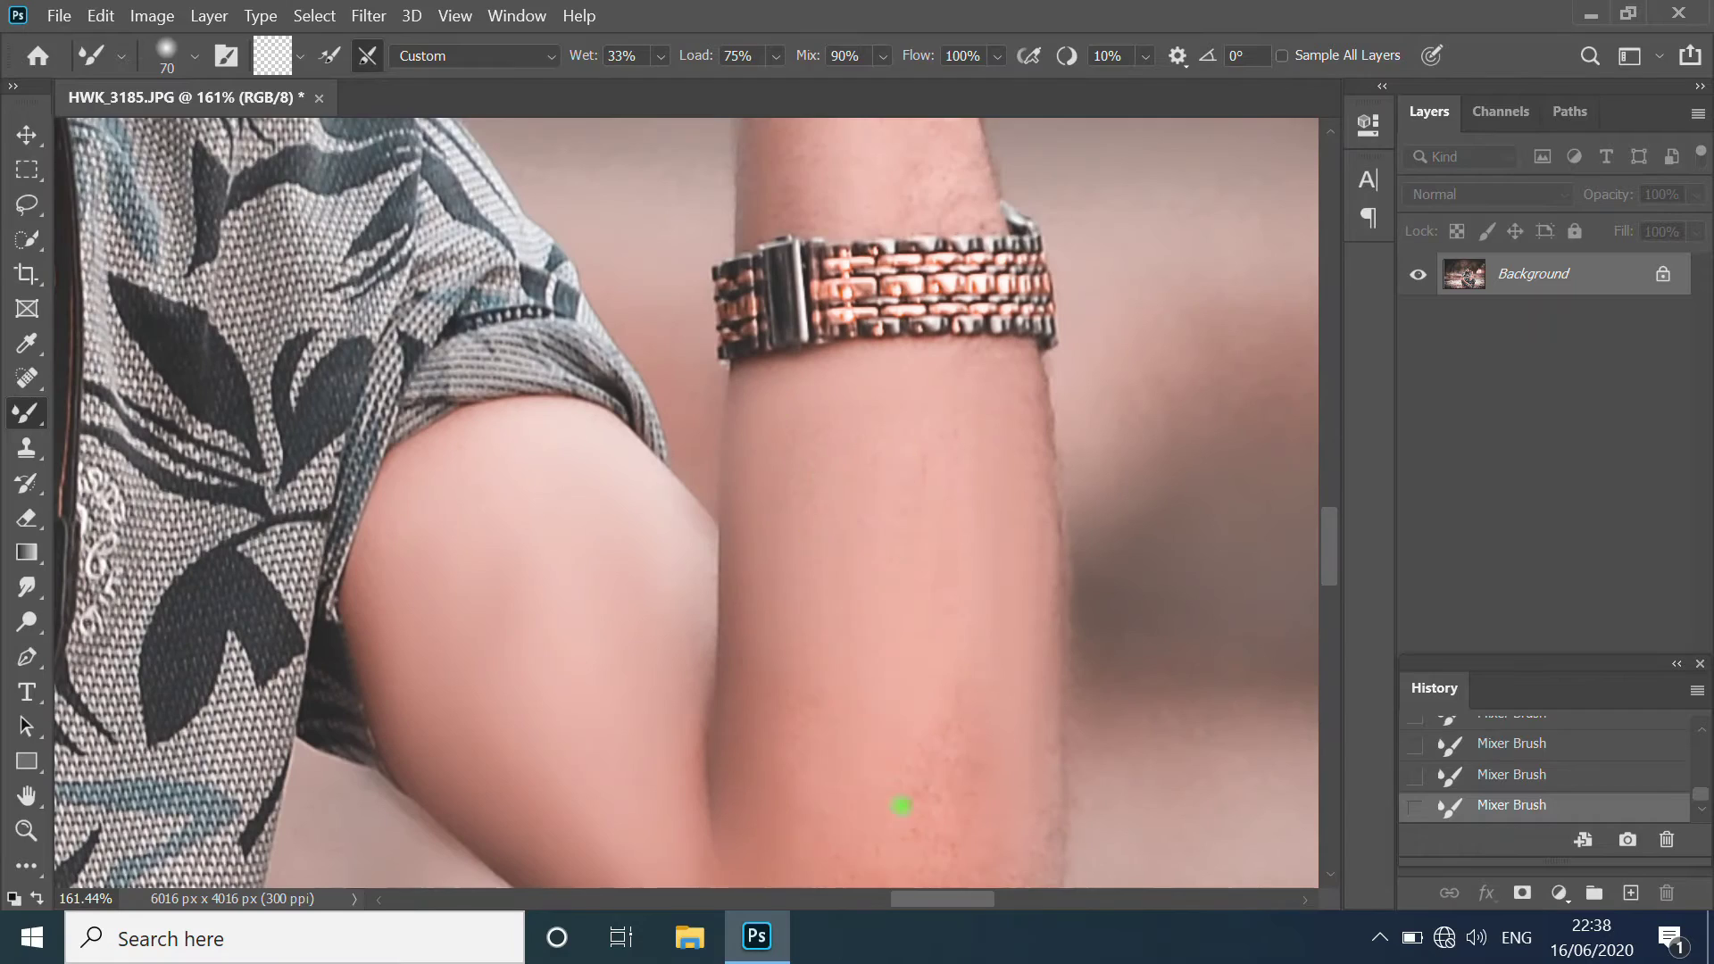
scroll(1006, 624, "down", 2)
scroll(836, 650, "down", 2)
scroll(916, 633, "up", 2)
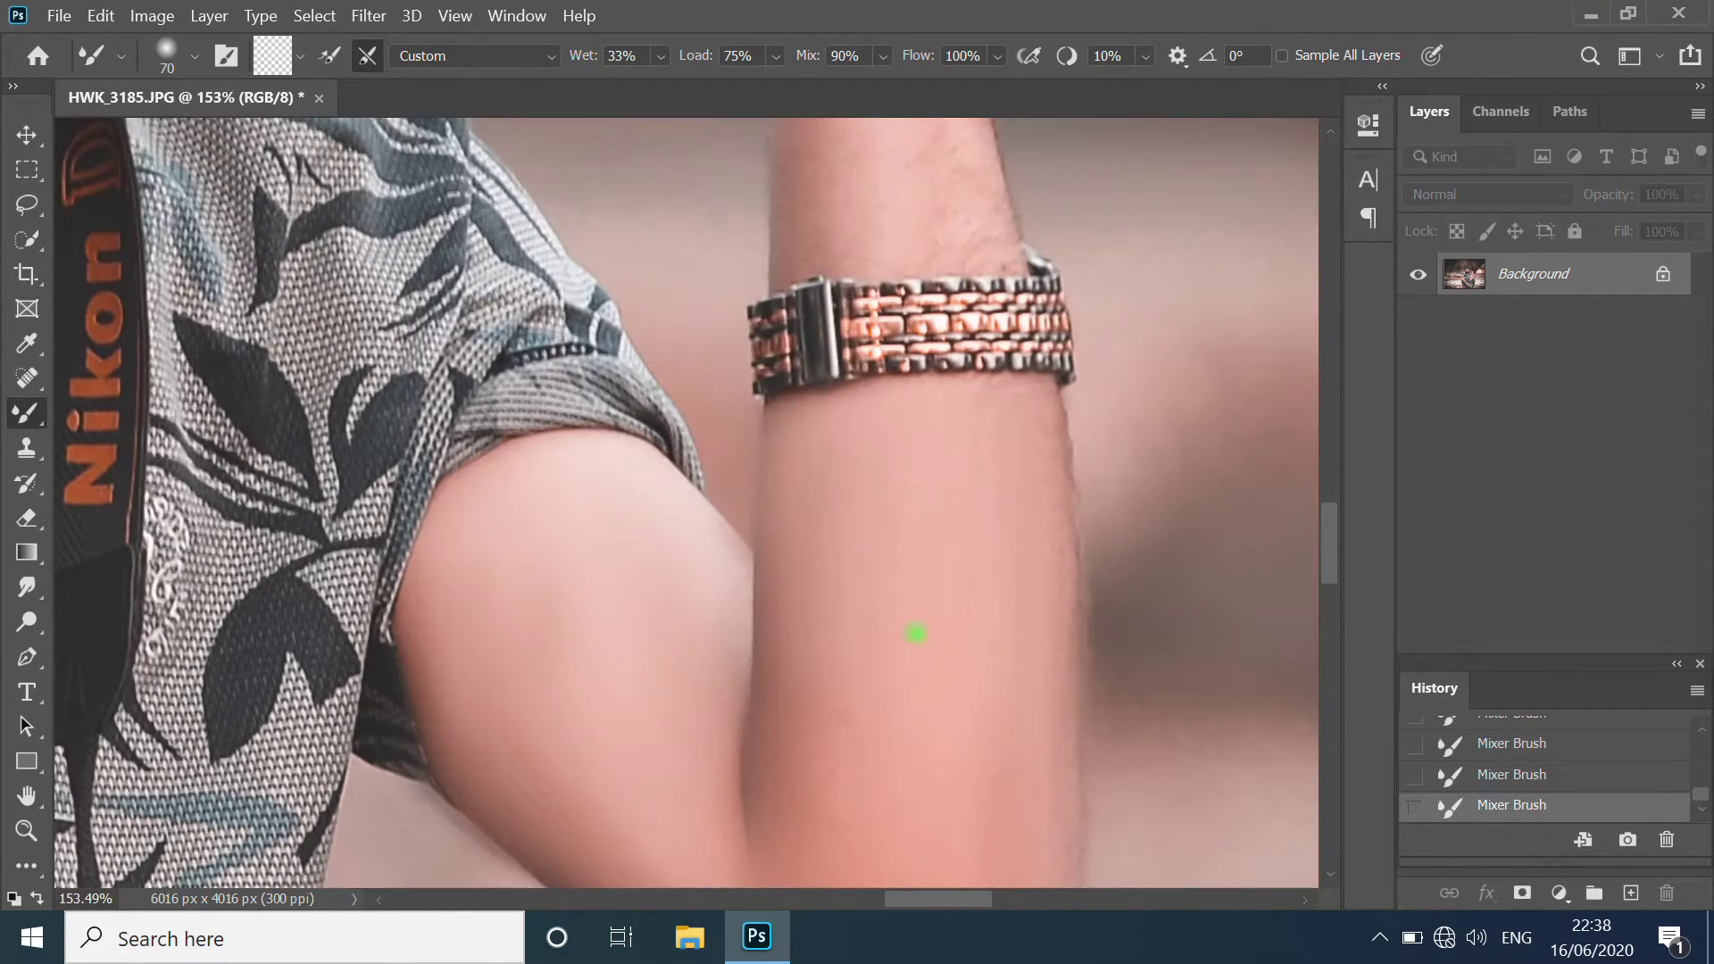
scroll(850, 509, "down", 1)
scroll(849, 509, "down", 4)
scroll(812, 761, "up", 5)
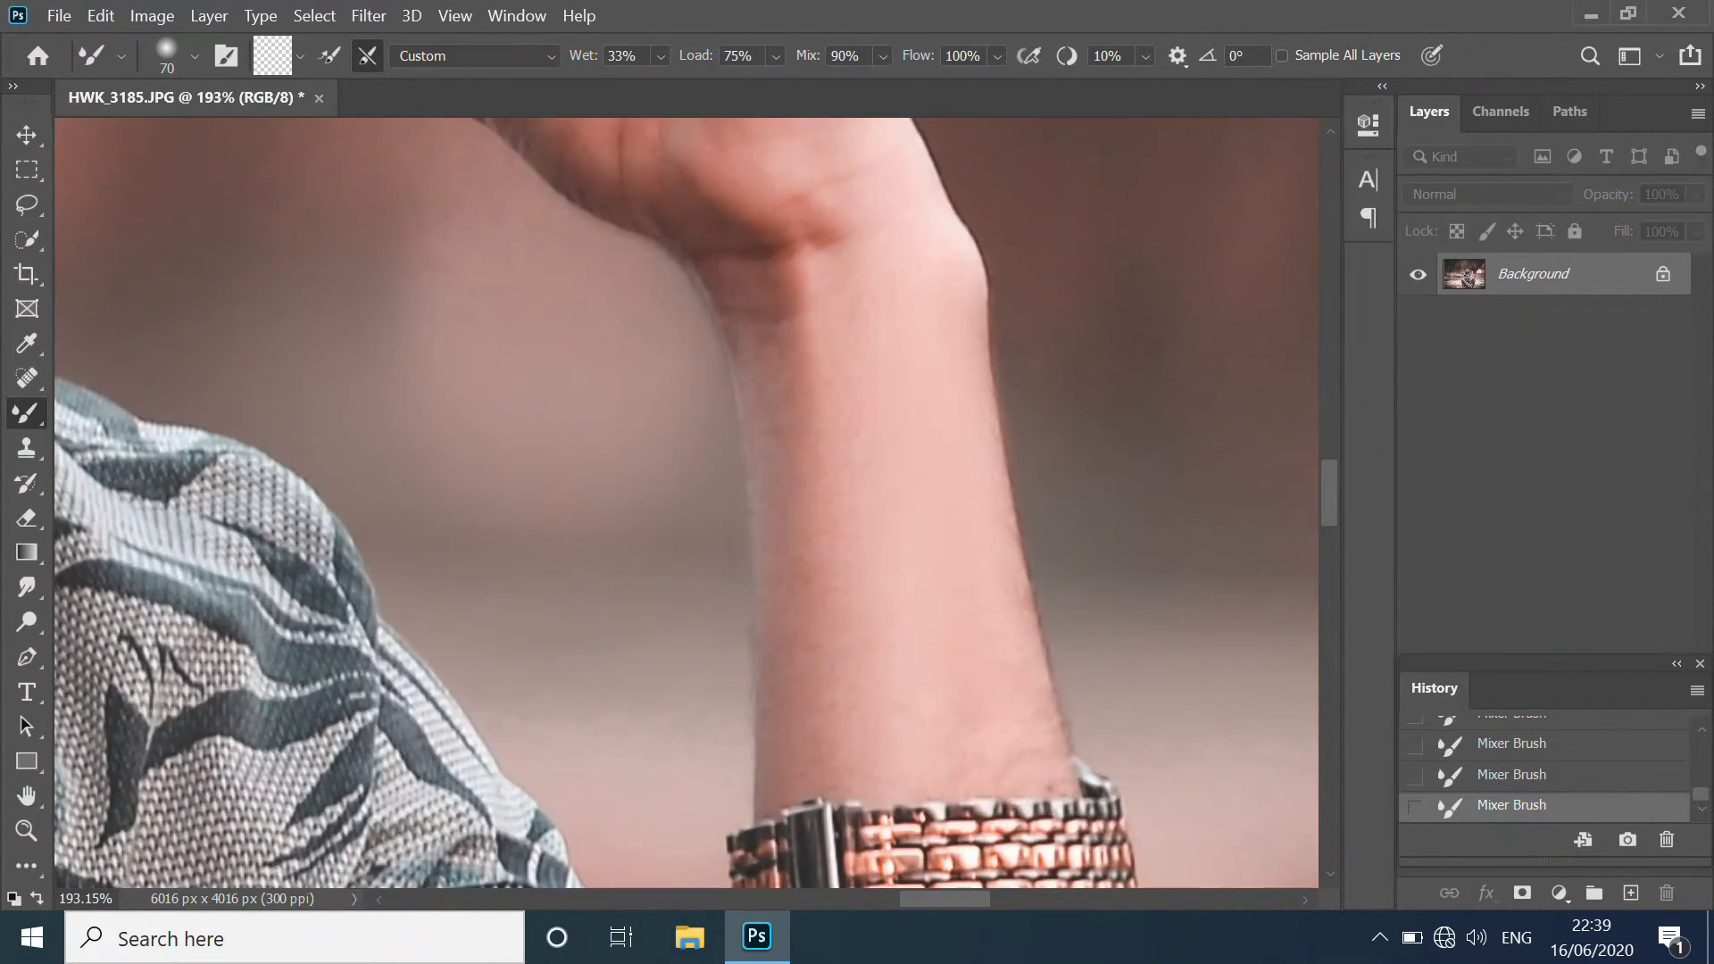
scroll(812, 760, "down", 1)
scroll(812, 761, "down", 3)
scroll(809, 413, "up", 3)
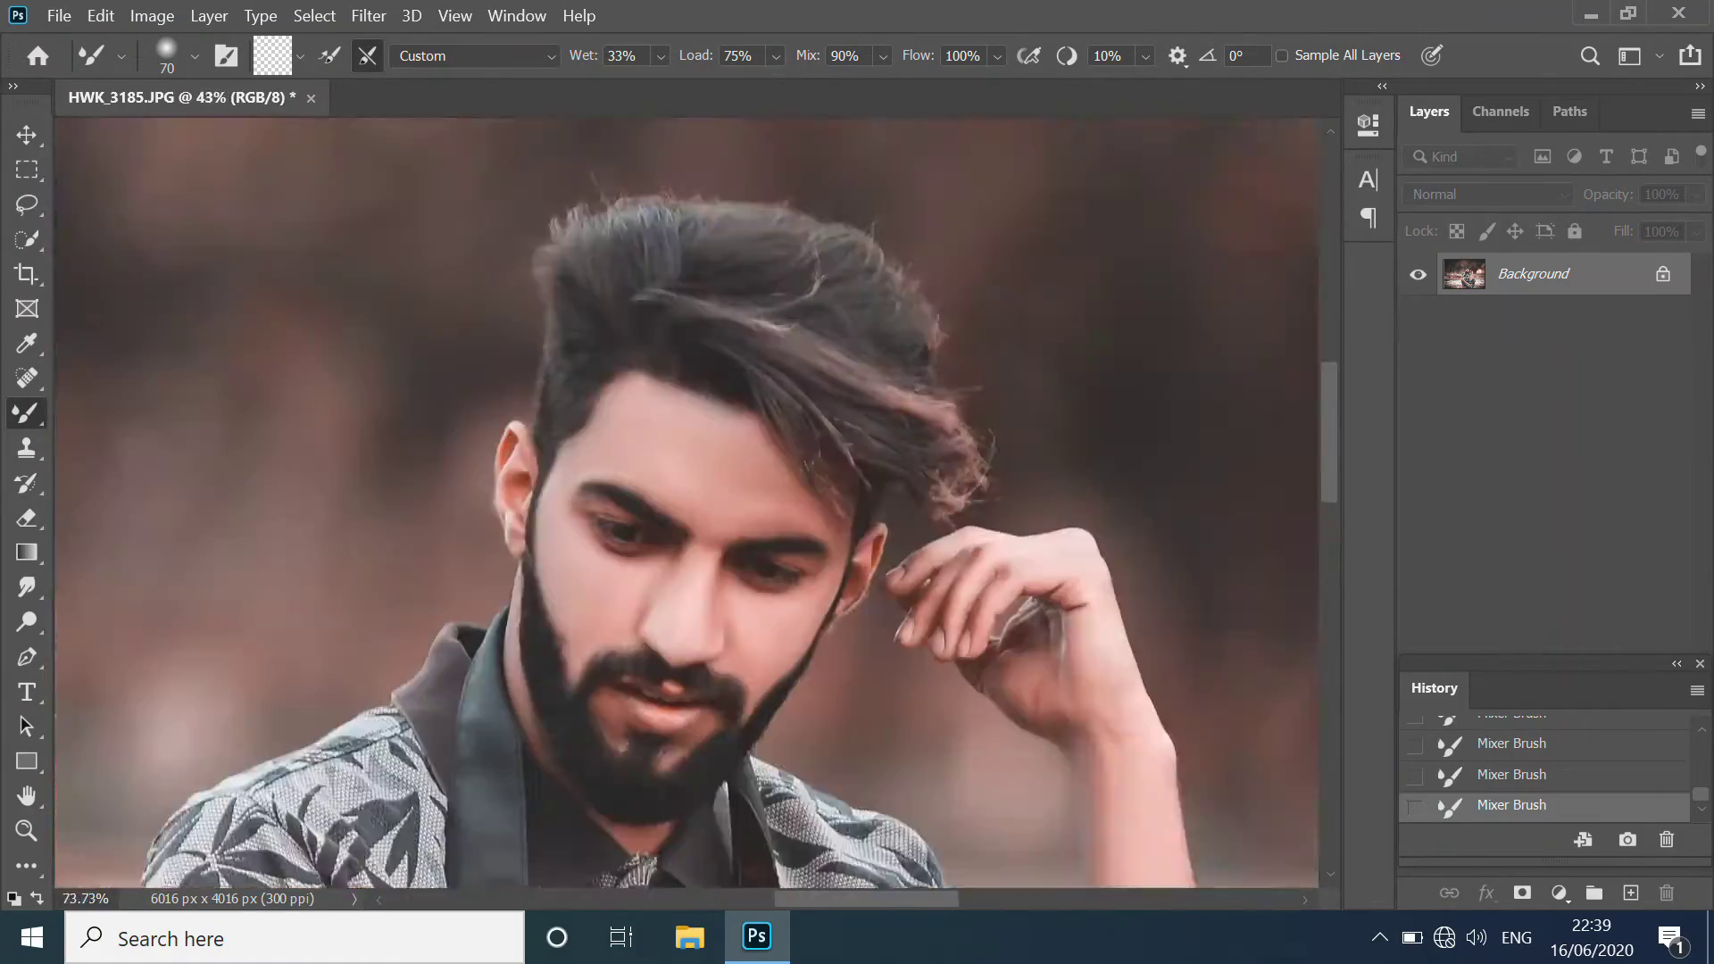
scroll(809, 412, "up", 2)
scroll(809, 413, "down", 3)
scroll(809, 413, "down", 3)
Step: Crop to a 2:3 portrait frame of 2677 × 4016 px centred on the seated man
key("j")
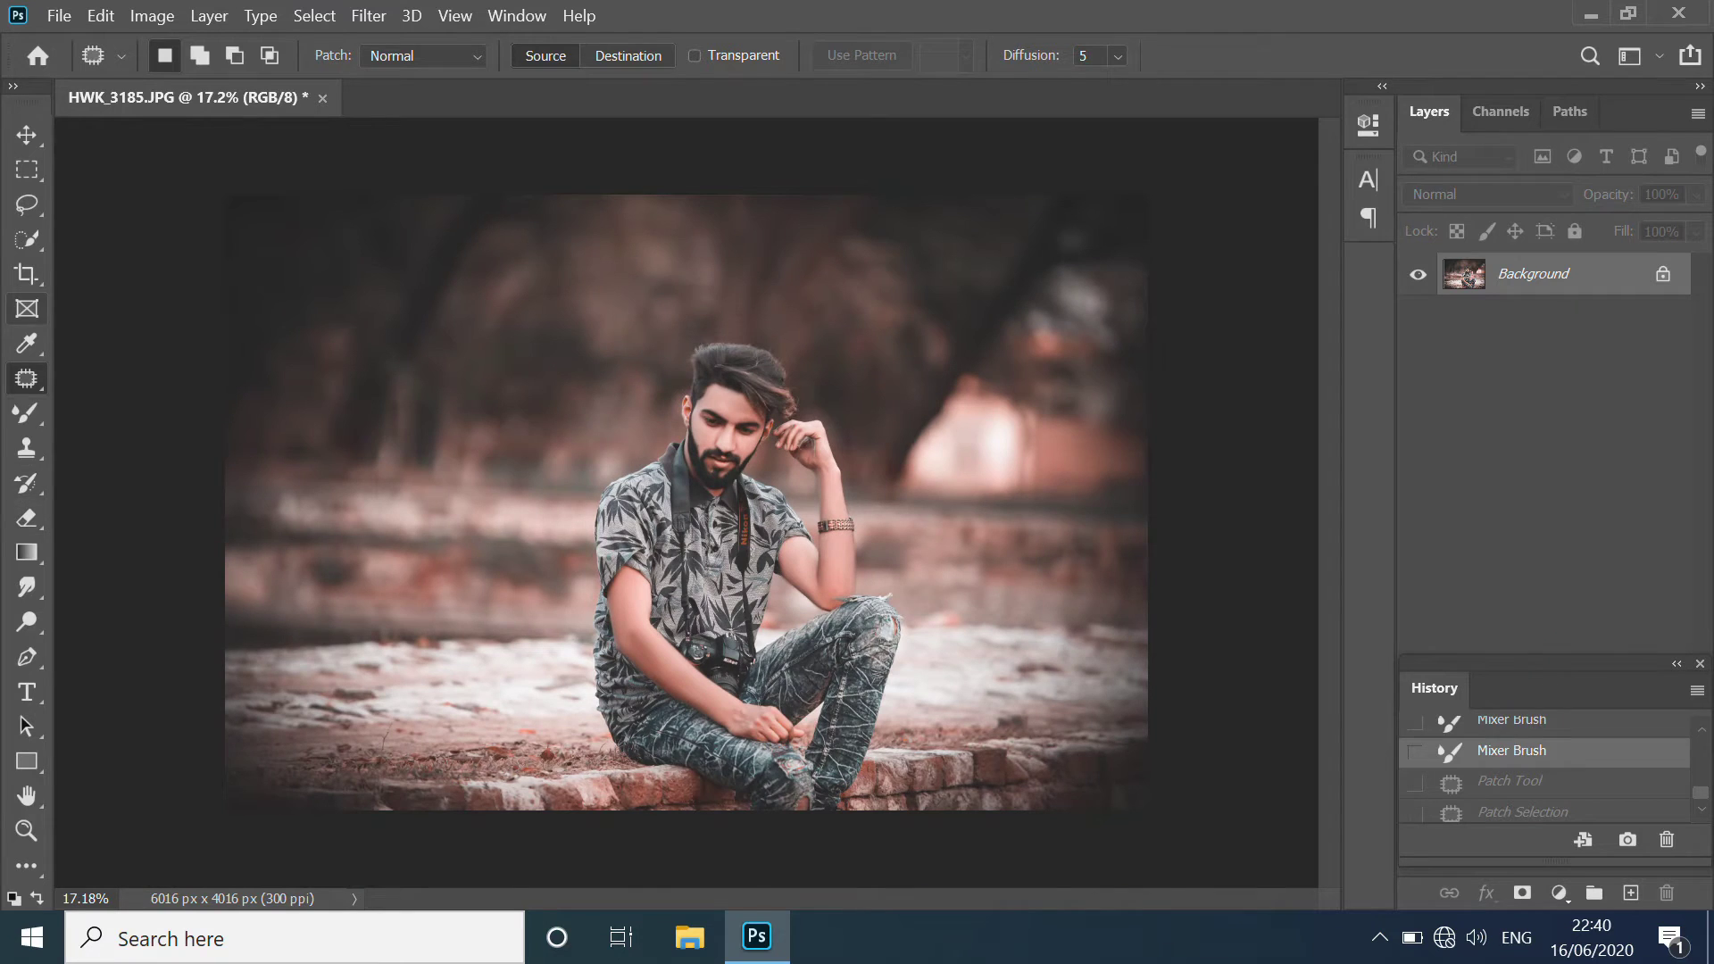
left_click(25, 274)
left_click(237, 55)
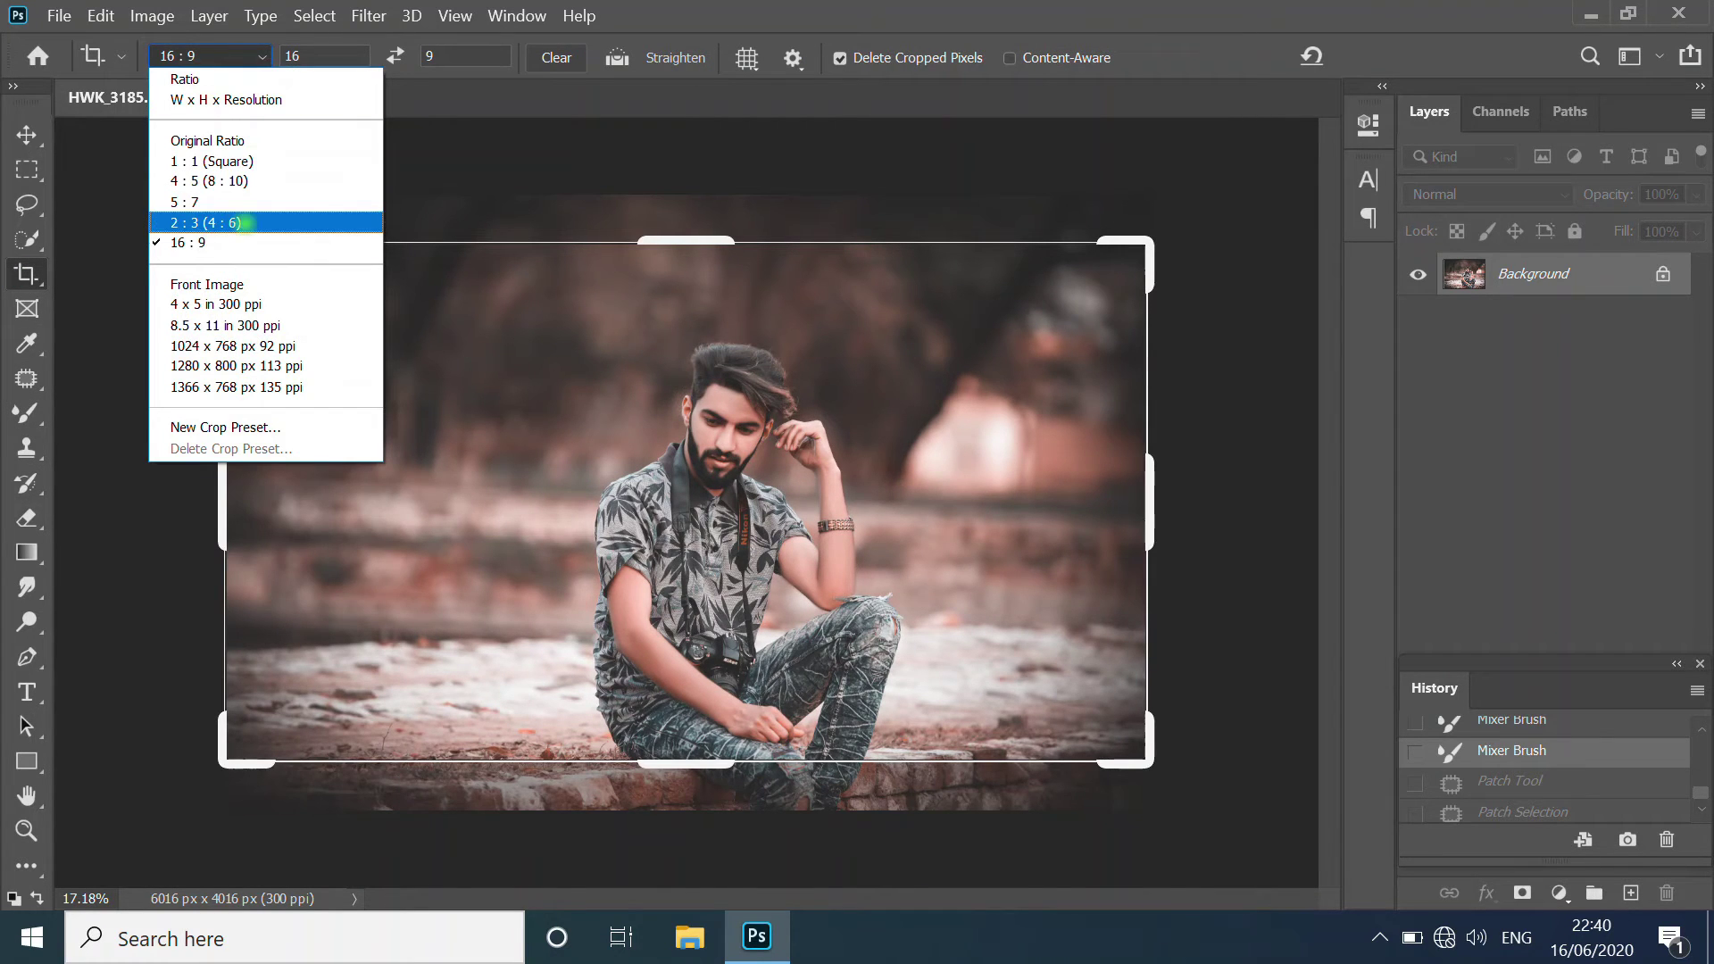
left_click(242, 222)
left_click_drag(774, 607, 720, 607)
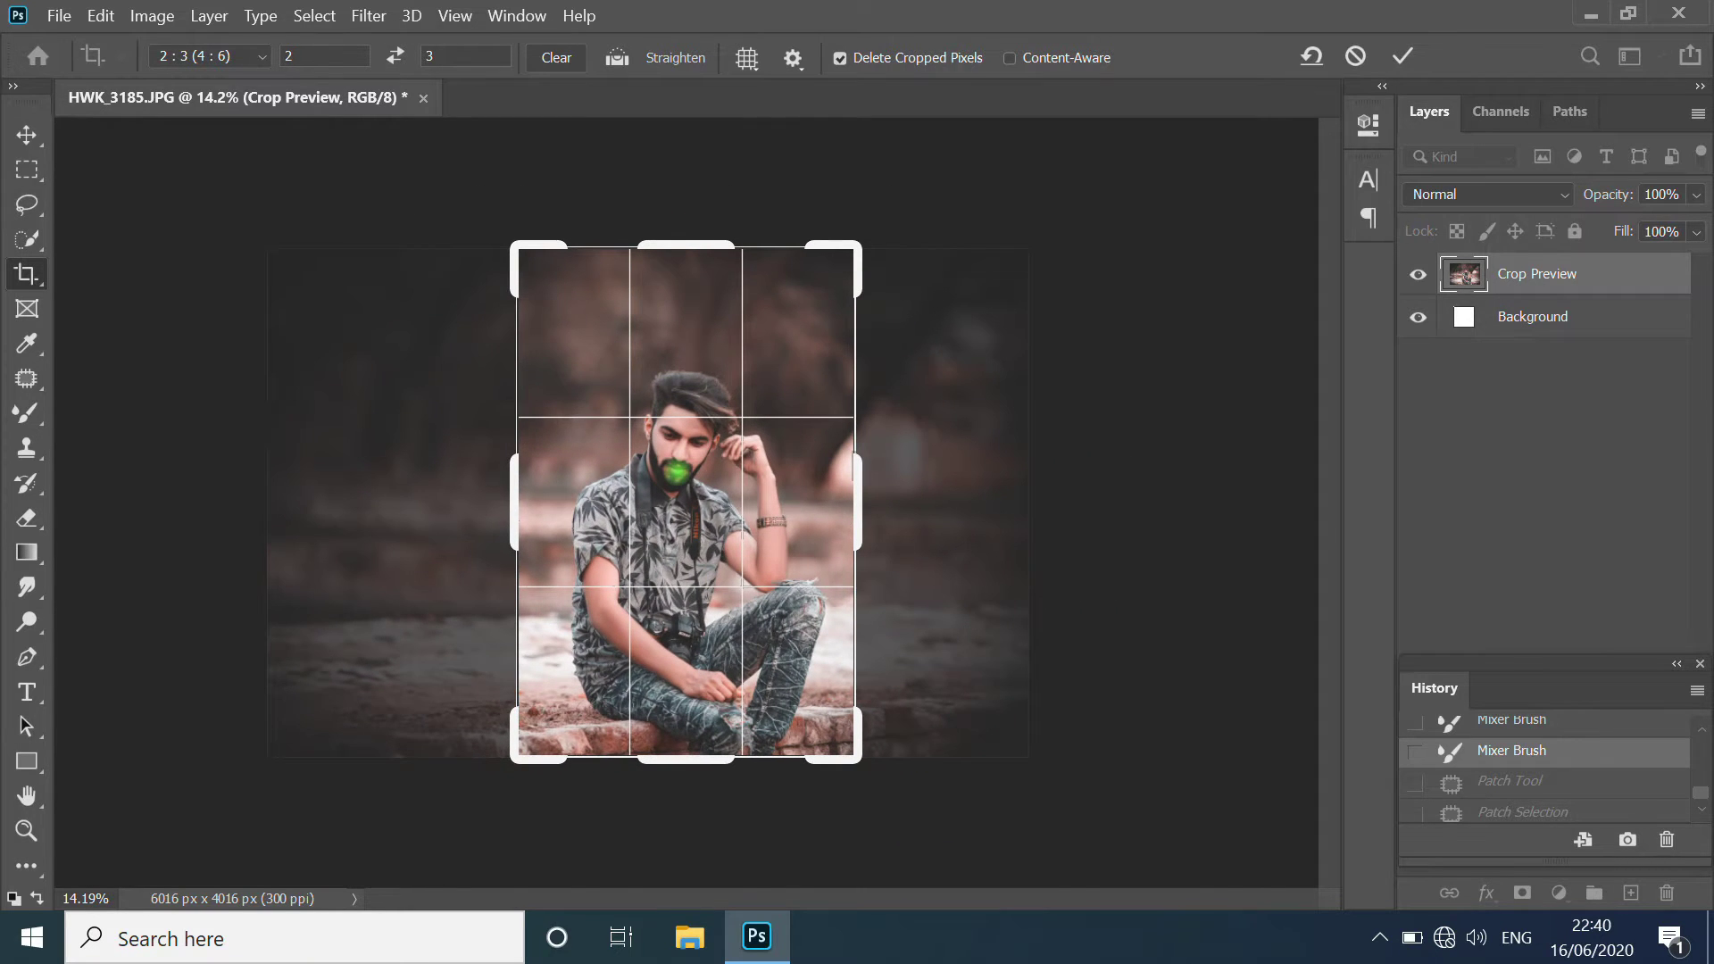
left_click_drag(669, 523, 675, 523)
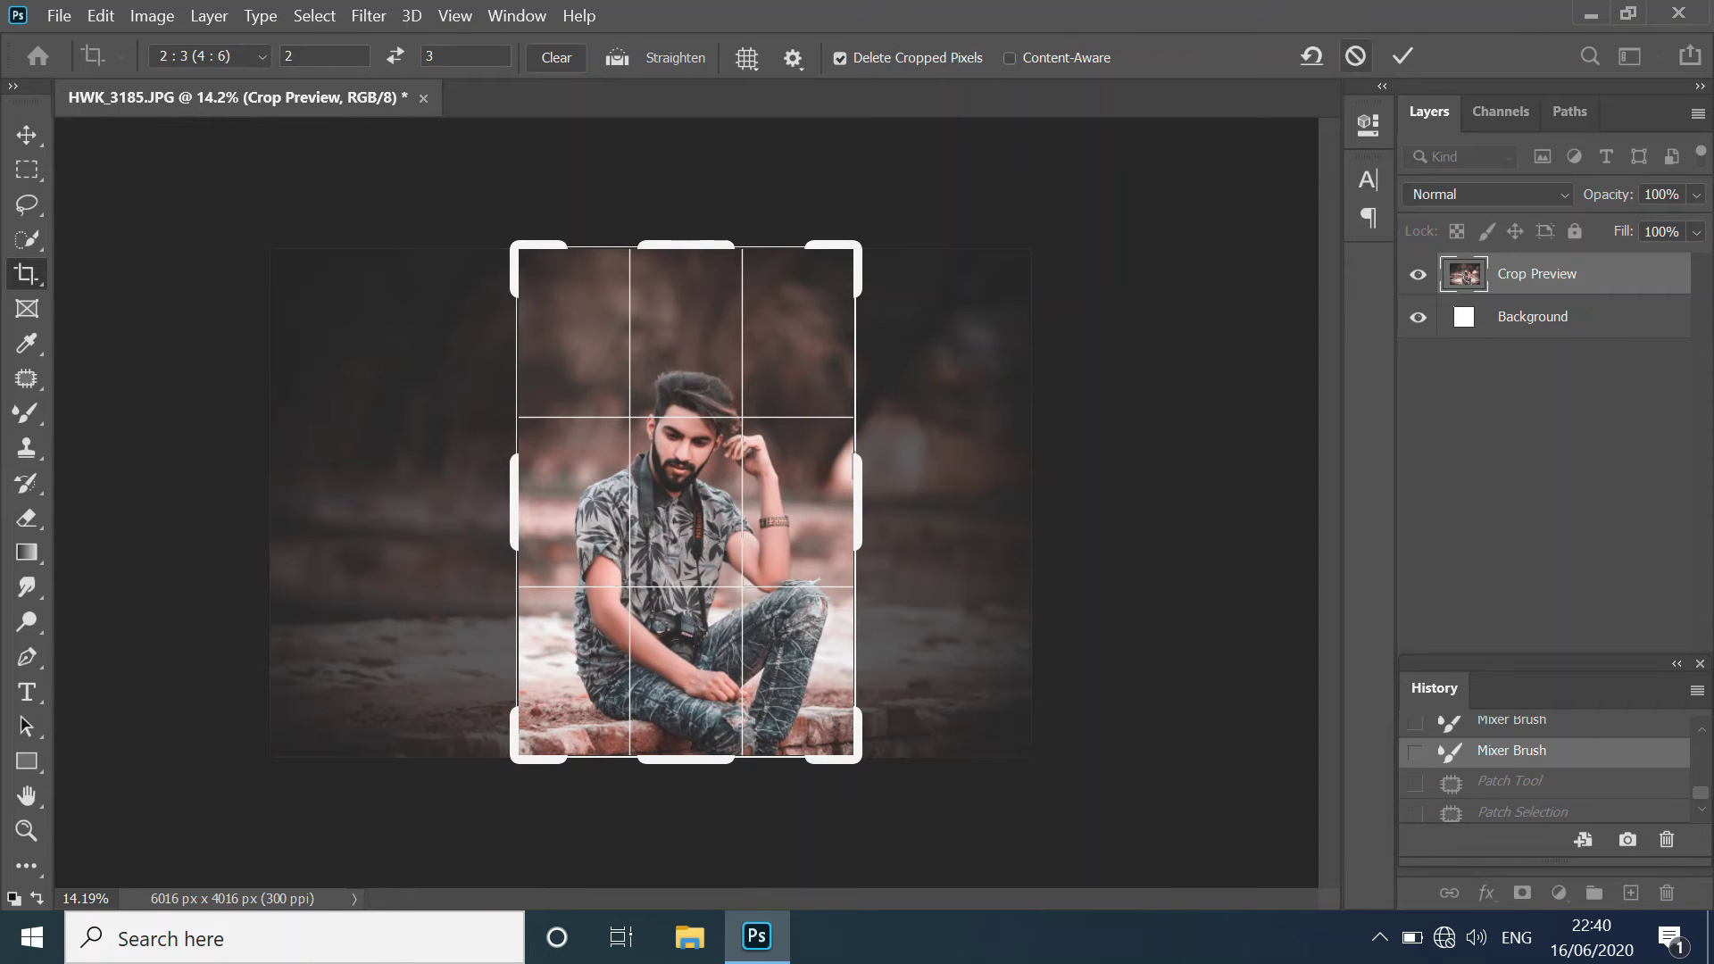
left_click(1402, 55)
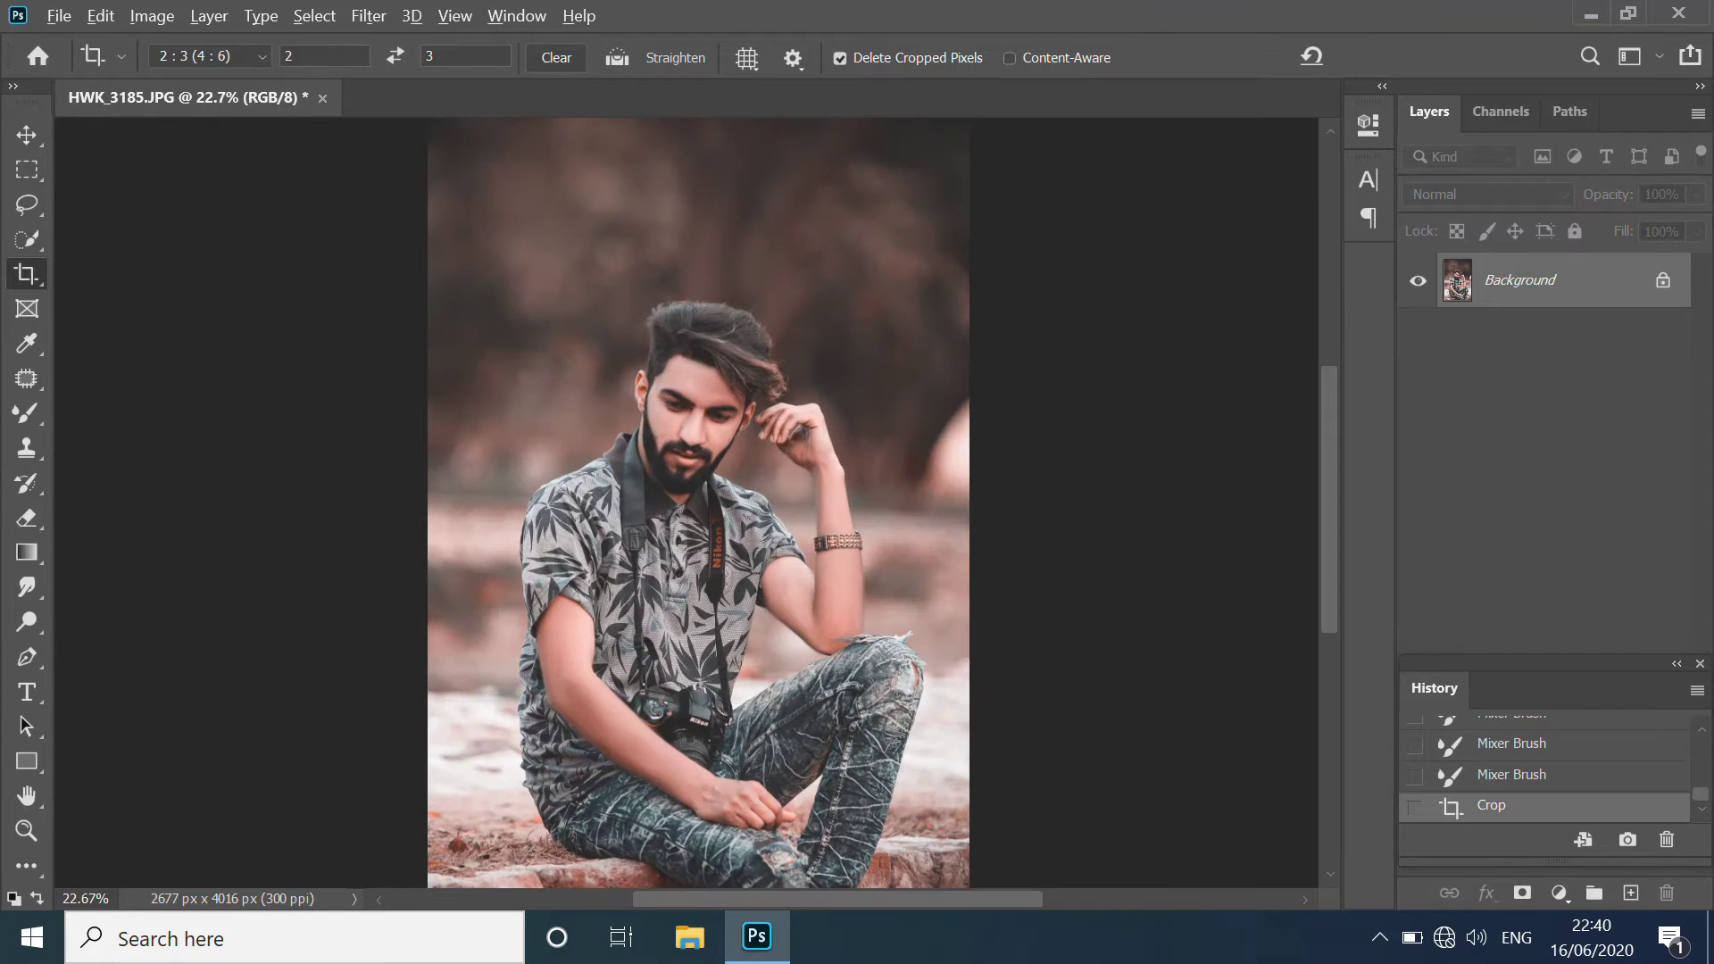
scroll(687, 500, "down", 1)
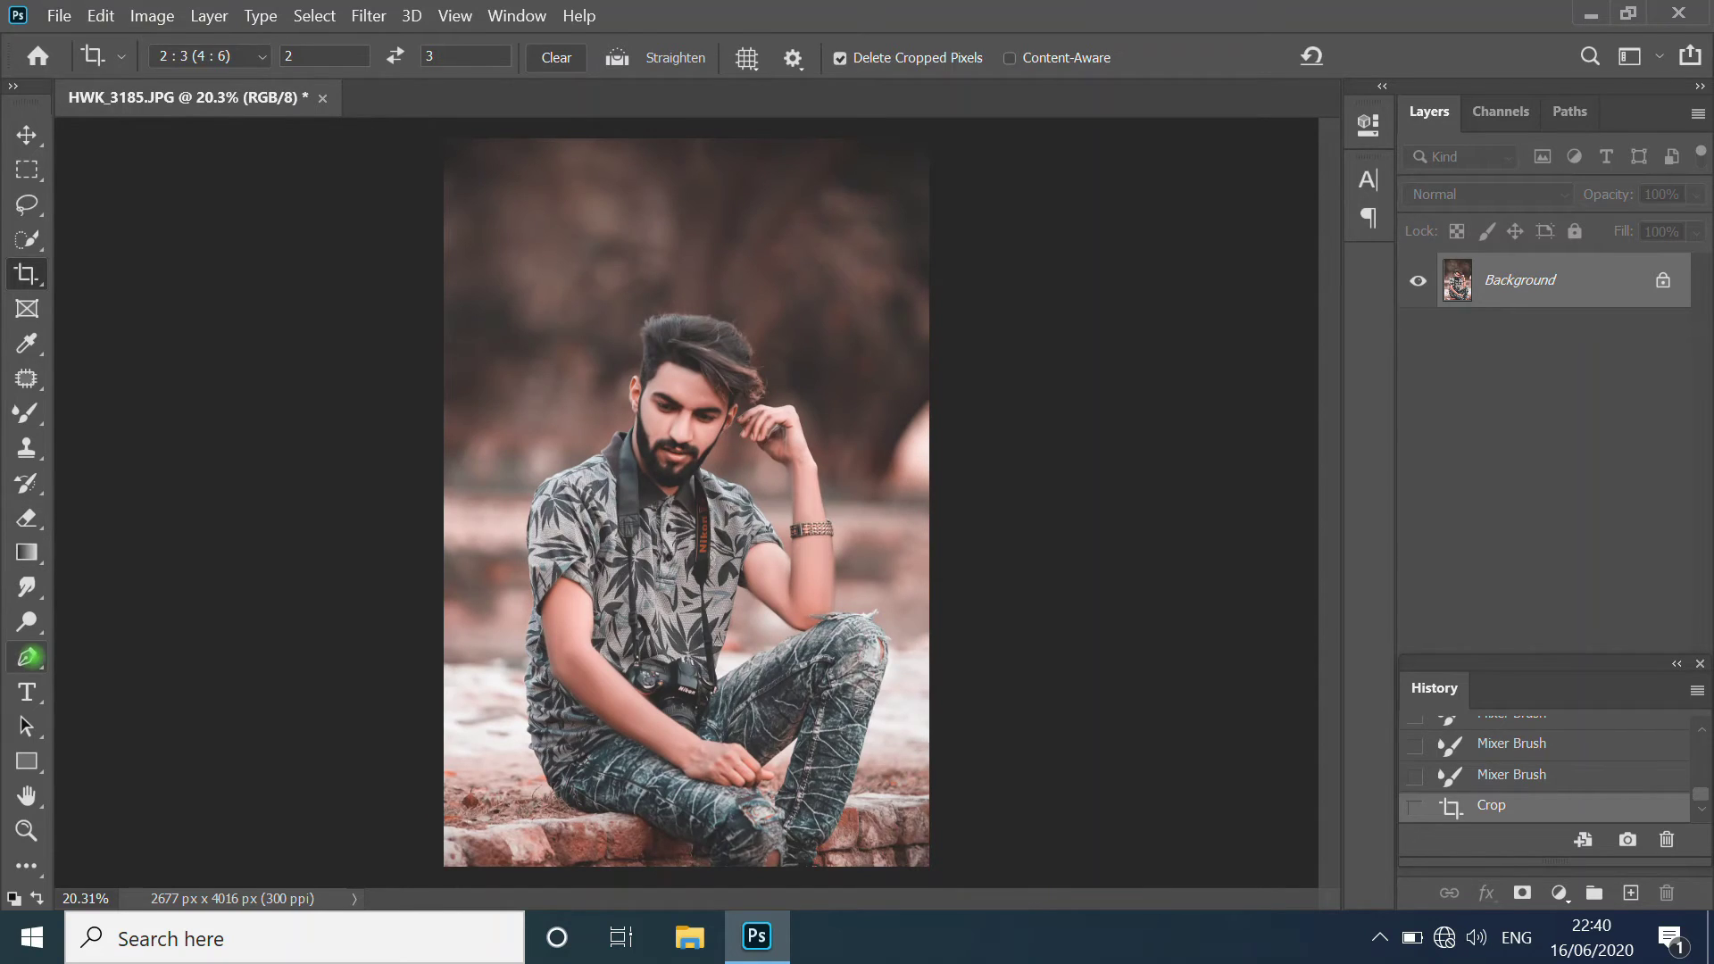
Step: Switch to the Pen tool from the path tool flyout
scroll(510, 786, "up", 3)
right_click(27, 656)
left_click(152, 650)
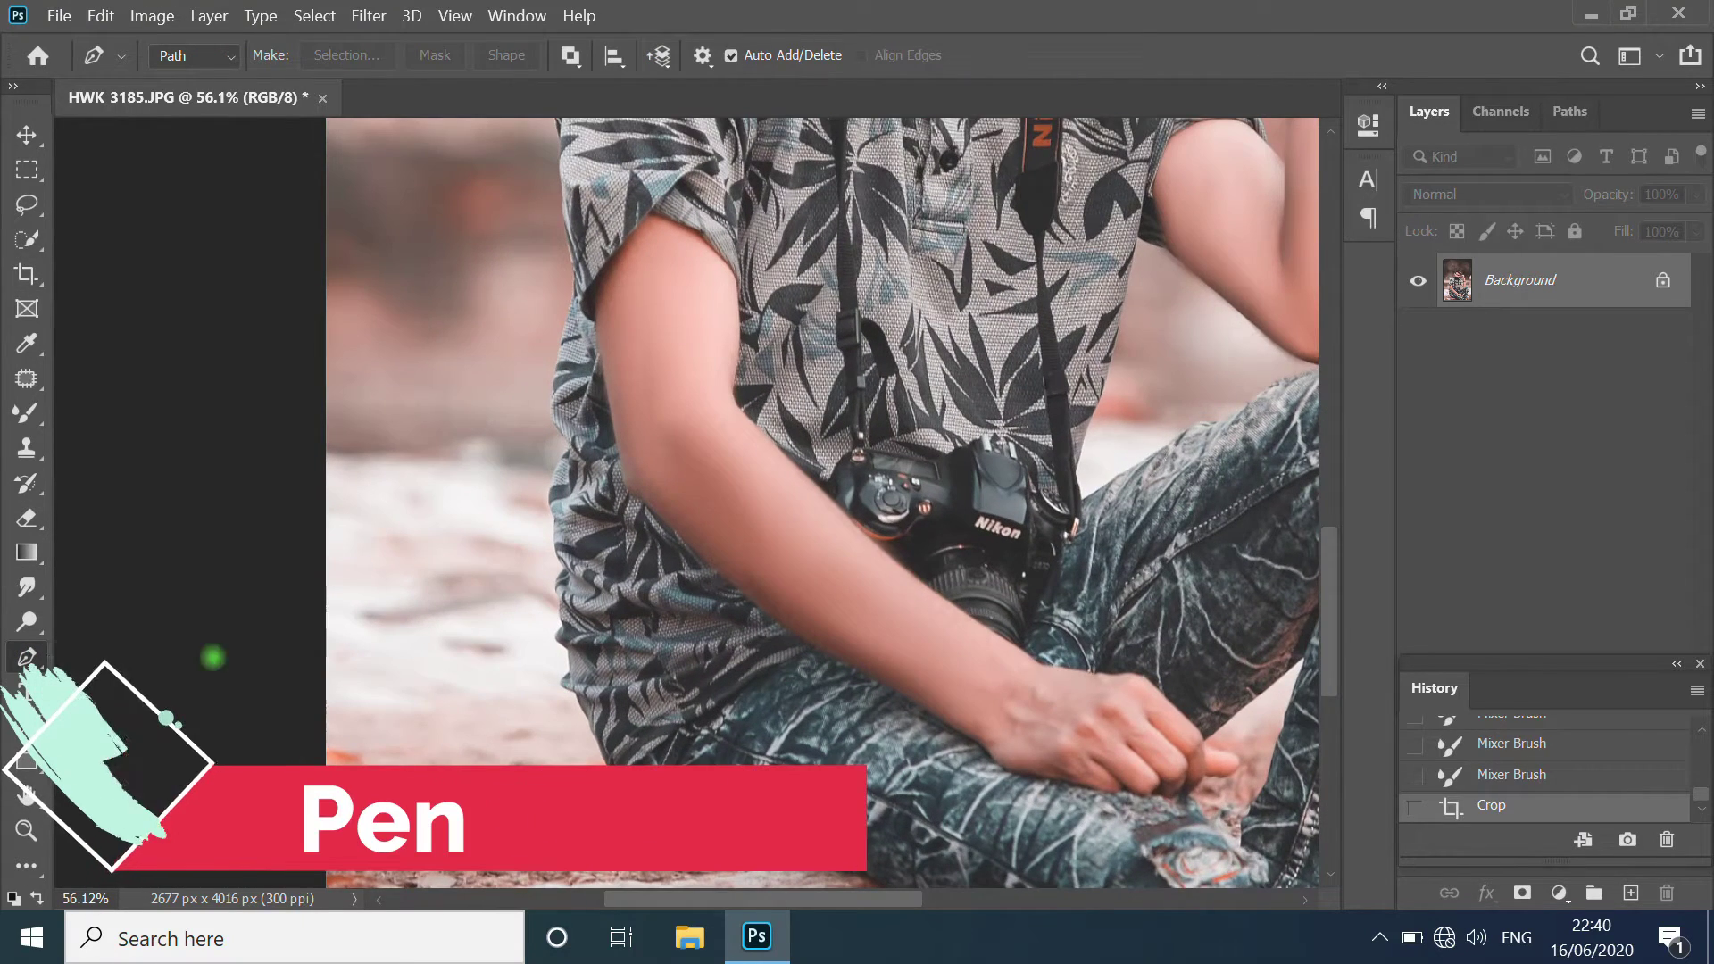
scroll(311, 734, "up", 1)
scroll(806, 689, "up", 1)
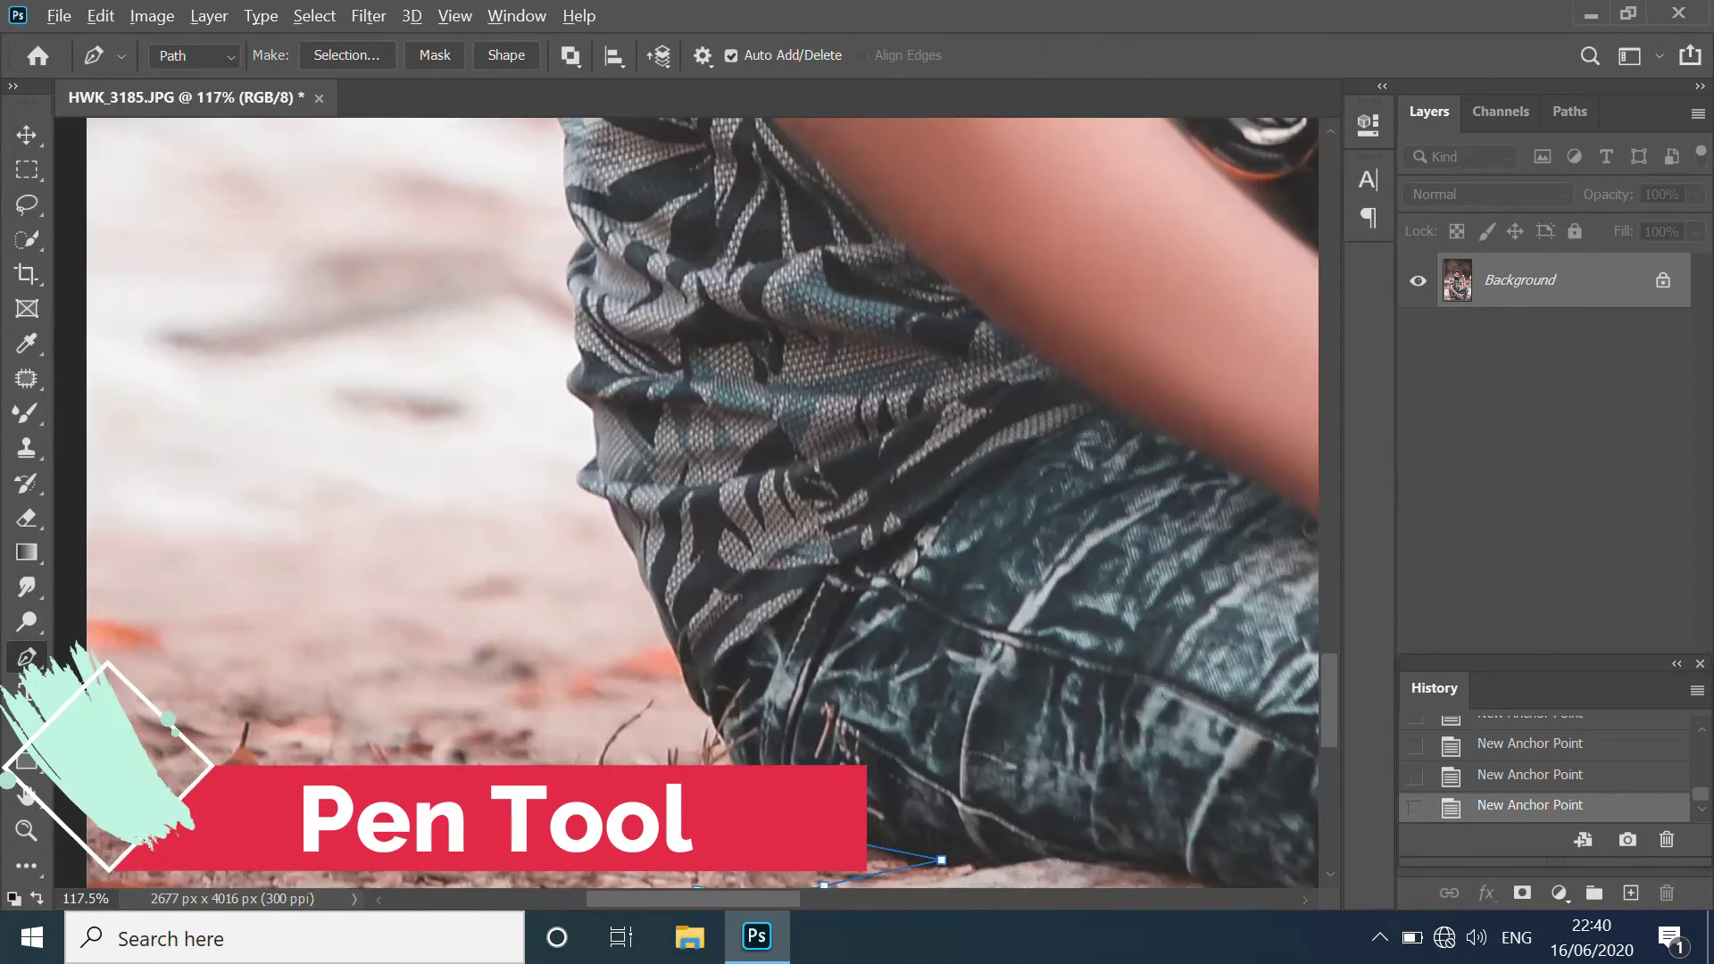
scroll(759, 692, "up", 1)
scroll(672, 705, "up", 2)
Step: Extend the outline with anchor points up along the scarf edge
left_click(613, 623)
scroll(613, 624, "up", 2)
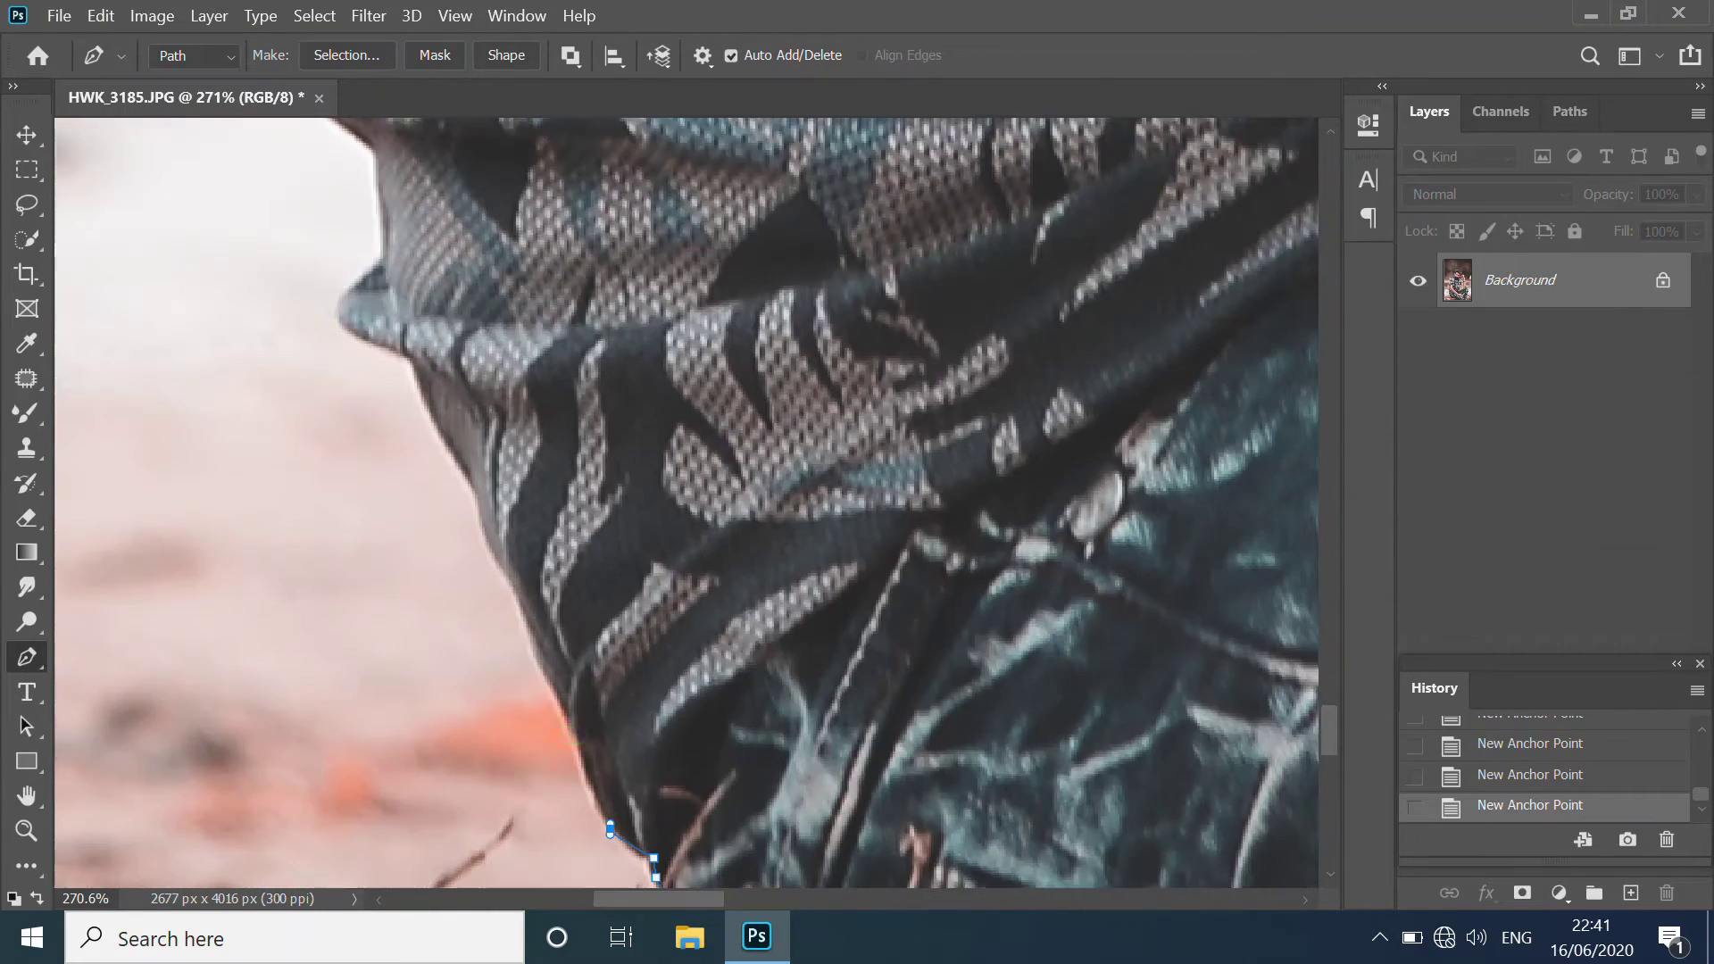
scroll(531, 644, "down", 1)
scroll(471, 517, "up", 1)
left_click(458, 563)
left_click(435, 590)
left_click(408, 563)
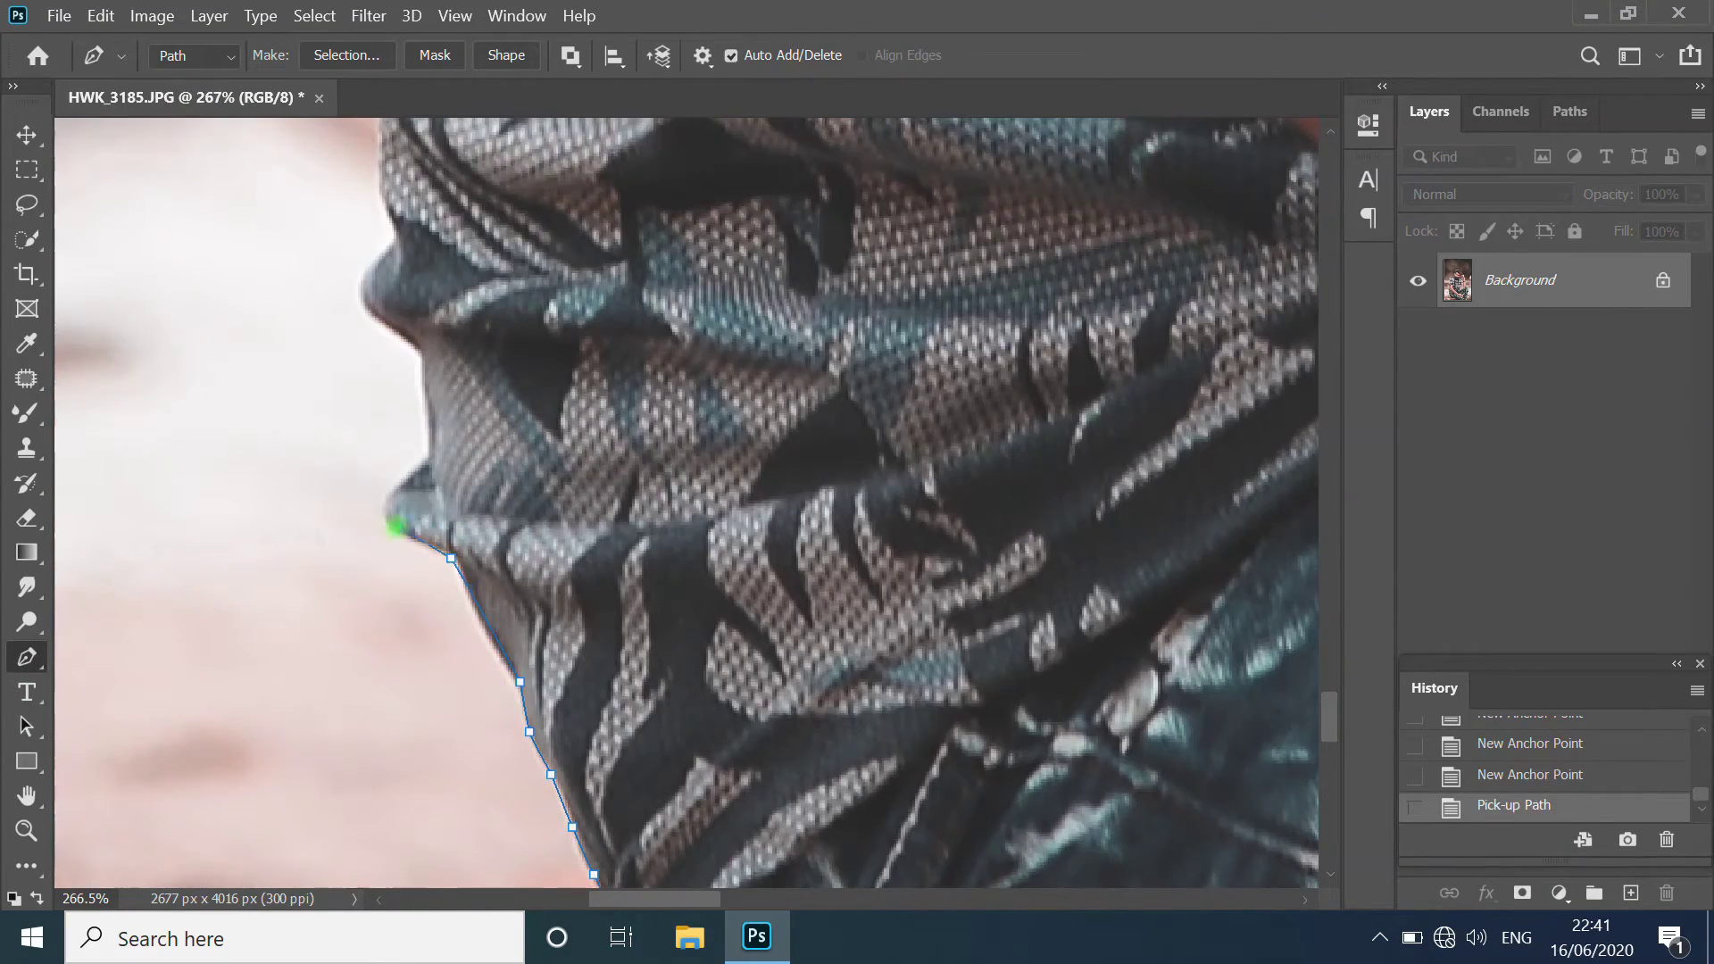
scroll(431, 731, "up", 2)
scroll(452, 491, "up", 3)
left_click(409, 599)
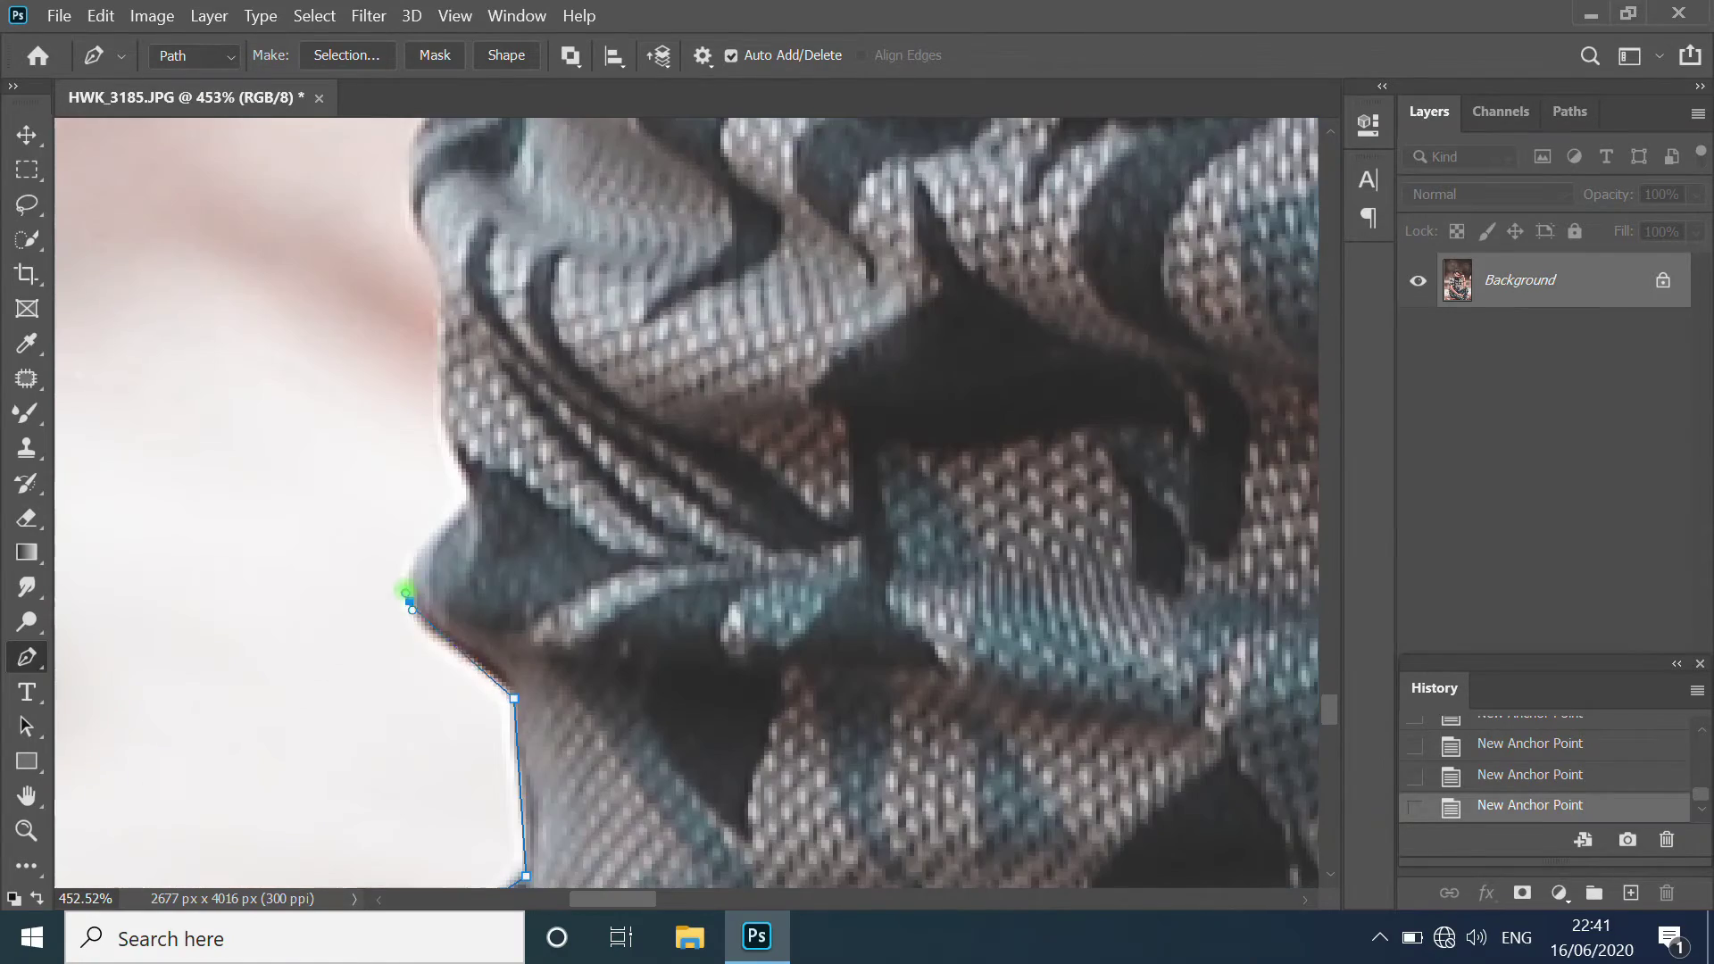
left_click(467, 494)
Step: Continue the path up the shoulder, curving it around the shoulder top
scroll(473, 571, "up", 3)
scroll(478, 574, "down", 2)
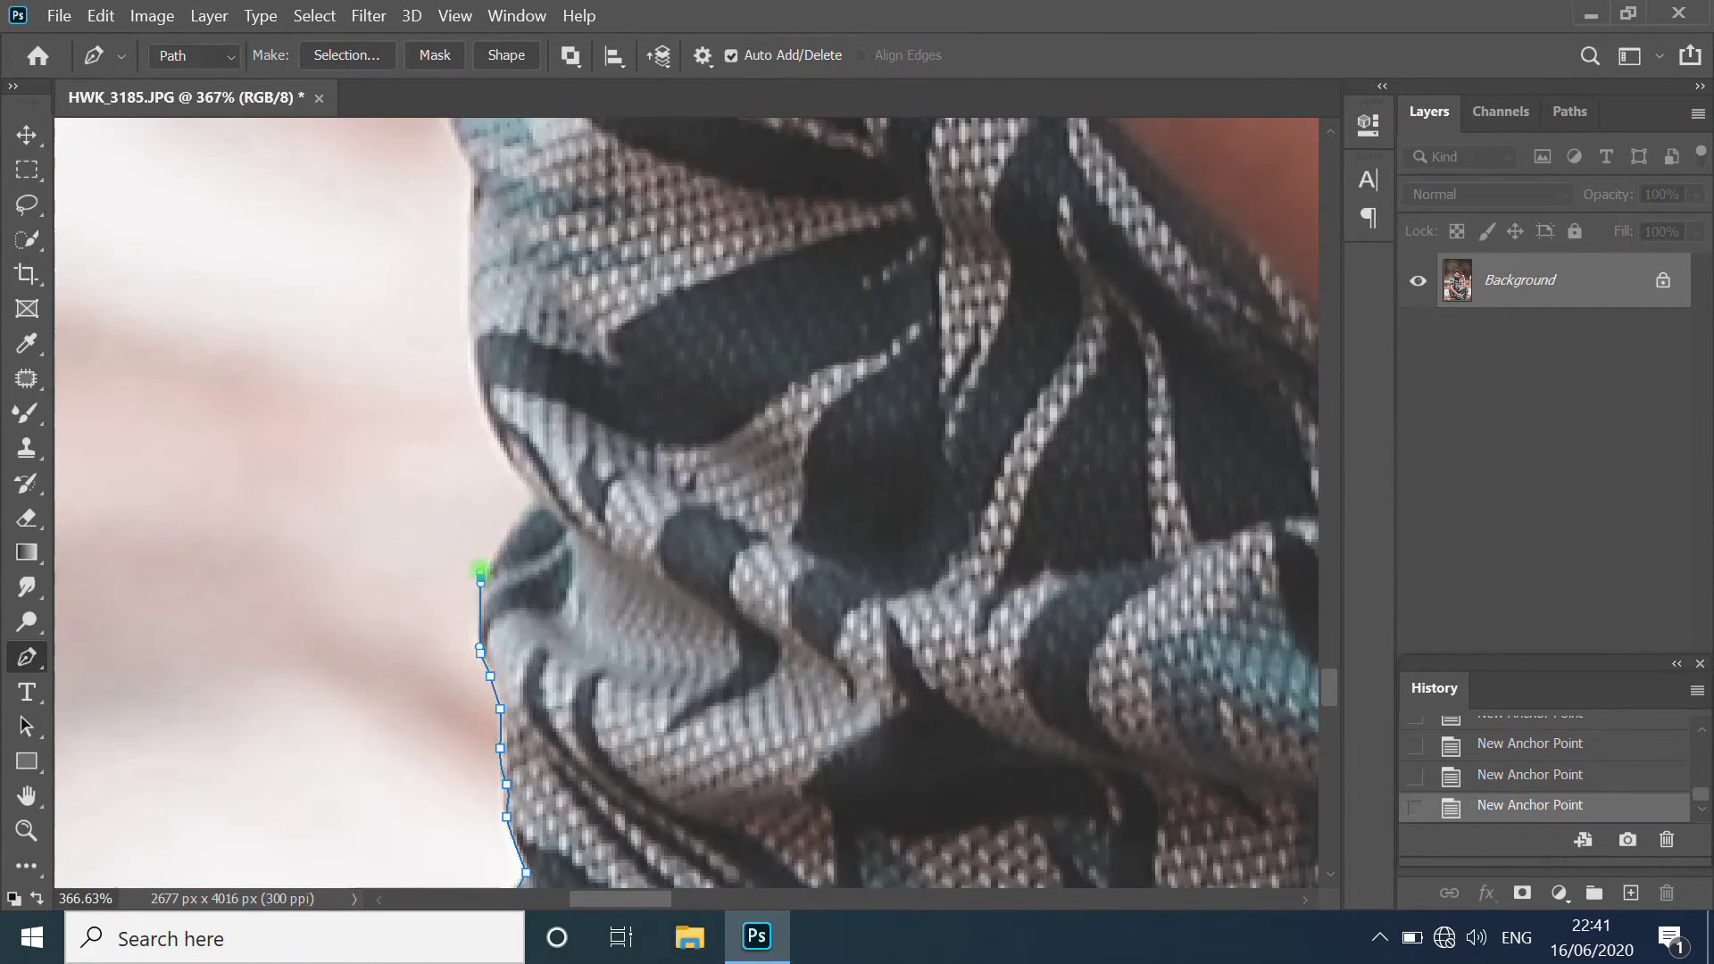
scroll(478, 574, "down", 3)
scroll(474, 566, "up", 2)
scroll(475, 566, "up", 1)
scroll(420, 351, "up", 2)
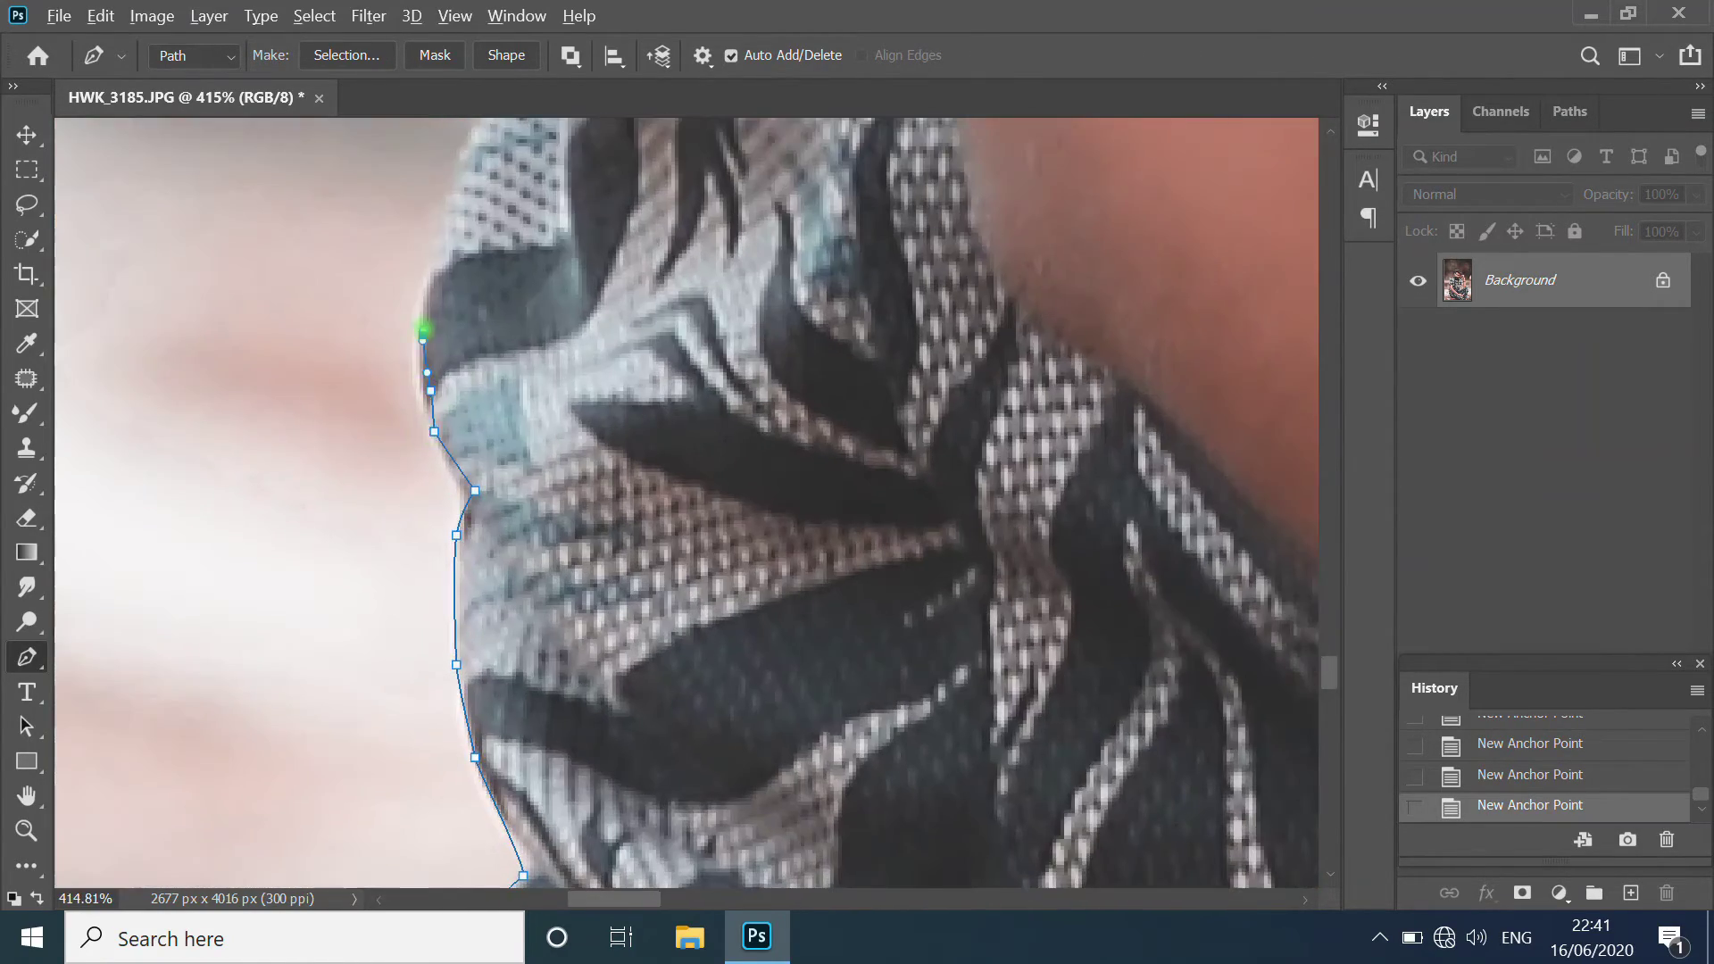
scroll(432, 625, "up", 2)
scroll(643, 367, "down", 3)
scroll(629, 571, "up", 1)
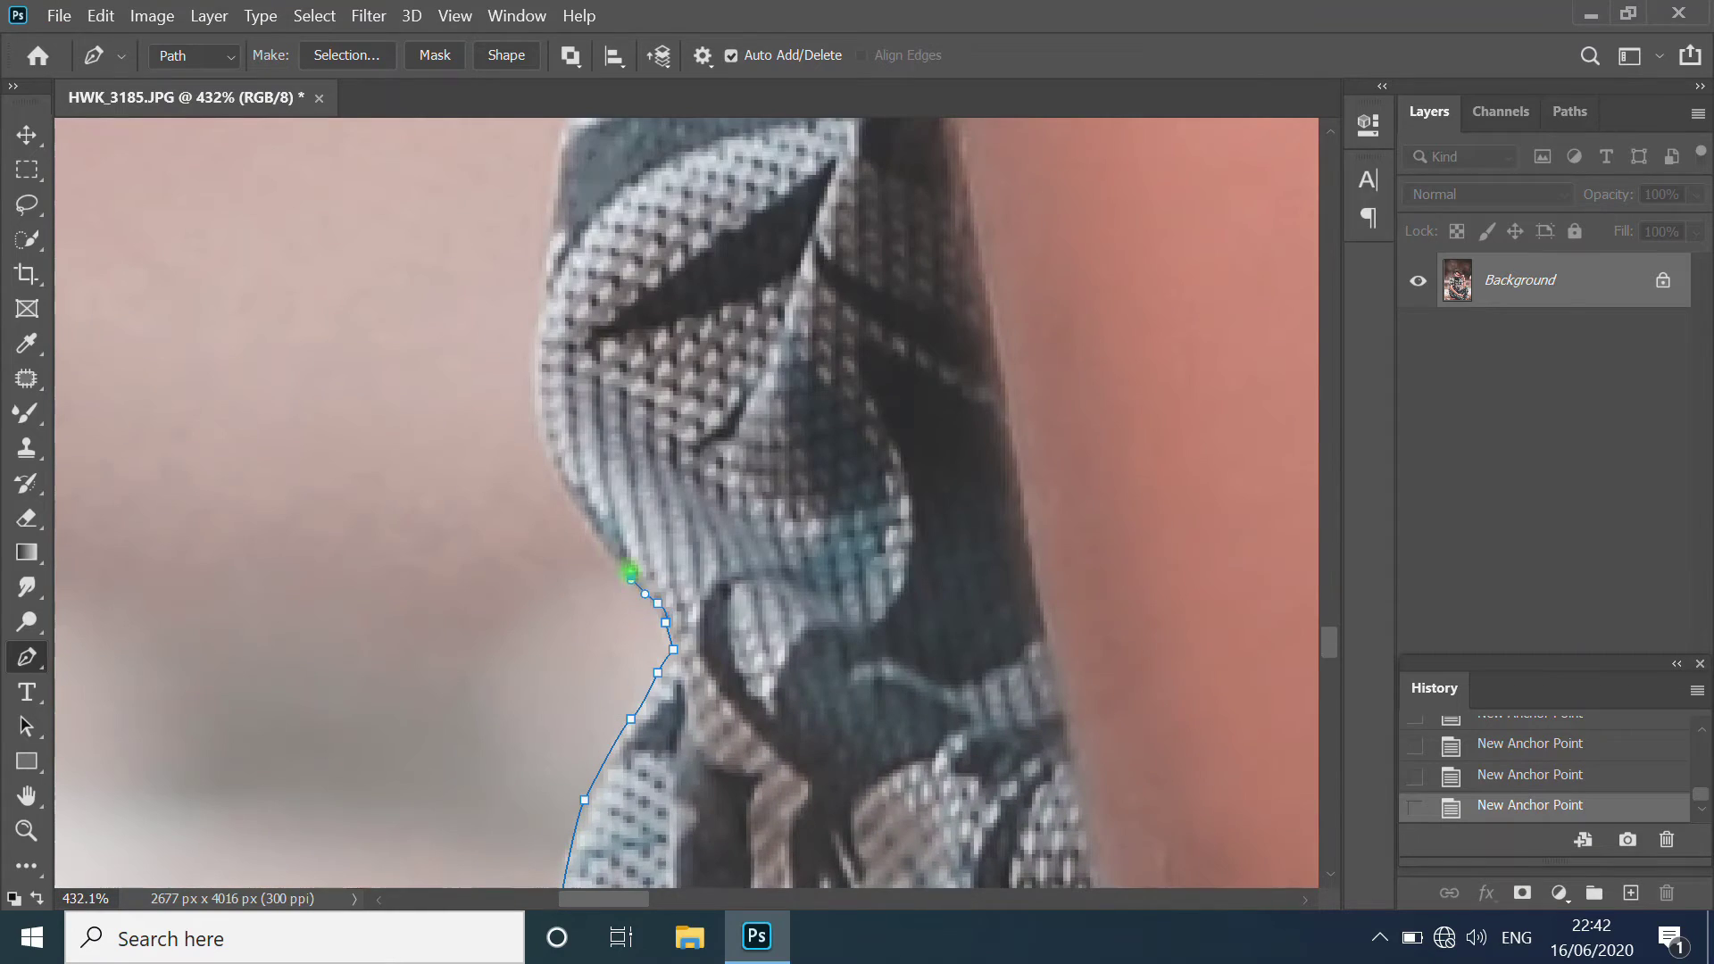
scroll(541, 368, "down", 2)
scroll(631, 333, "down", 1)
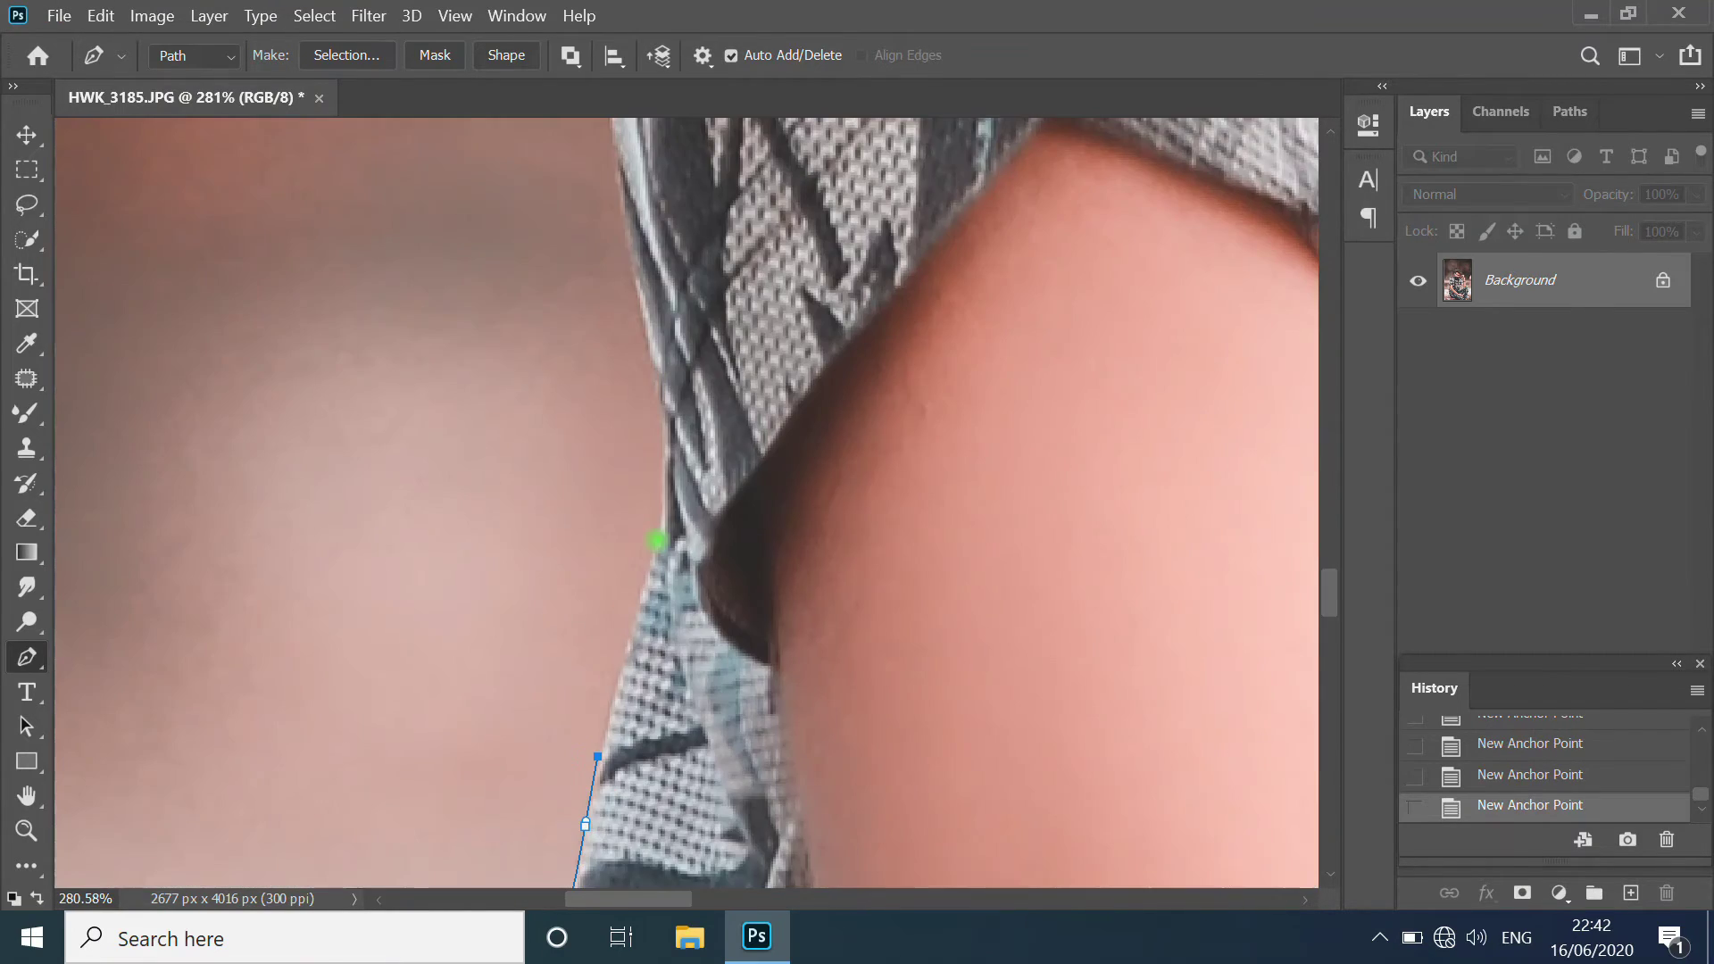
scroll(663, 484, "down", 4)
scroll(663, 483, "up", 3)
left_click(638, 653)
scroll(638, 653, "up", 1)
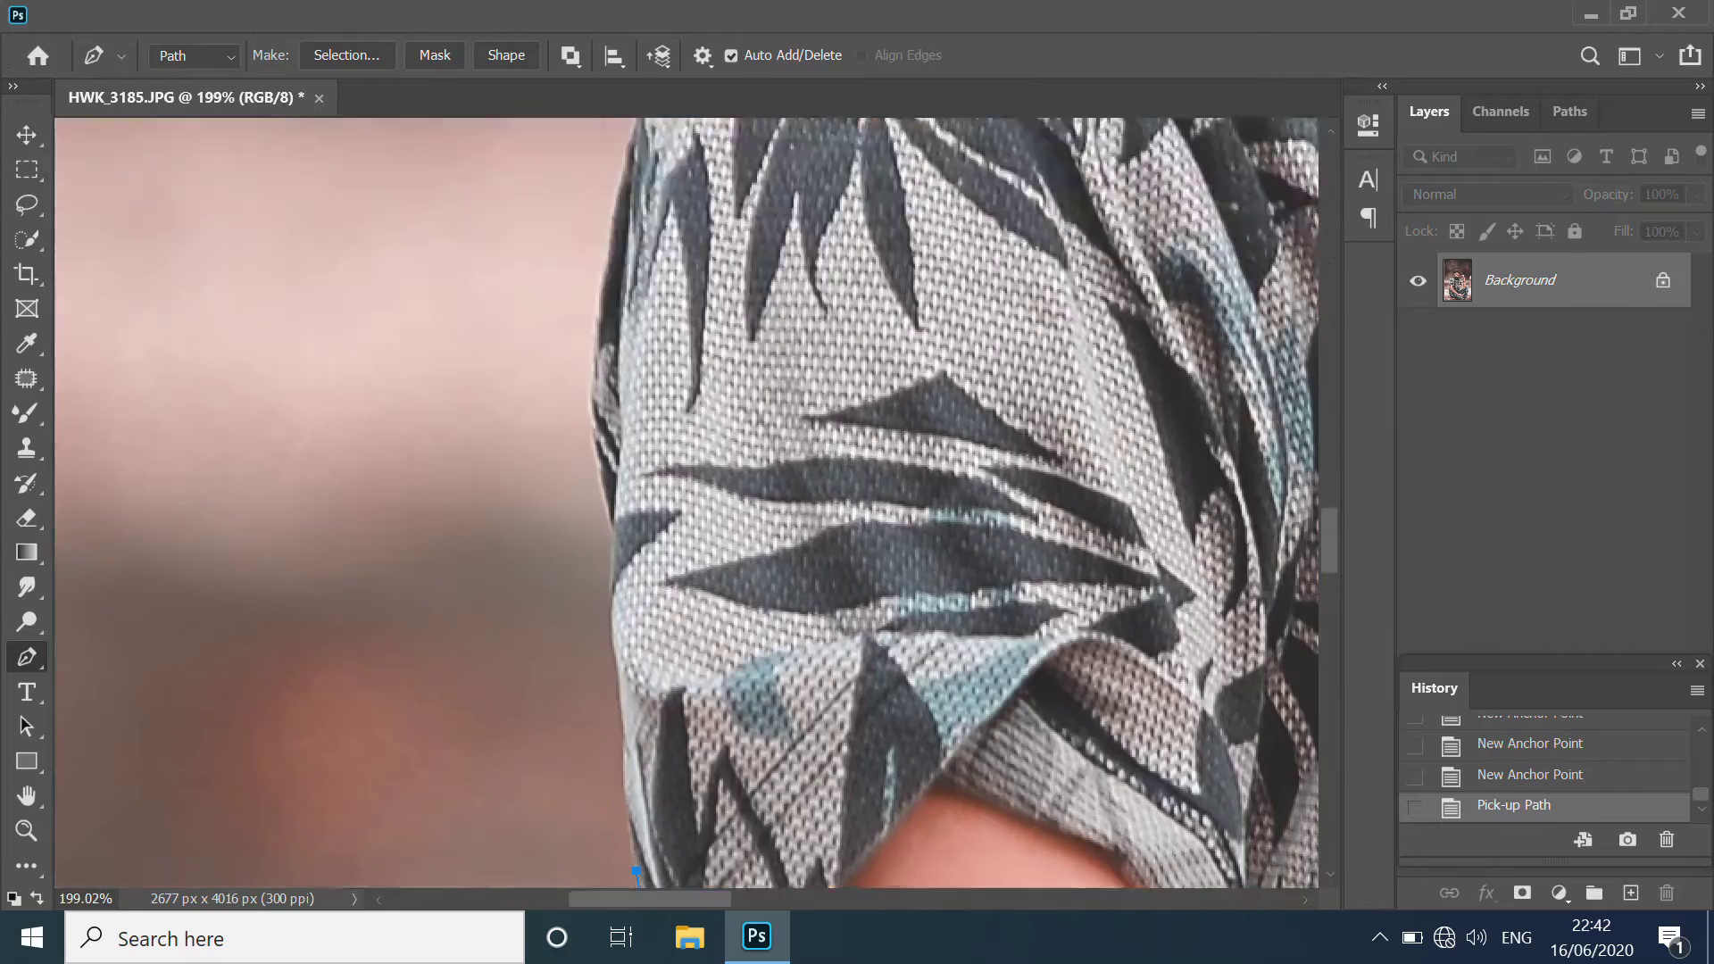
scroll(626, 643, "down", 2)
scroll(620, 629, "down", 3)
scroll(607, 714, "up", 1)
scroll(603, 785, "up", 1)
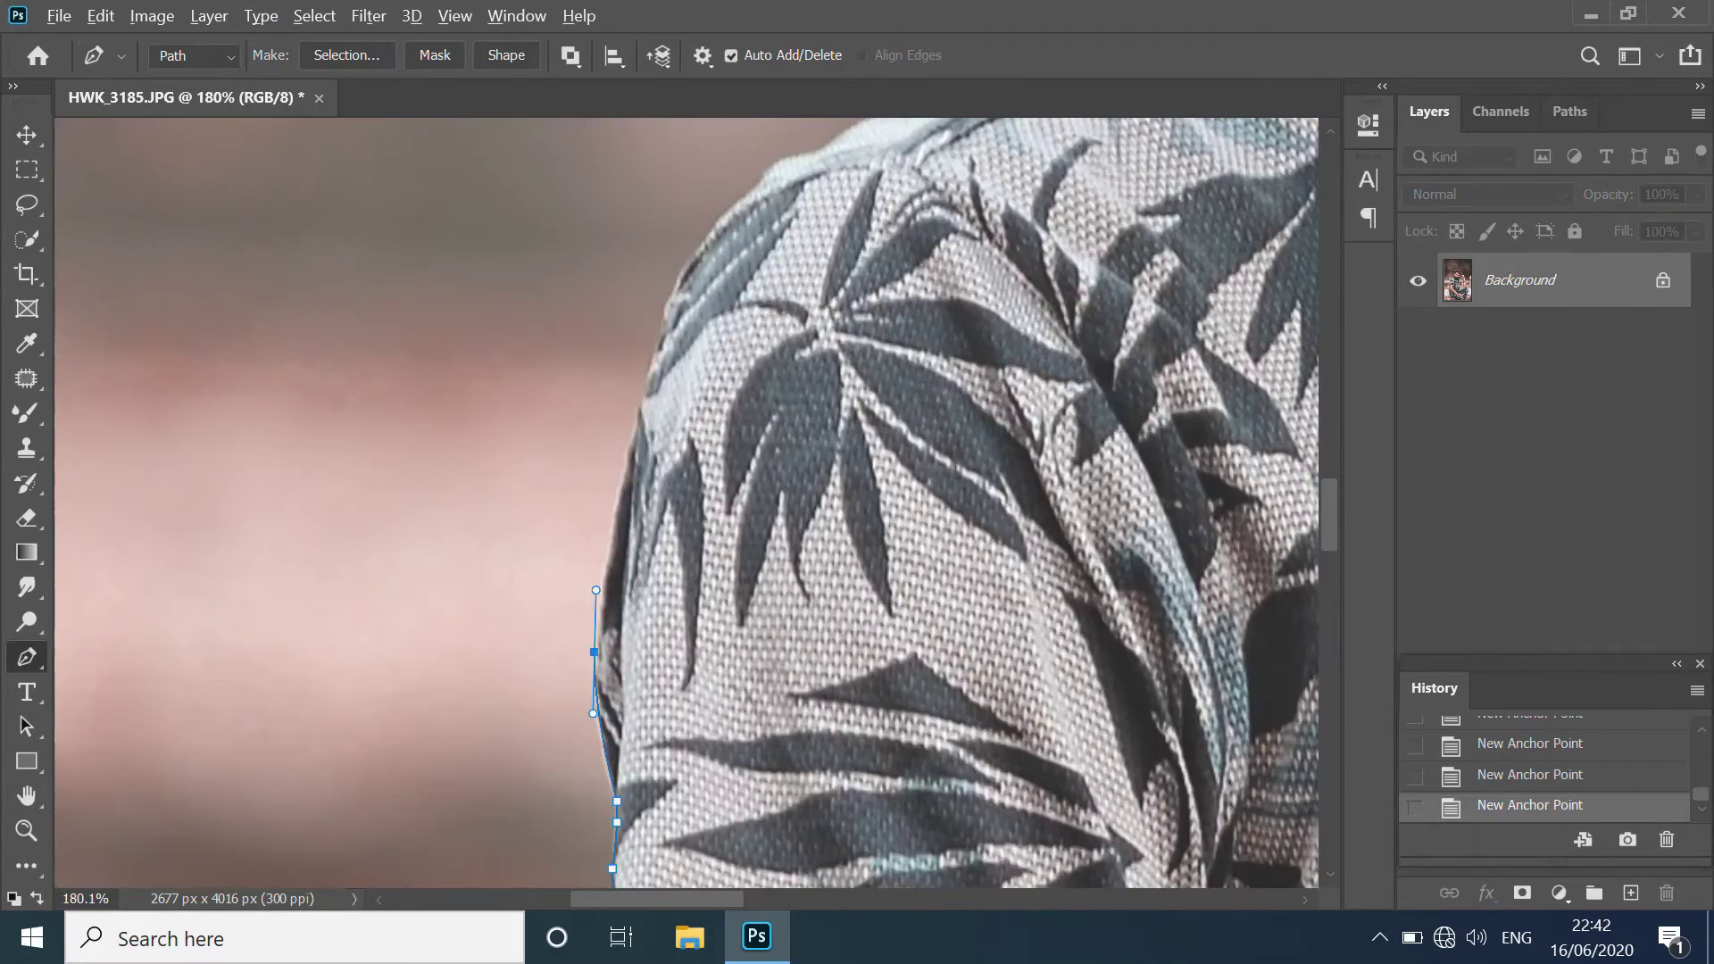
scroll(601, 849, "up", 1)
scroll(625, 625, "up", 1)
left_click(629, 661)
left_click_drag(641, 620, 651, 591)
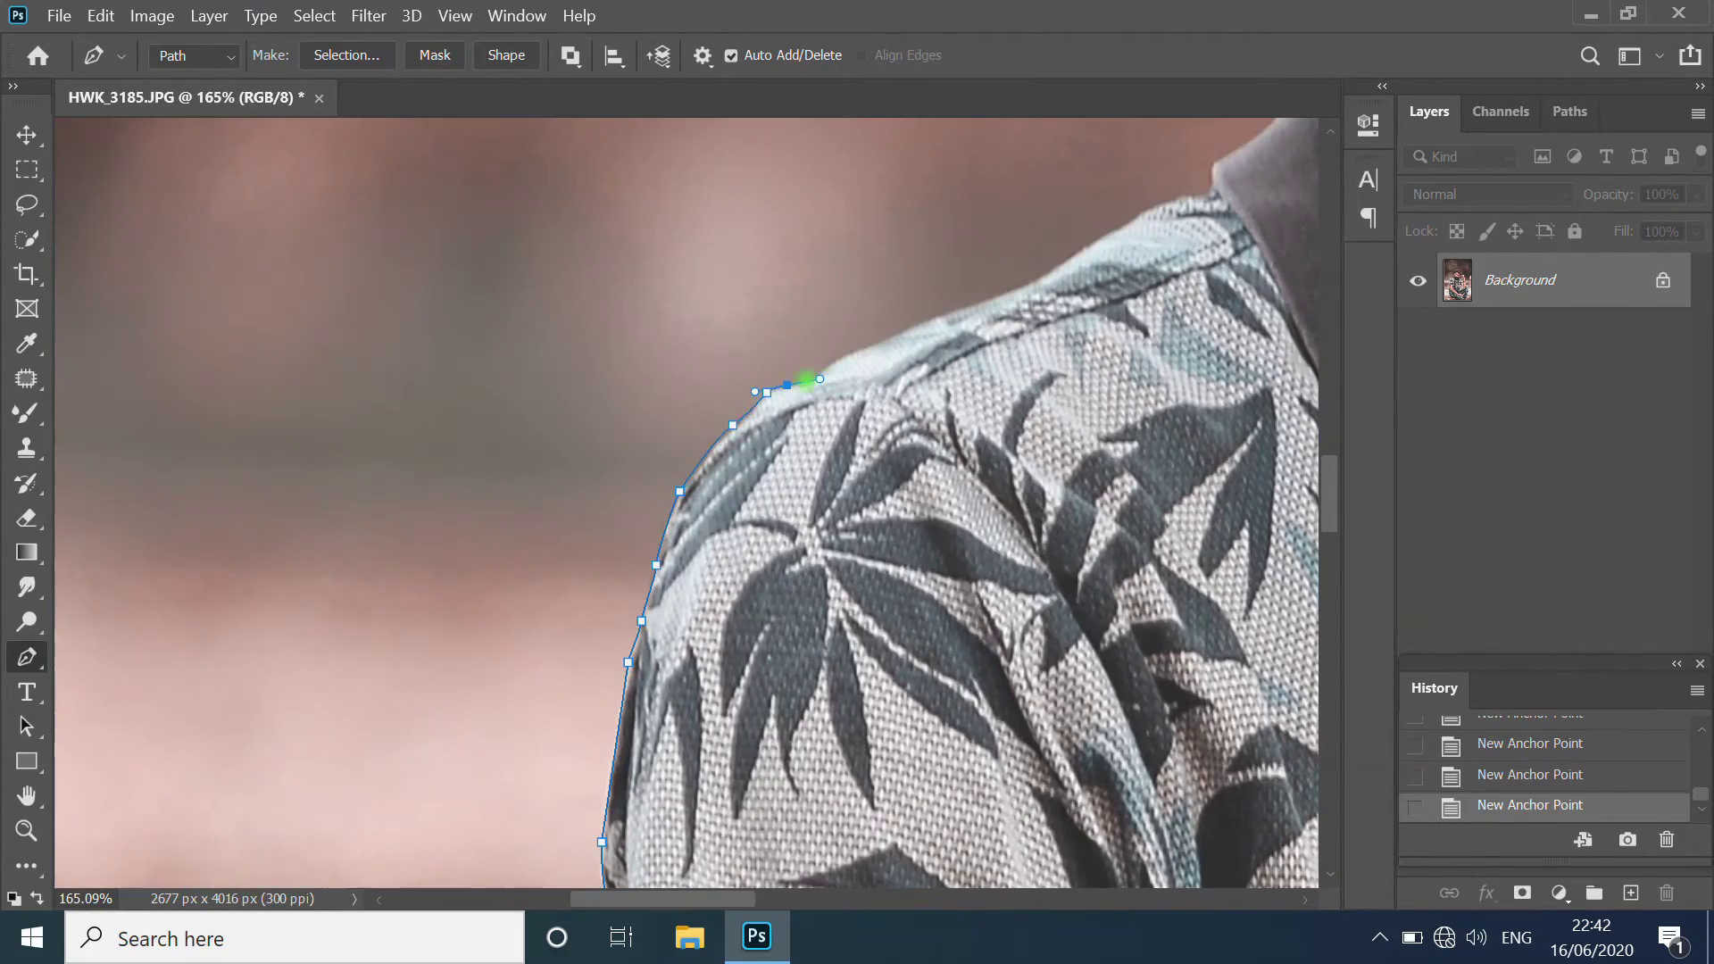
scroll(807, 381, "down", 4)
scroll(625, 446, "up", 4)
left_click(554, 498)
scroll(580, 536, "up", 2)
left_click(649, 591)
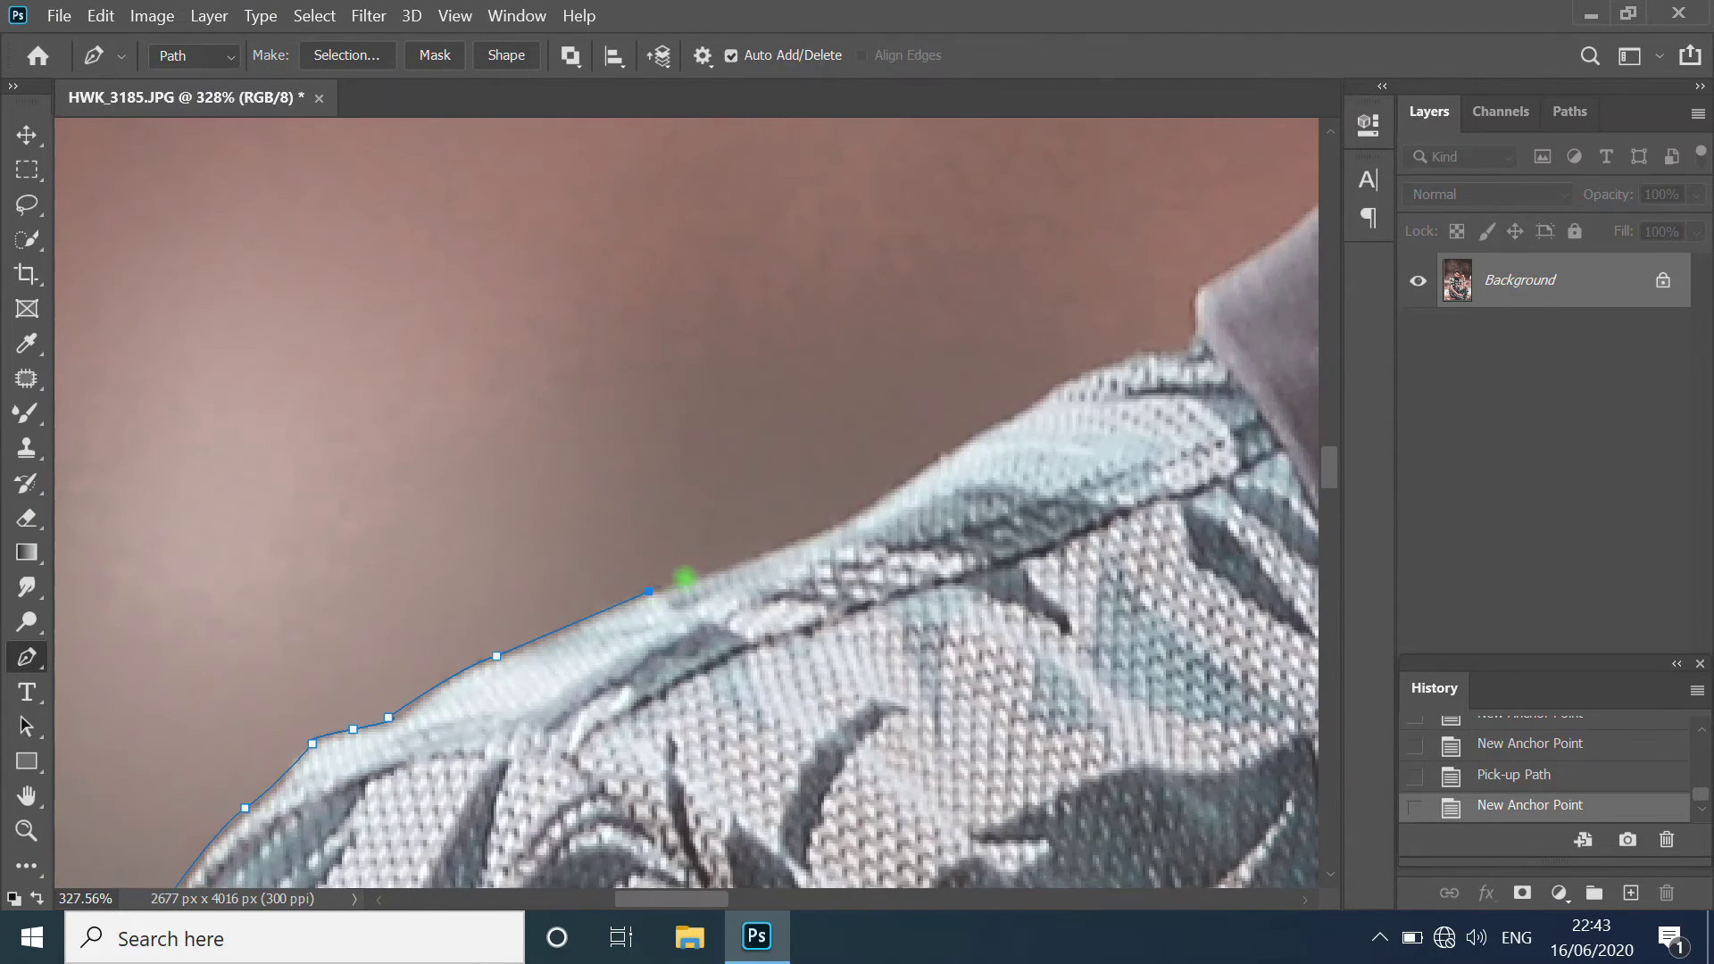
Step: Trace the path along the collar with a curved anchor, then up the neck toward the ear
scroll(1193, 345, "down", 2)
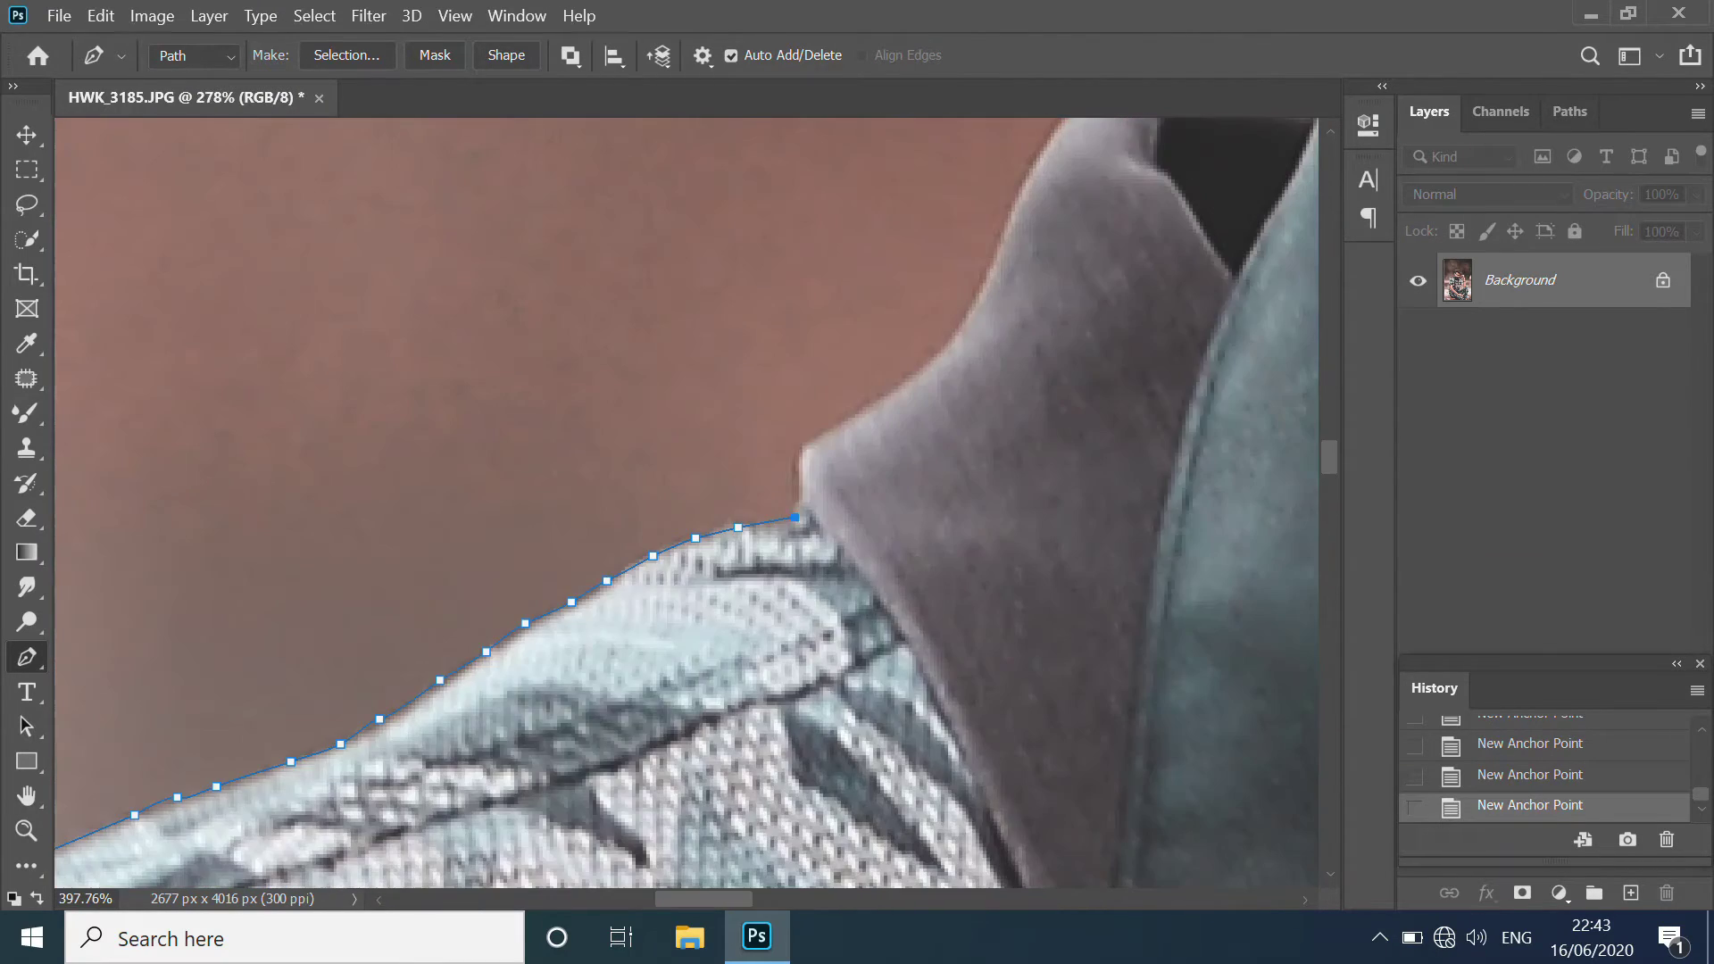
left_click(792, 459)
left_click_drag(851, 672, 893, 638)
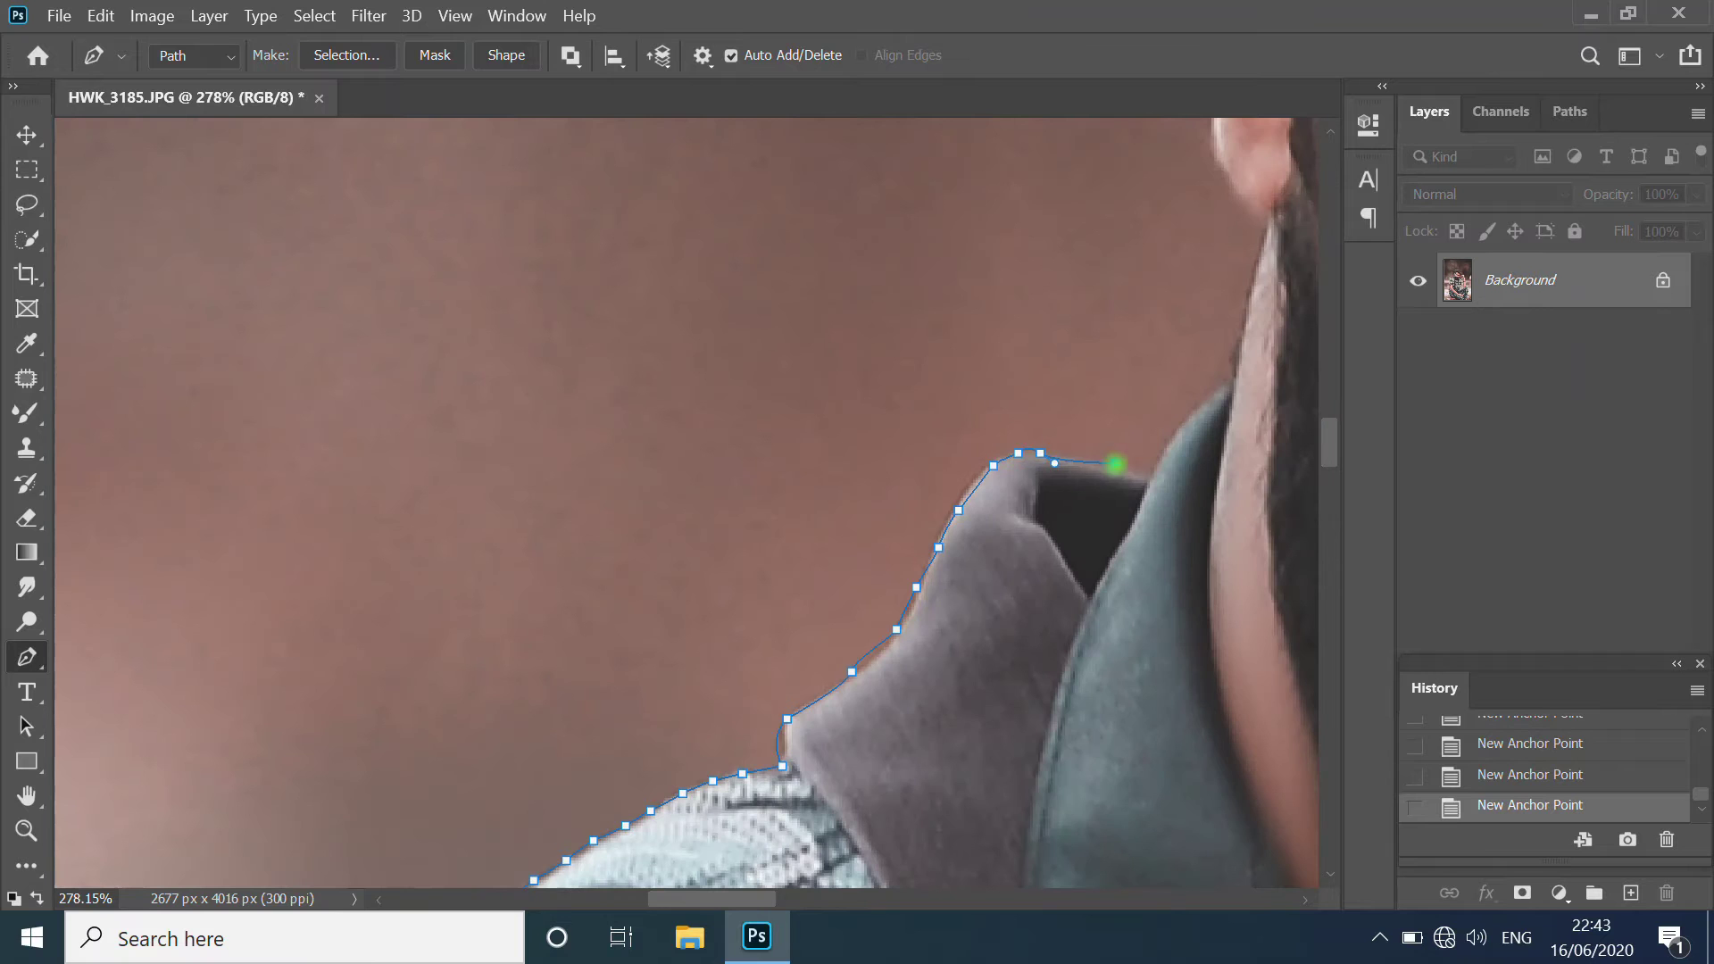
scroll(1115, 464, "down", 3)
scroll(886, 485, "up", 5)
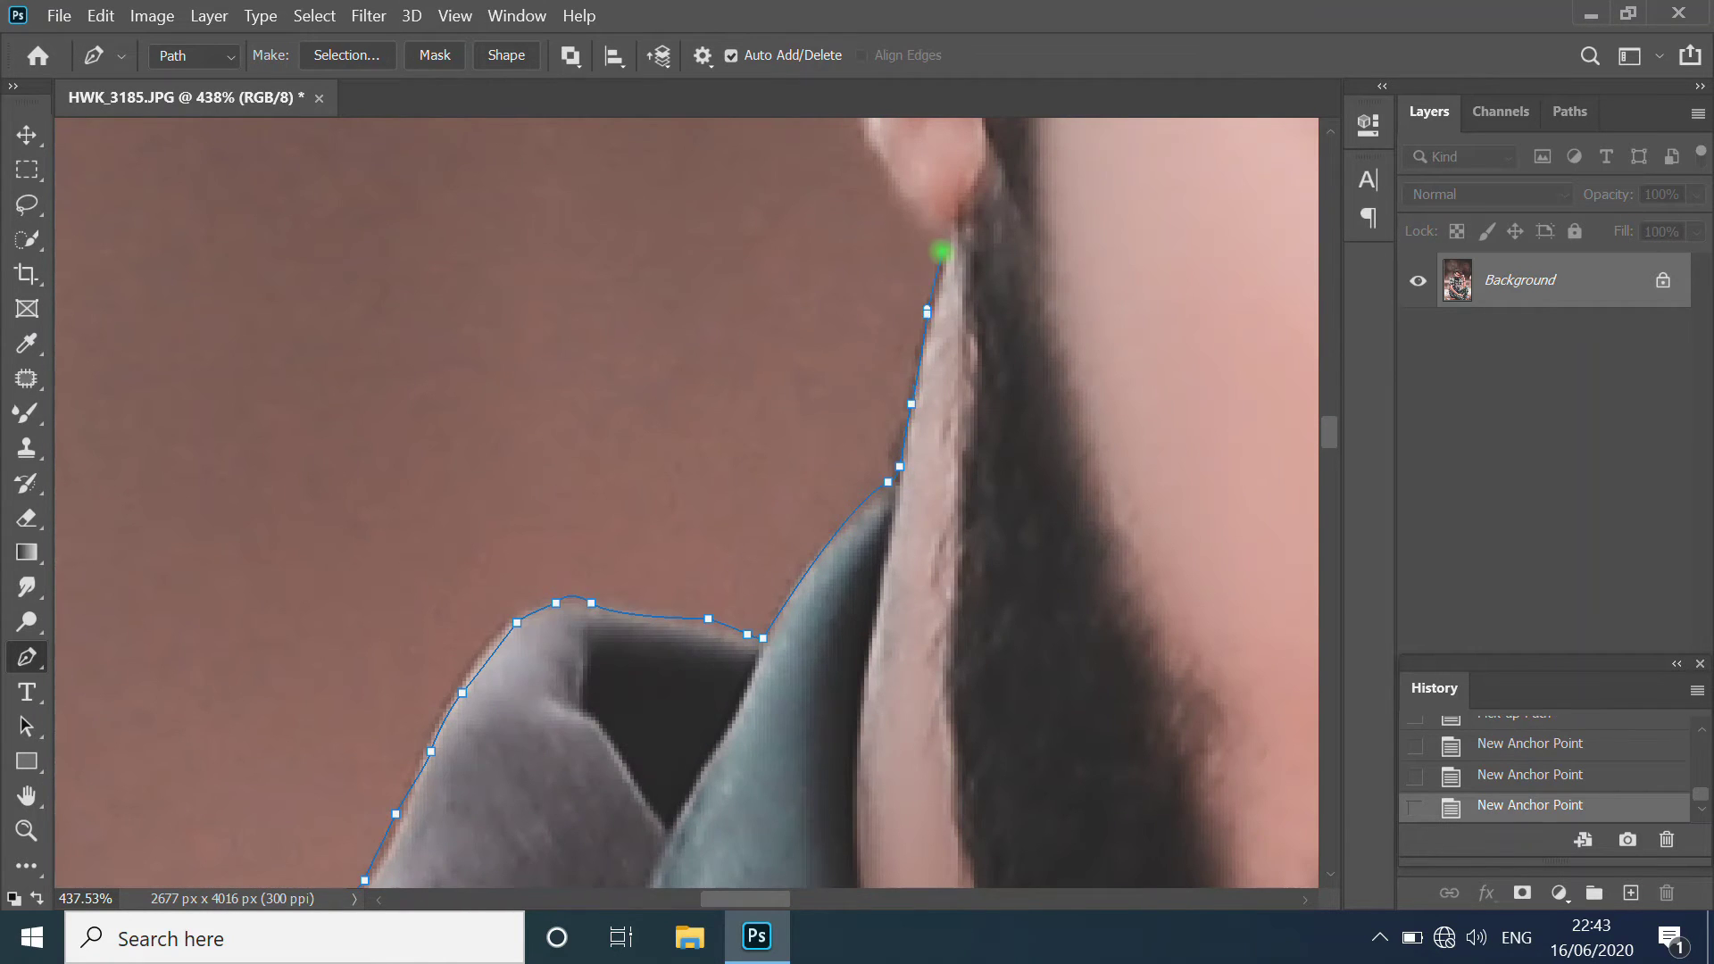
scroll(942, 252, "down", 1)
left_click(928, 639)
left_click(902, 599)
scroll(830, 379, "down", 3)
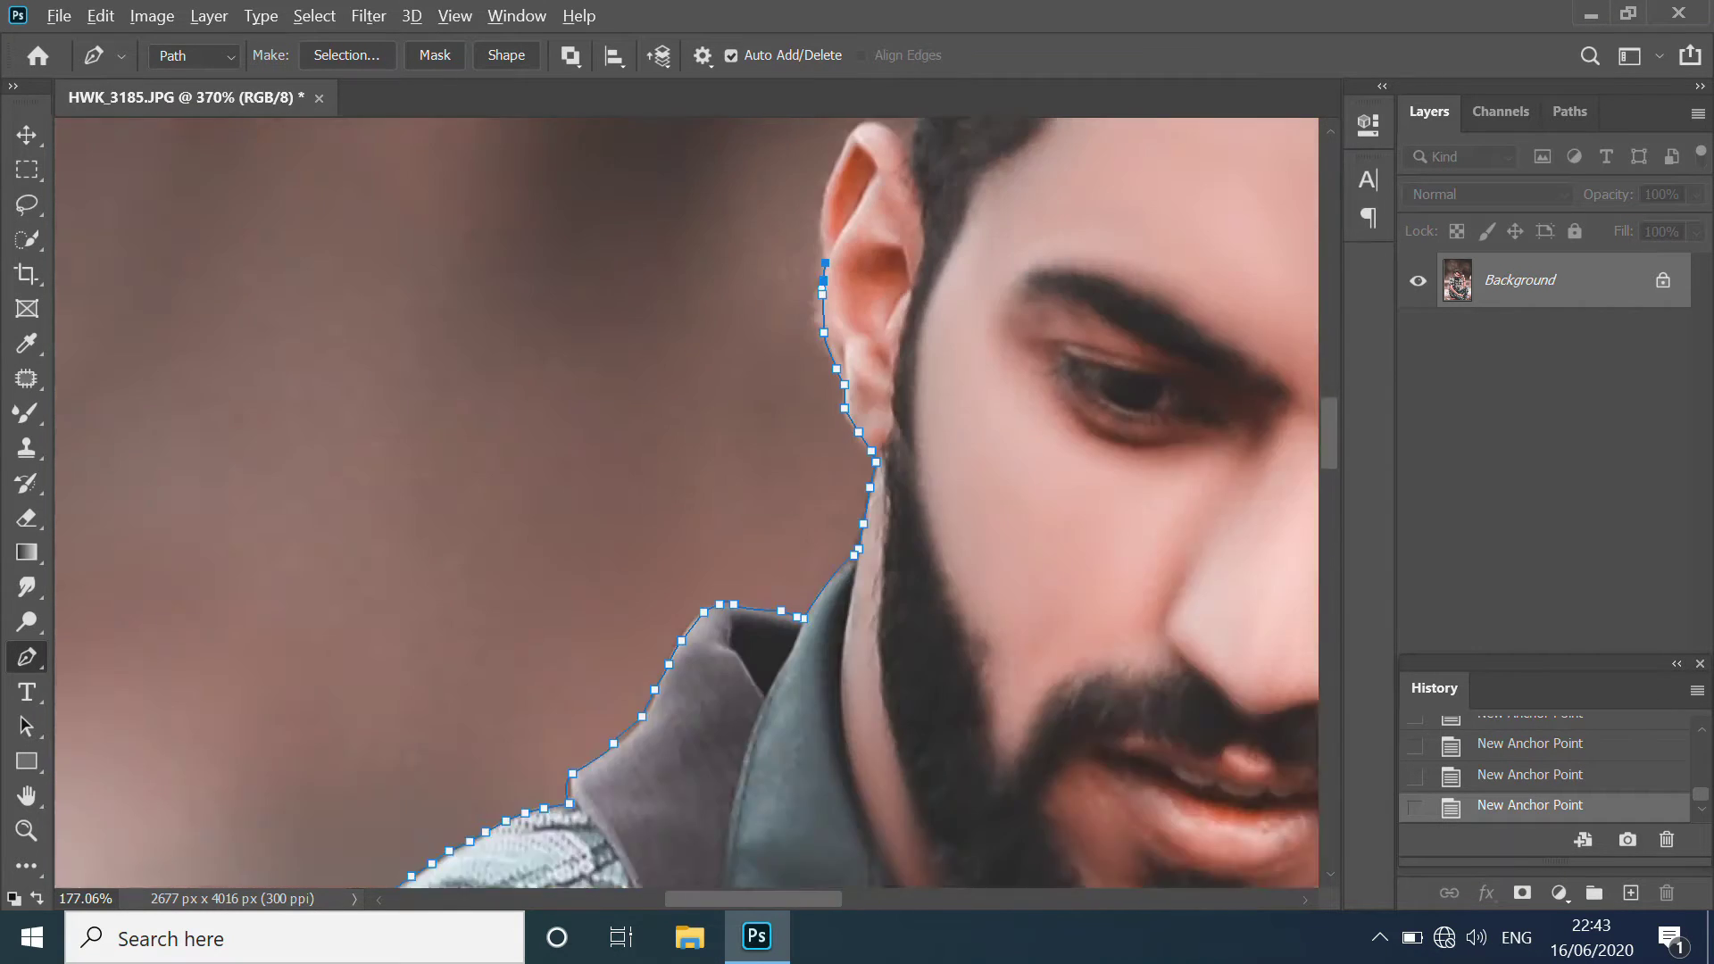
scroll(791, 575, "up", 3)
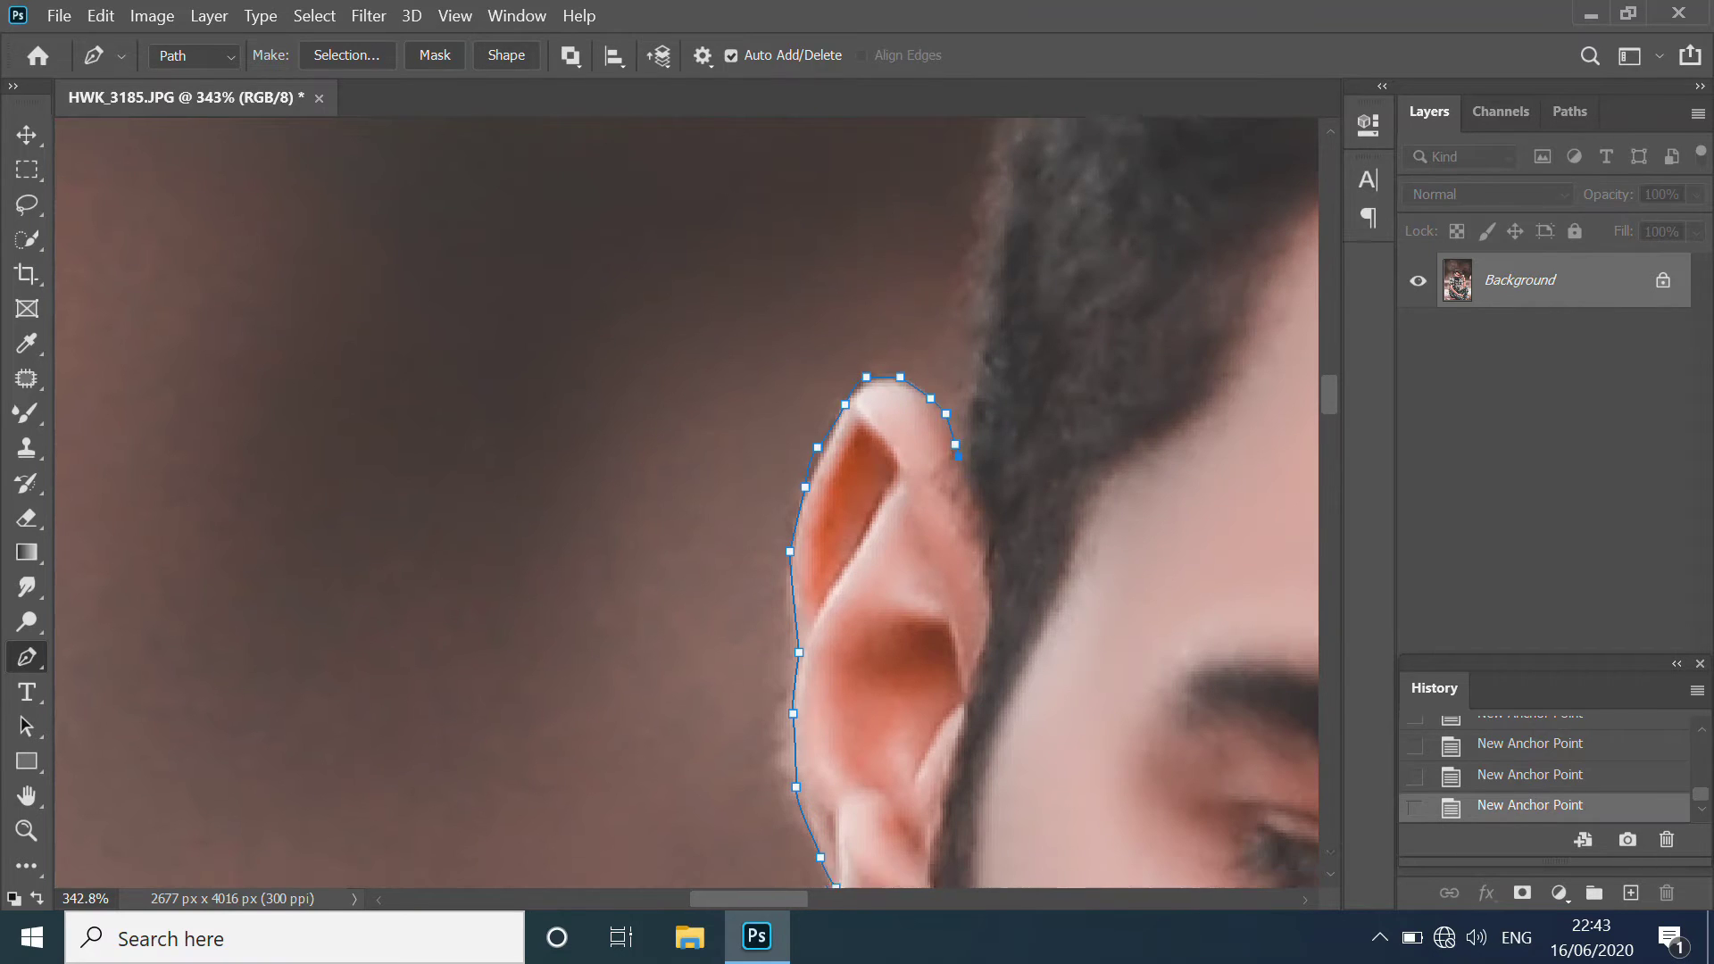
scroll(946, 437, "down", 4)
scroll(757, 398, "down", 2)
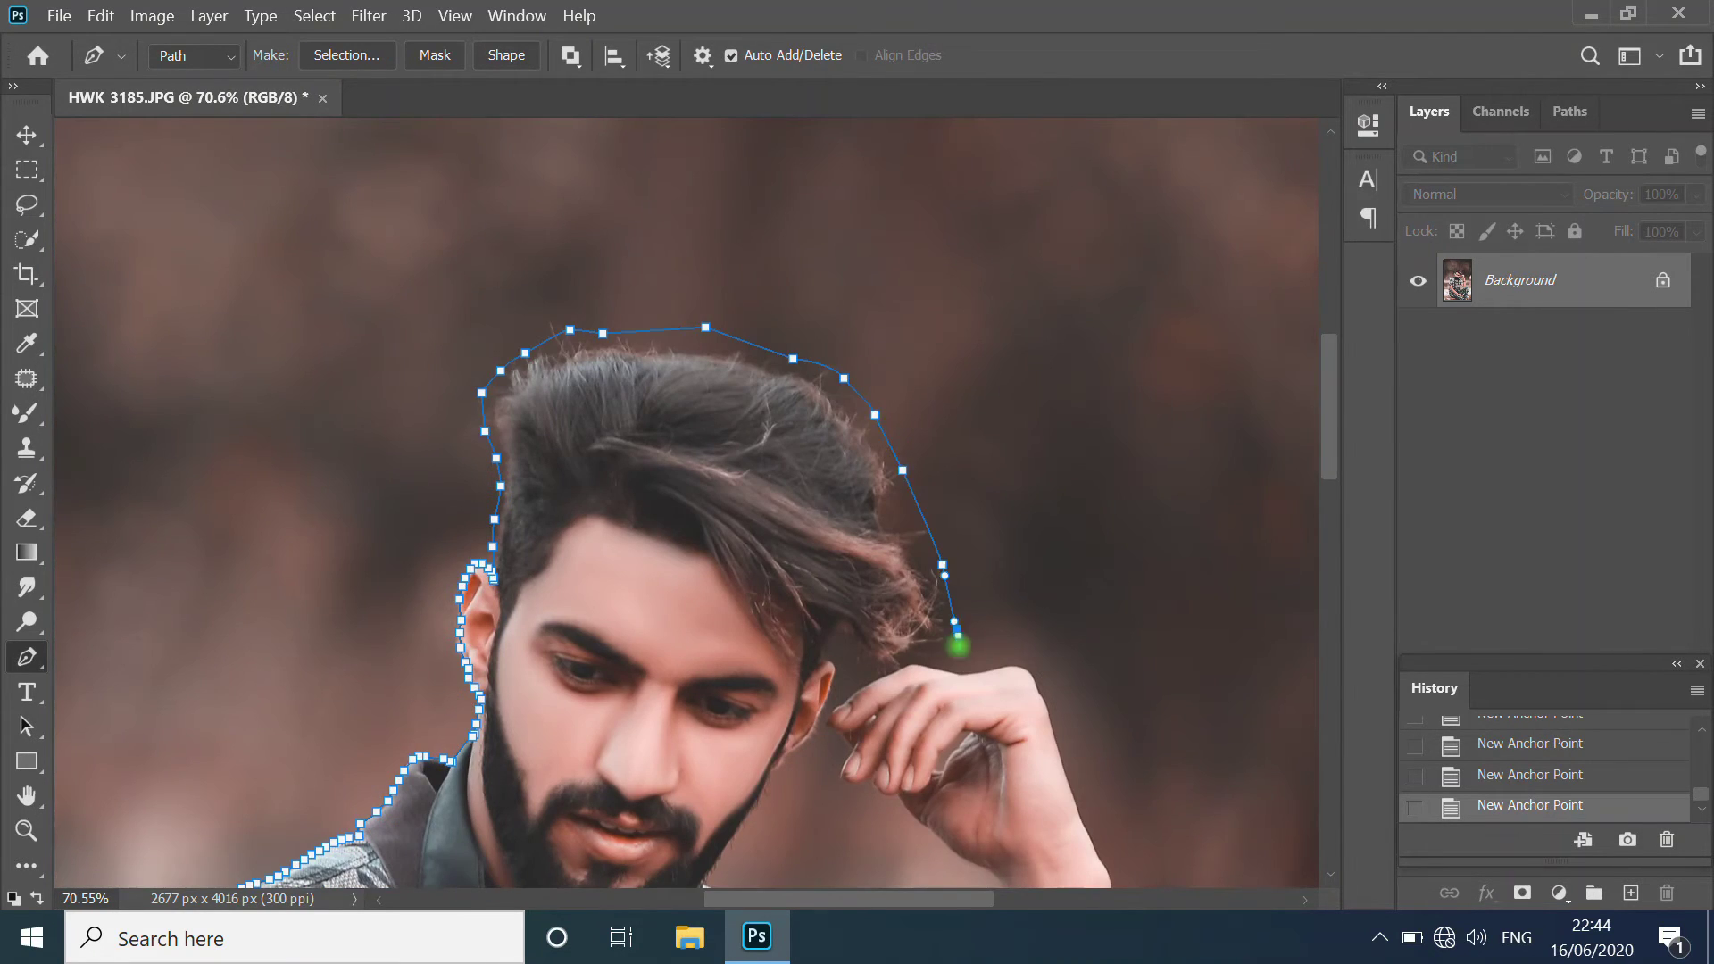
scroll(959, 645, "up", 2)
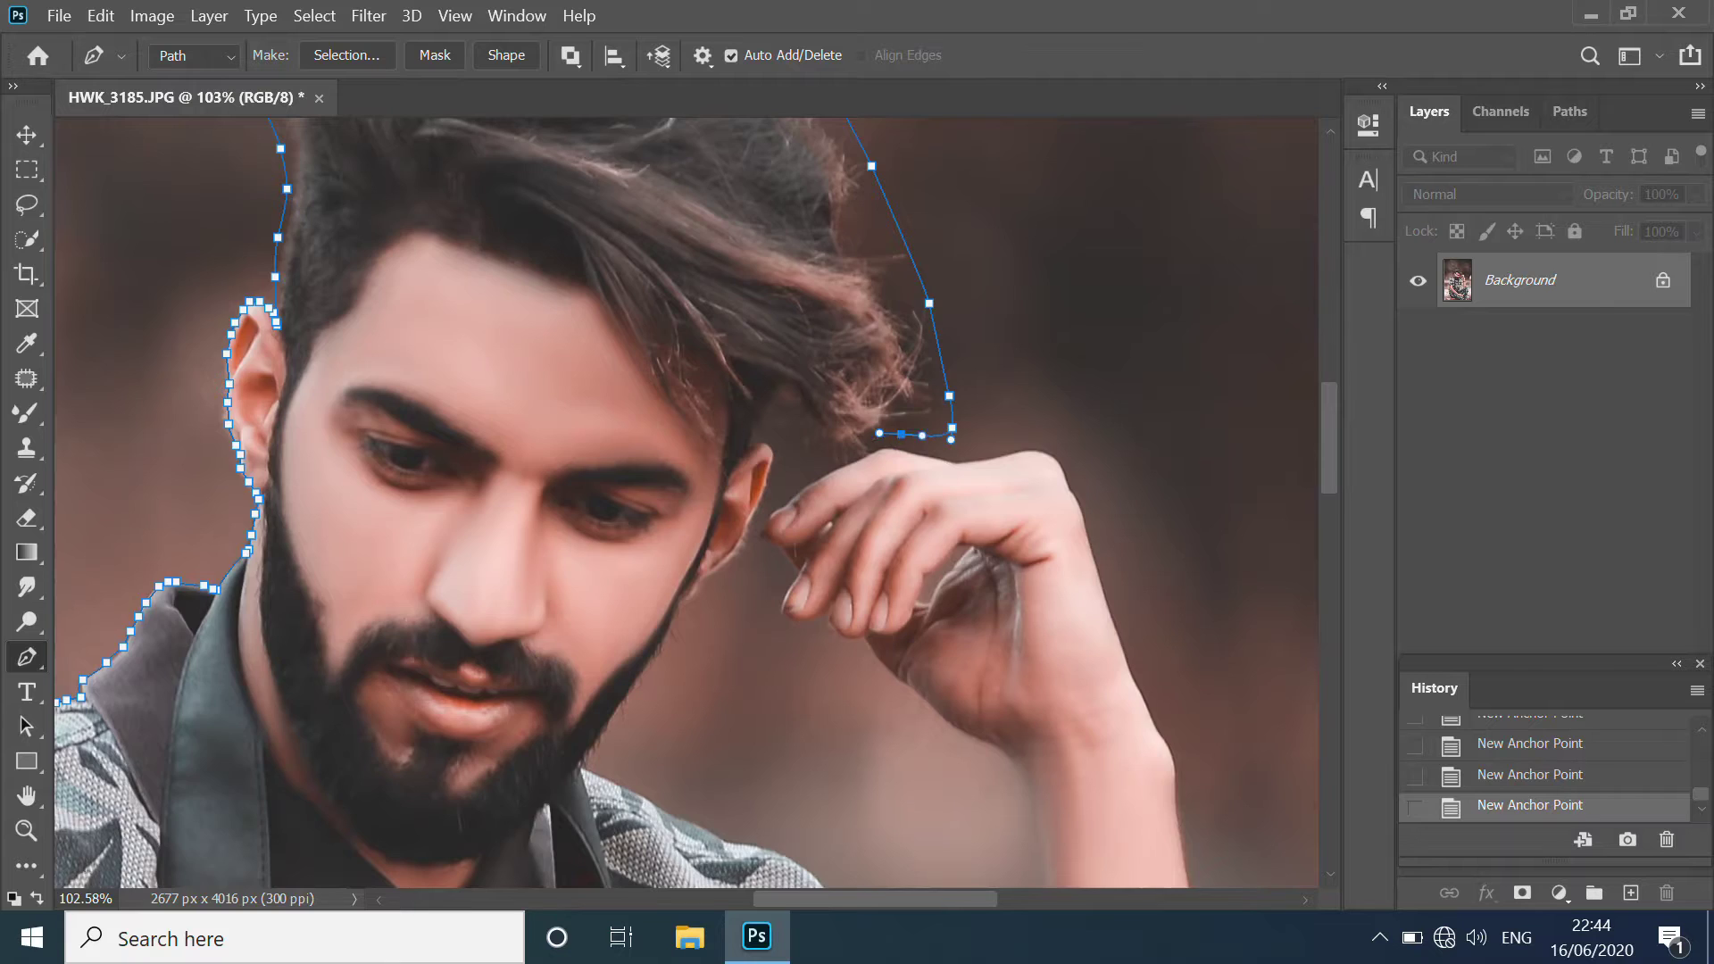
scroll(724, 470, "up", 2)
scroll(712, 452, "up", 3)
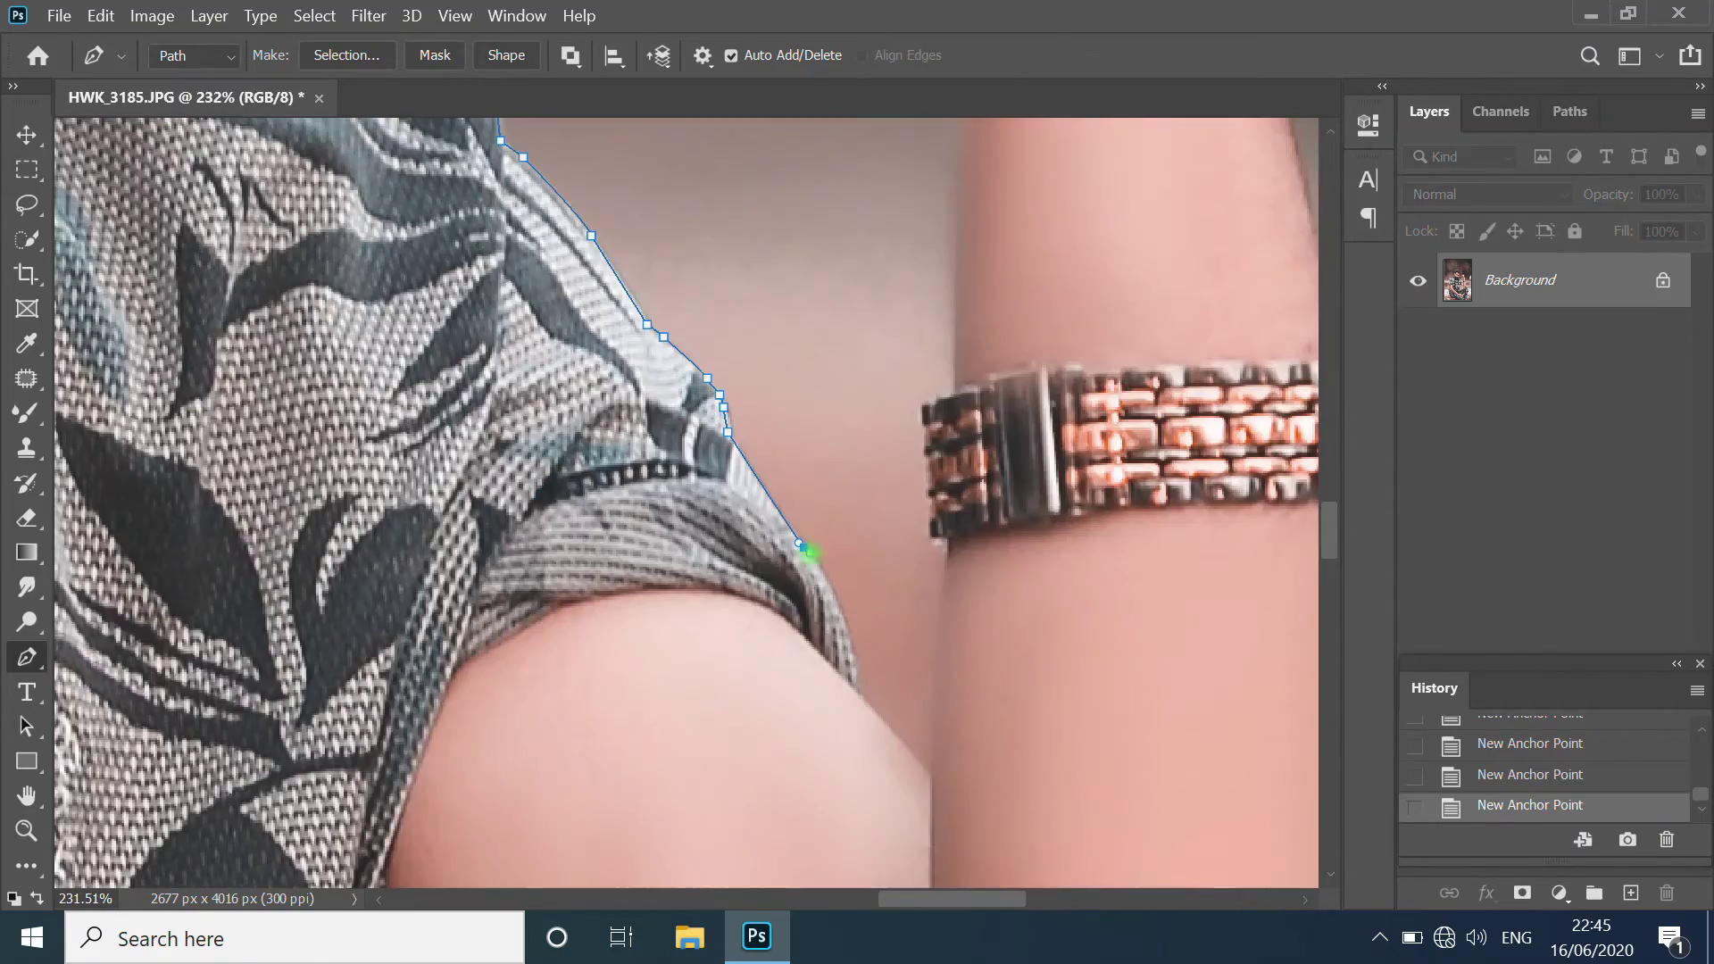
Step: Trace anchors from the sleeve up the forearm and under the raised wrist to the fingertip
left_click(850, 674)
left_click(861, 632)
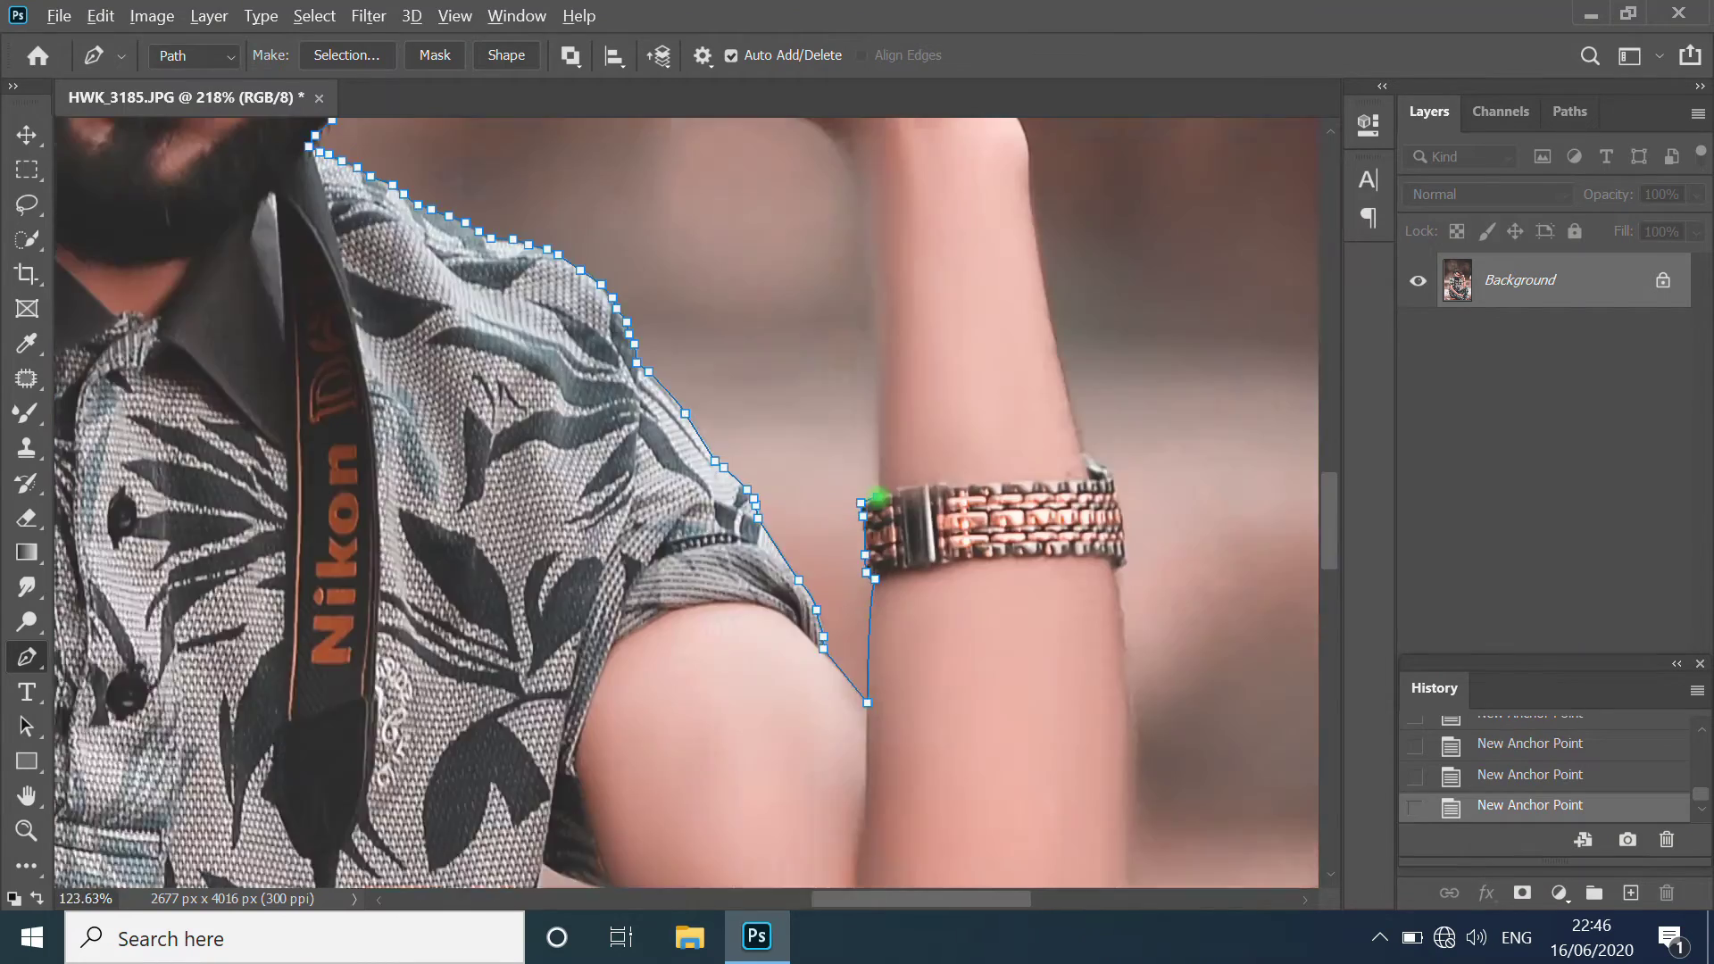
left_click(826, 296)
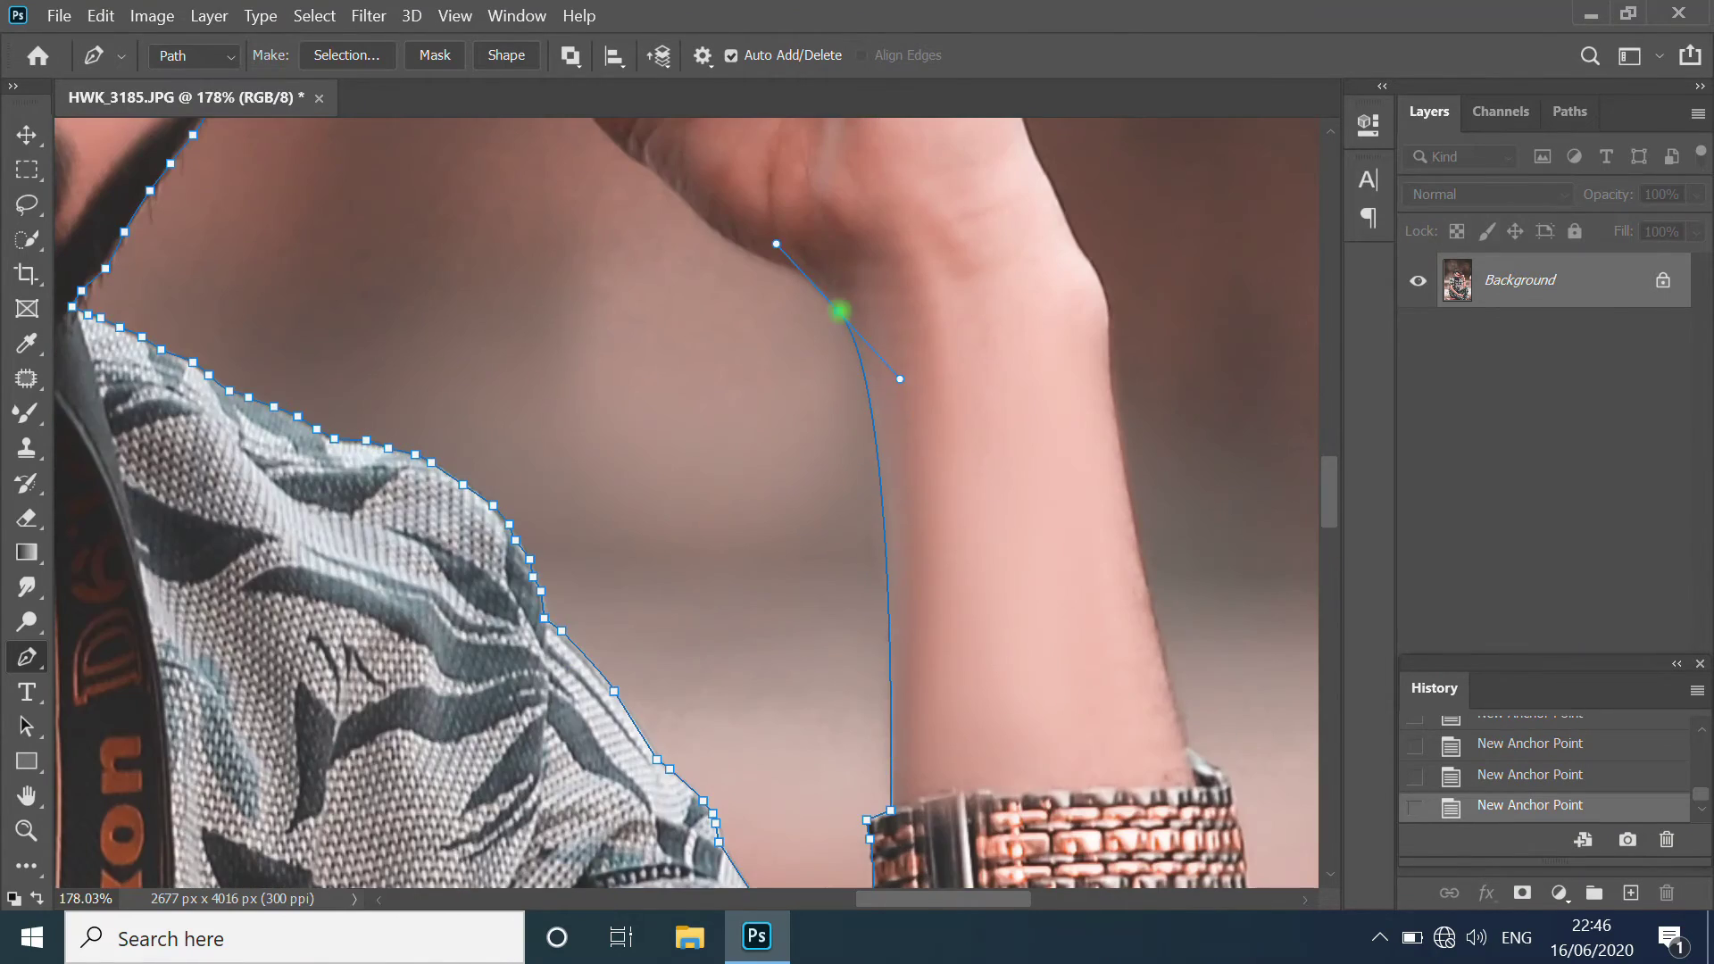
left_click(841, 311)
scroll(840, 310, "down", 3)
scroll(779, 487, "up", 5)
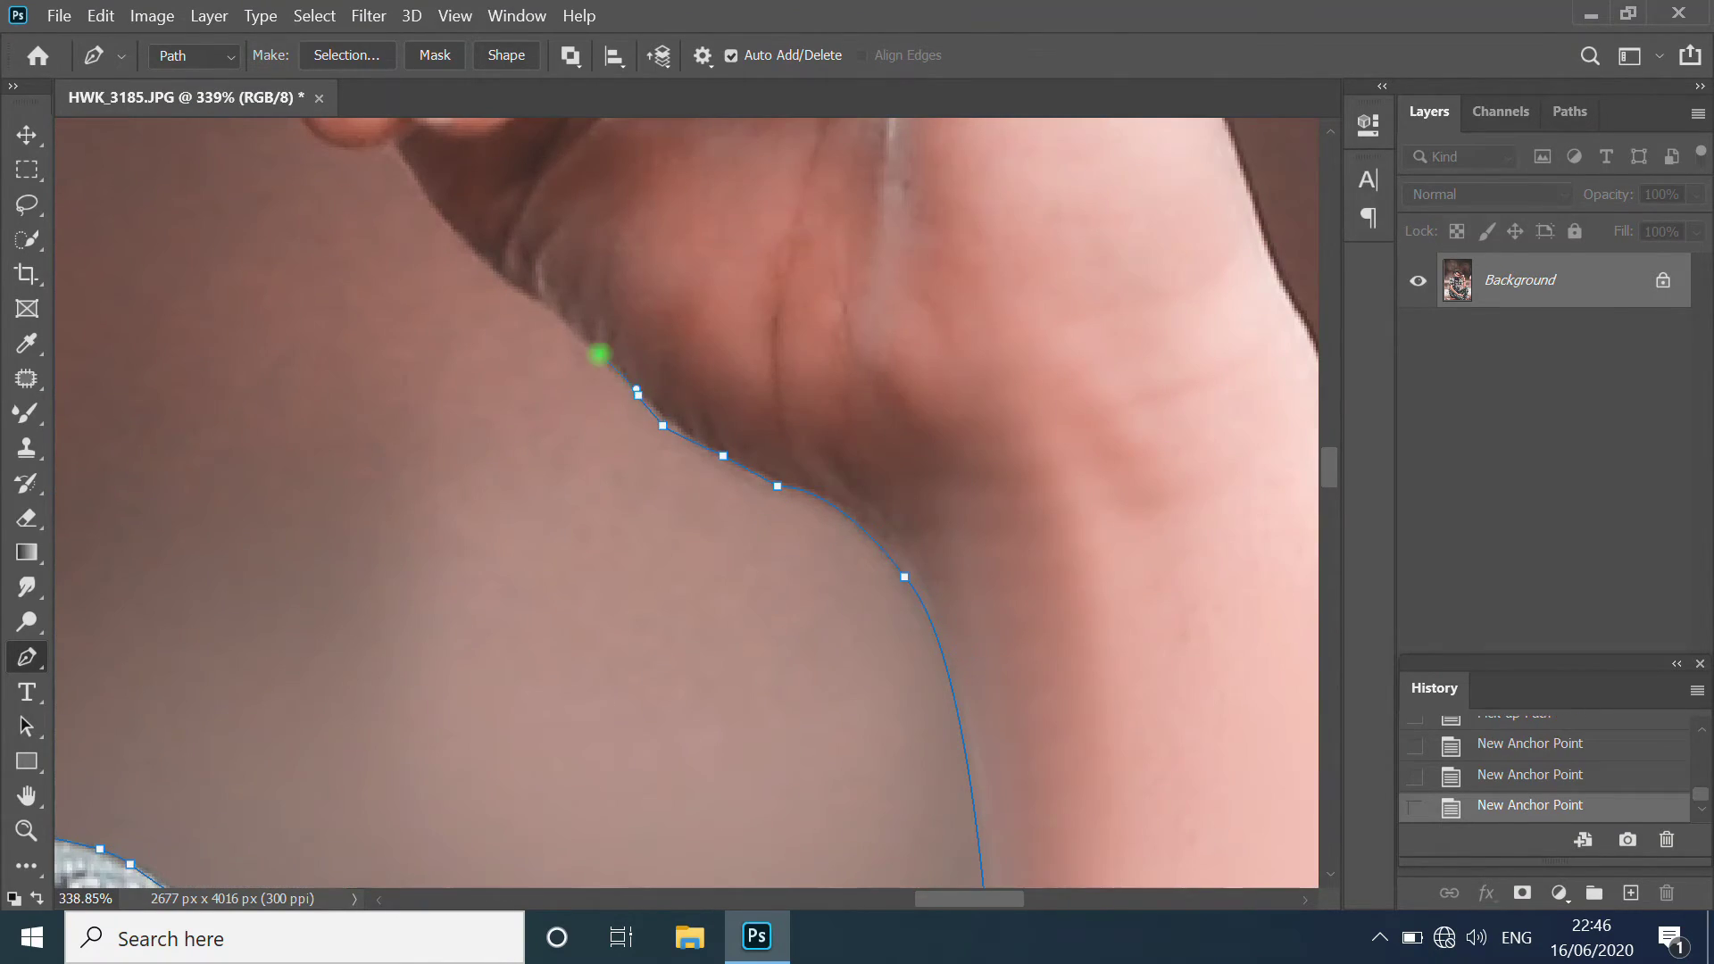
left_click(551, 306)
left_click(526, 294)
scroll(527, 294, "down", 3)
scroll(600, 509, "up", 3)
scroll(486, 349, "up", 3)
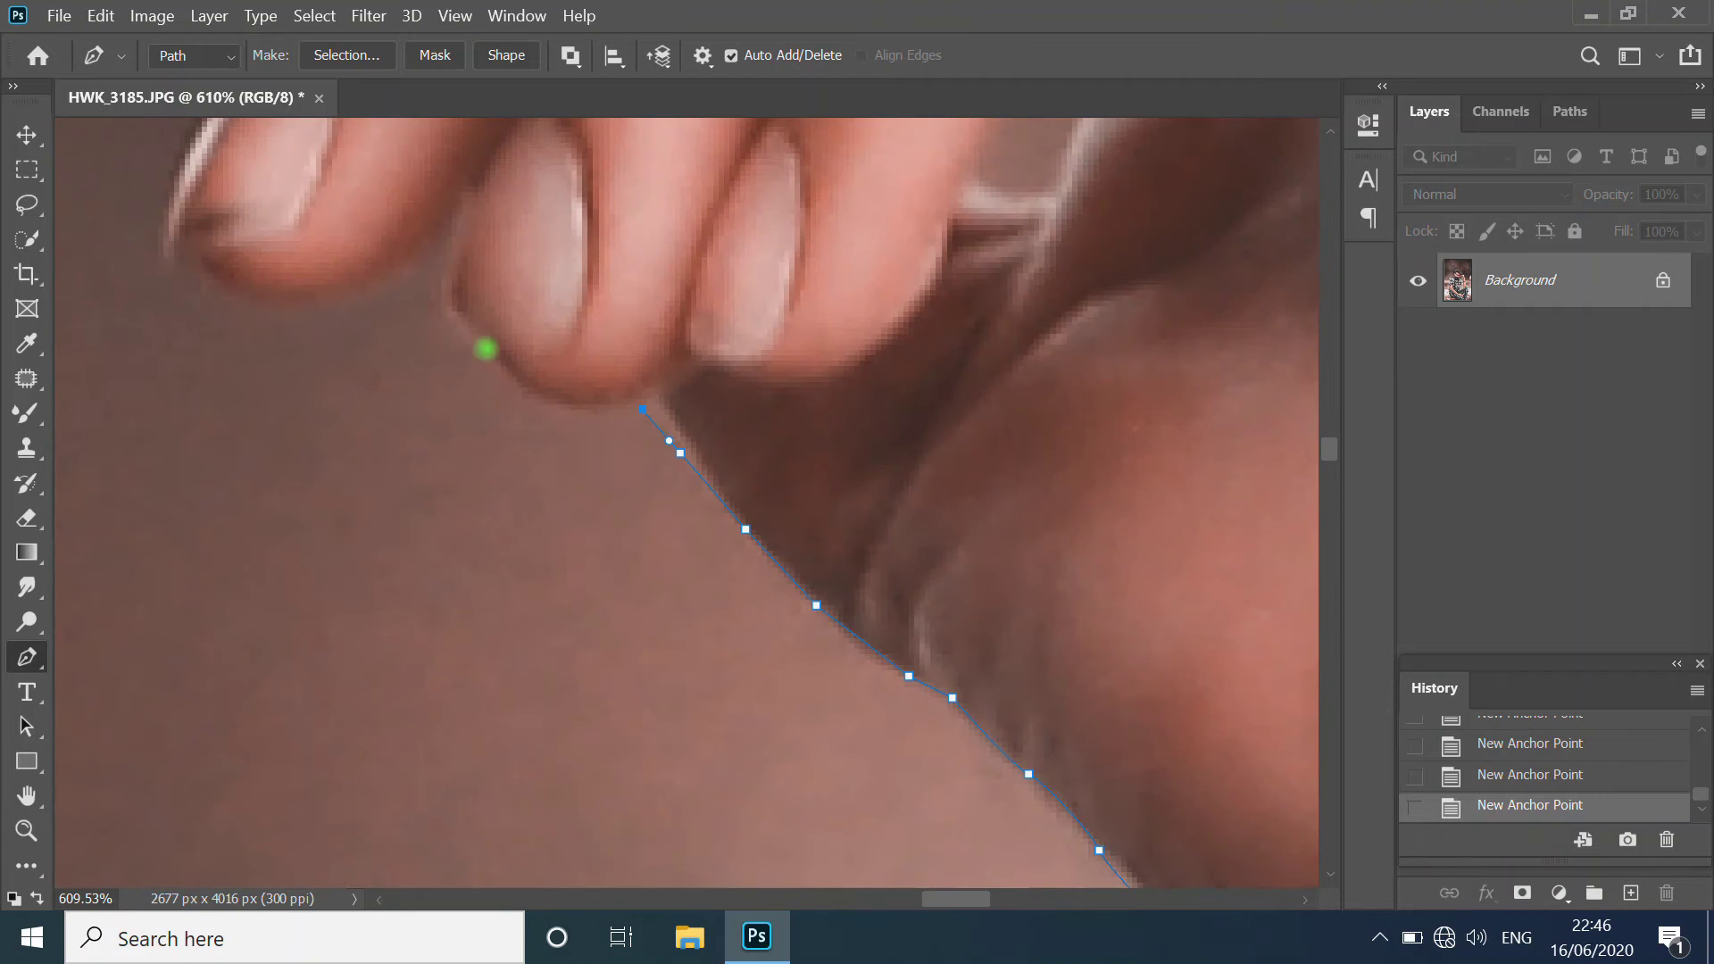
left_click(463, 203)
scroll(463, 203, "down", 3)
scroll(797, 710, "up", 3)
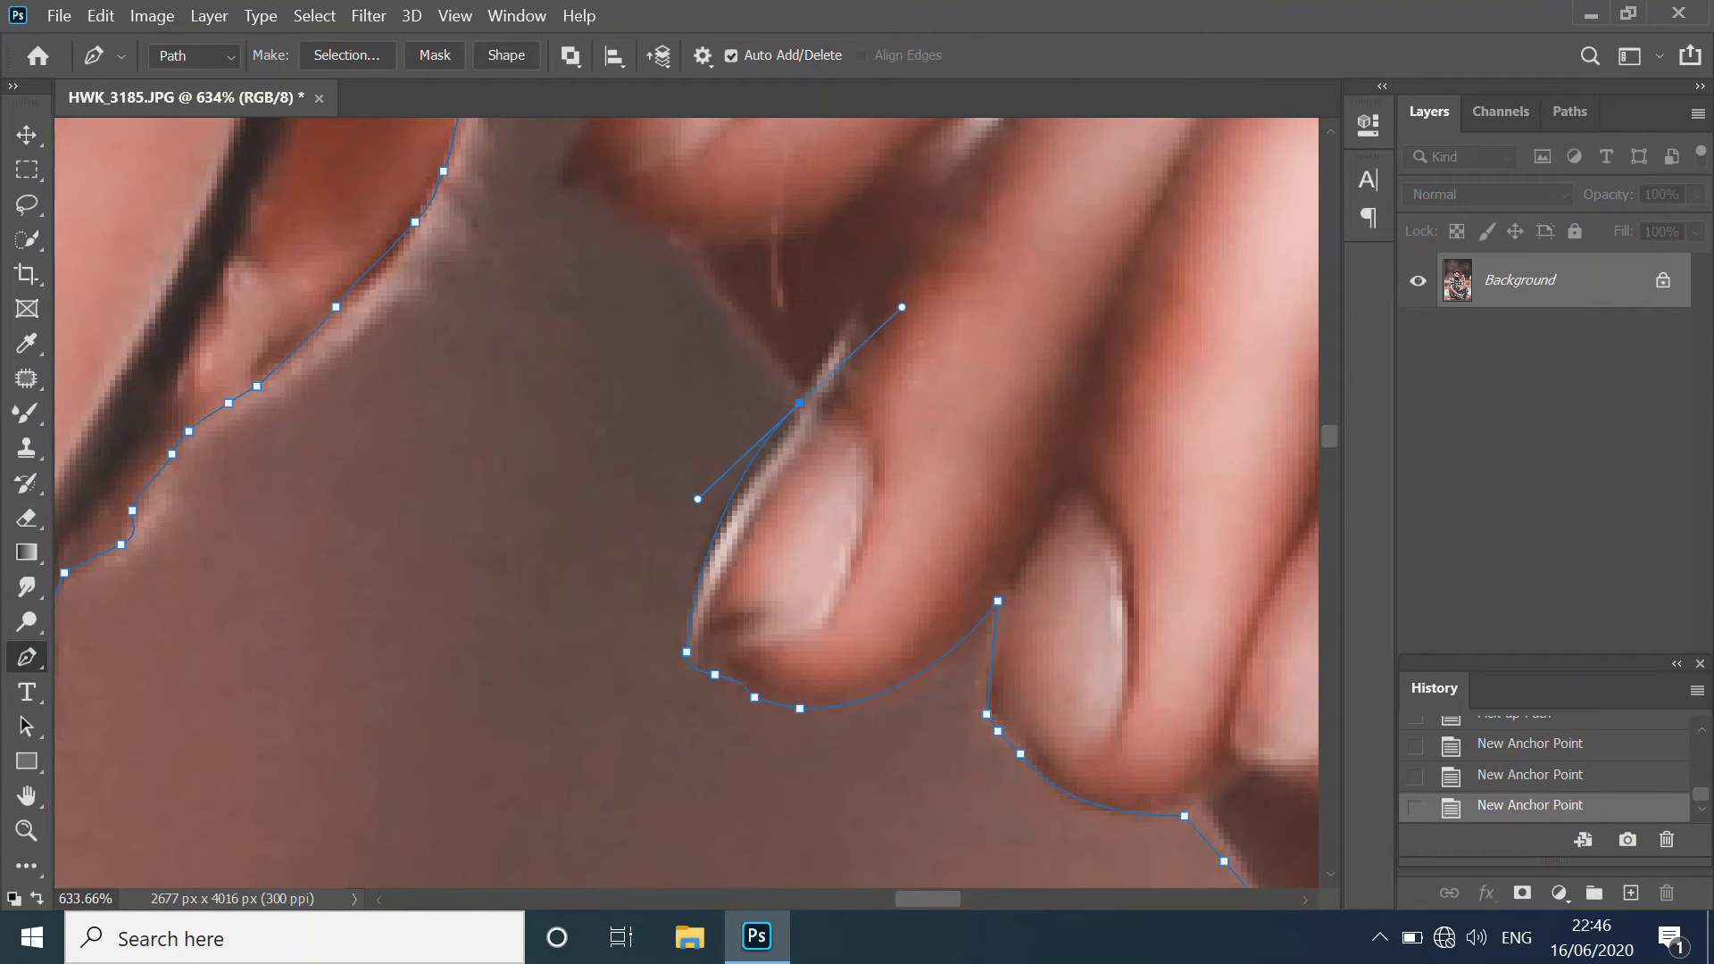
Step: Continue the outline along the finger and across the tops of the fingers, undoing one anchor
left_click(800, 403)
scroll(685, 363, "up", 1)
left_click(728, 594)
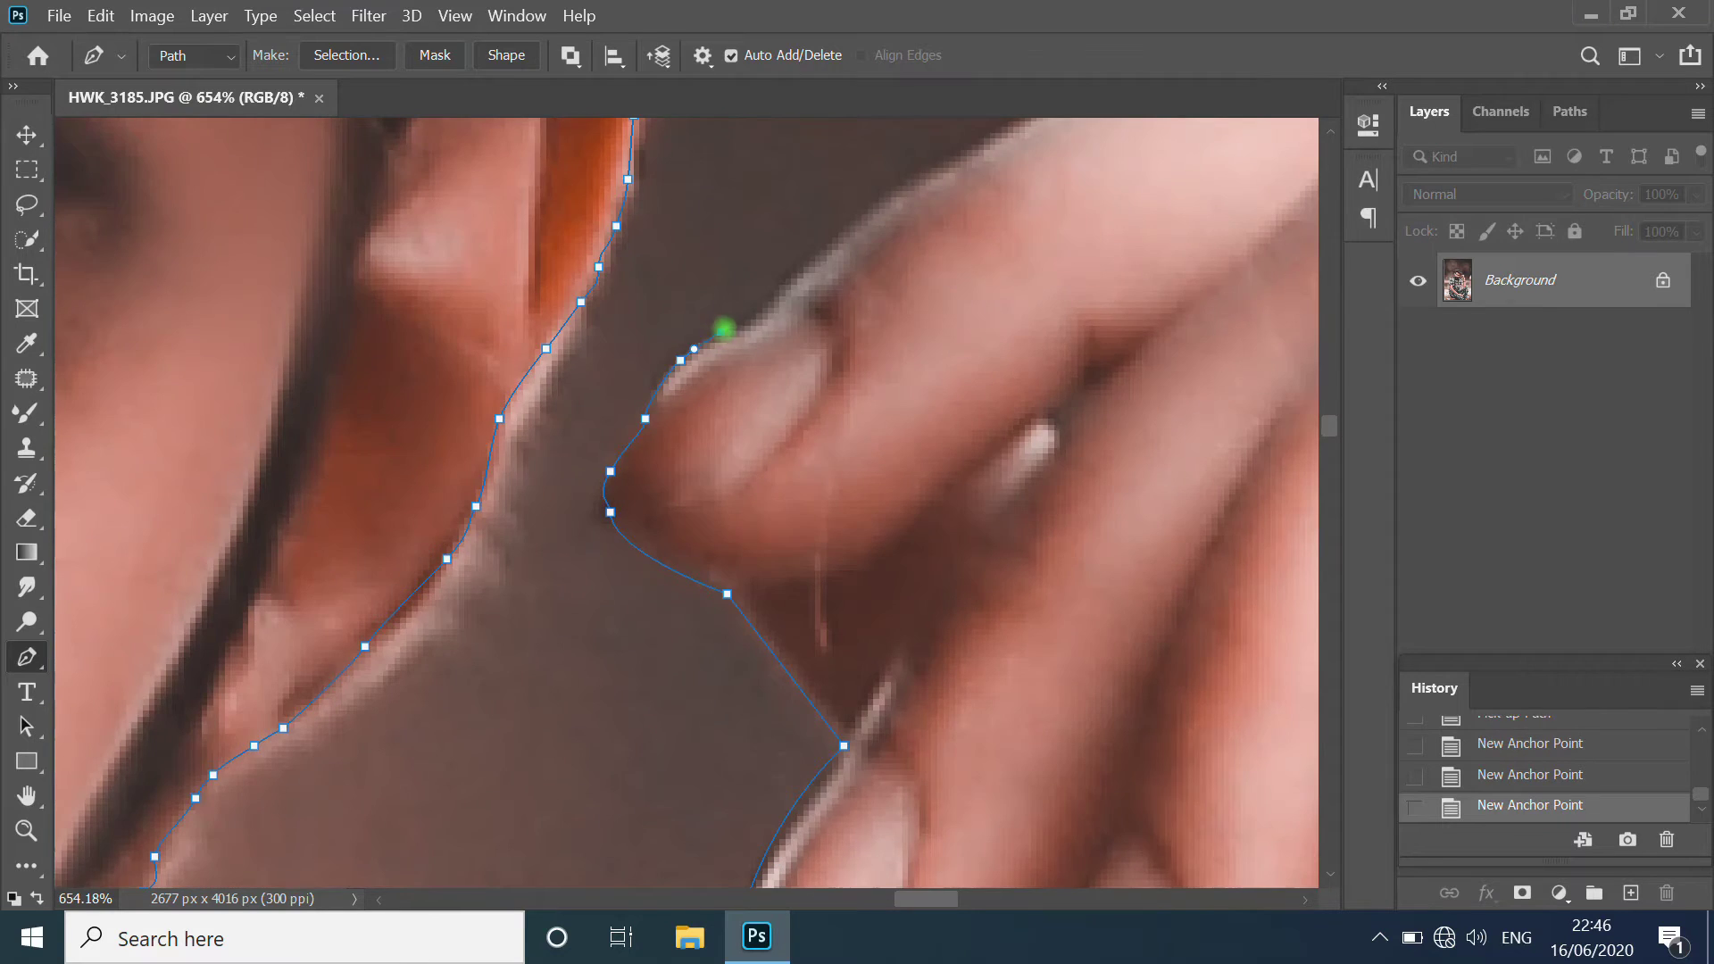
left_click(741, 321)
scroll(741, 321, "down", 3)
scroll(905, 389, "up", 3)
left_click(1001, 330)
left_click(1092, 293)
left_click(1176, 261)
scroll(1176, 262, "down", 3)
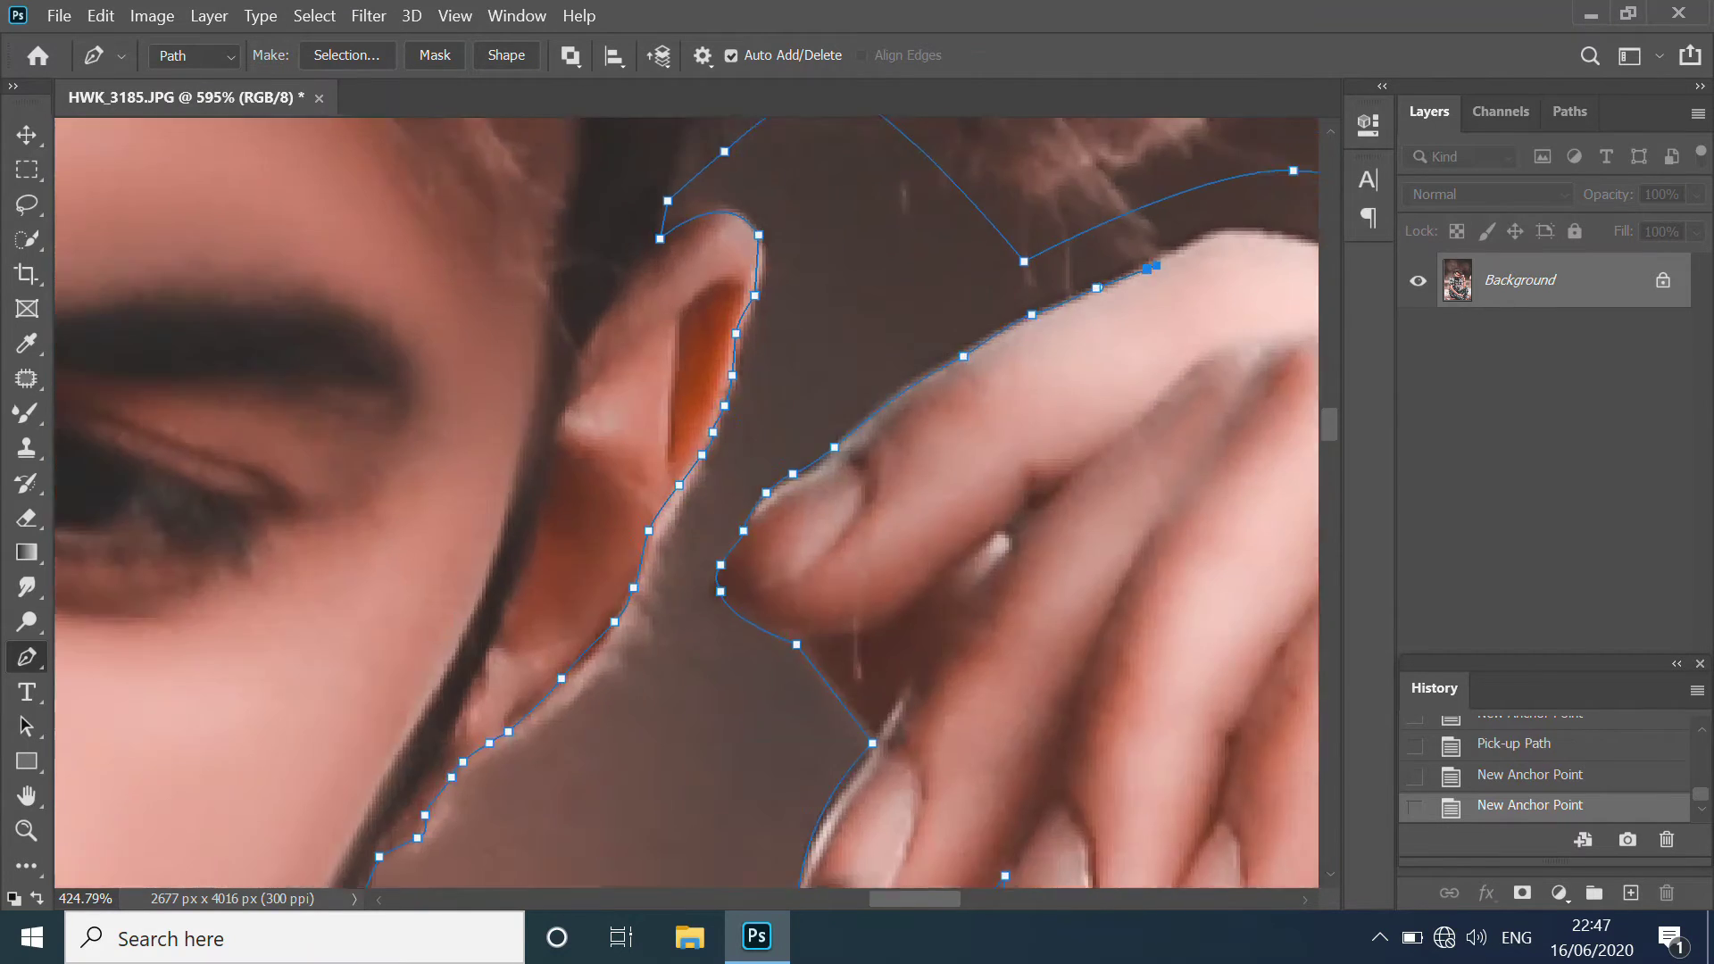
scroll(849, 359, "up", 3)
scroll(982, 360, "down", 3)
scroll(525, 333, "up", 2)
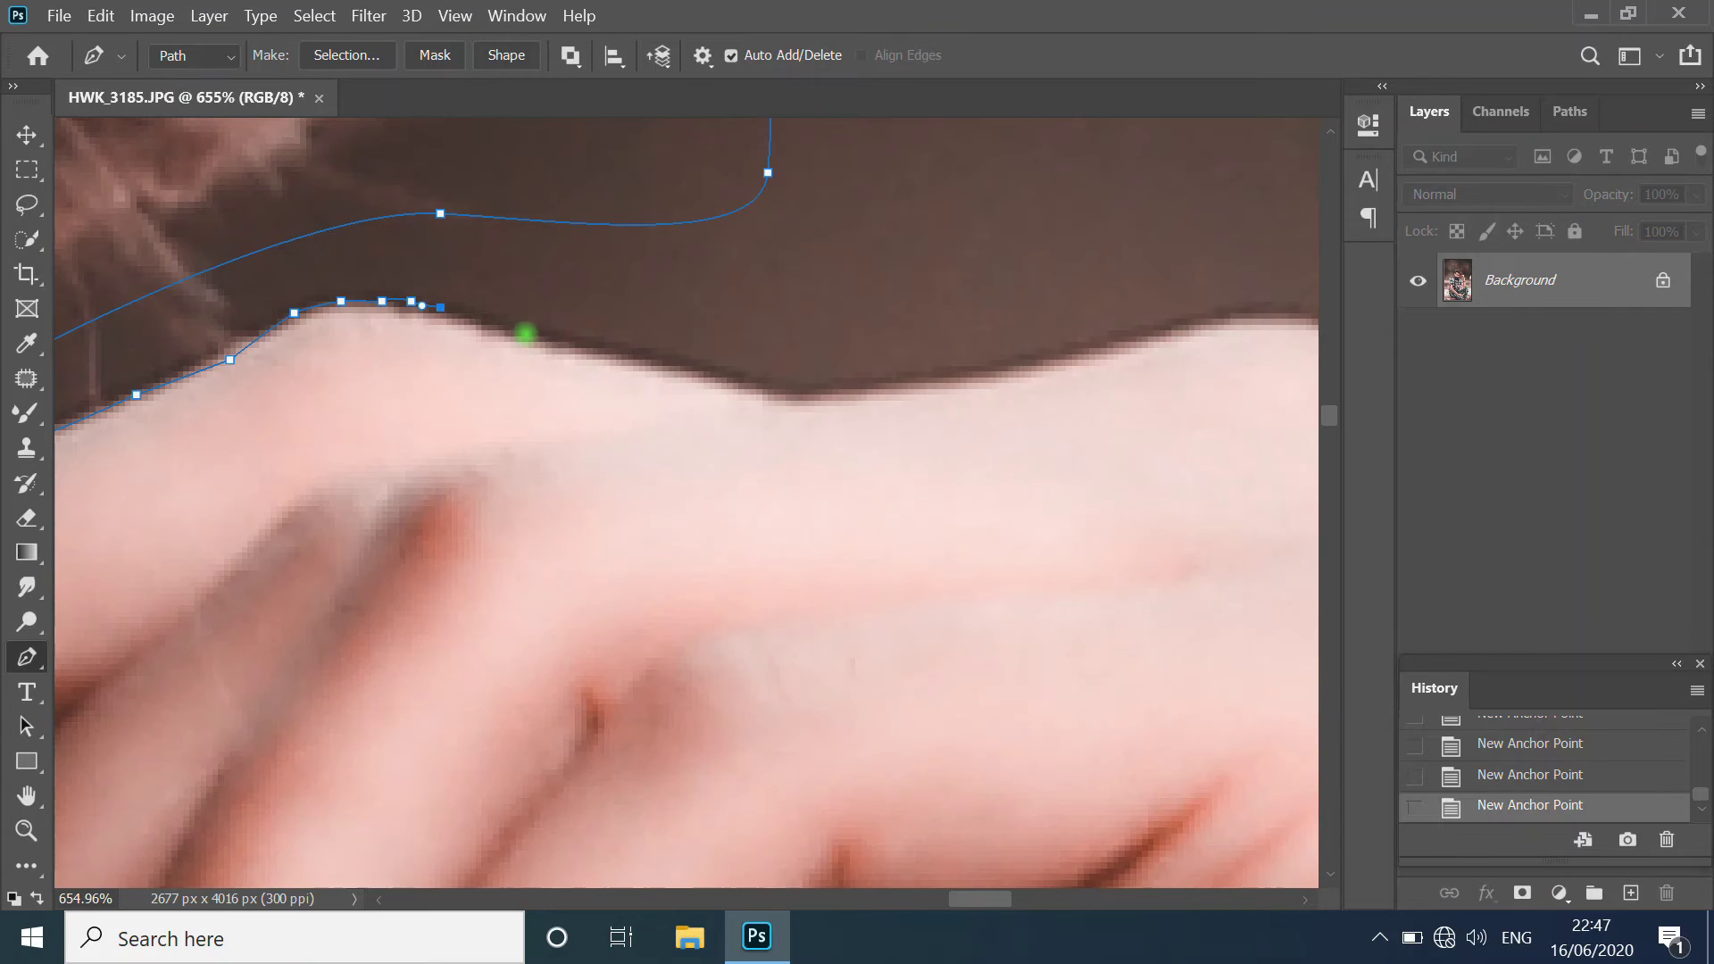
scroll(762, 390, "down", 2)
scroll(565, 371, "up", 2)
key("ctrl+z")
key("ctrl+z")
key("ctrl+z")
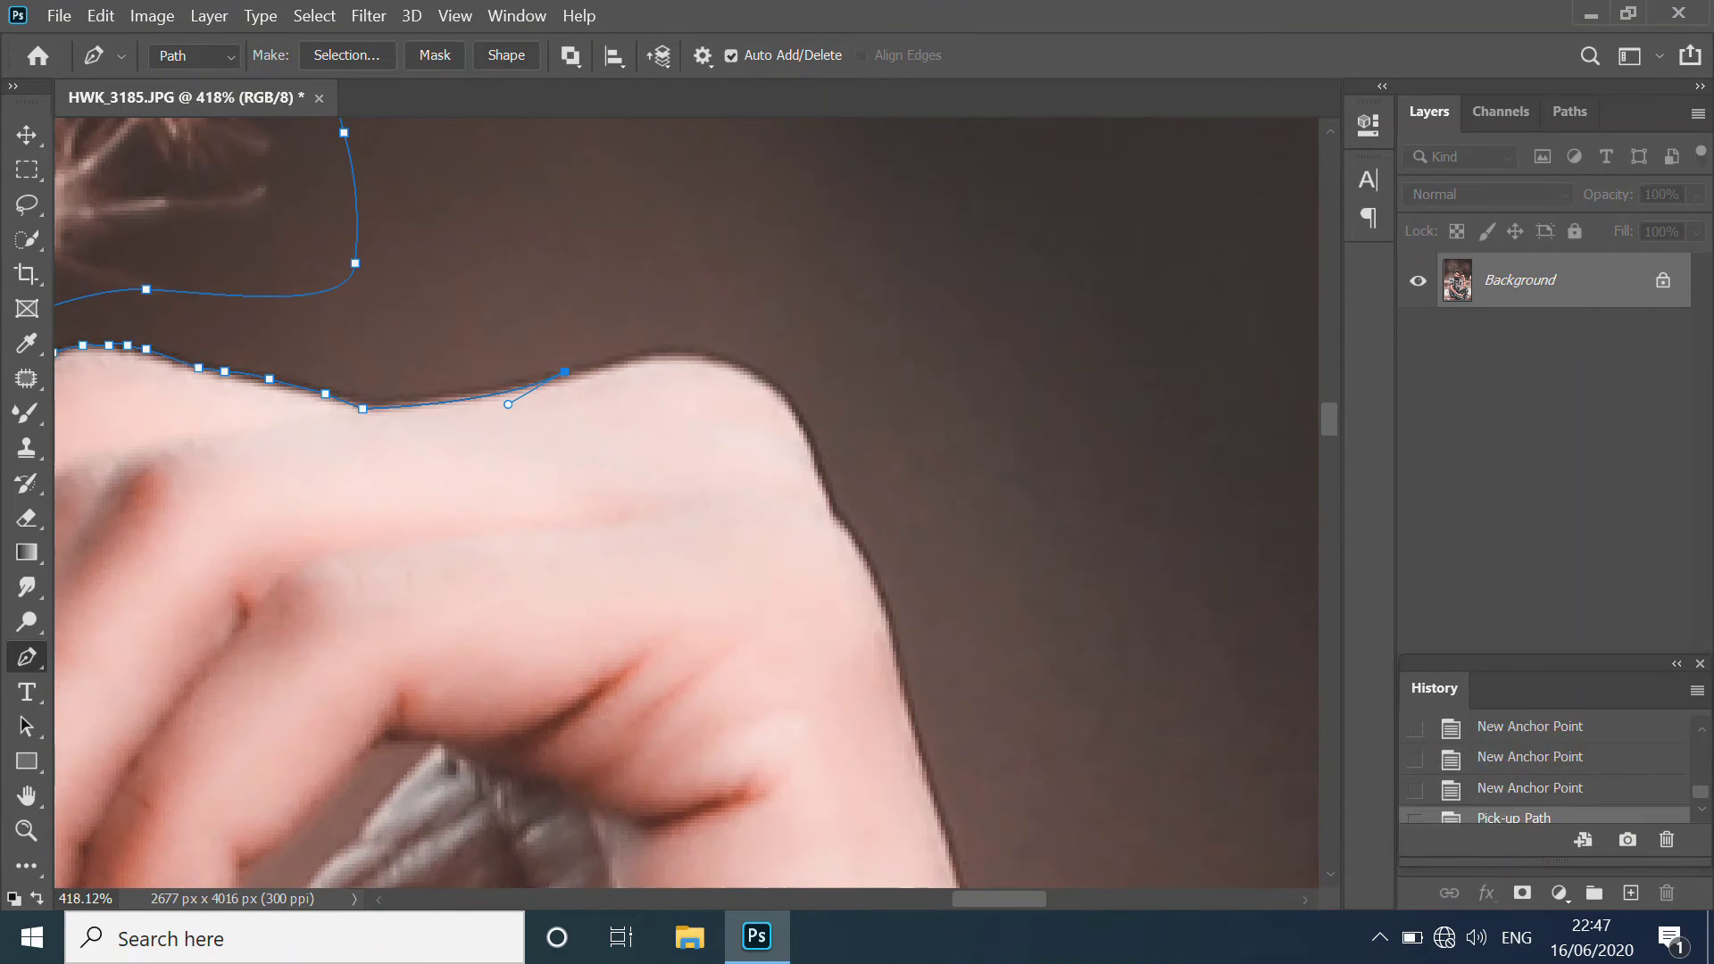
scroll(561, 388, "up", 2)
Step: Outline the knuckles, the hand's top corner, and down the hand and wrist edges
left_click(539, 394)
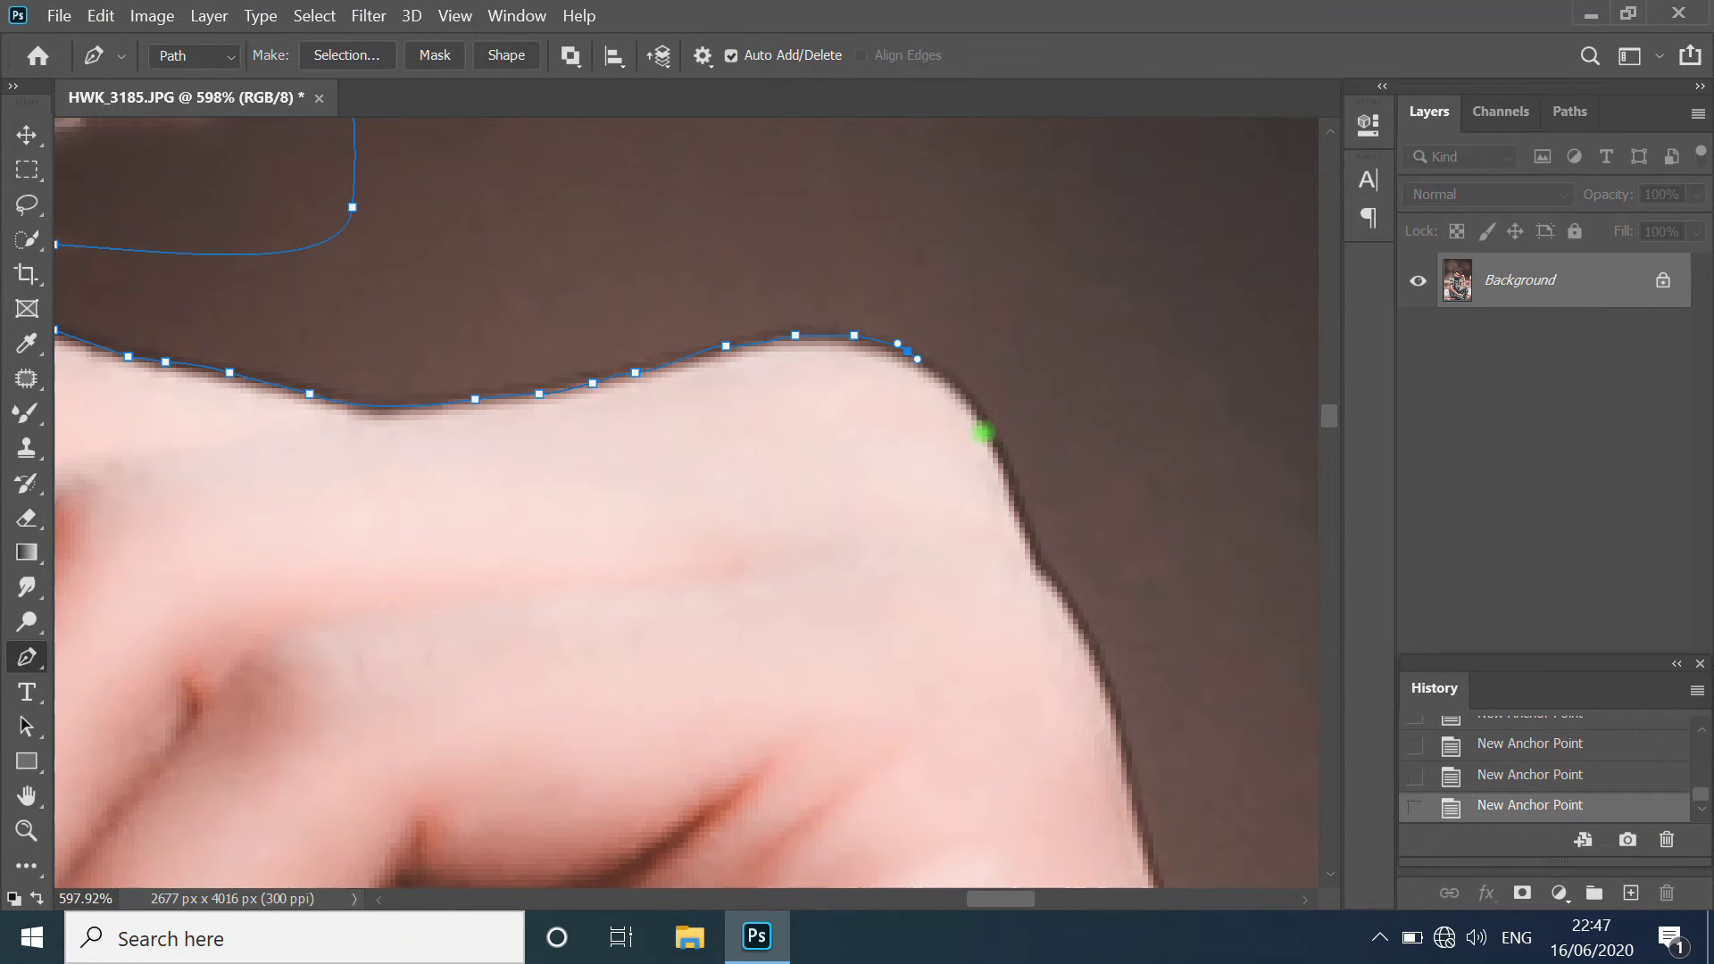
left_click(982, 433)
scroll(982, 433, "down", 2)
scroll(959, 476, "up", 2)
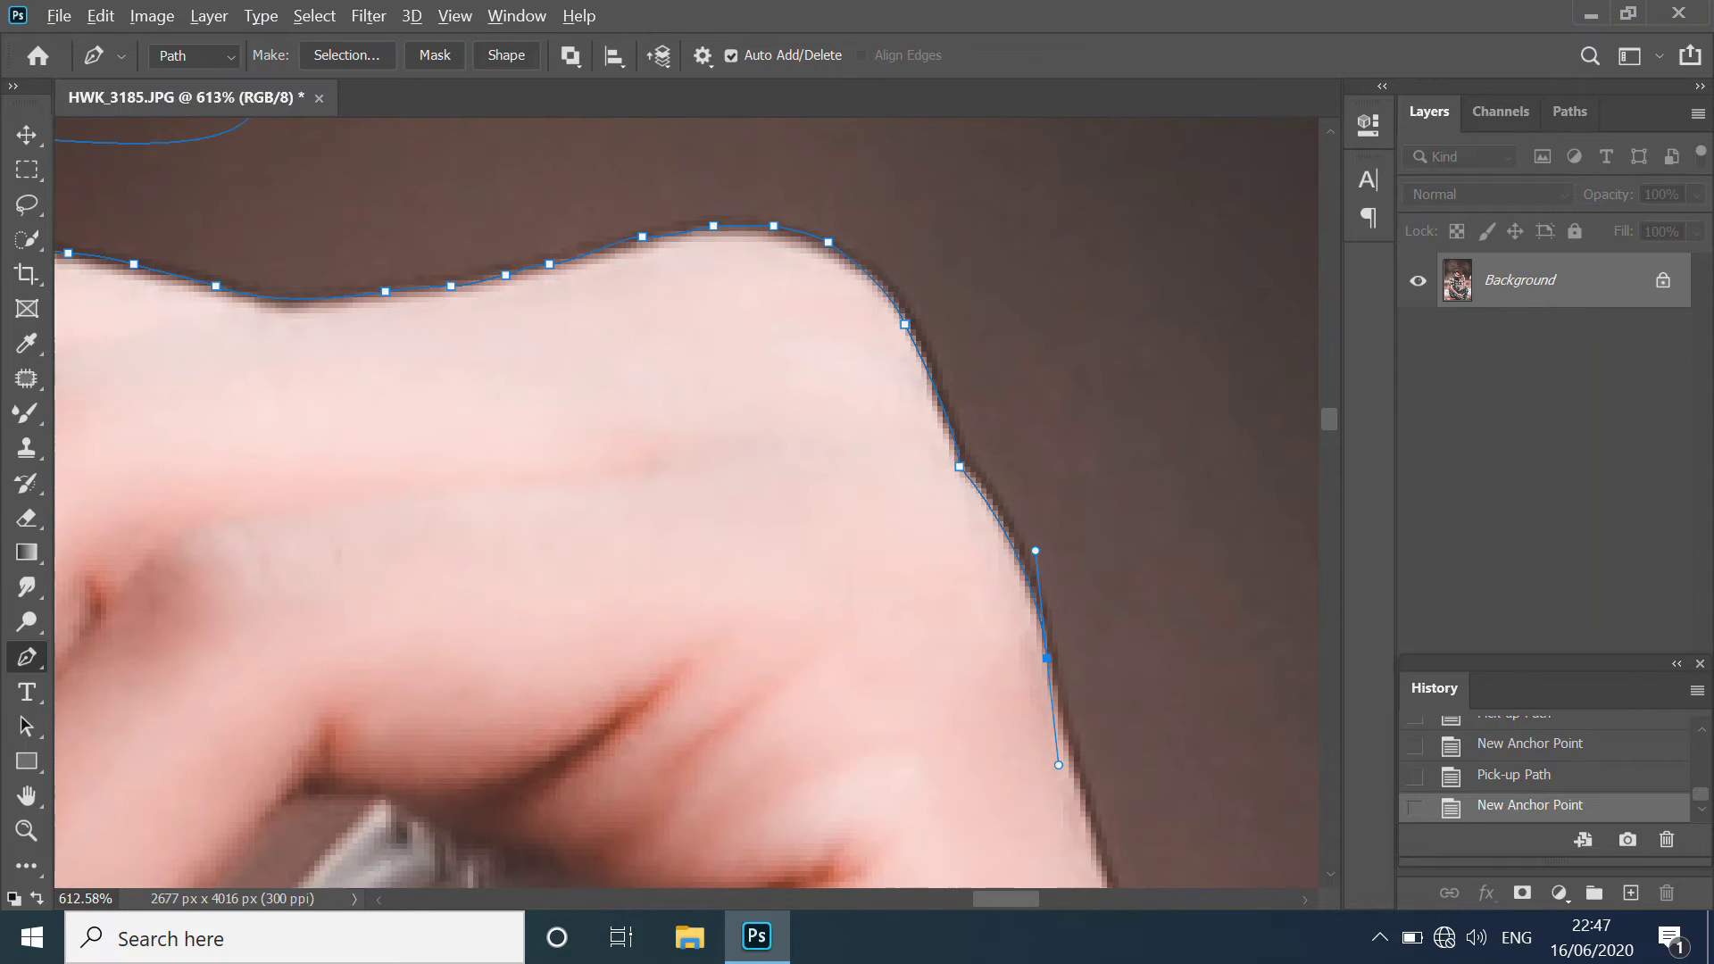
scroll(1058, 765, "down", 2)
left_click(1091, 631)
scroll(1090, 632, "down", 2)
left_click(1148, 678)
left_click(1209, 658)
left_click(1259, 789)
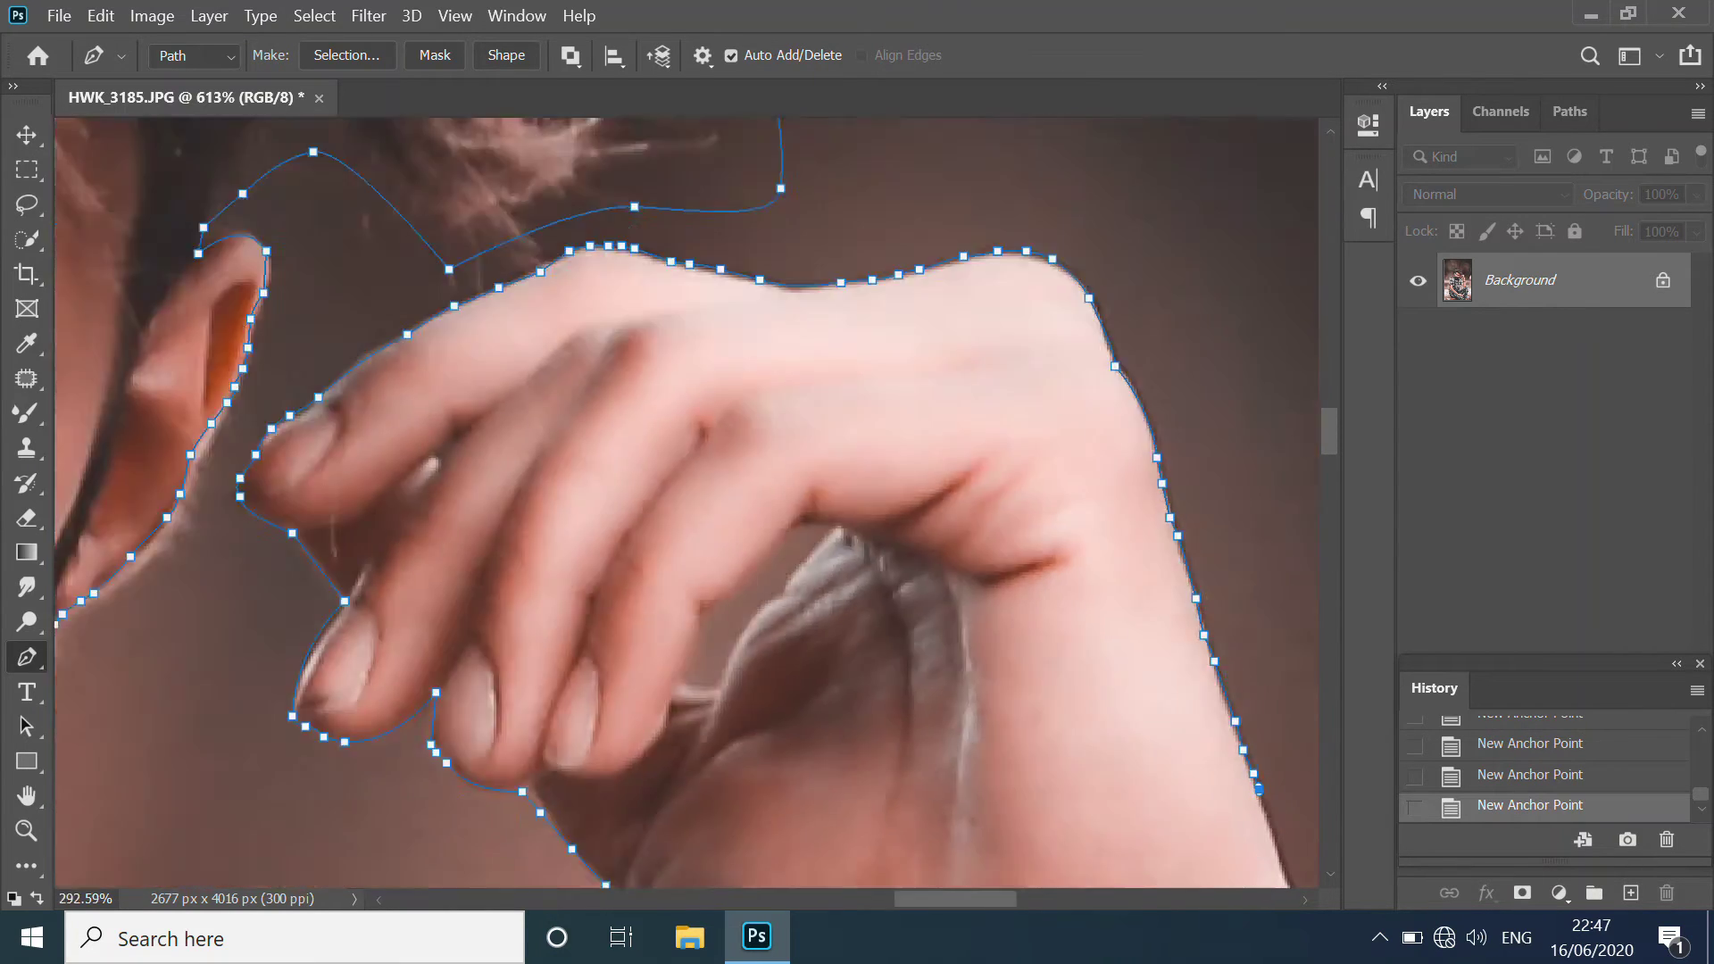
scroll(1259, 789, "down", 2)
scroll(940, 386, "up", 2)
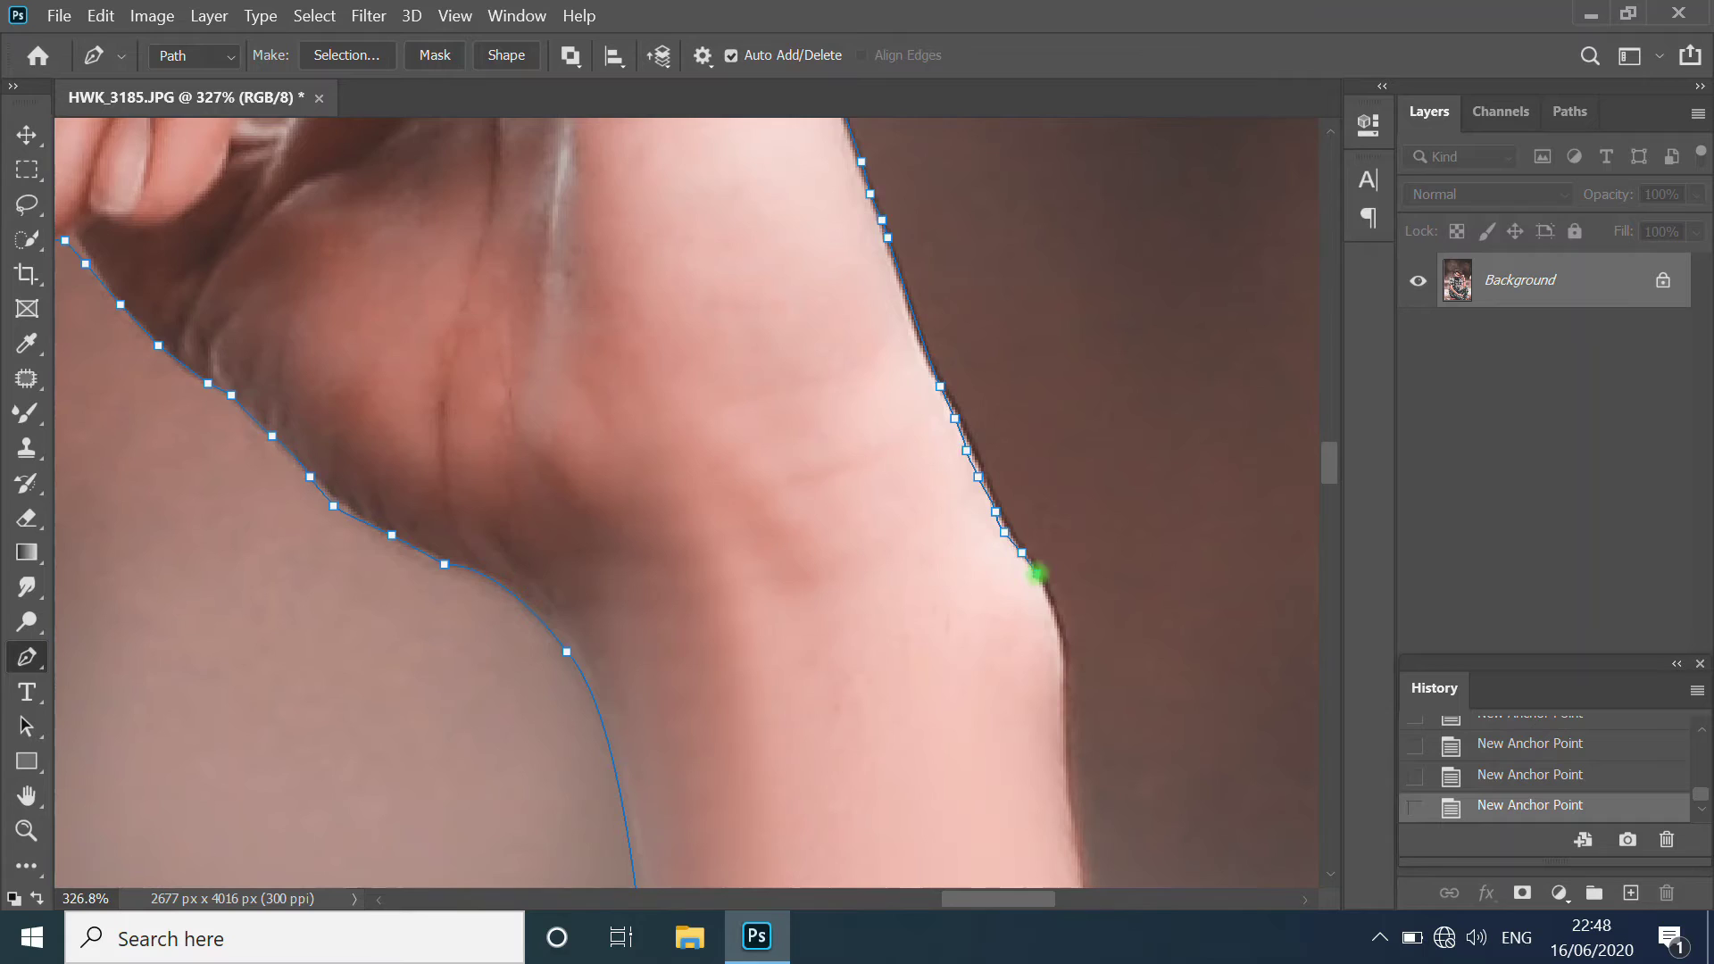
scroll(1063, 536, "down", 4)
left_click(1157, 595)
key("ctrl+z")
left_click(1175, 654)
scroll(912, 353, "down", 3)
scroll(913, 352, "up", 3)
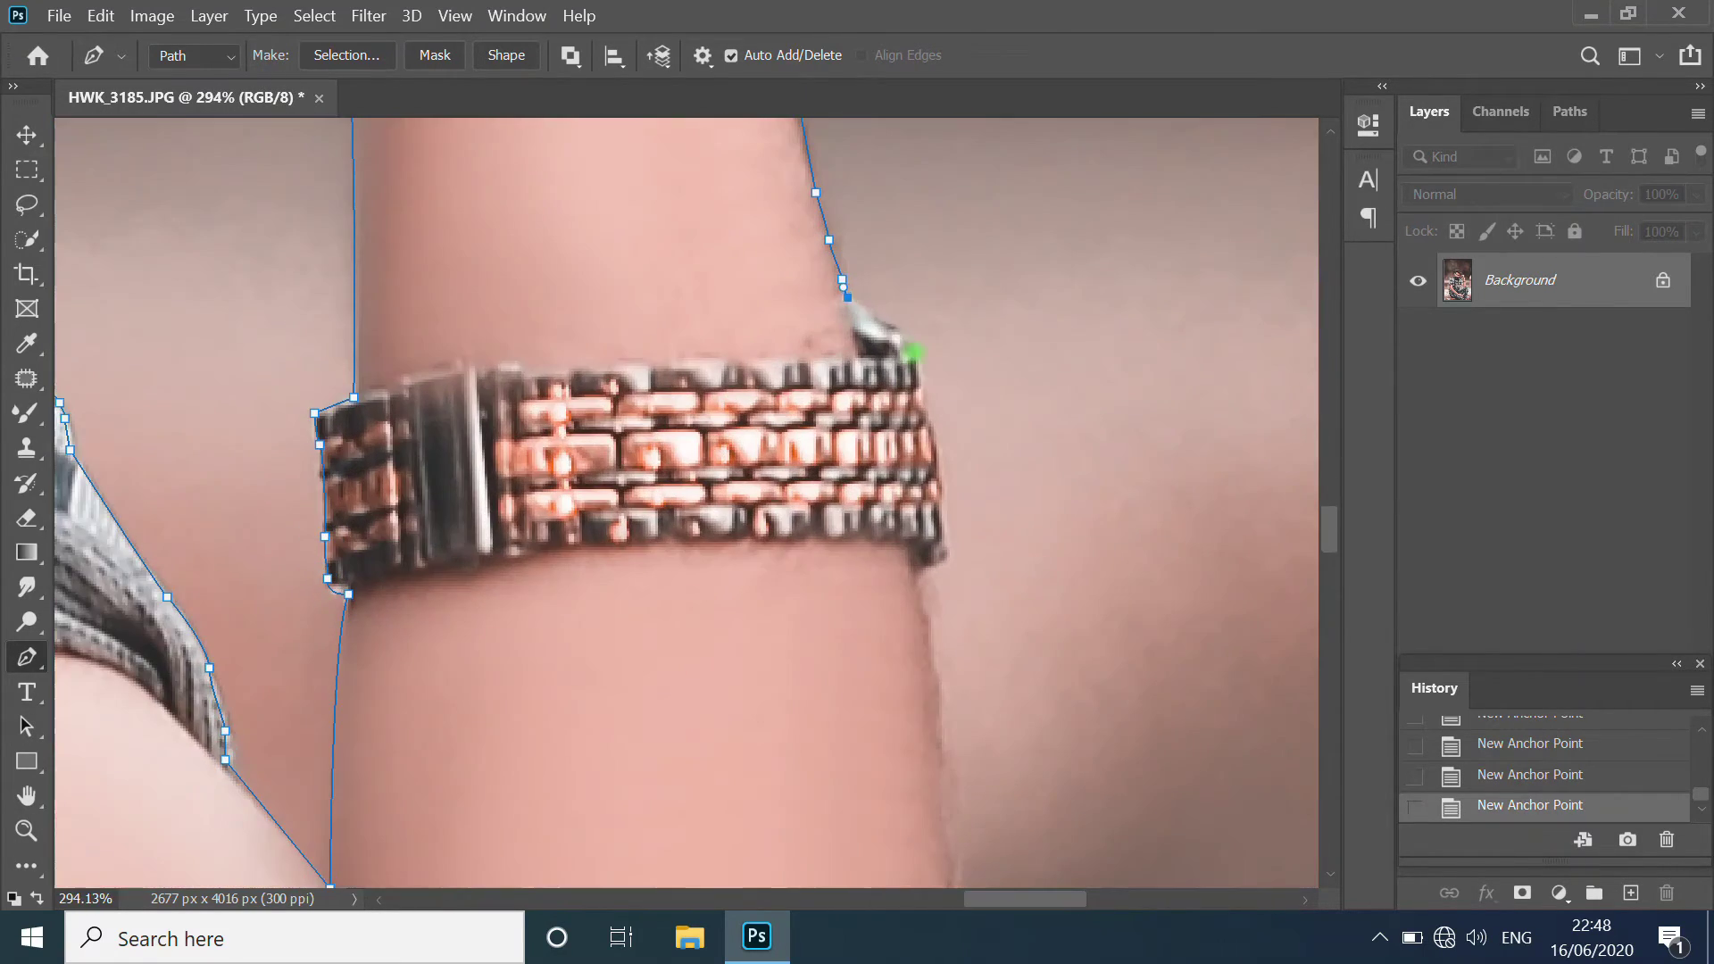
scroll(913, 351, "down", 1)
Step: Extend the path past the bracelet's right edge along the jeans to the knee
left_click(926, 371)
scroll(926, 372, "down", 2)
scroll(952, 661, "up", 1)
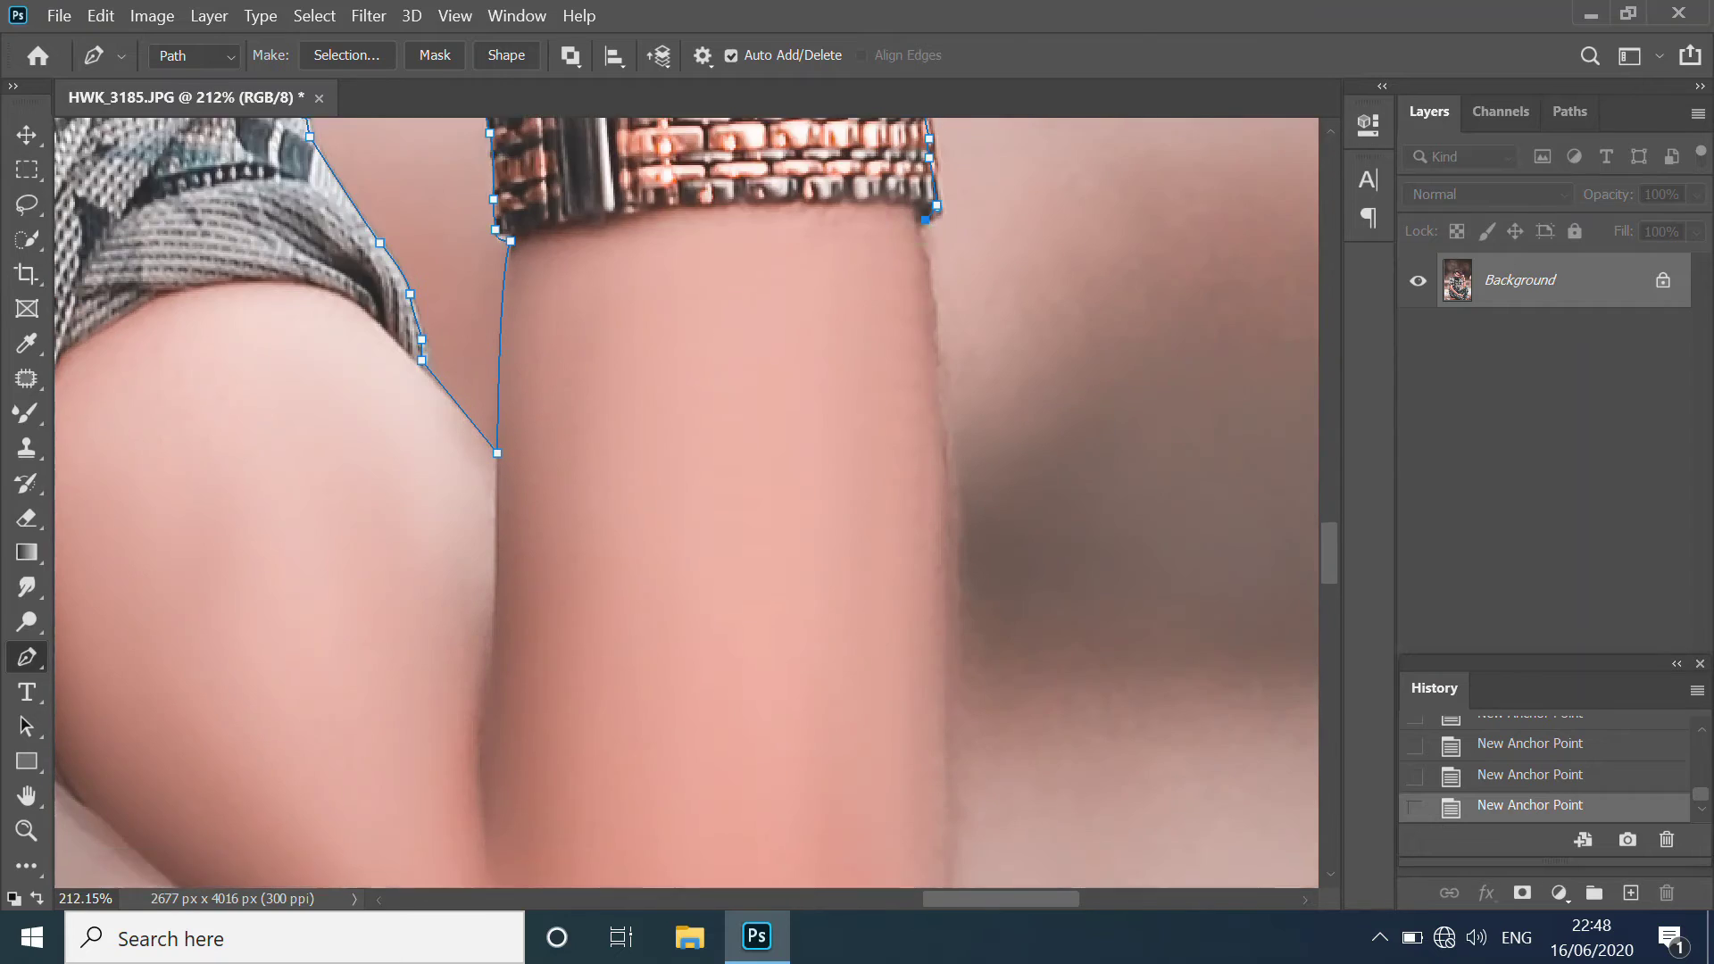
scroll(952, 673, "down", 1)
scroll(952, 673, "up", 2)
left_click(1148, 681)
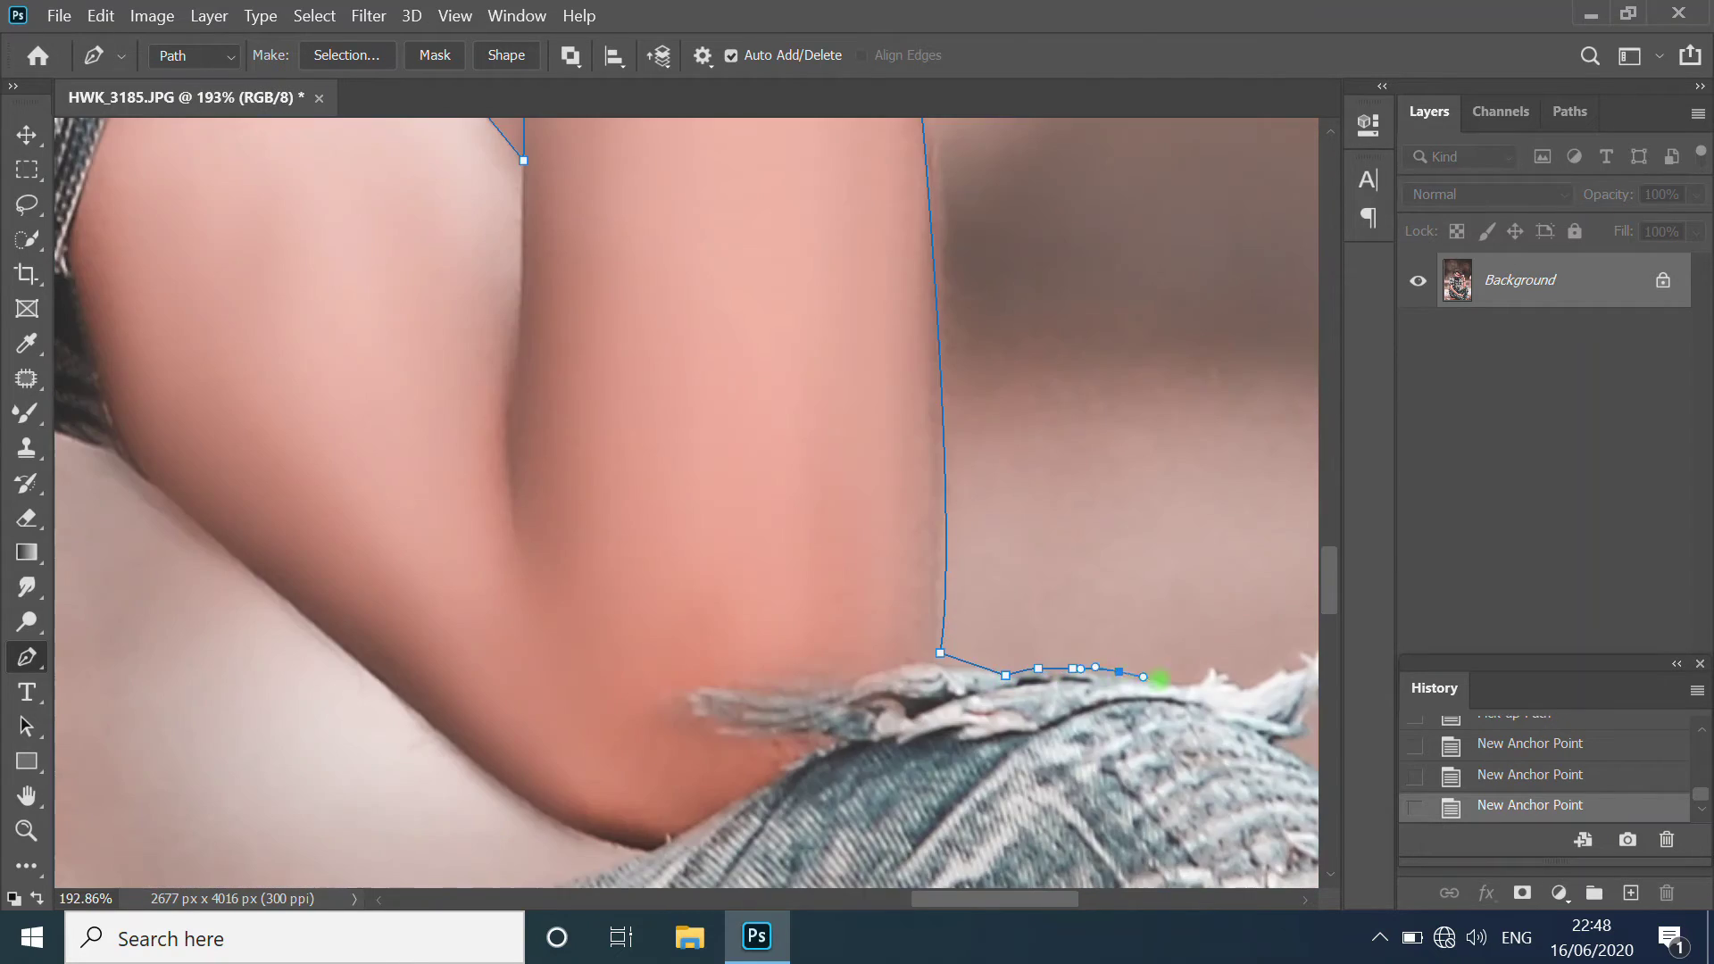
scroll(1148, 681, "up", 2)
scroll(842, 649, "up", 1)
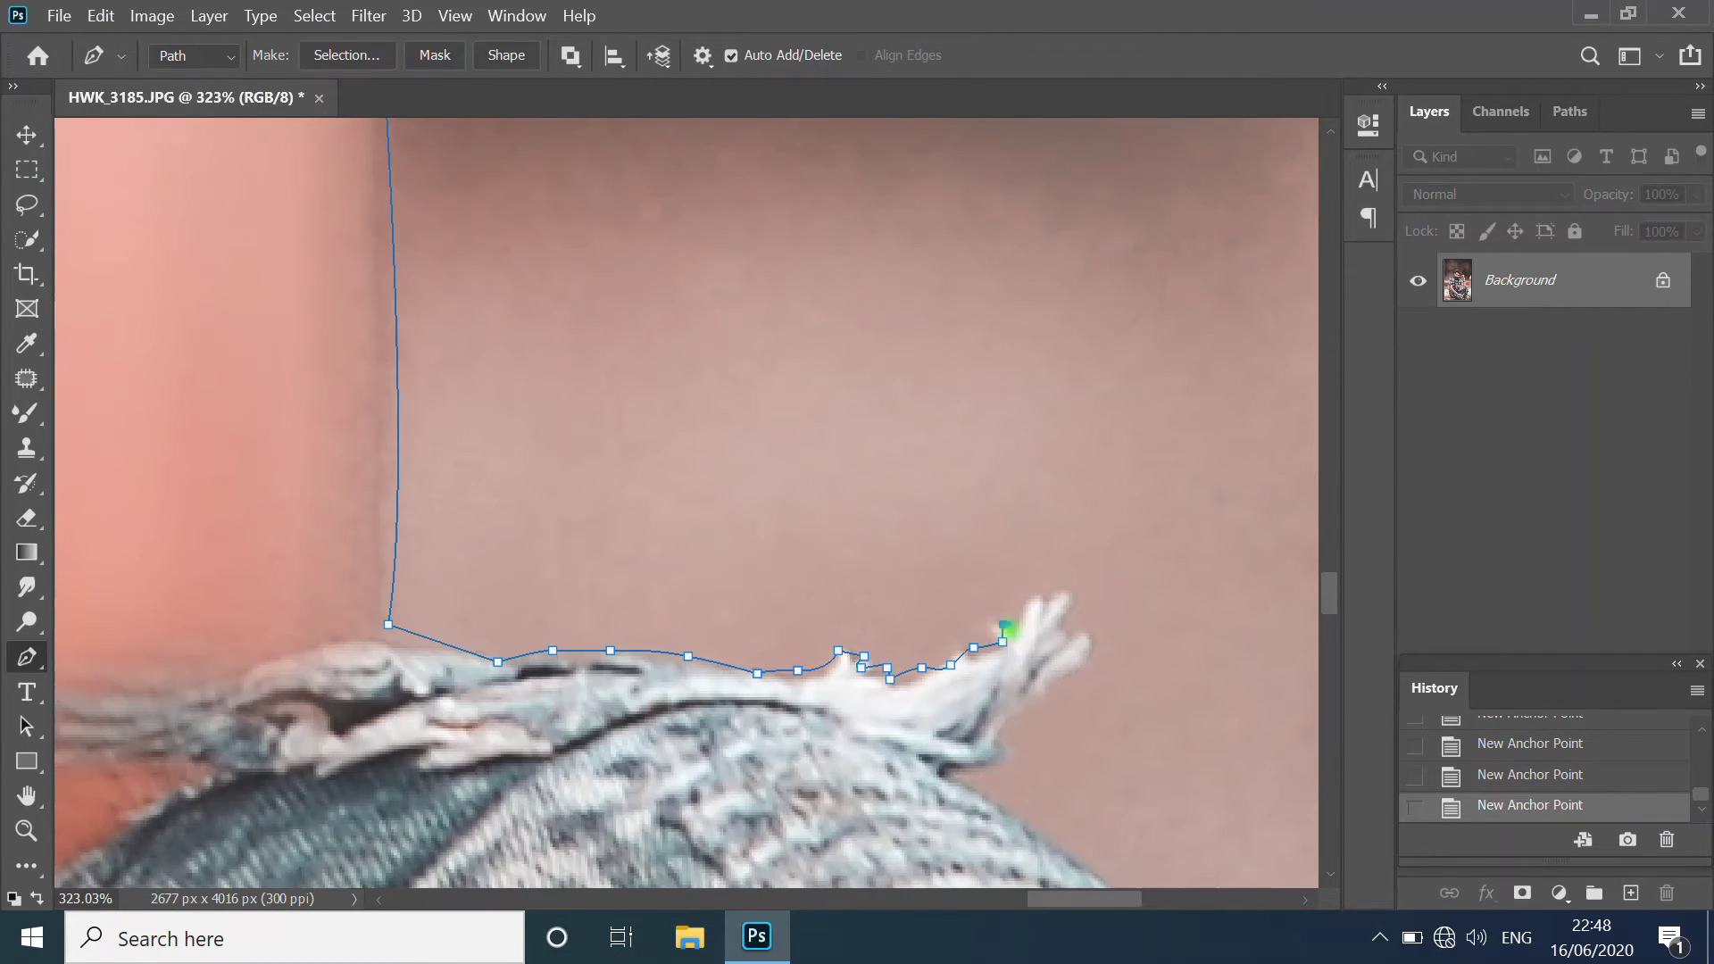
scroll(948, 766, "down", 3)
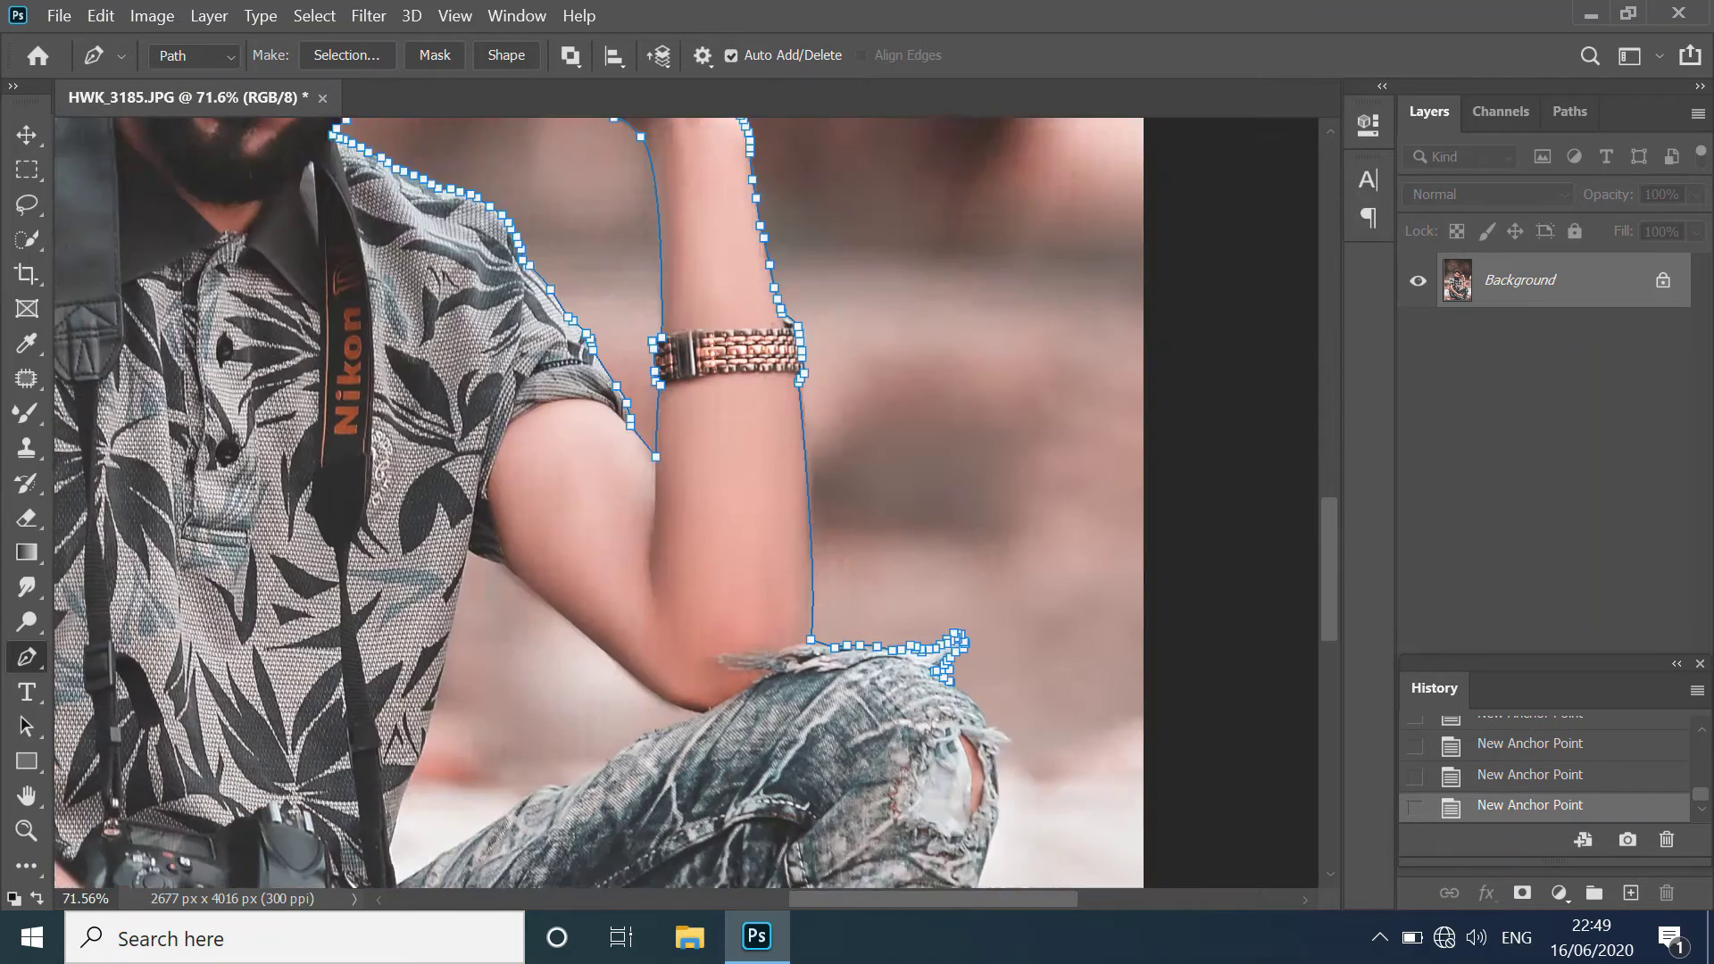
scroll(980, 393, "up", 2)
left_click(1045, 446)
scroll(1021, 464, "down", 3)
scroll(1013, 299, "up", 2)
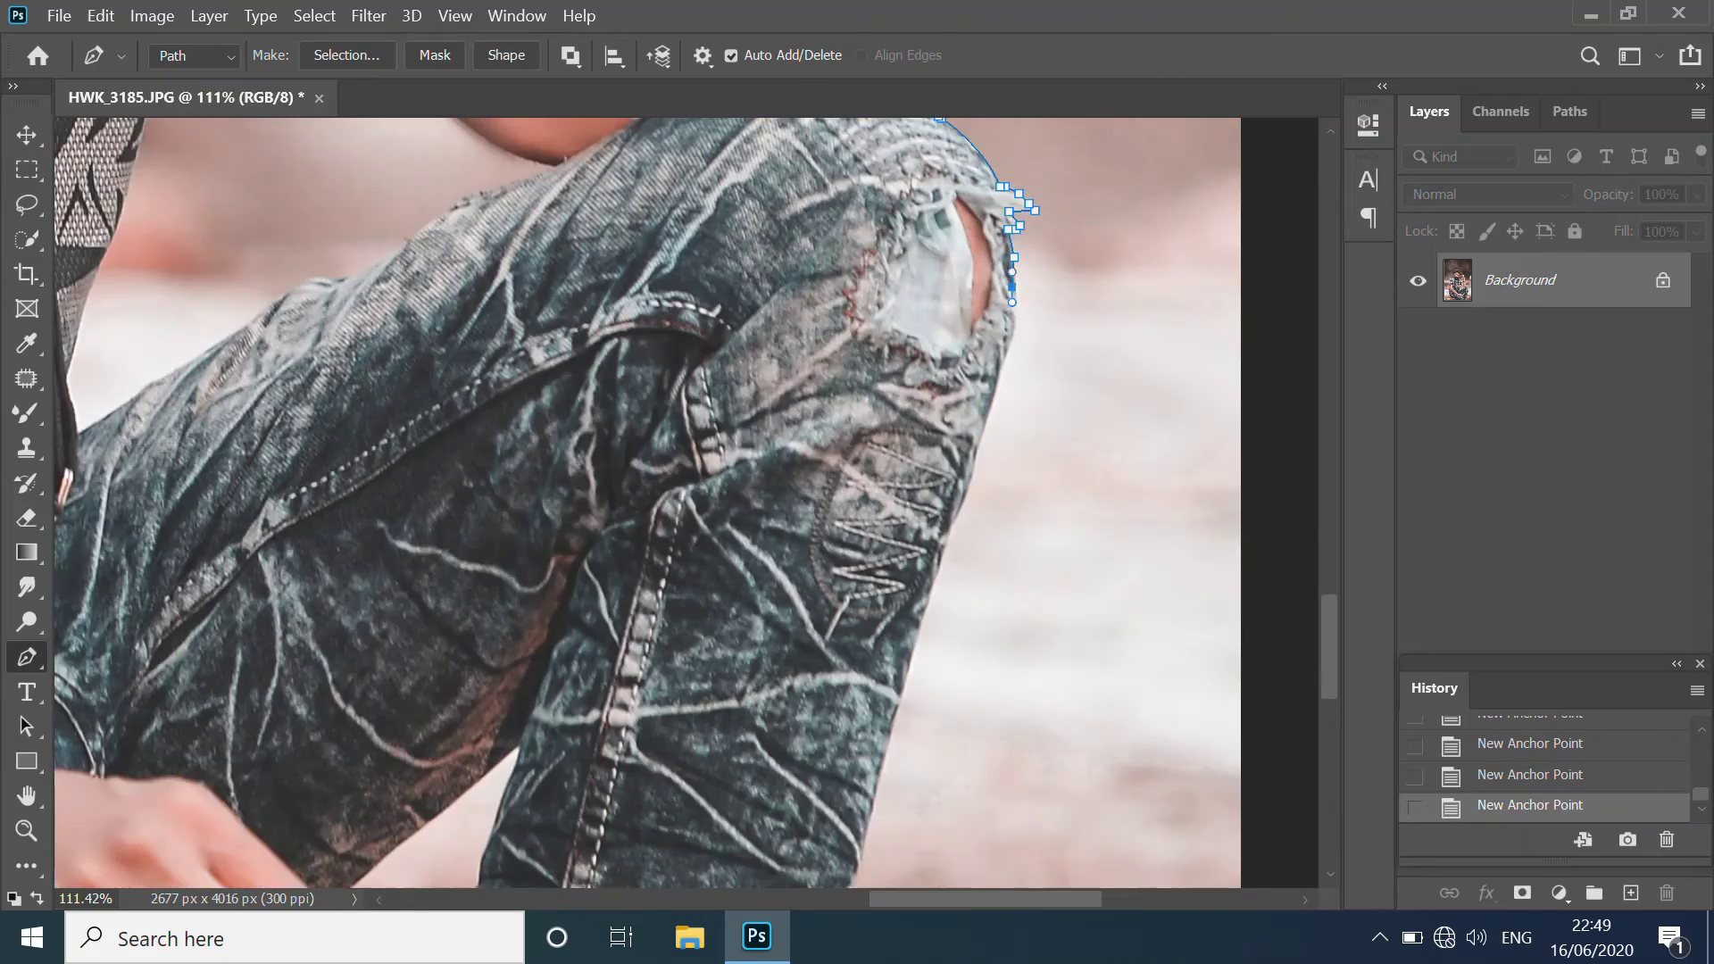
scroll(991, 411, "down", 3)
scroll(964, 440, "up", 2)
scroll(983, 357, "down", 2)
scroll(986, 272, "up", 1)
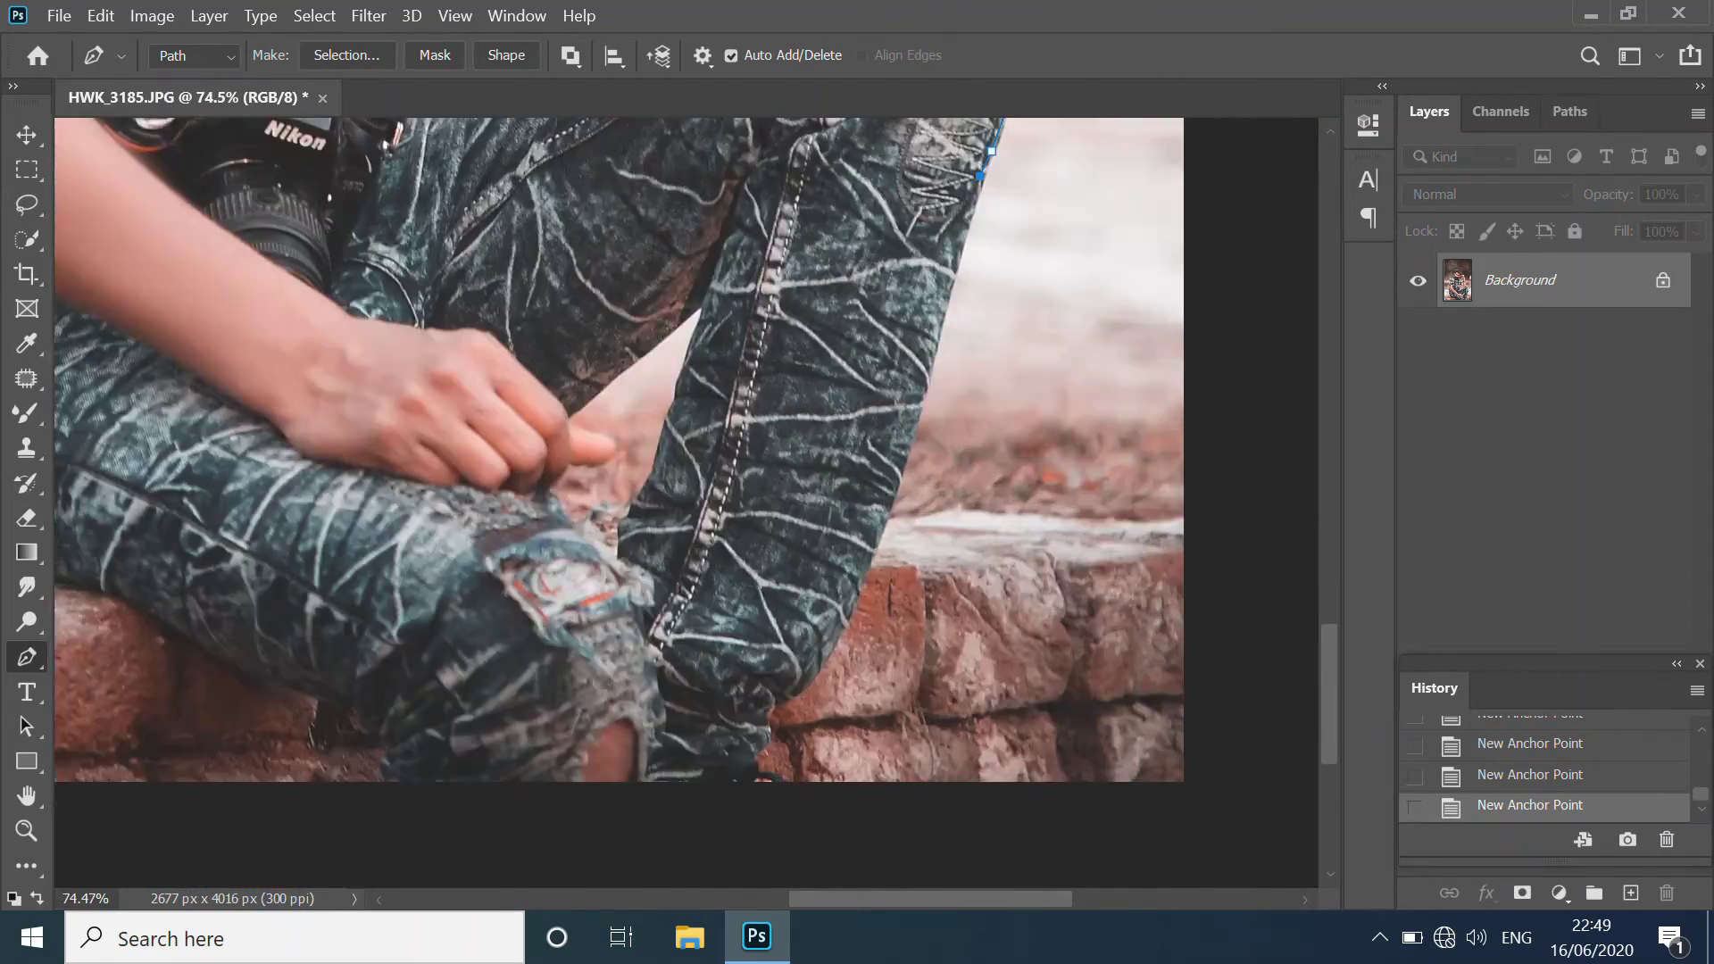
scroll(950, 384, "up", 1)
scroll(936, 409, "up", 1)
scroll(834, 576, "up", 2)
Step: Trace down the jeans and along the bricks, closing the path at the bottom-left corner
left_click(834, 576)
scroll(834, 625, "down", 4)
scroll(834, 708, "up", 4)
left_click(834, 708)
scroll(834, 708, "down", 3)
scroll(746, 701, "up", 3)
left_click(911, 710)
scroll(911, 709, "down", 3)
scroll(998, 562, "up", 2)
left_click(998, 563)
scroll(999, 563, "down", 5)
scroll(502, 768, "up", 5)
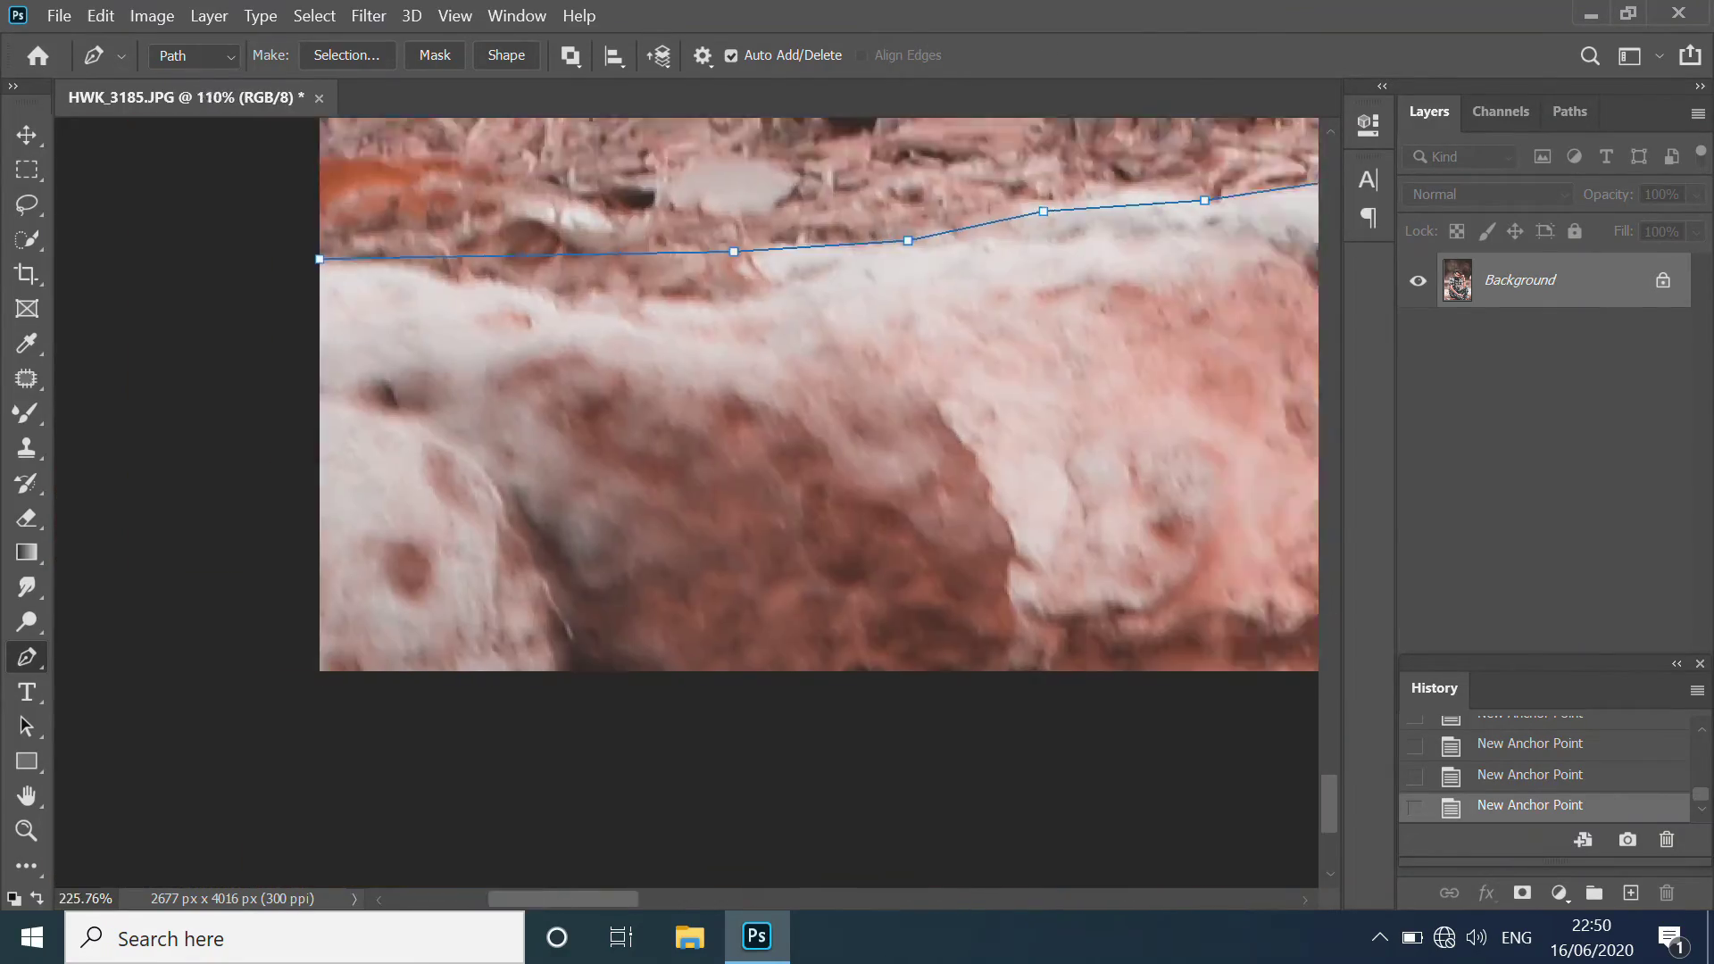
left_click(364, 509)
scroll(363, 509, "down", 4)
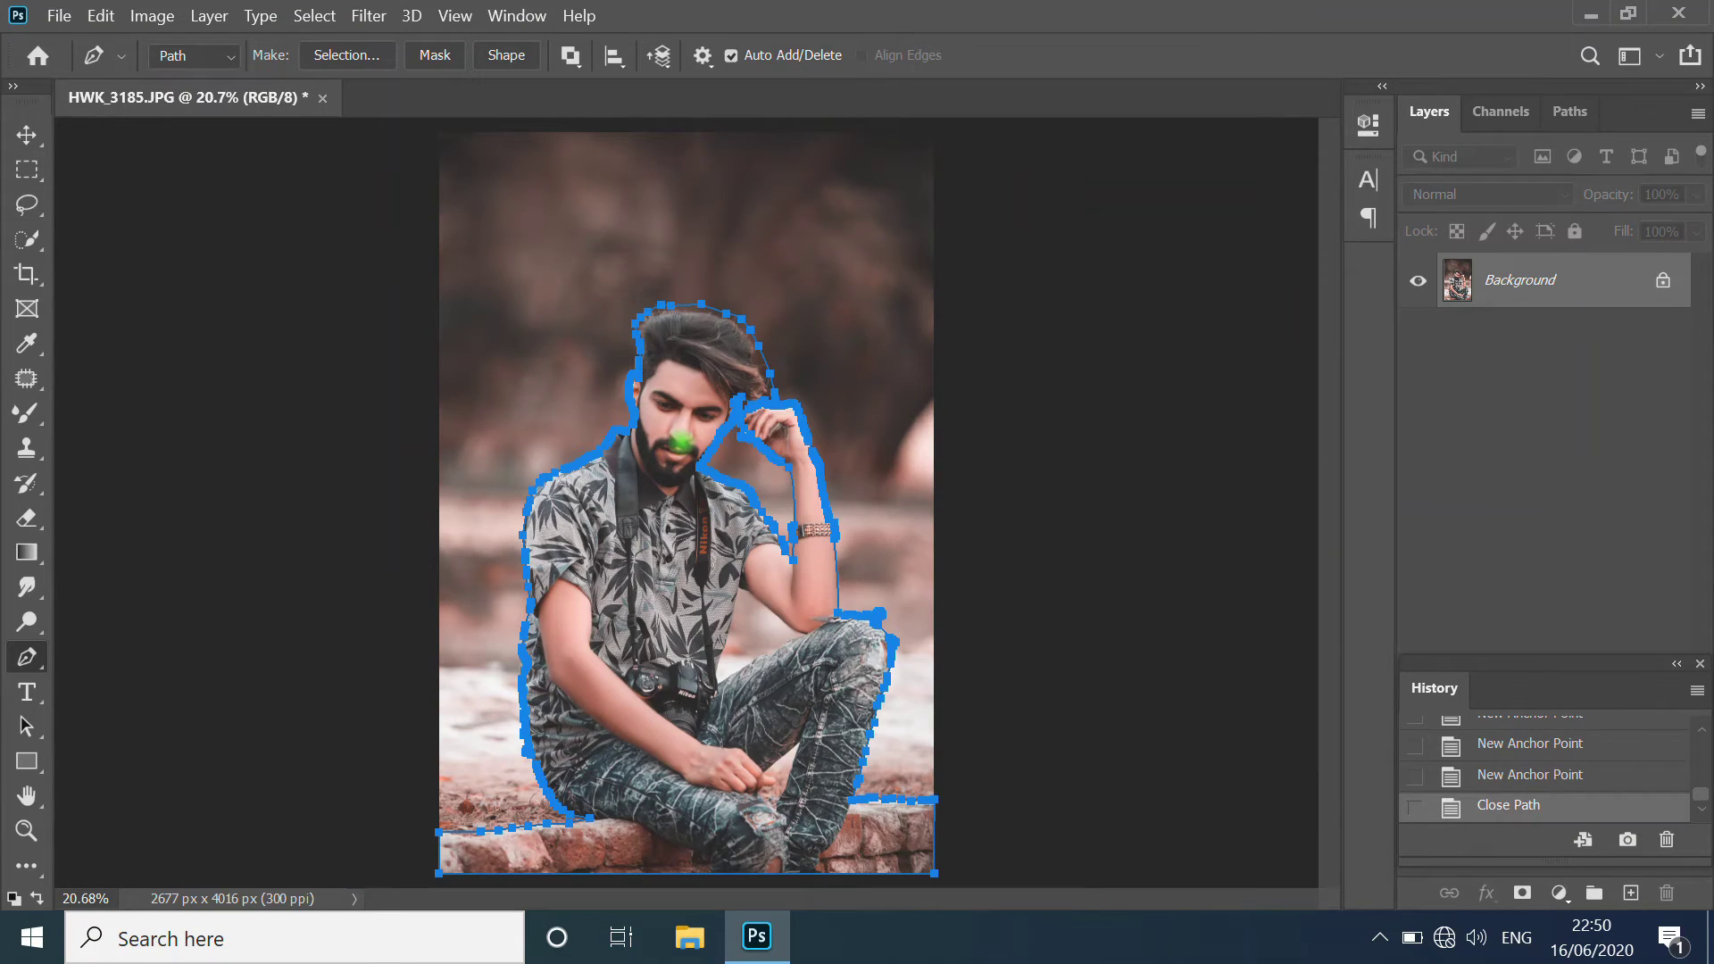
Step: Convert the closed path into a selection with a 2 px feather radius
right_click(680, 441)
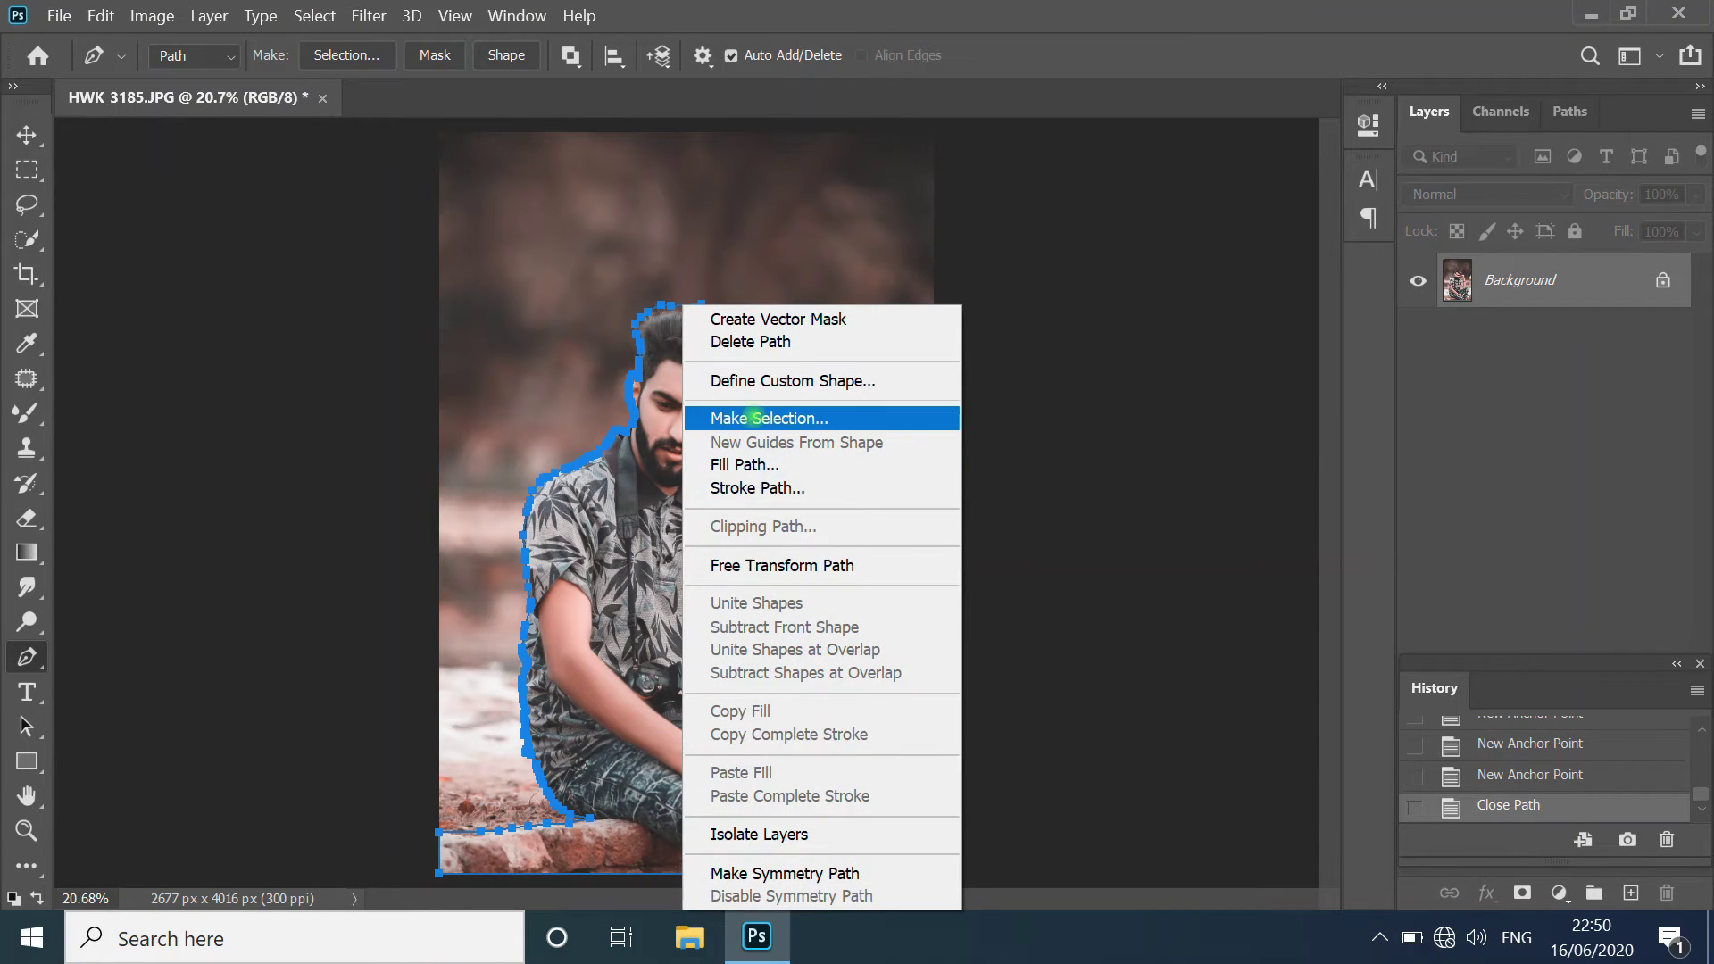
left_click(755, 416)
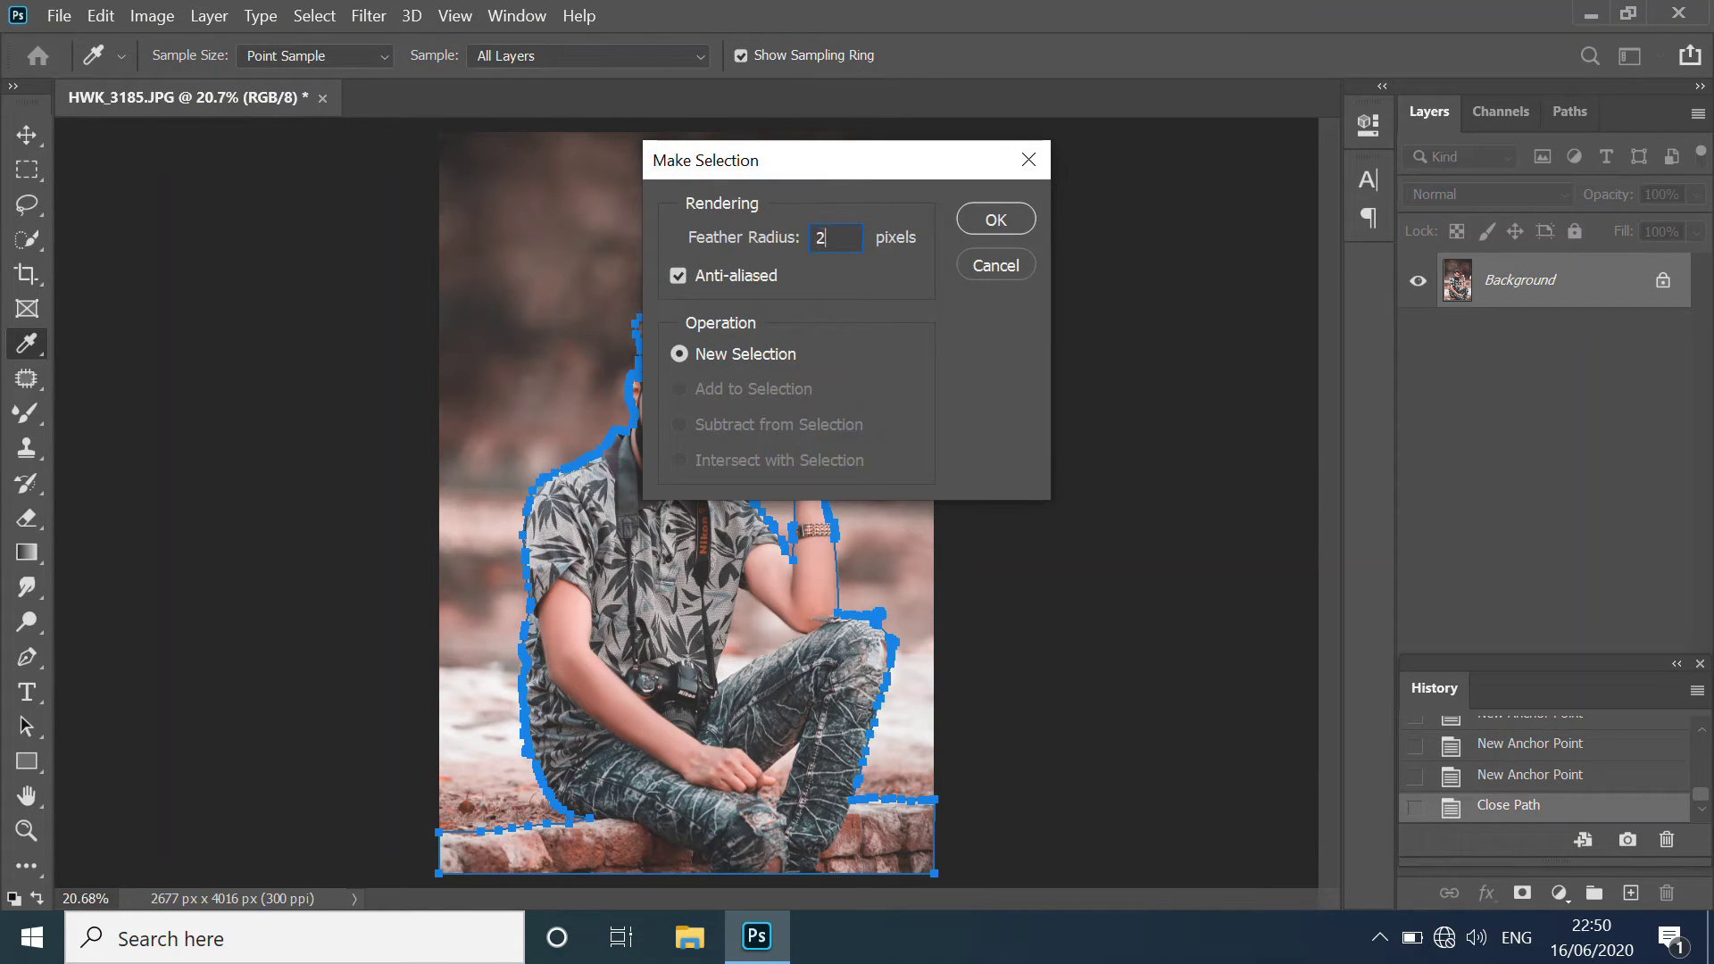
left_click(996, 216)
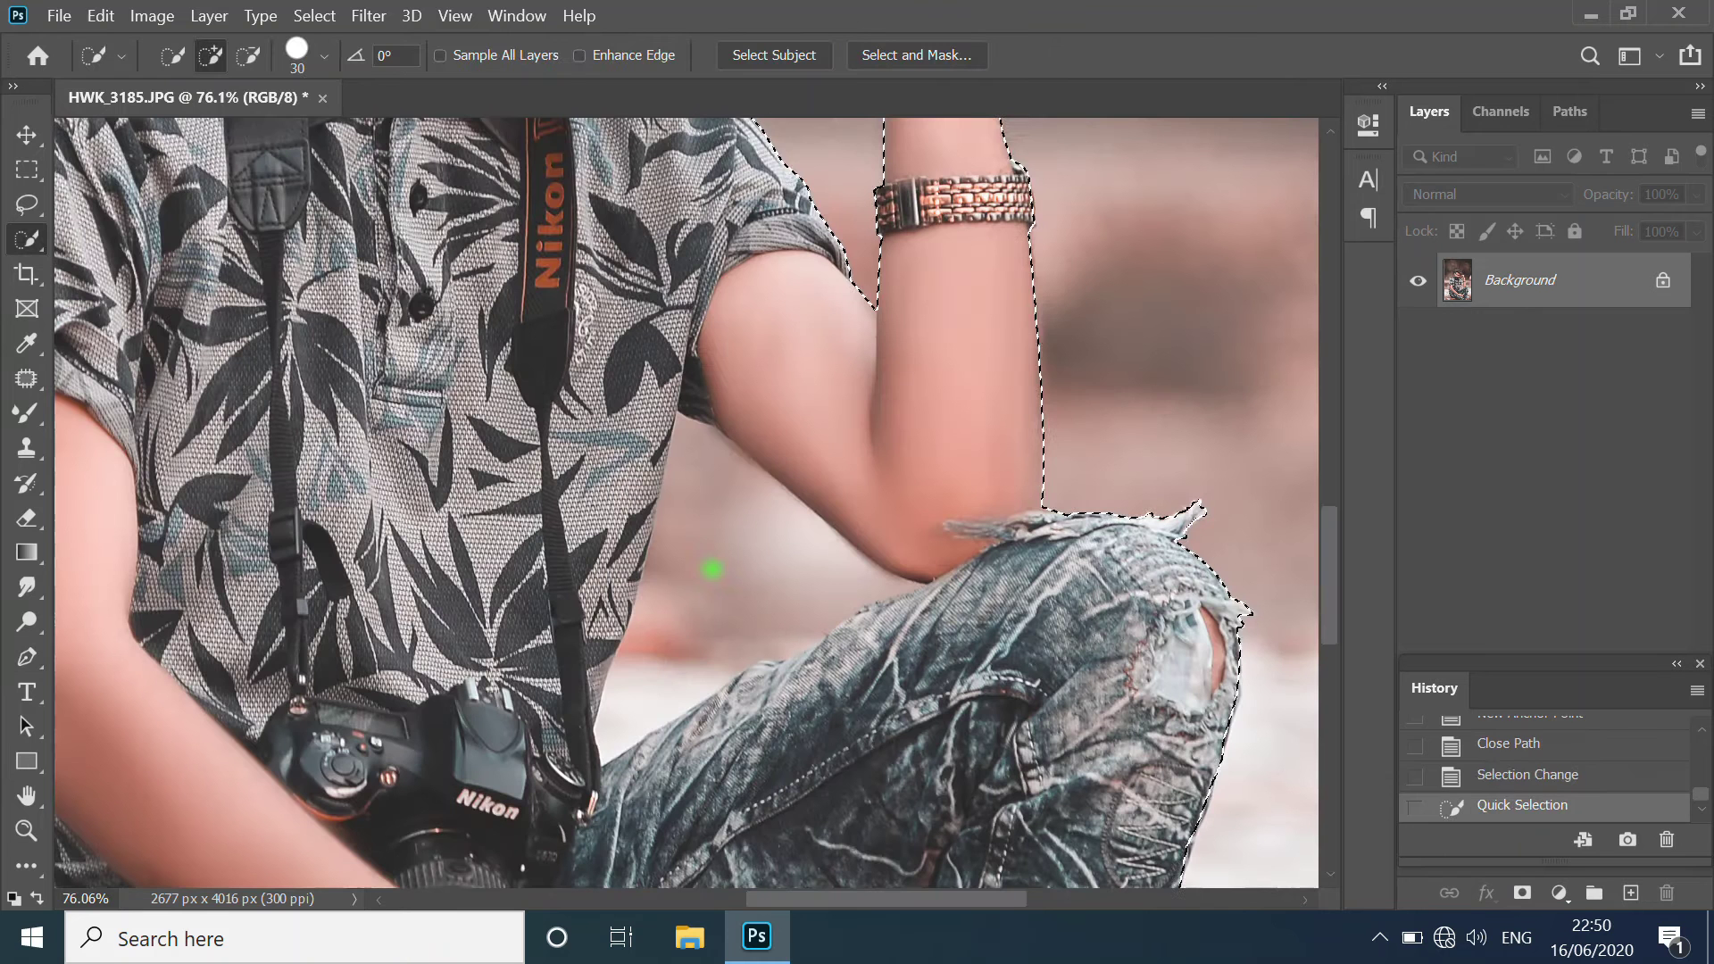
Step: Touch up the selection edge near the arm with the Quick Selection tool
left_click(713, 567)
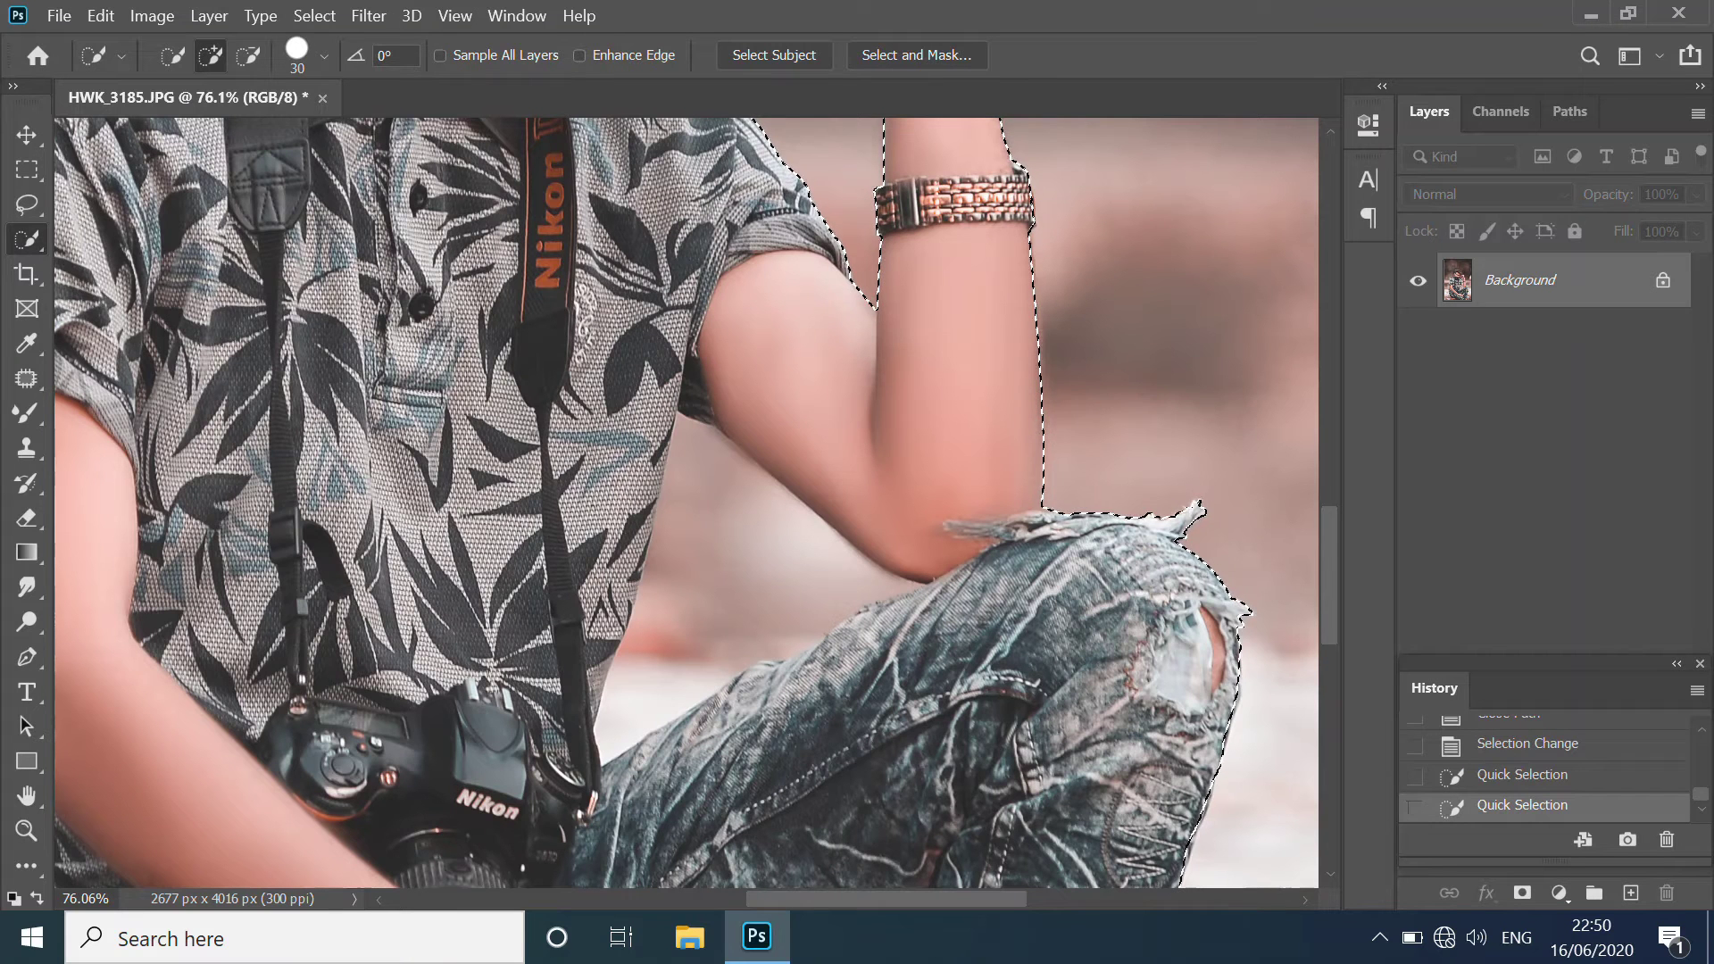
right_click(26, 238)
left_click(746, 566)
scroll(746, 566, "down", 3)
scroll(745, 566, "down", 2)
Step: In Select and Mask, paint the hair edges with a resized Refine Edge Brush
left_click(917, 55)
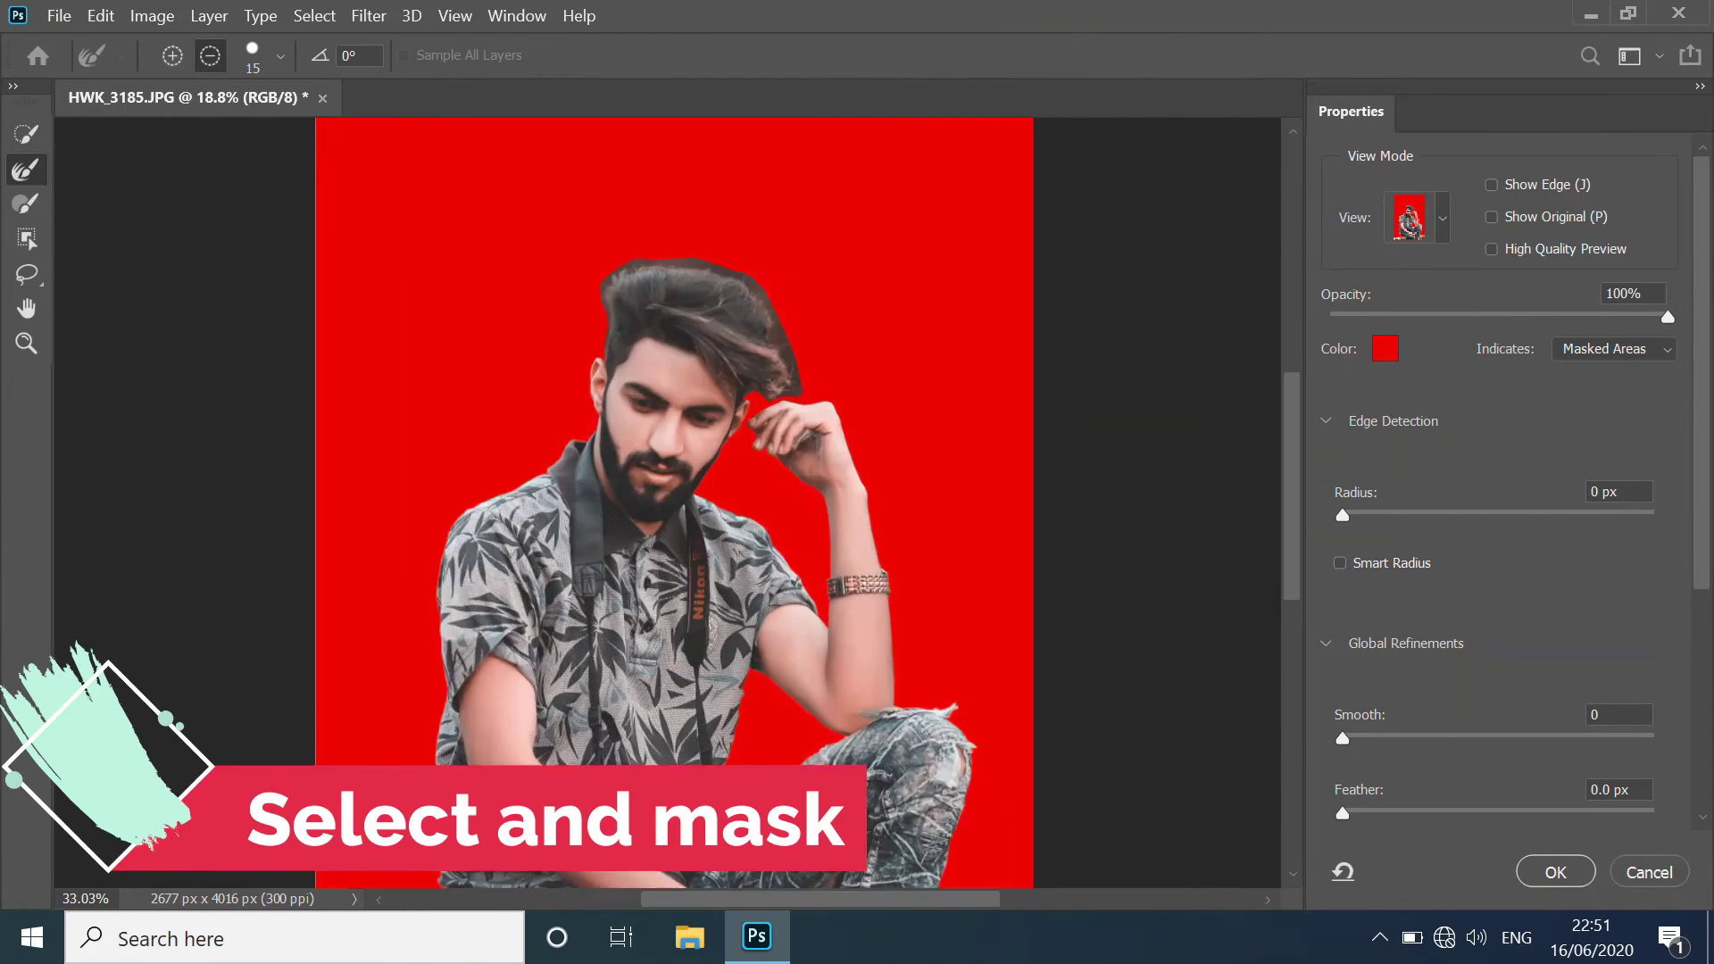
scroll(656, 347, "up", 10)
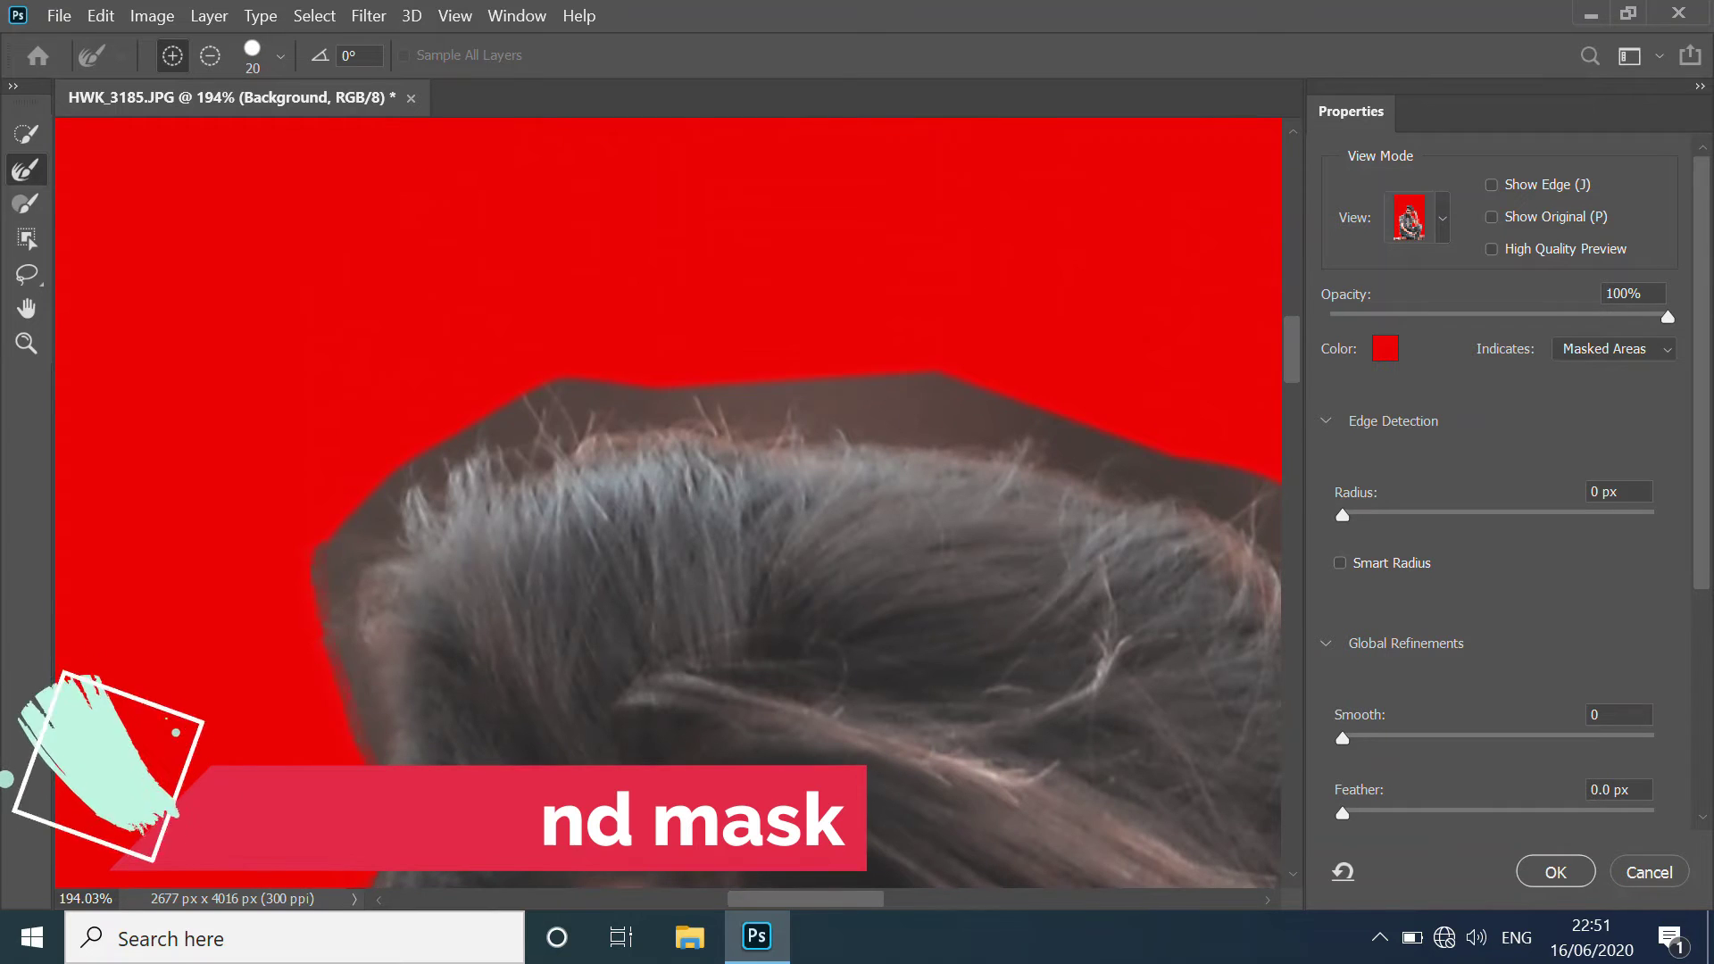
key("bracketright")
key("bracketright")
scroll(346, 557, "up", 3)
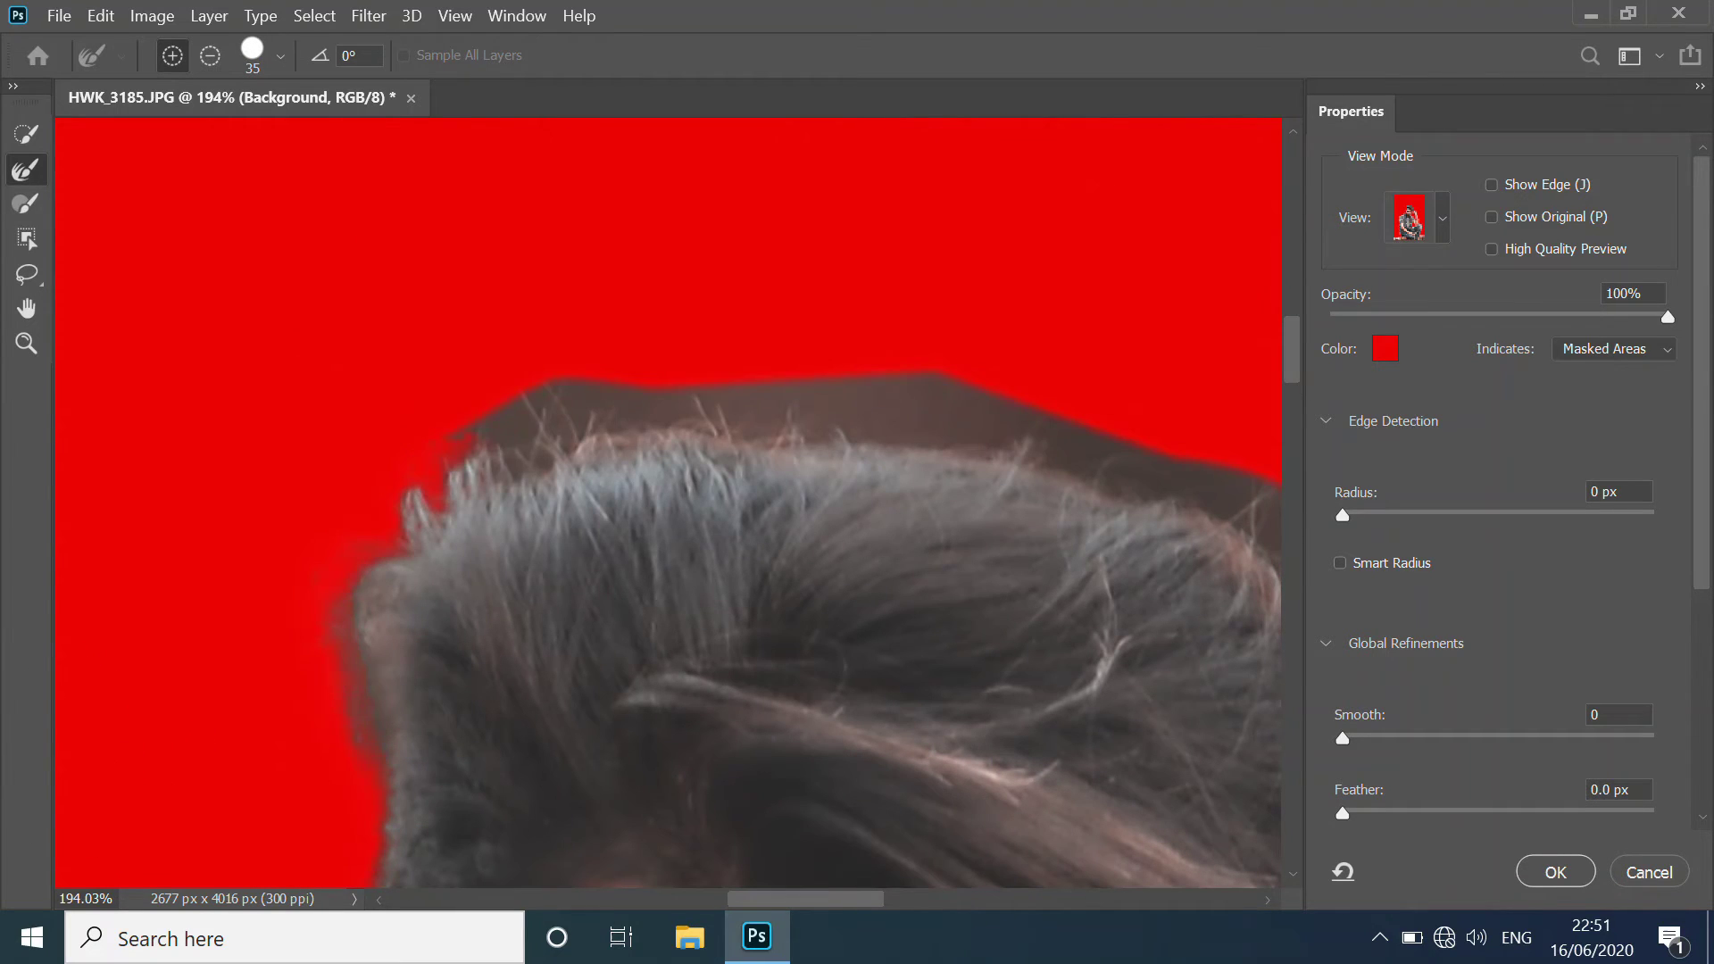
scroll(670, 500, "down", 5)
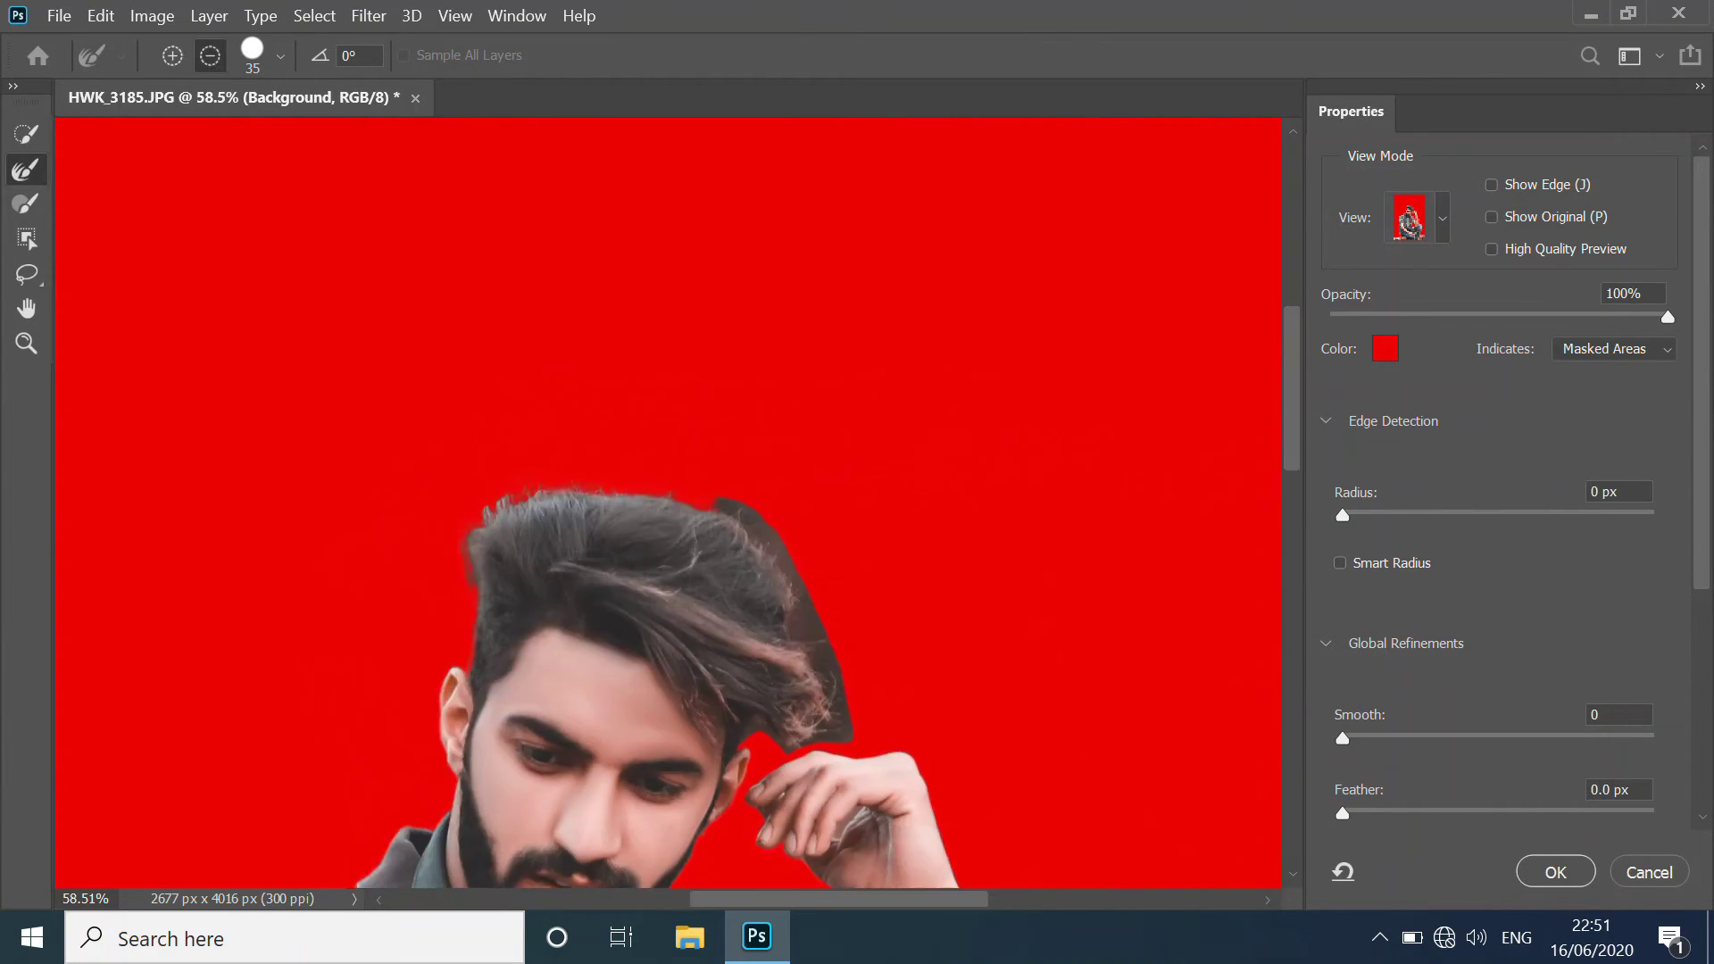
scroll(669, 500, "up", 4)
key("bracketright")
scroll(669, 500, "down", 3)
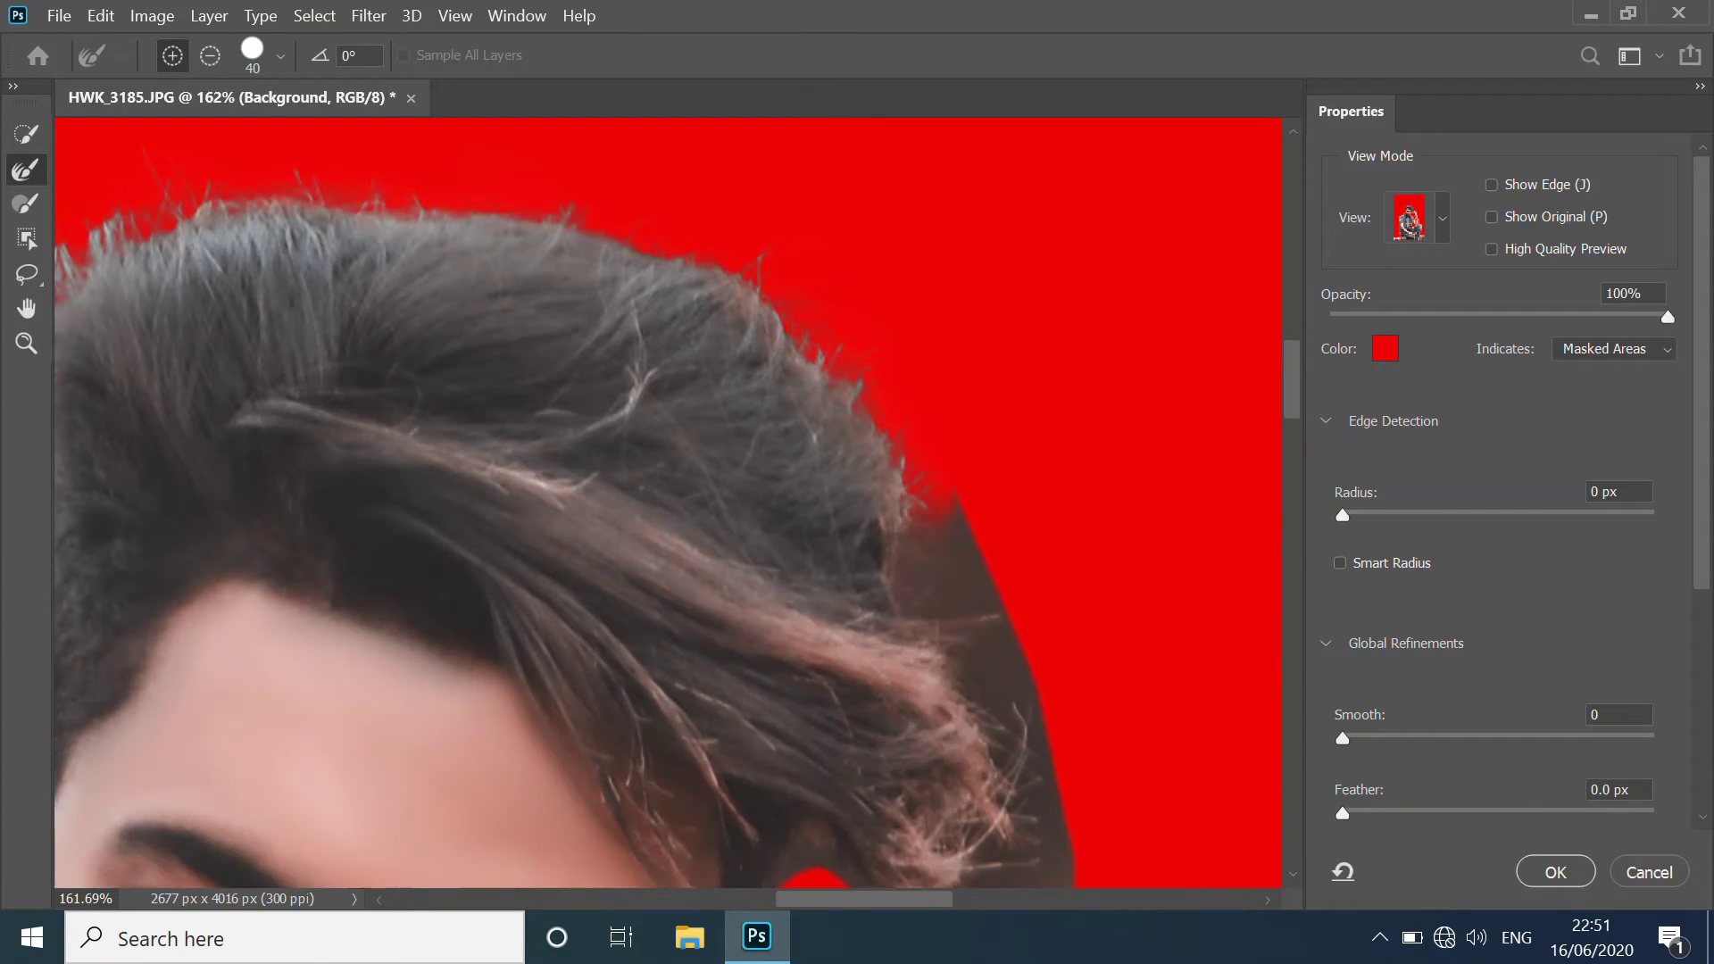
key("bracketleft")
key("bracketleft")
scroll(670, 500, "down", 1)
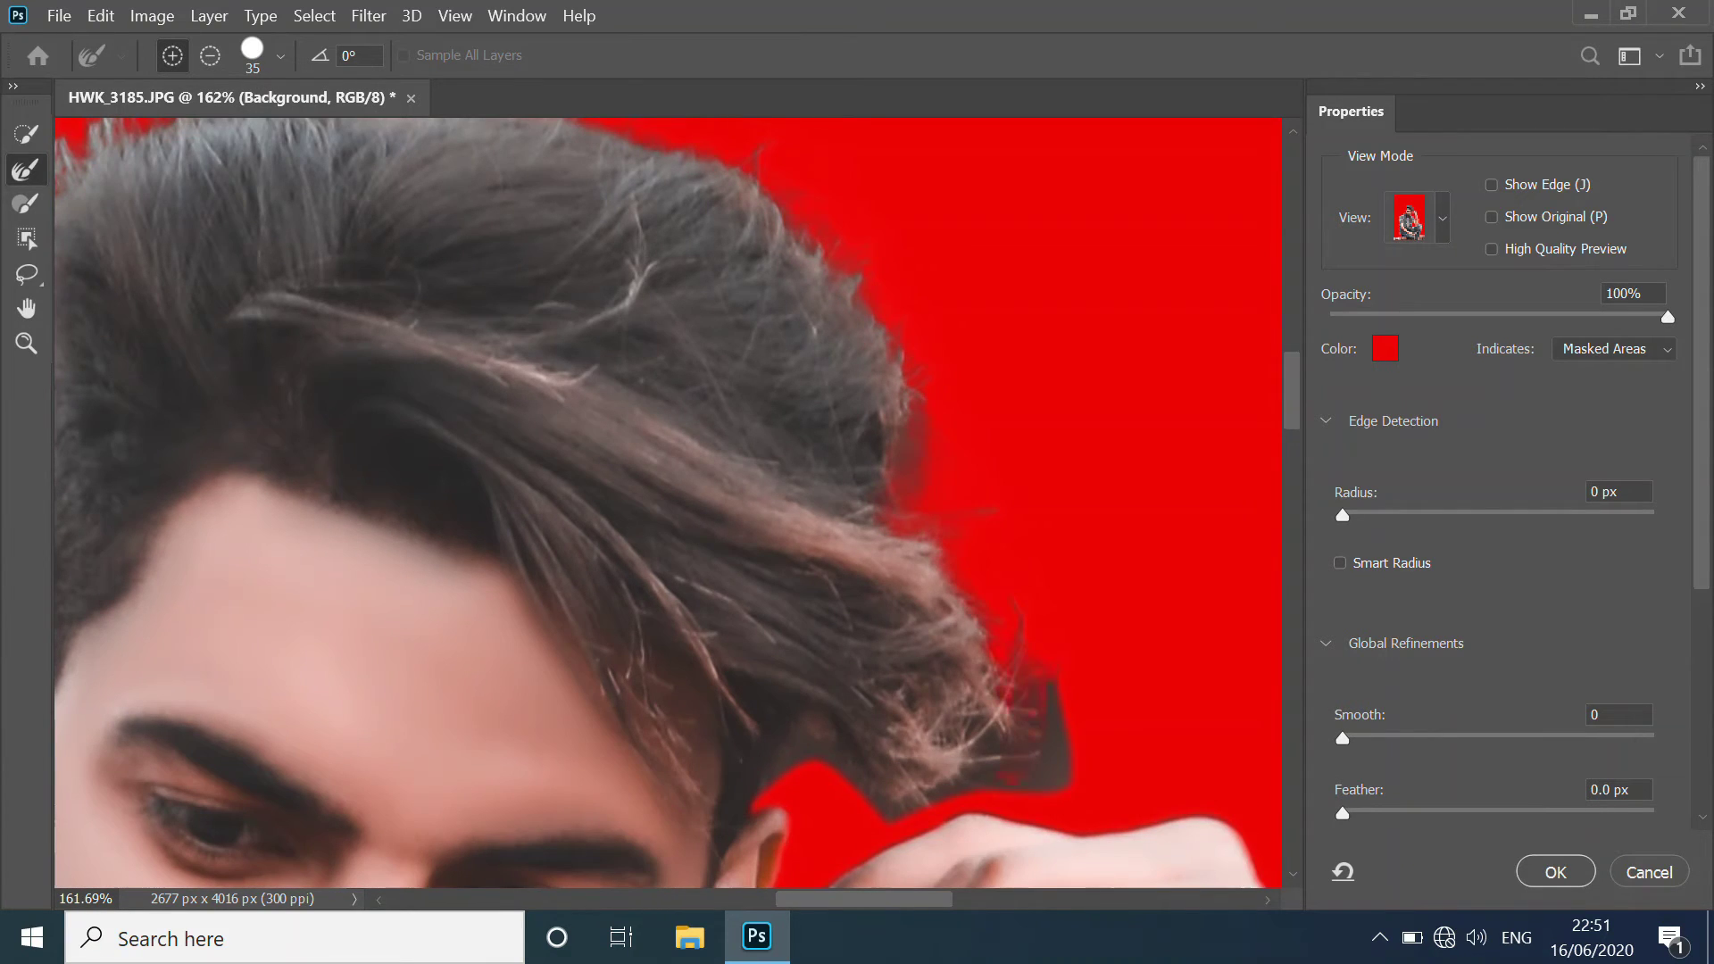
scroll(670, 500, "down", 10)
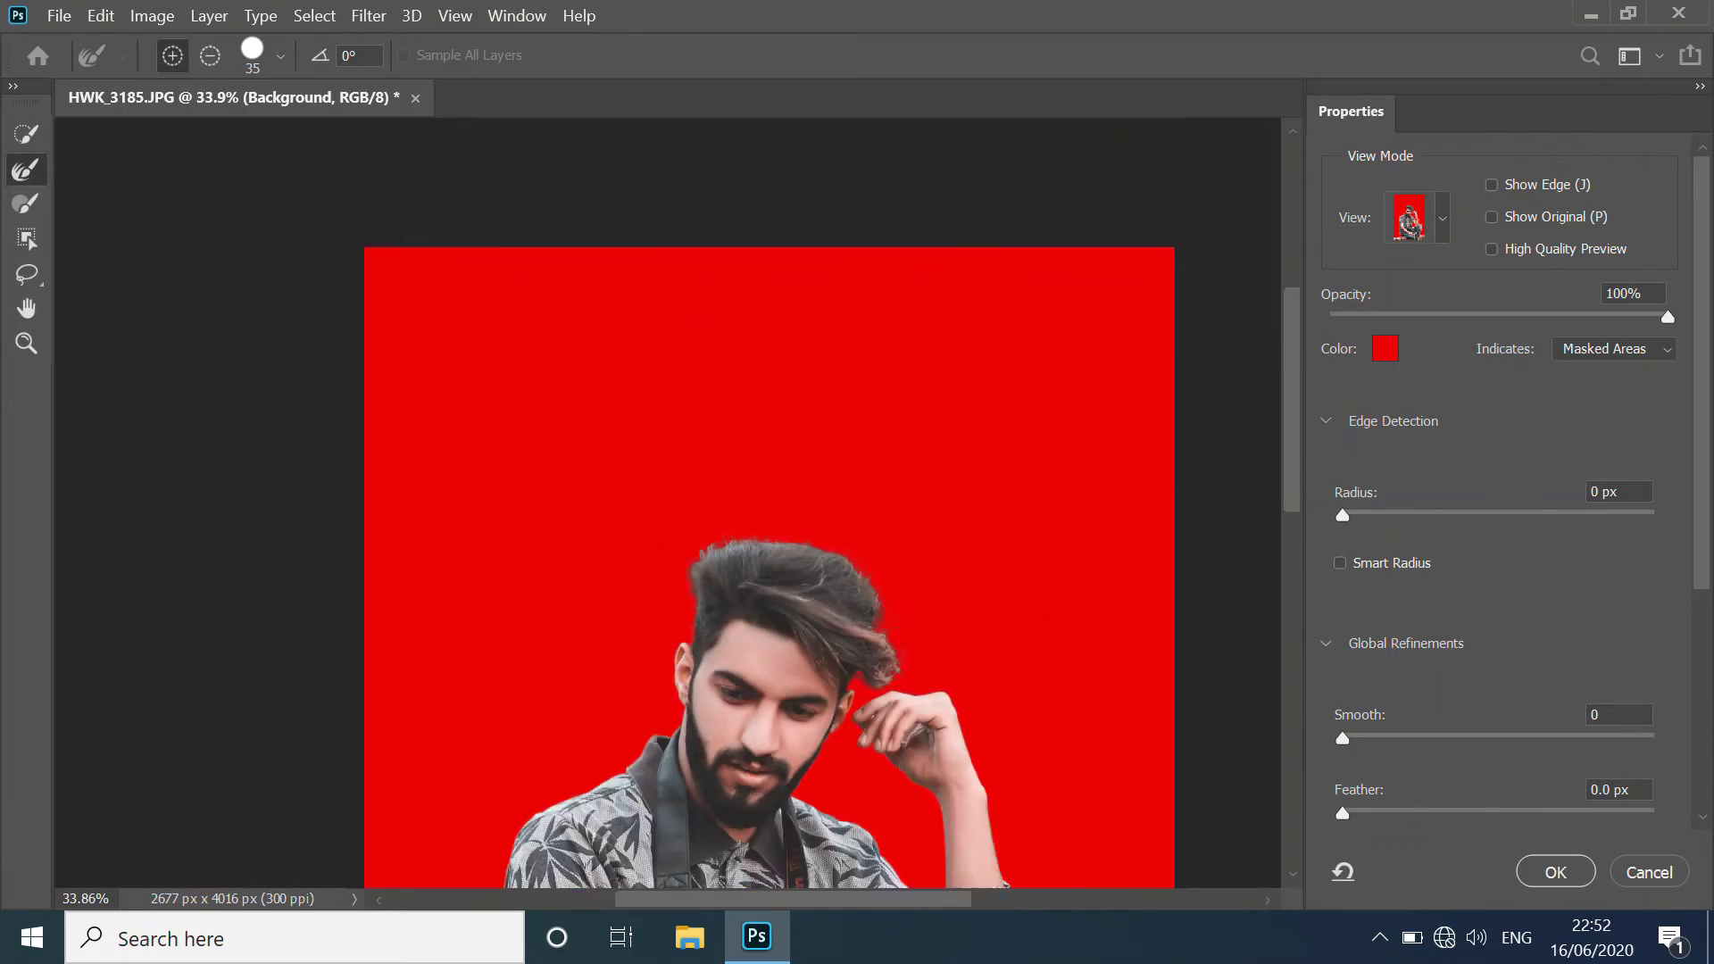
scroll(806, 710, "up", 3)
scroll(806, 710, "up", 9)
Step: Refine the jeans edge with a smaller brush and subtract leftover background around the hair
key("bracketleft")
key("bracketleft")
key("bracketleft")
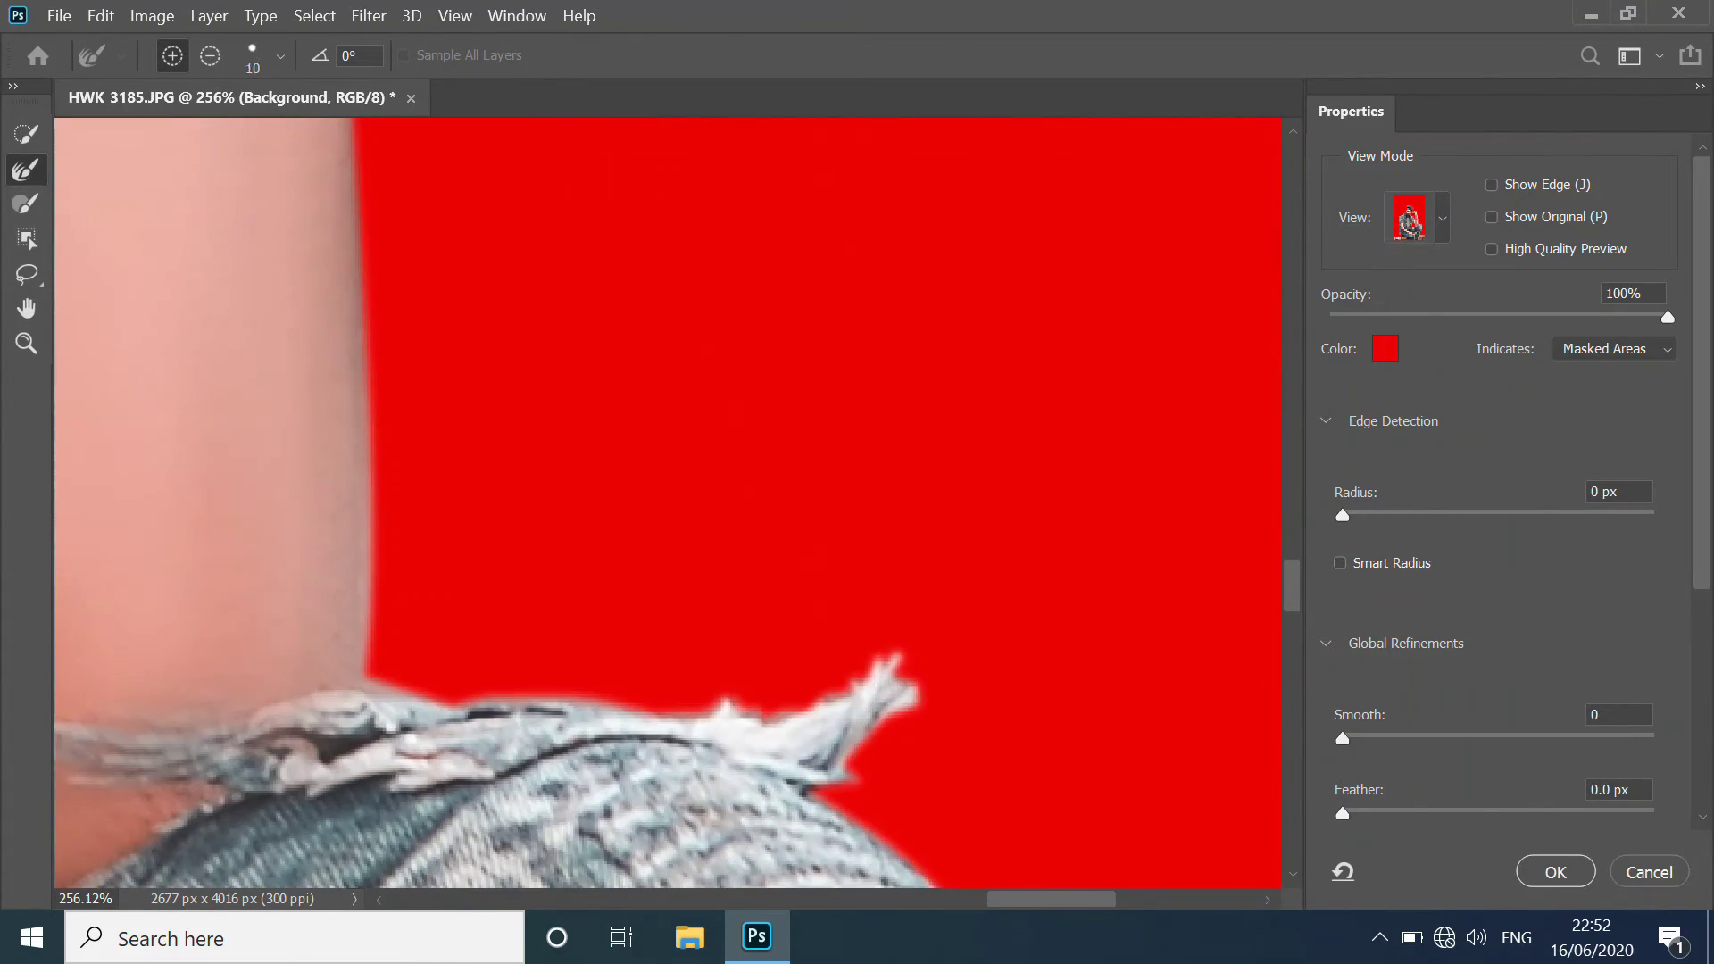
scroll(670, 500, "down", 4)
scroll(669, 500, "down", 3)
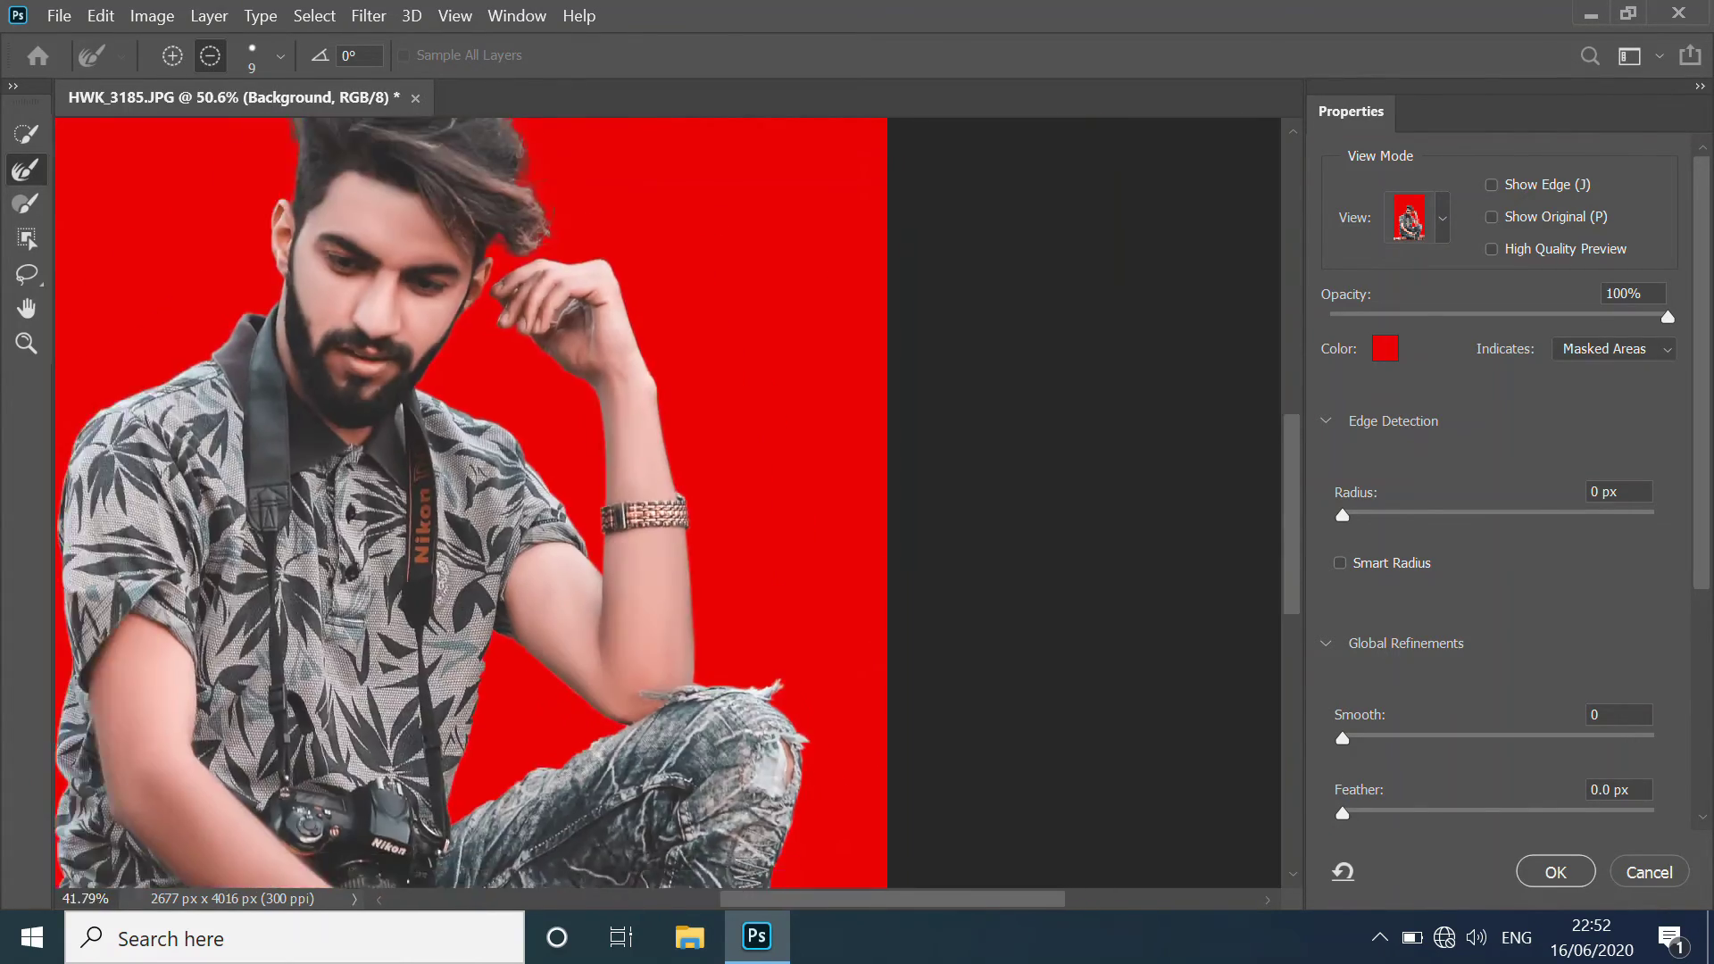
scroll(670, 500, "down", 3)
scroll(669, 501, "down", 2)
key("alt")
scroll(692, 489, "up", 1)
scroll(692, 489, "up", 2)
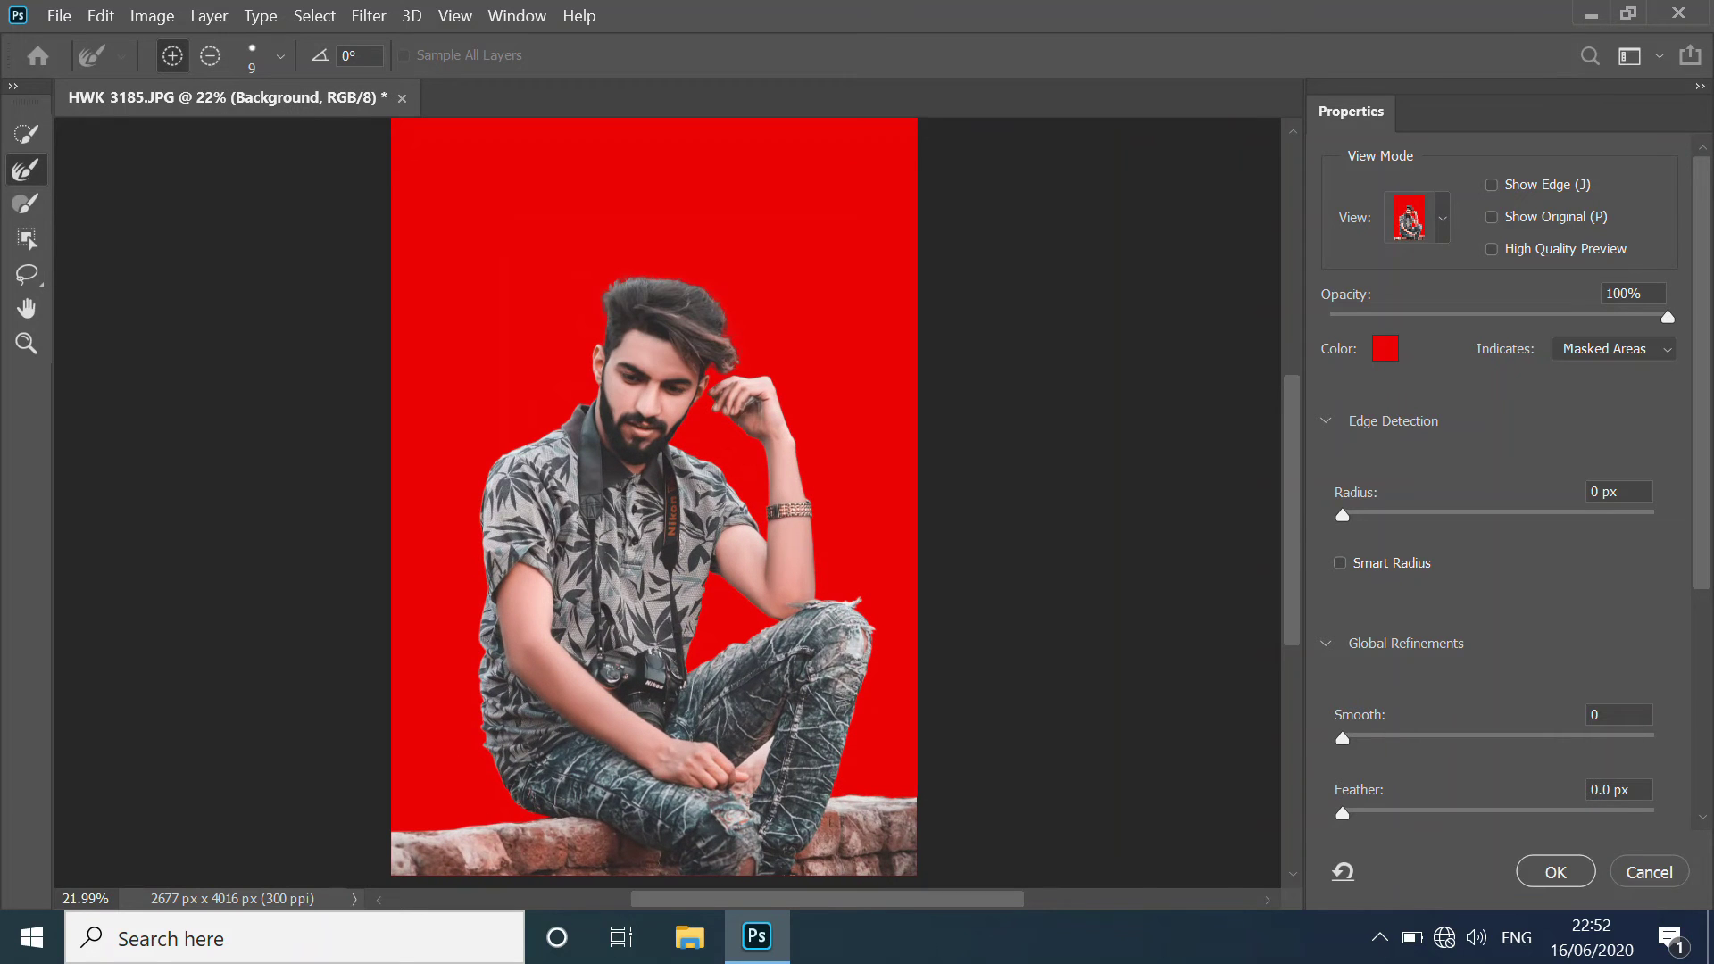
Step: Apply a strengthened Tilt-Shift blur to the selected background, then deselect
key("Return")
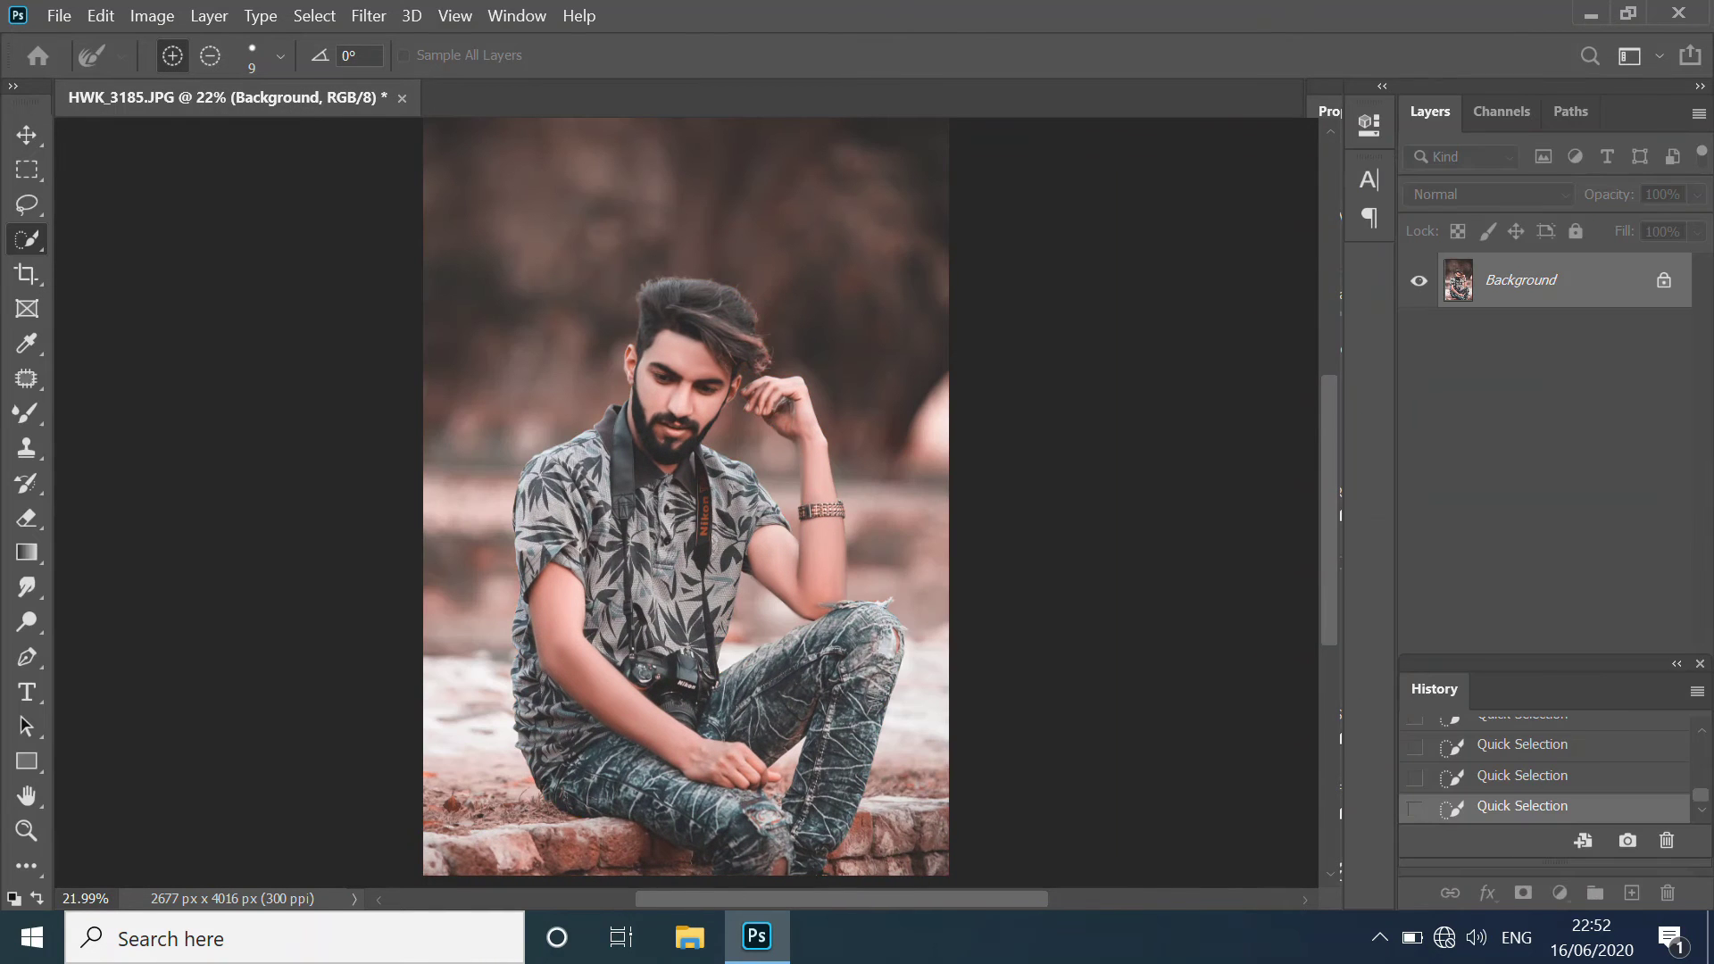
left_click(369, 16)
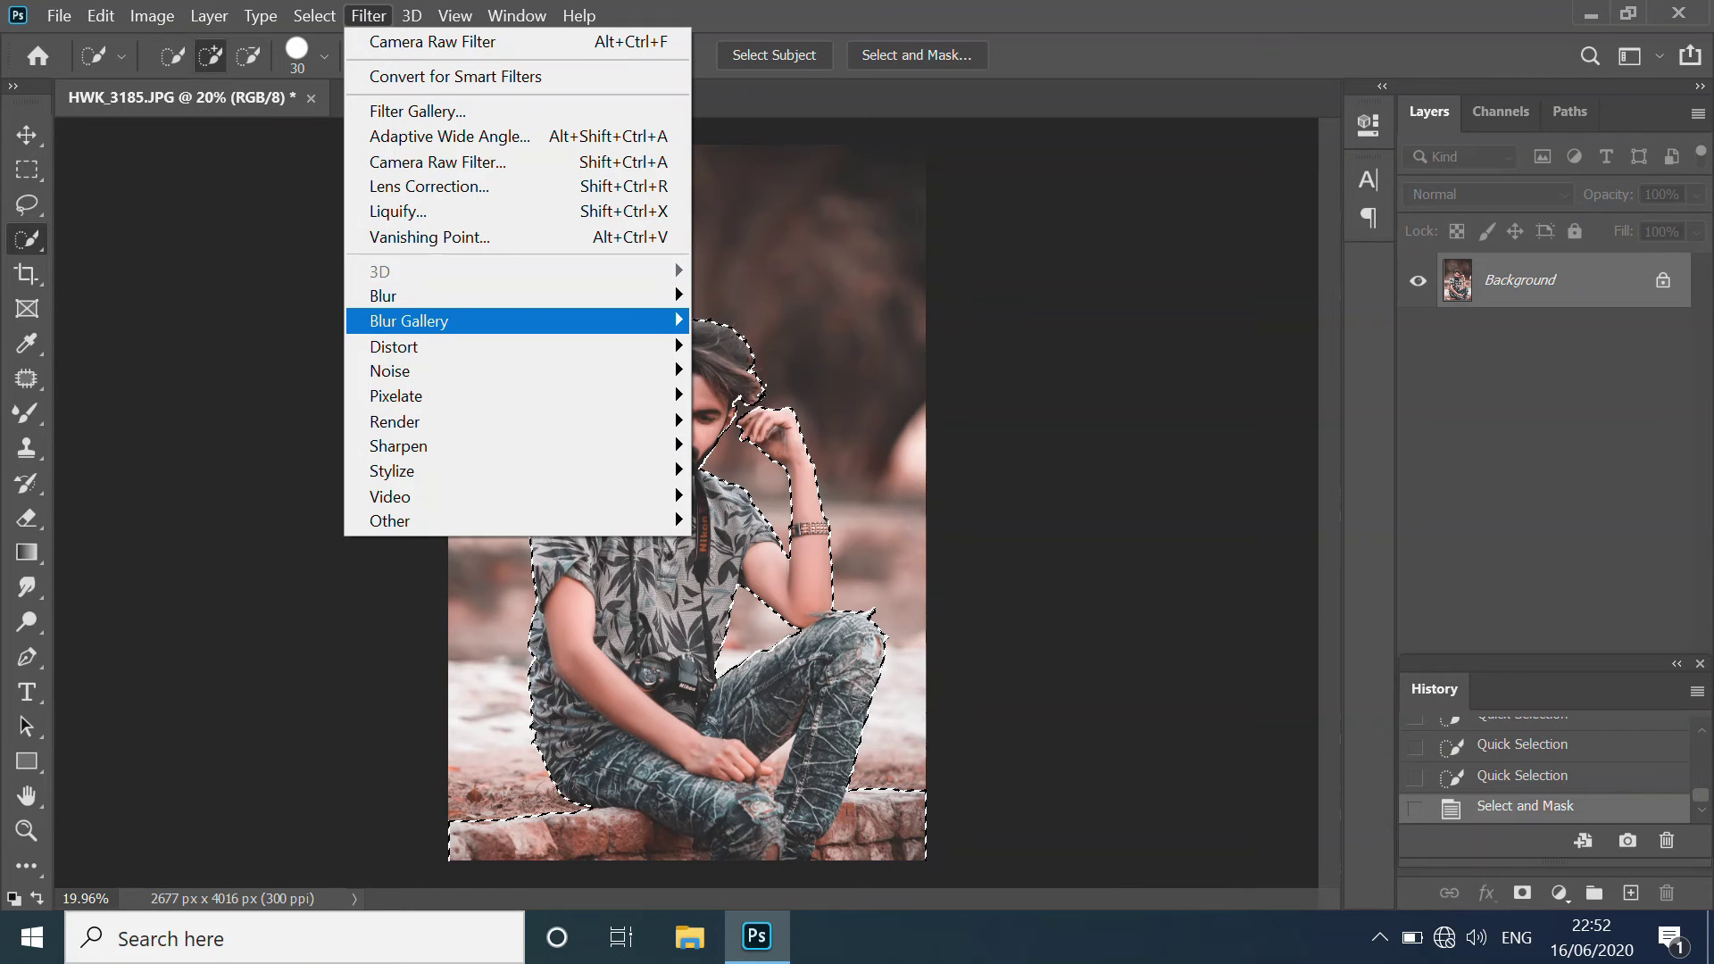
left_click(716, 370)
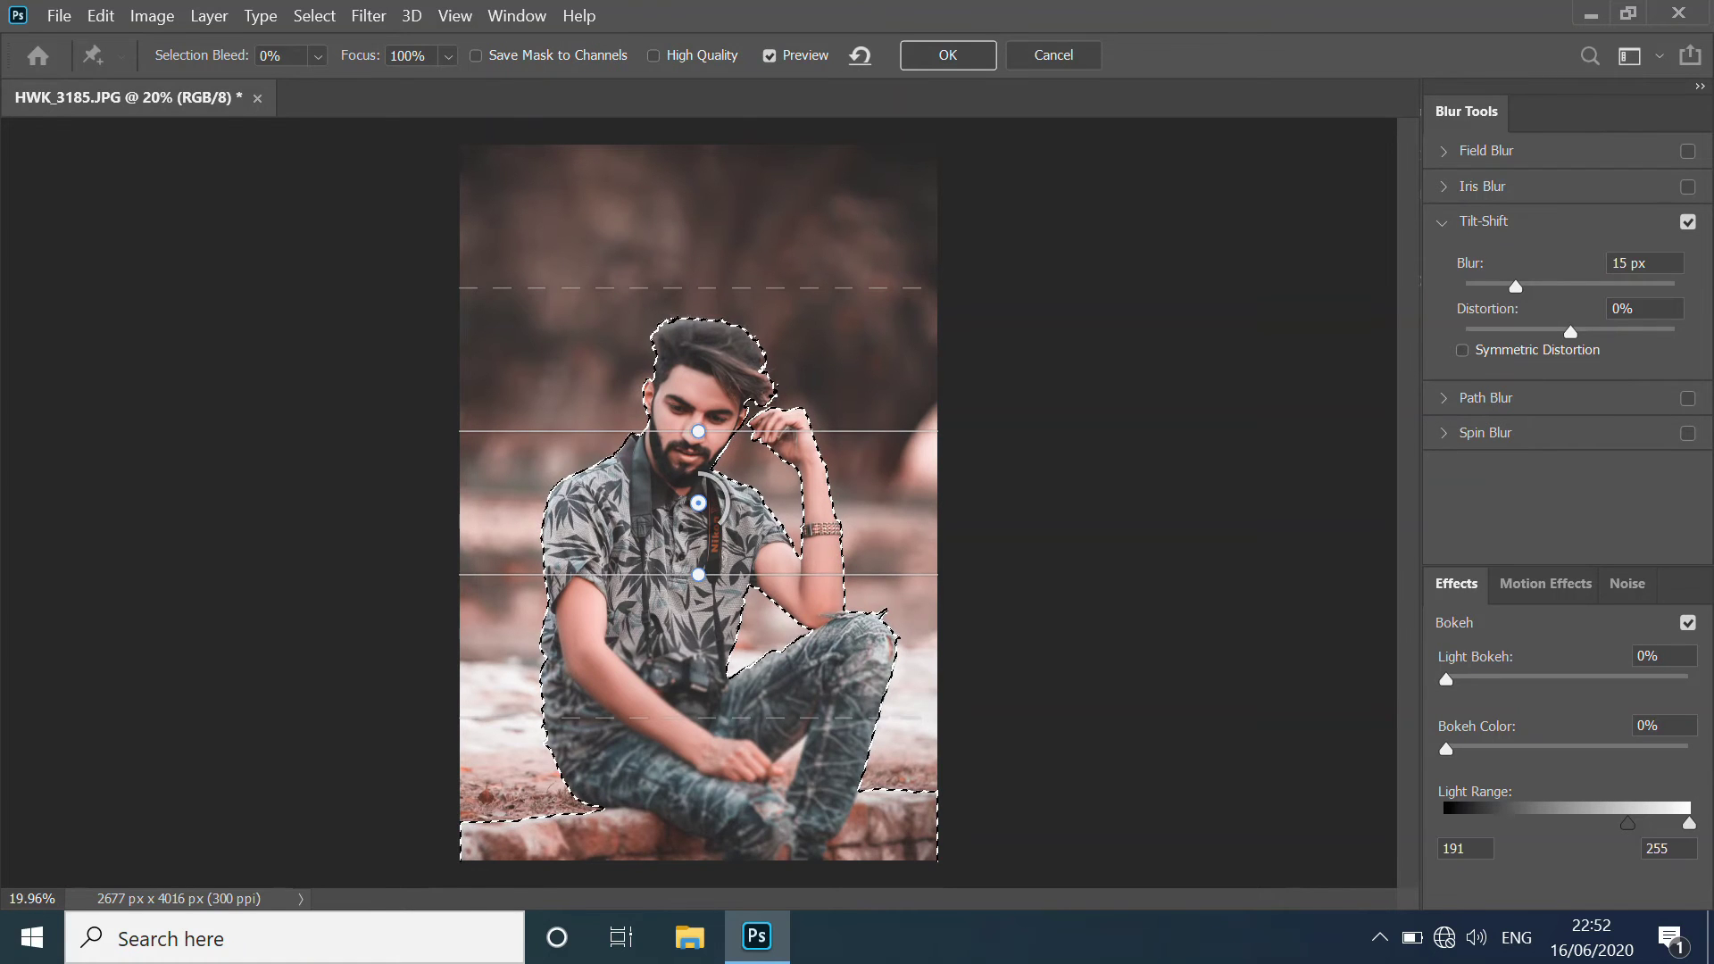
mouse_move(699, 503)
left_mouse_down()
mouse_move(745, 849)
mouse_move(714, 839)
left_mouse_up()
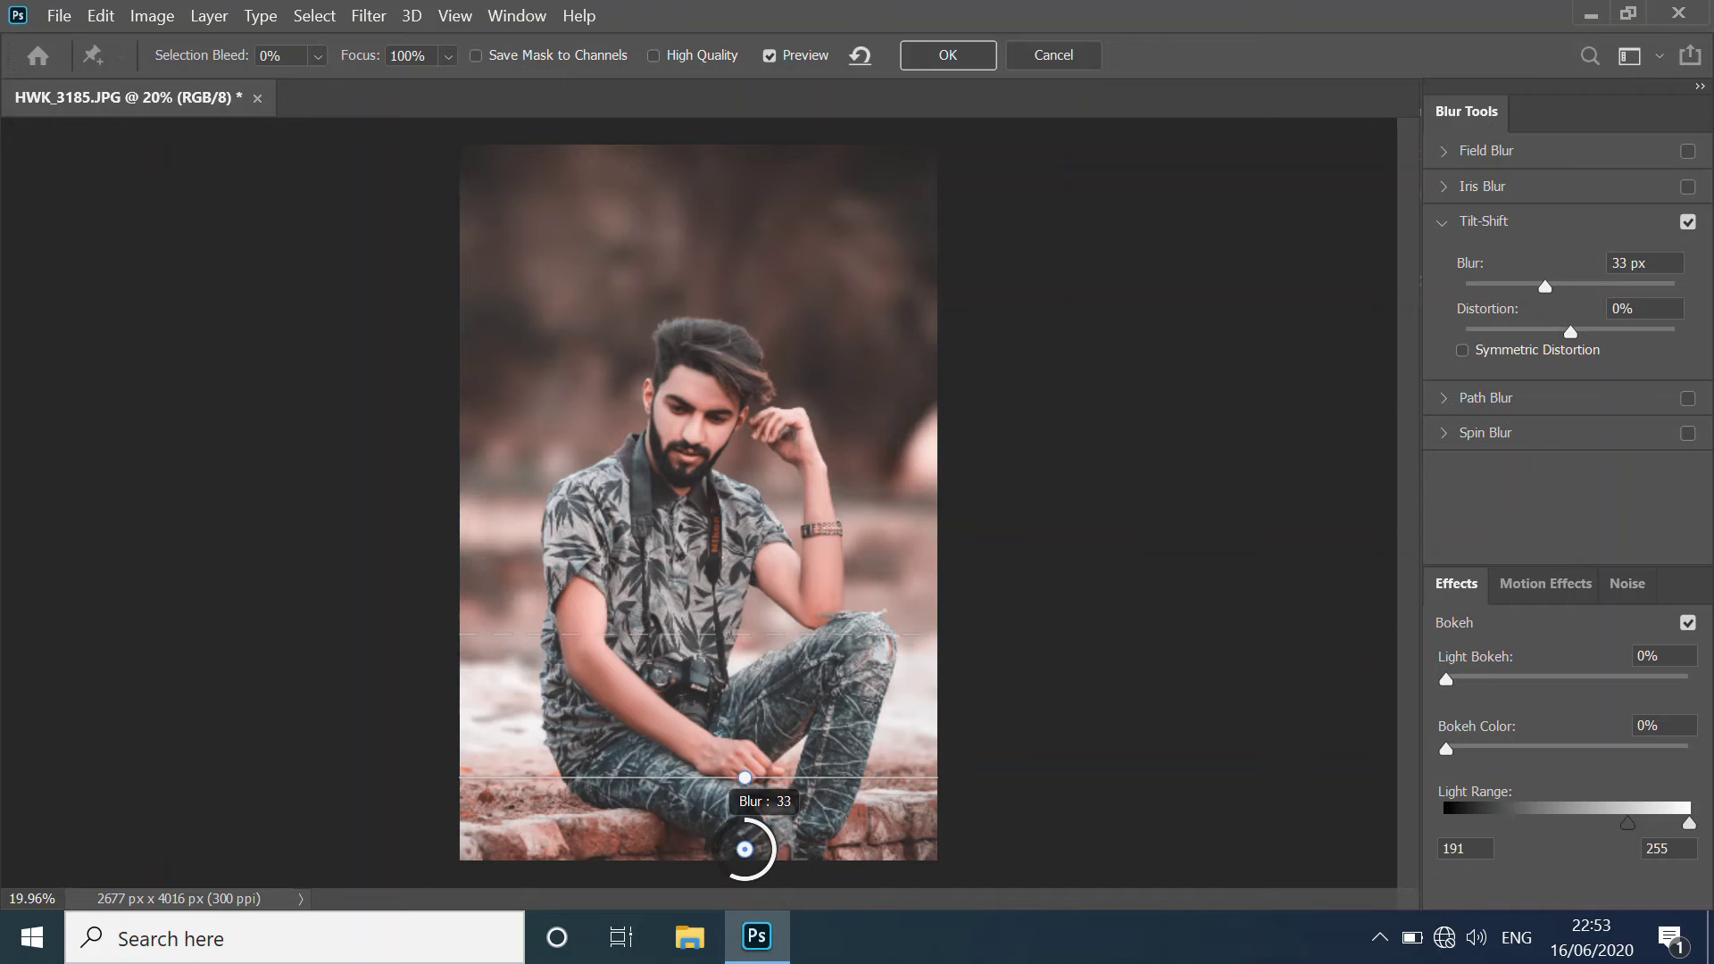
key("Return")
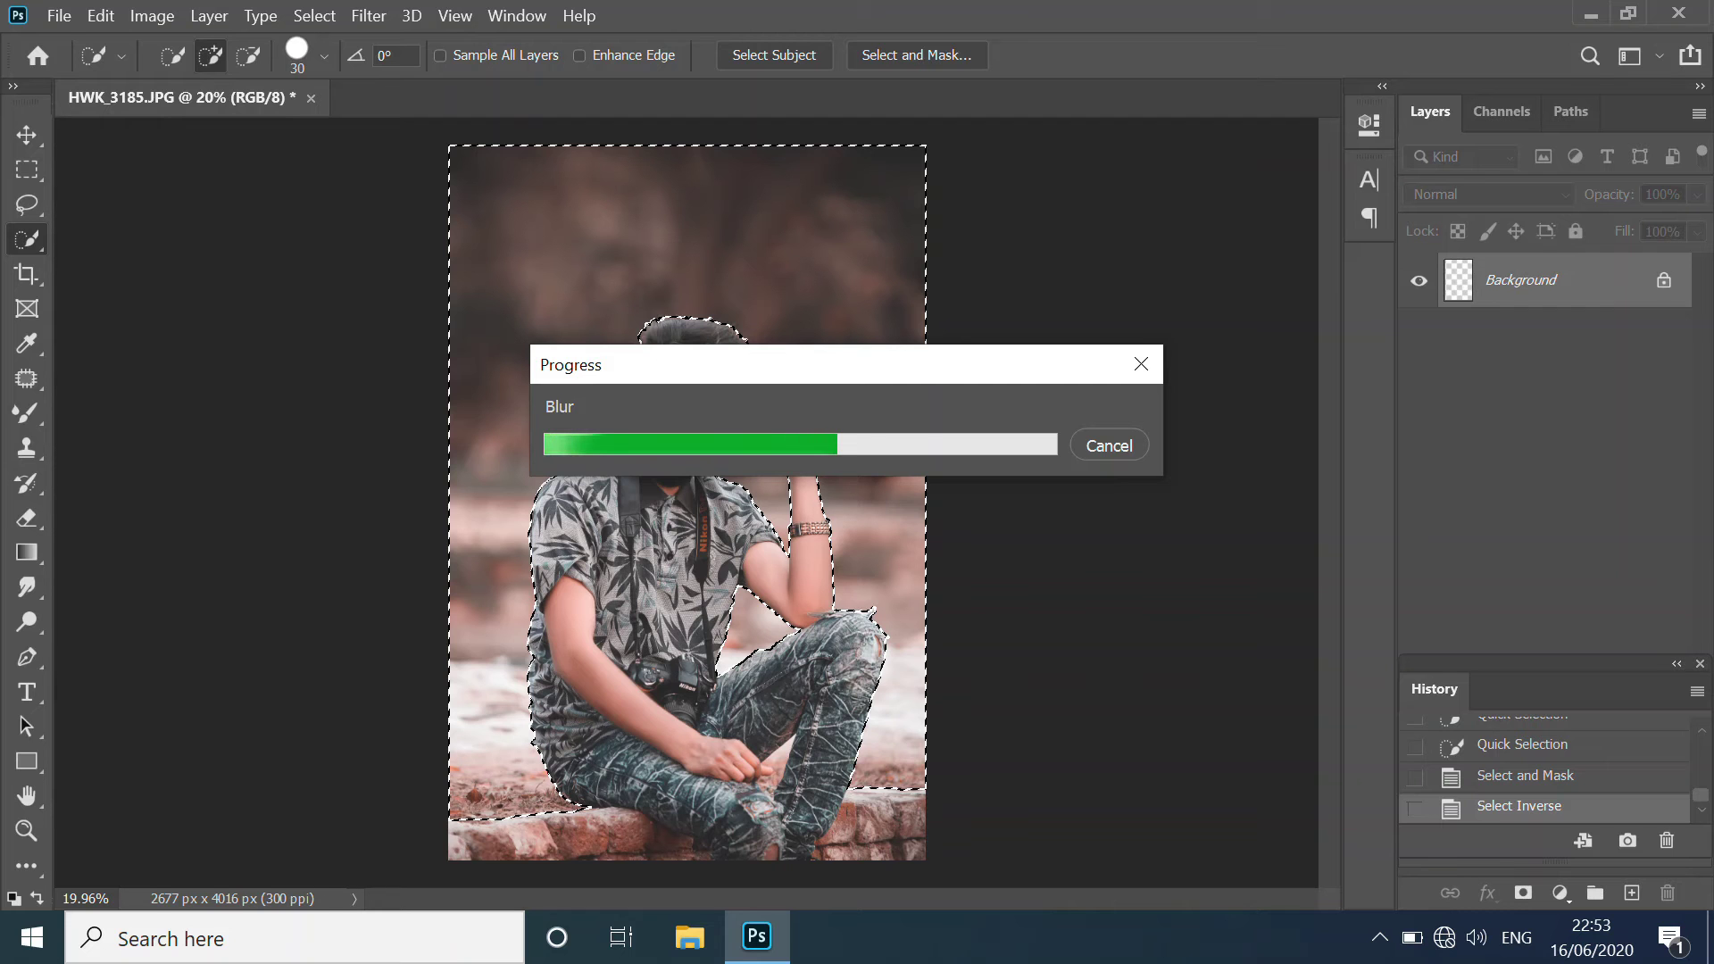
right_click(712, 258)
left_click(743, 266)
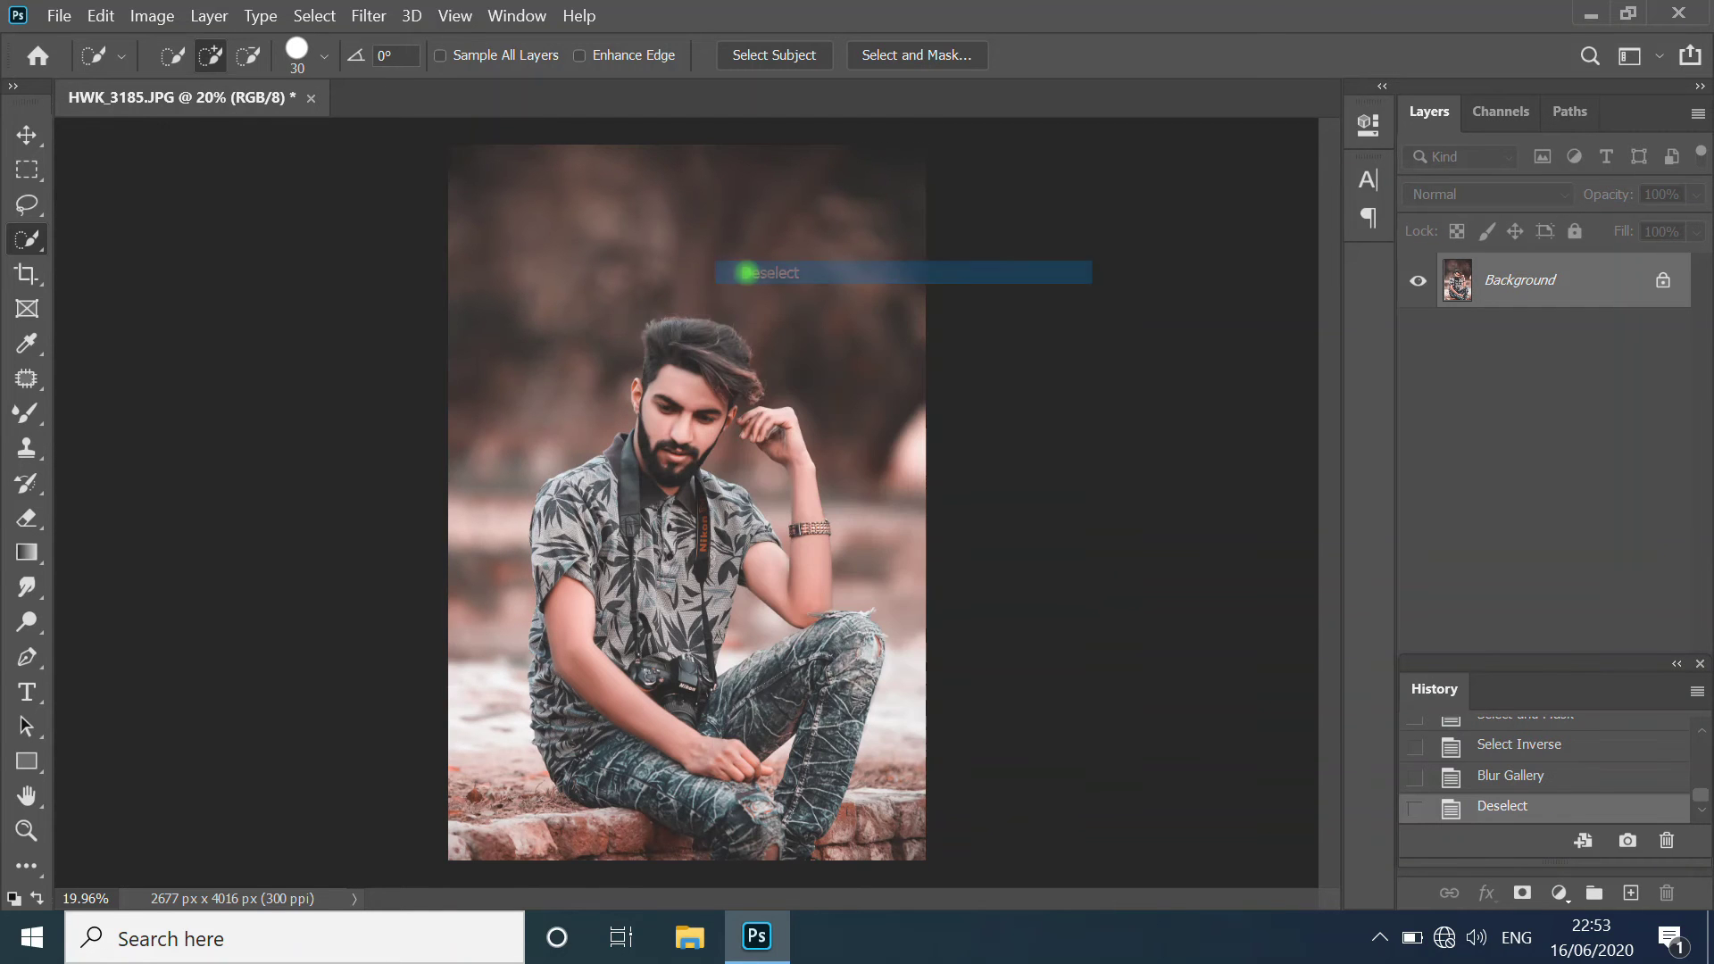
Step: Open the portrait in the Liquify filter
scroll(690, 306, "up", 3)
scroll(690, 305, "up", 3)
scroll(690, 305, "up", 3)
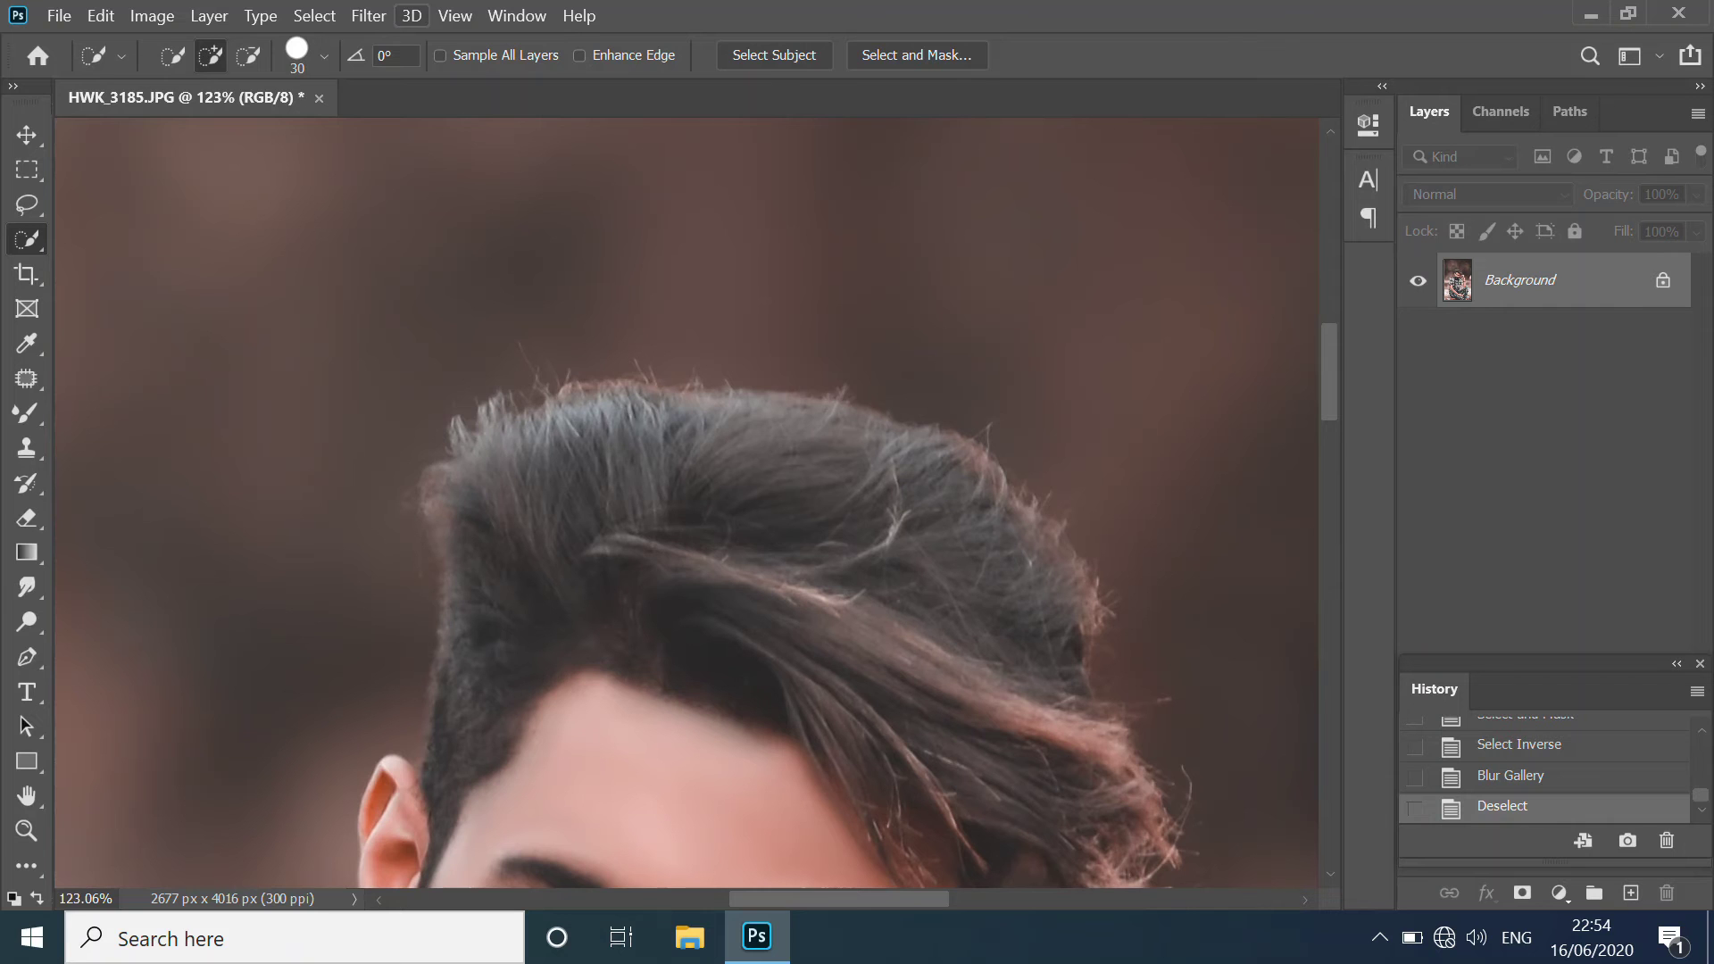
left_click(369, 15)
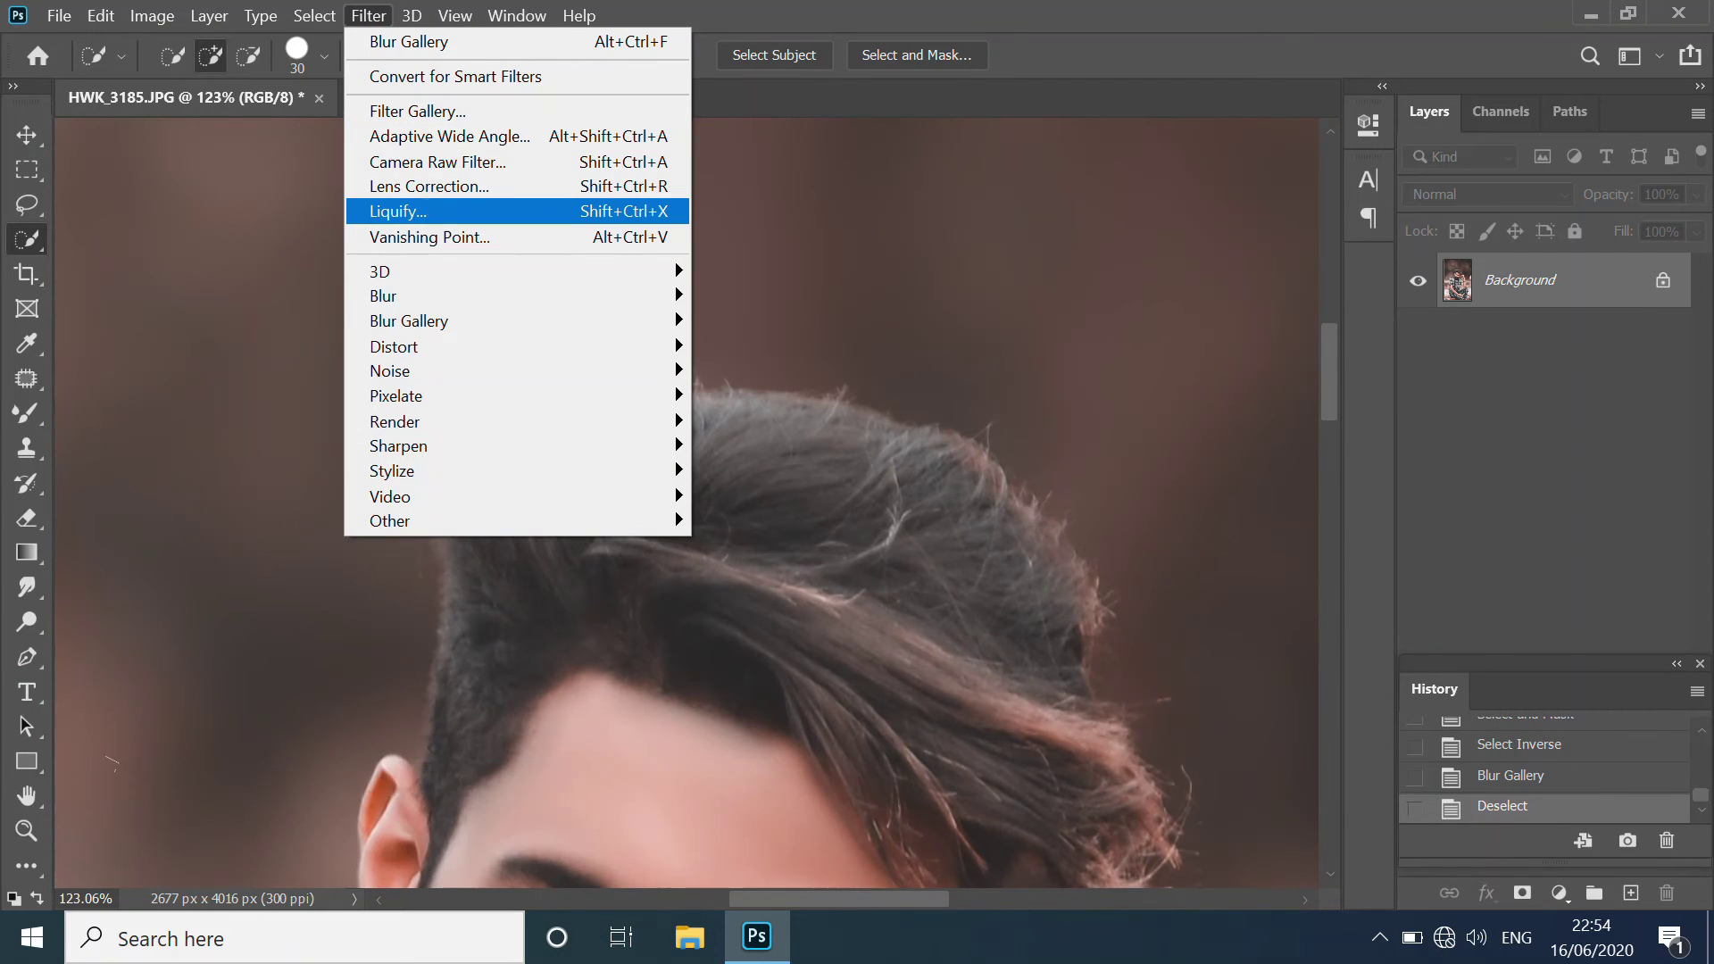
left_click(451, 217)
Step: Push the right-side hair strands into shape with a size-300 Forward Warp brush
scroll(593, 402, "up", 1)
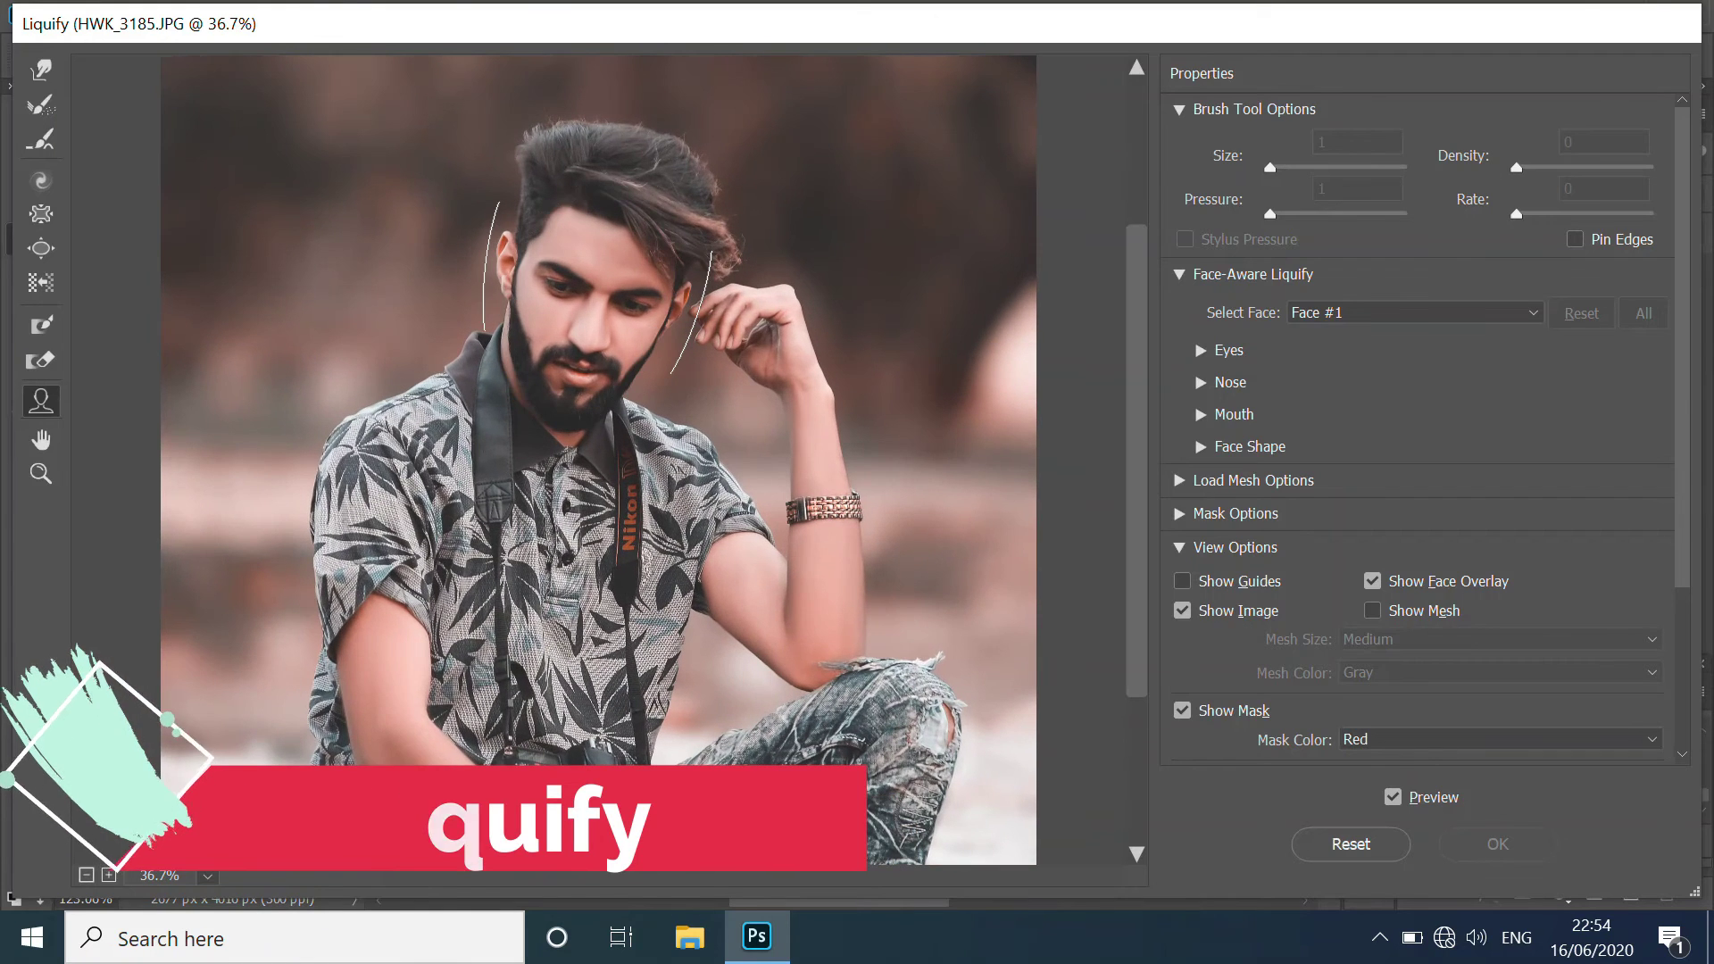
scroll(598, 535, "up", 1)
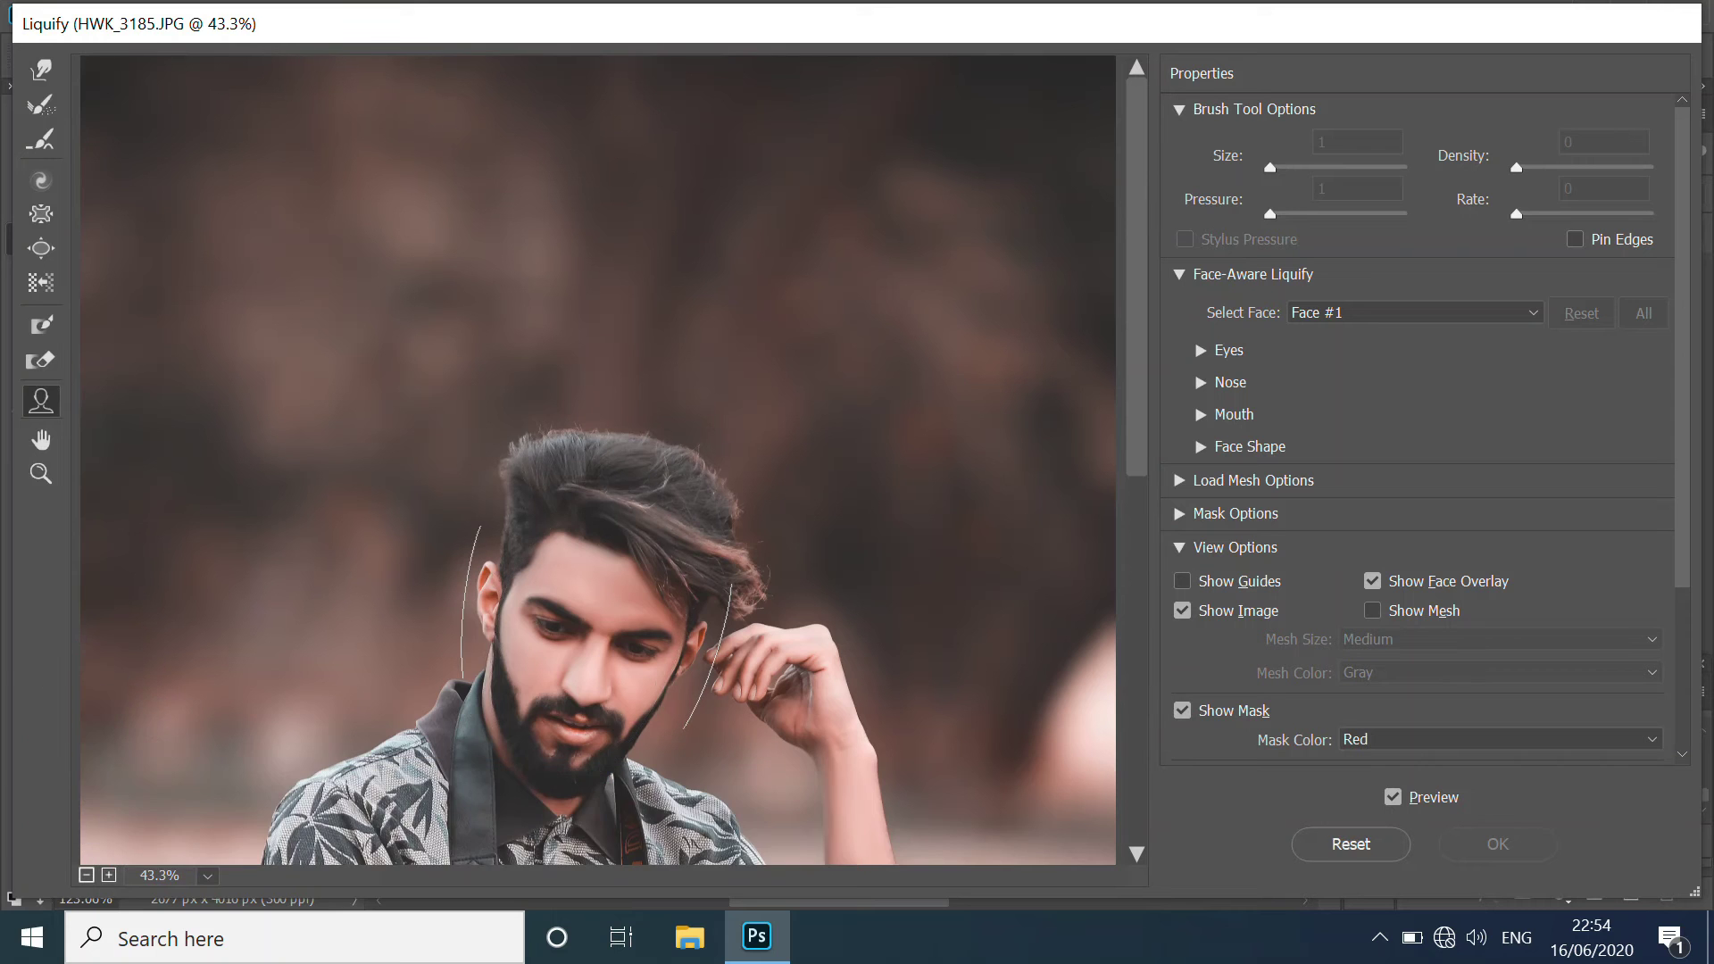
scroll(589, 473, "up", 1)
scroll(589, 473, "up", 1)
left_click(40, 68)
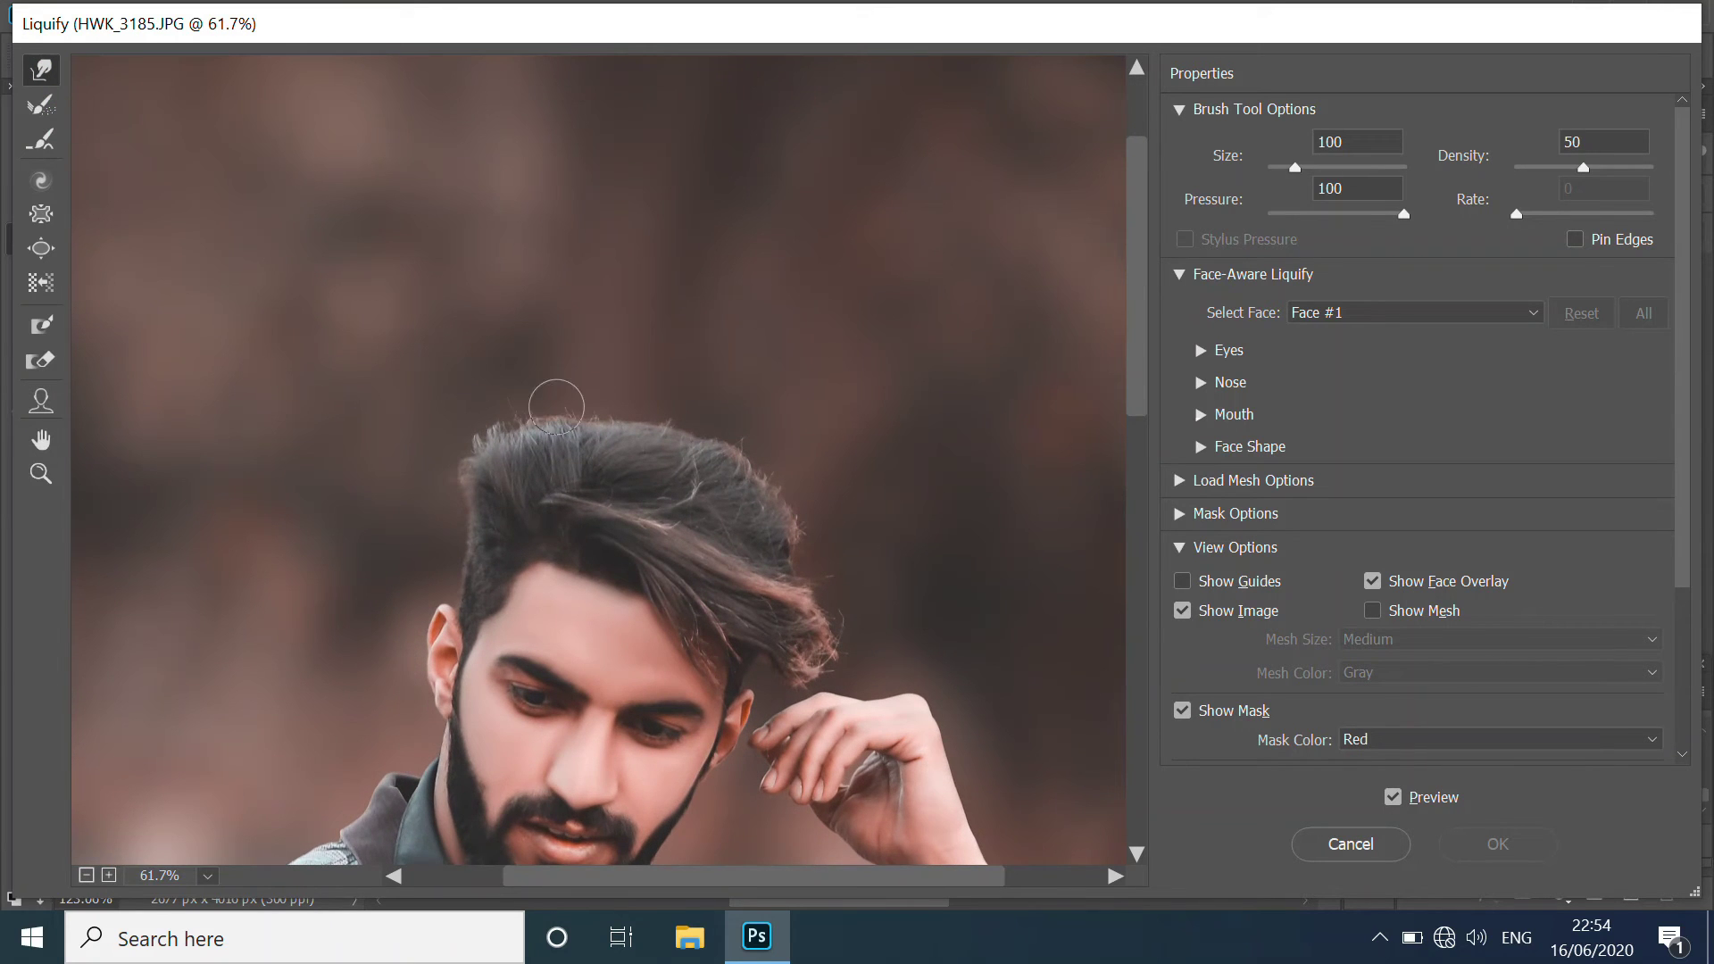
scroll(507, 494, "up", 1)
scroll(498, 489, "up", 1)
key("bracketright")
key("bracketright")
key("bracketright")
left_click_drag(486, 420, 844, 464)
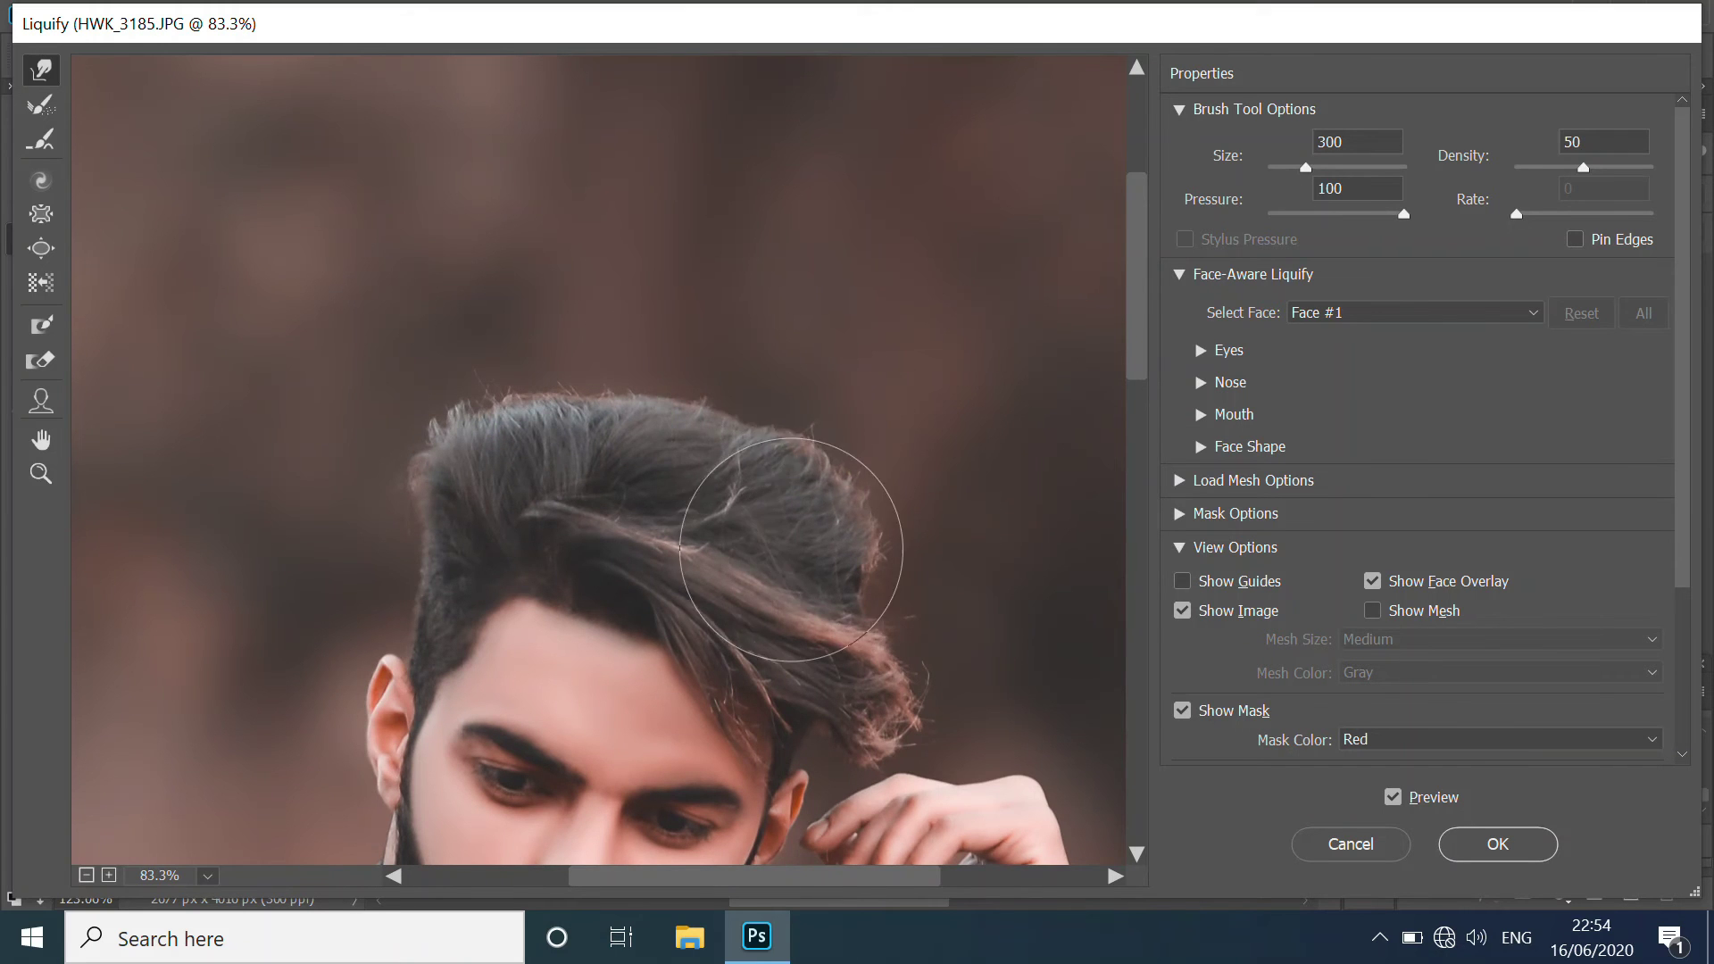
scroll(830, 463, "up", 1)
left_click_drag(612, 554, 779, 637)
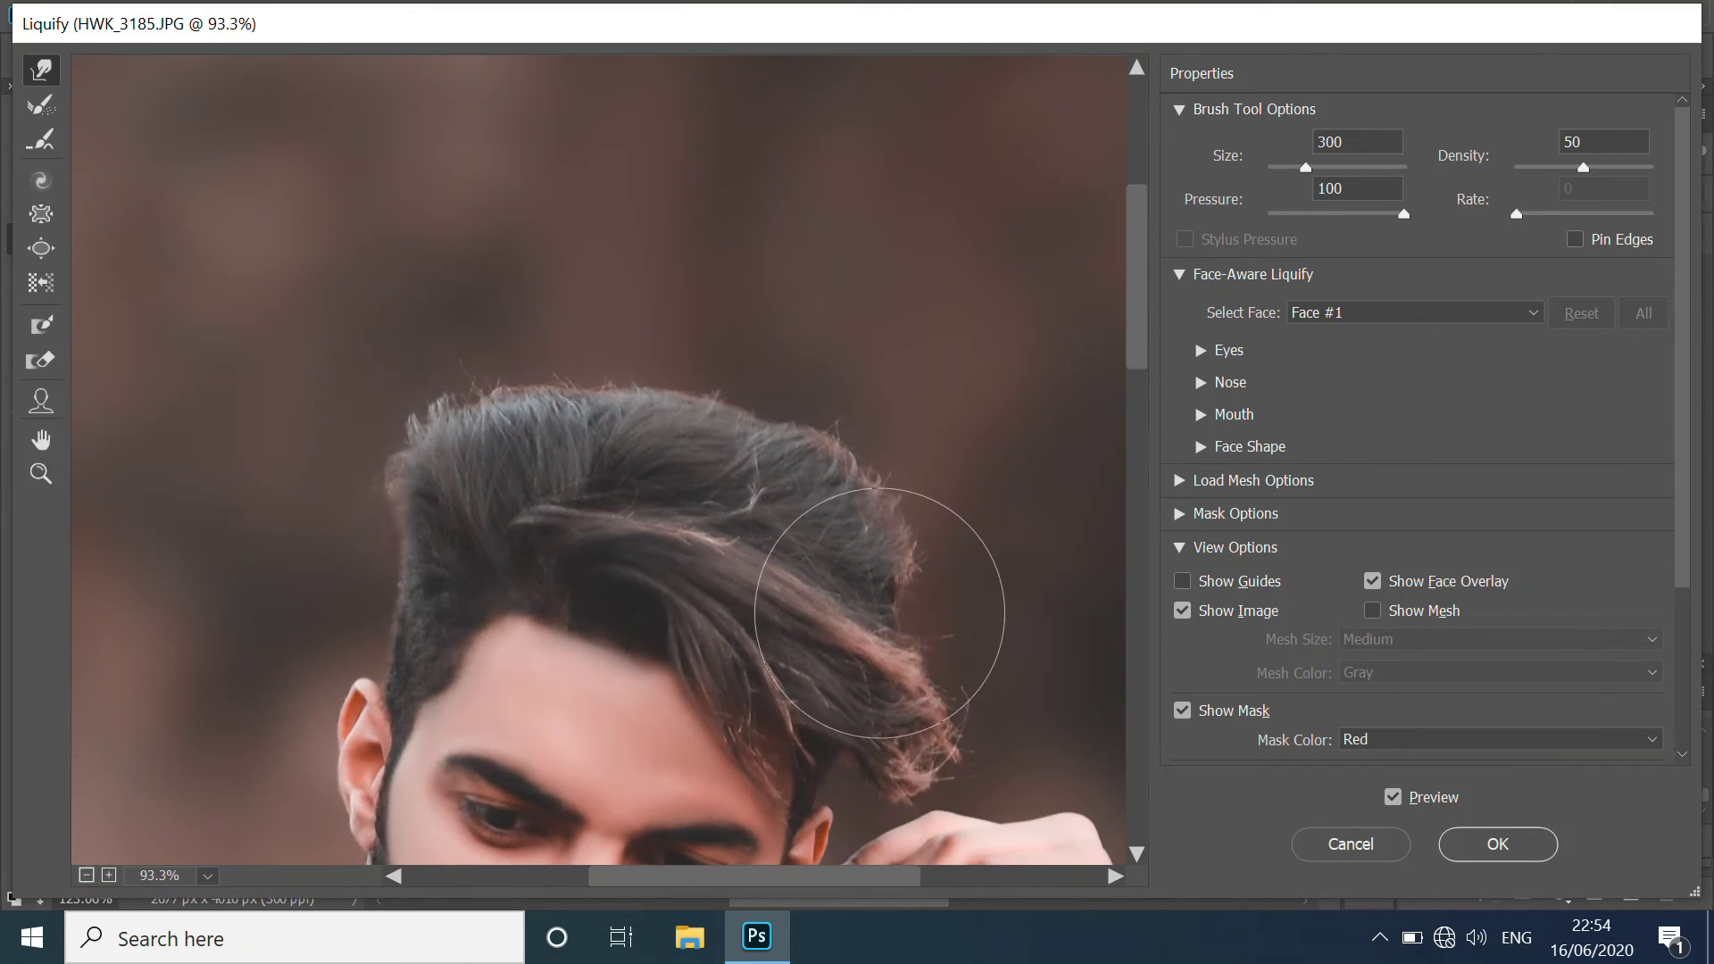
Step: Apply the Liquify hair reshape to the photo
scroll(880, 593, "down", 1)
scroll(873, 612, "up", 1)
scroll(729, 633, "down", 1)
scroll(730, 632, "down", 5)
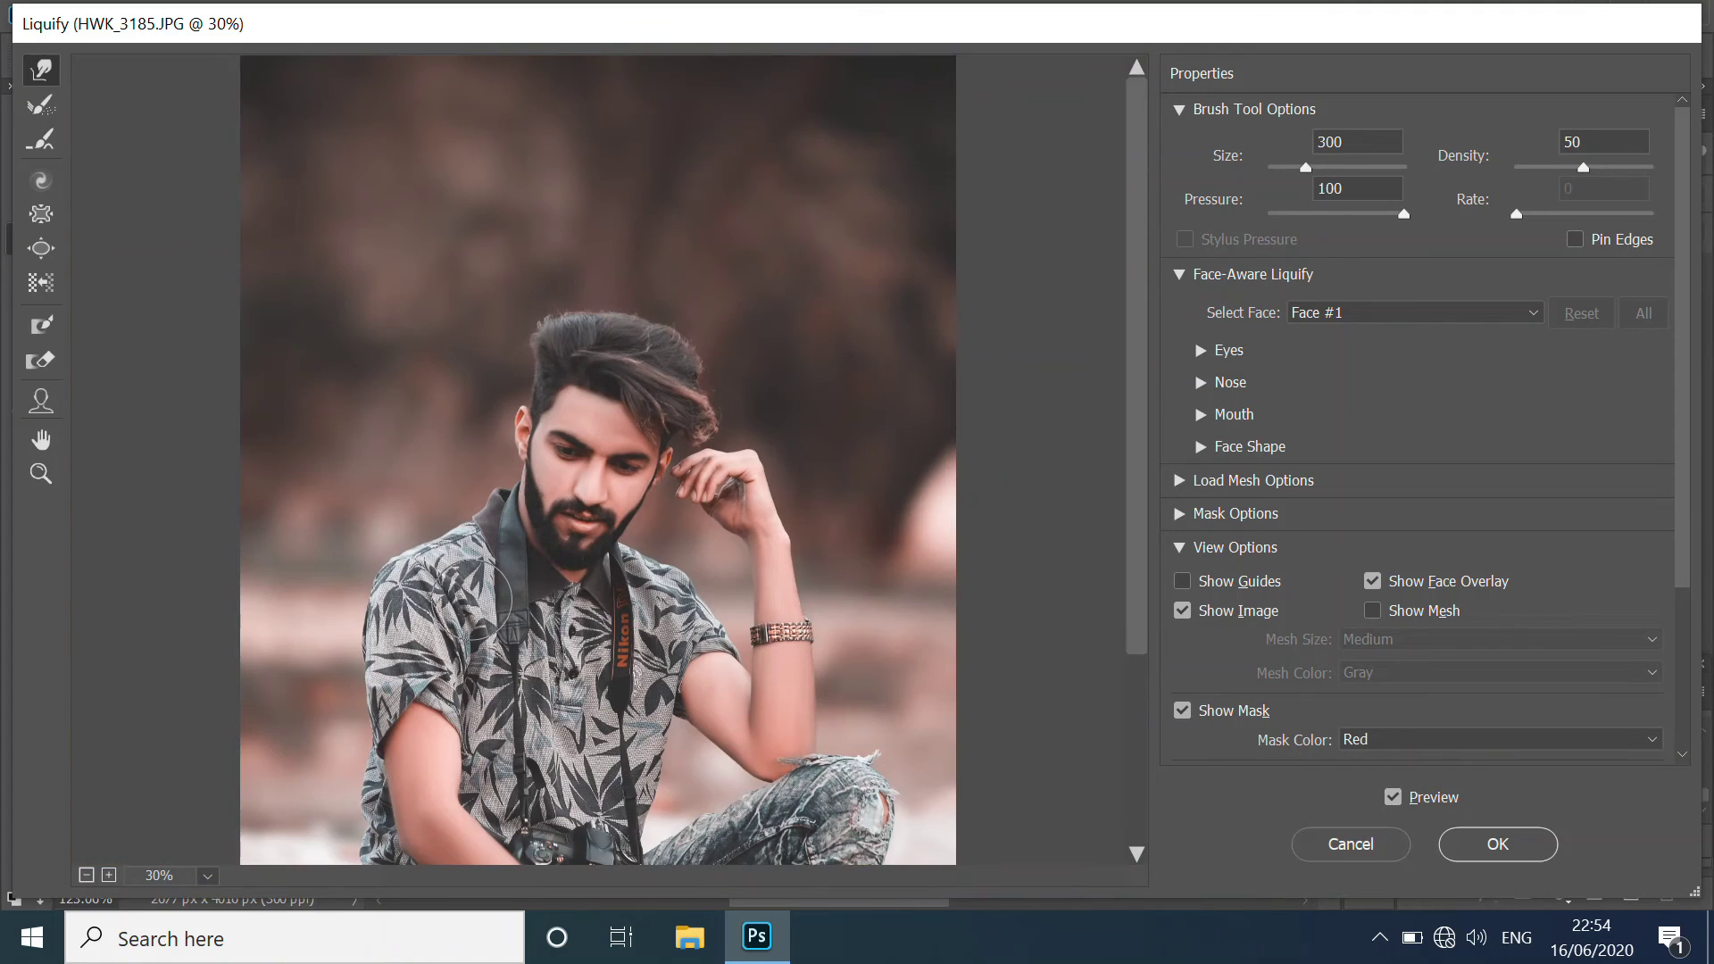
scroll(474, 601, "down", 1)
scroll(539, 628, "down", 1)
scroll(554, 630, "down", 1)
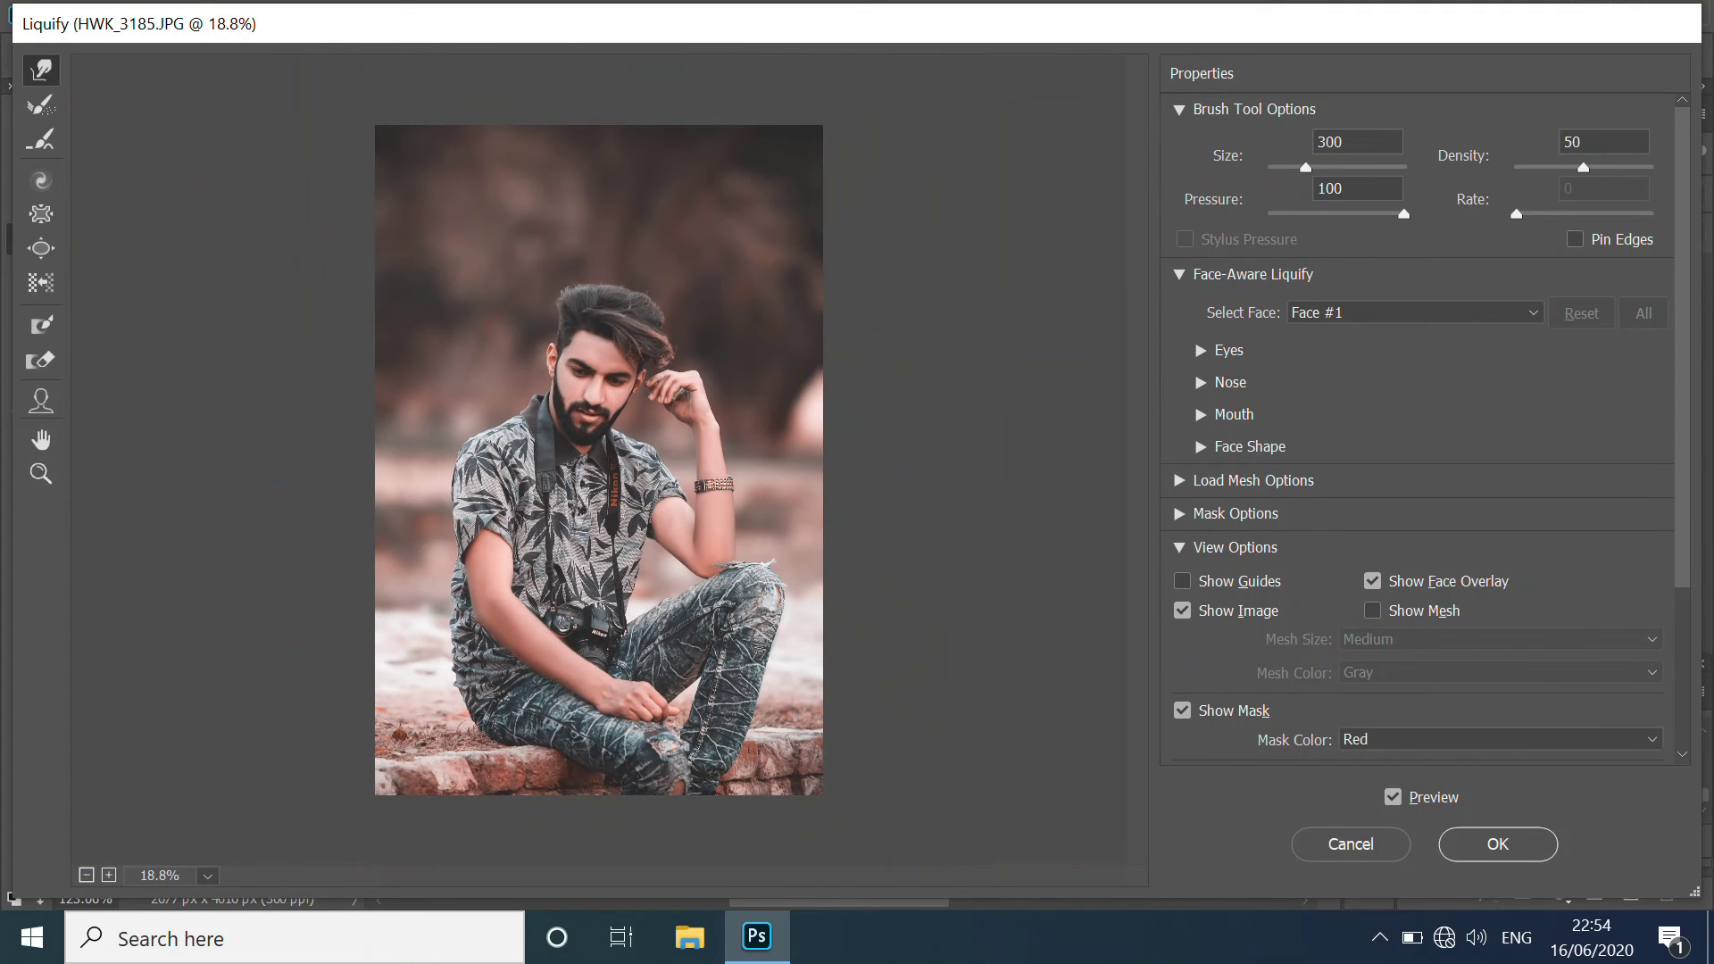
left_click(1461, 849)
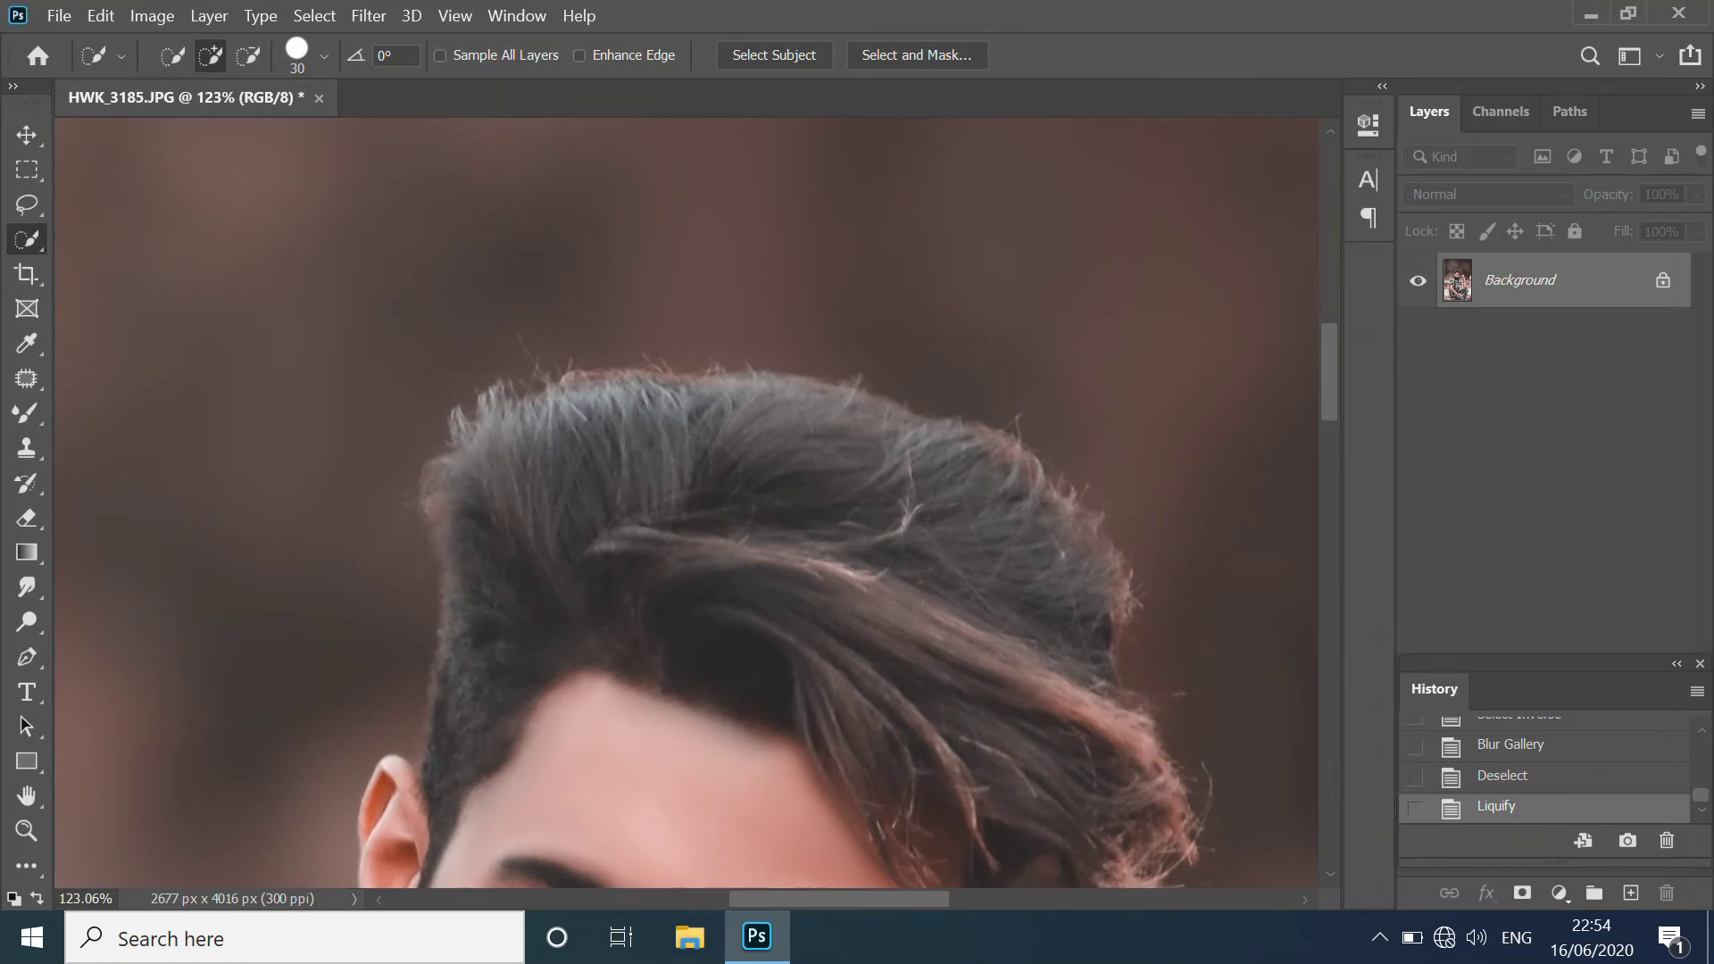
Step: Blend the skin around the left eyebrow and eye with a smaller Mixer Brush
scroll(756, 501, "down", 6)
scroll(756, 500, "down", 2)
scroll(755, 500, "down", 1)
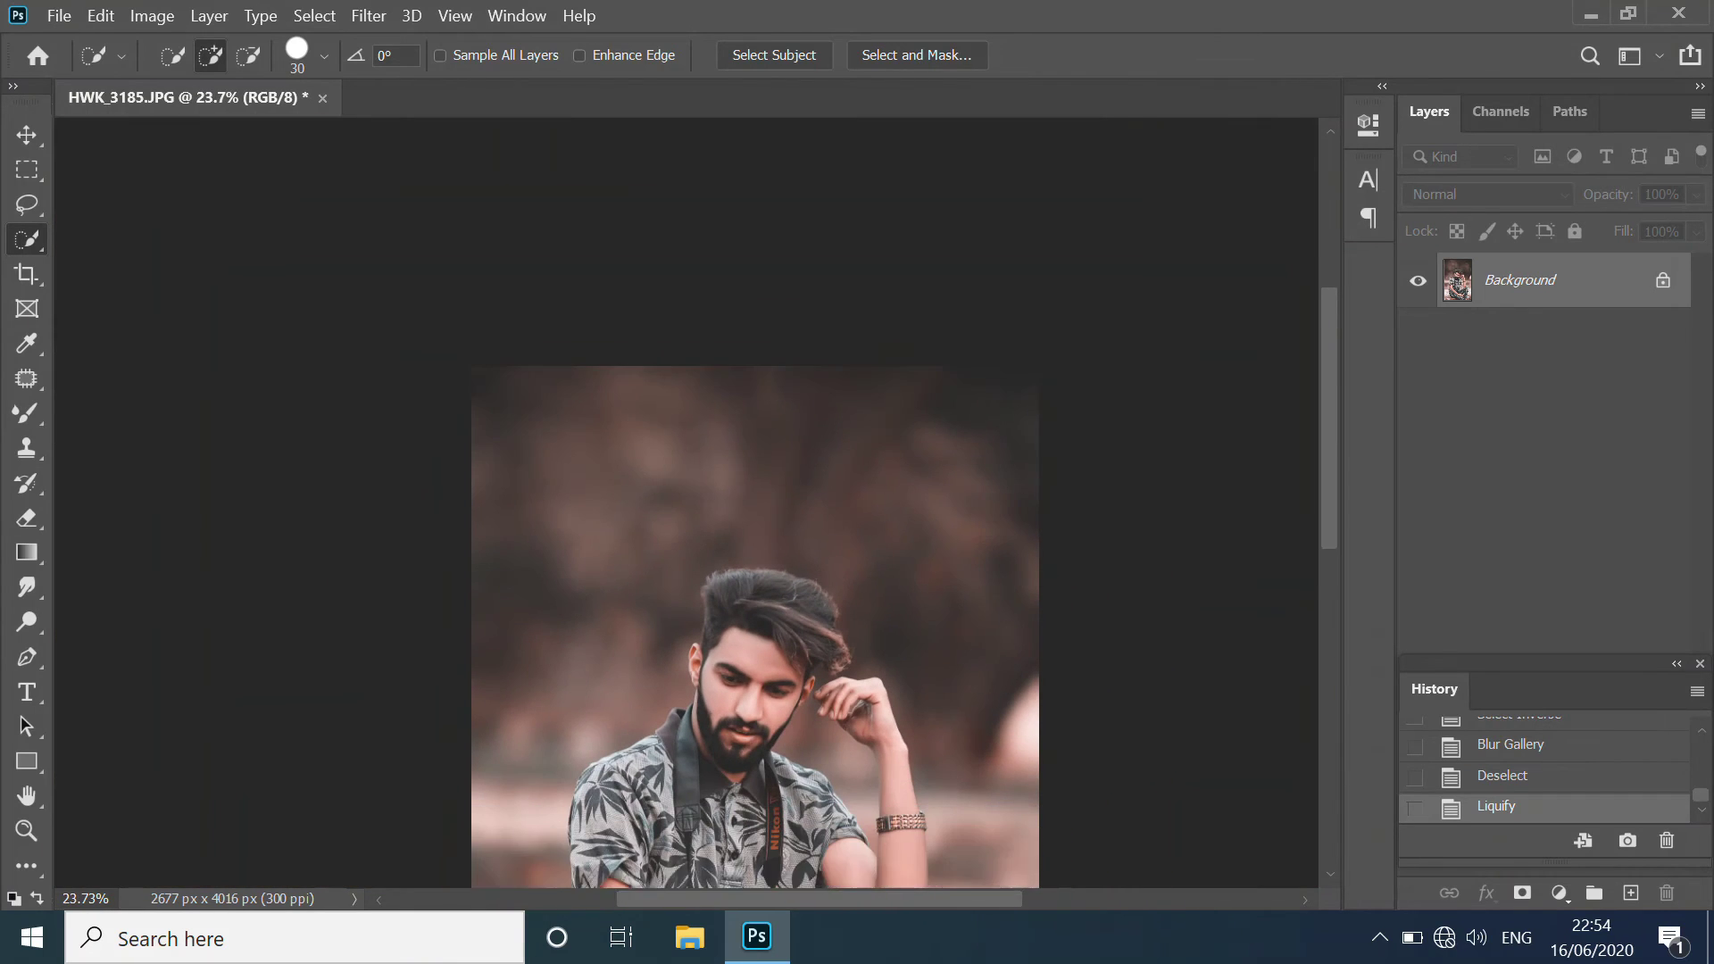
scroll(759, 420, "up", 2)
scroll(759, 419, "up", 2)
scroll(759, 420, "up", 2)
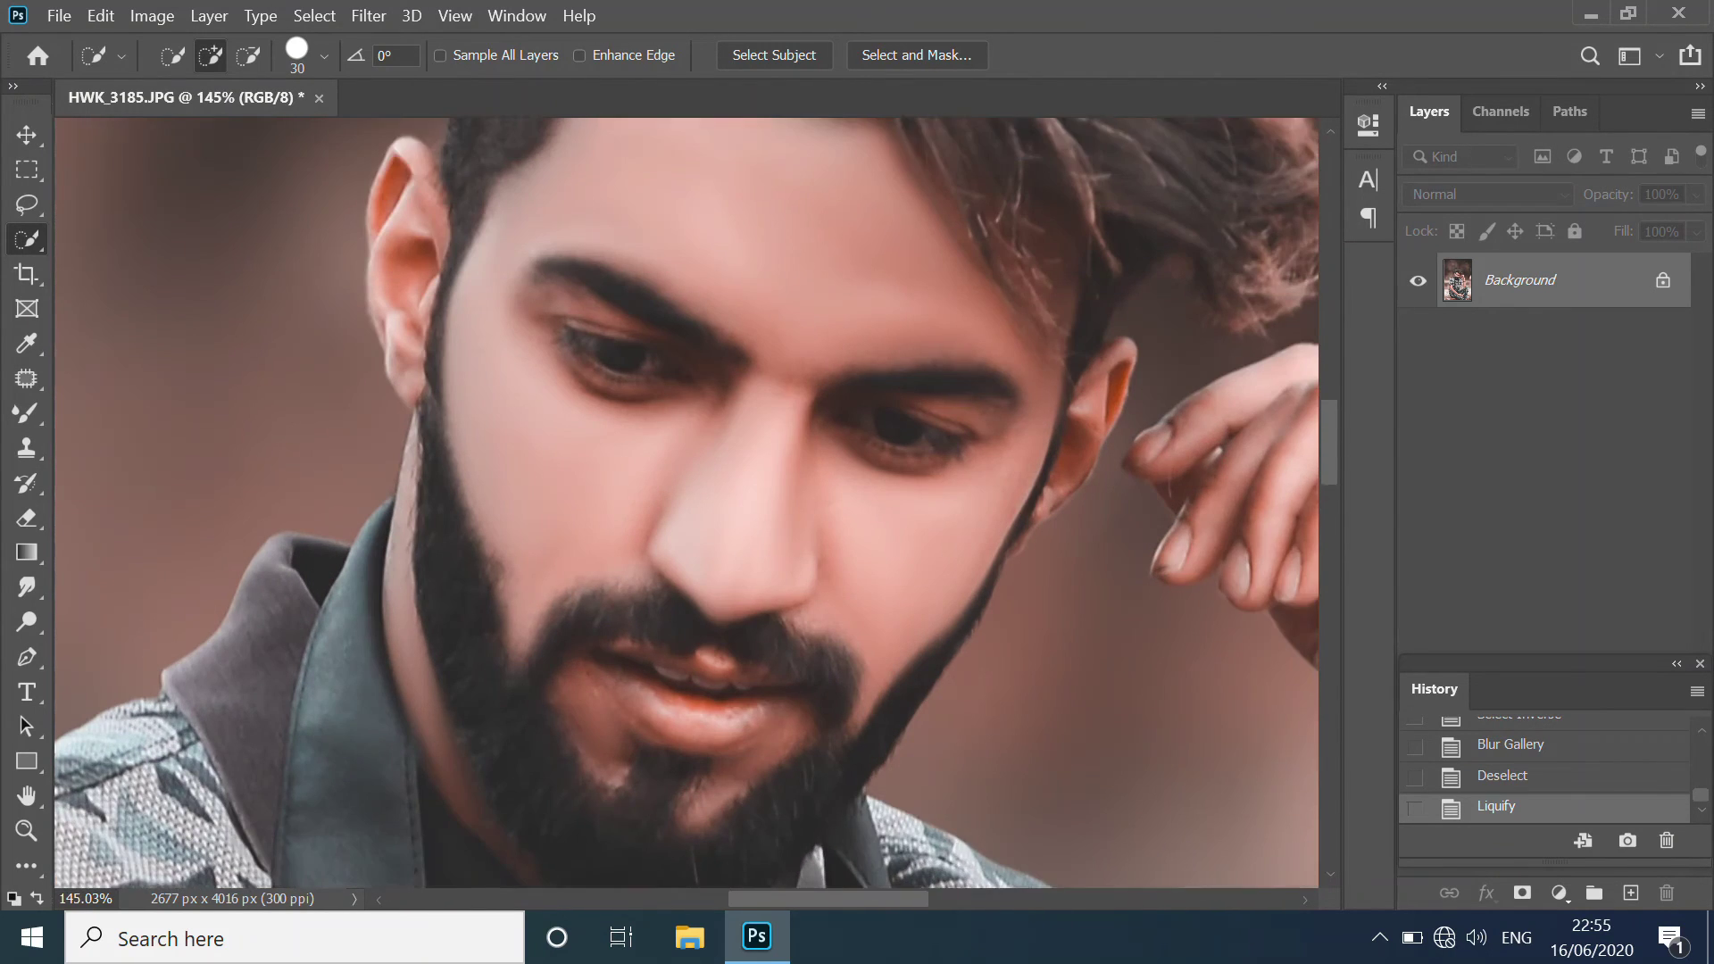
scroll(759, 419, "up", 1)
scroll(687, 500, "up", 1)
key("shift+b")
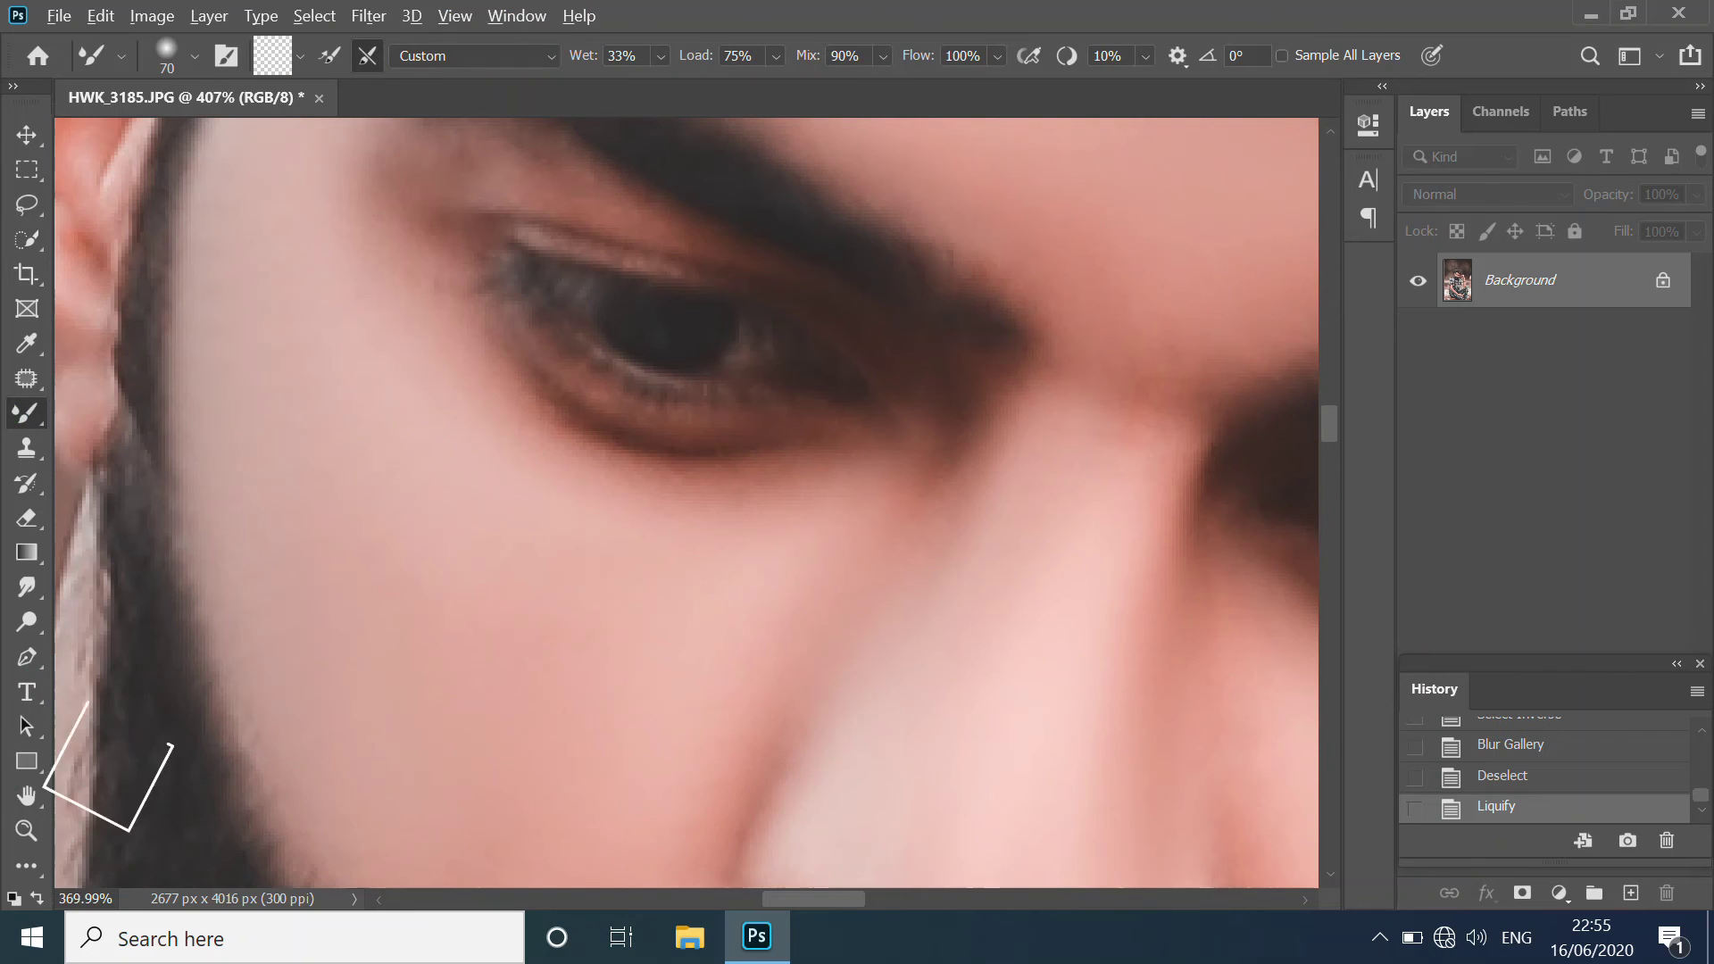
scroll(572, 500, "up", 2)
key("bracketleft")
key("bracketleft")
key("bracketleft")
left_click(527, 486)
left_click(527, 486)
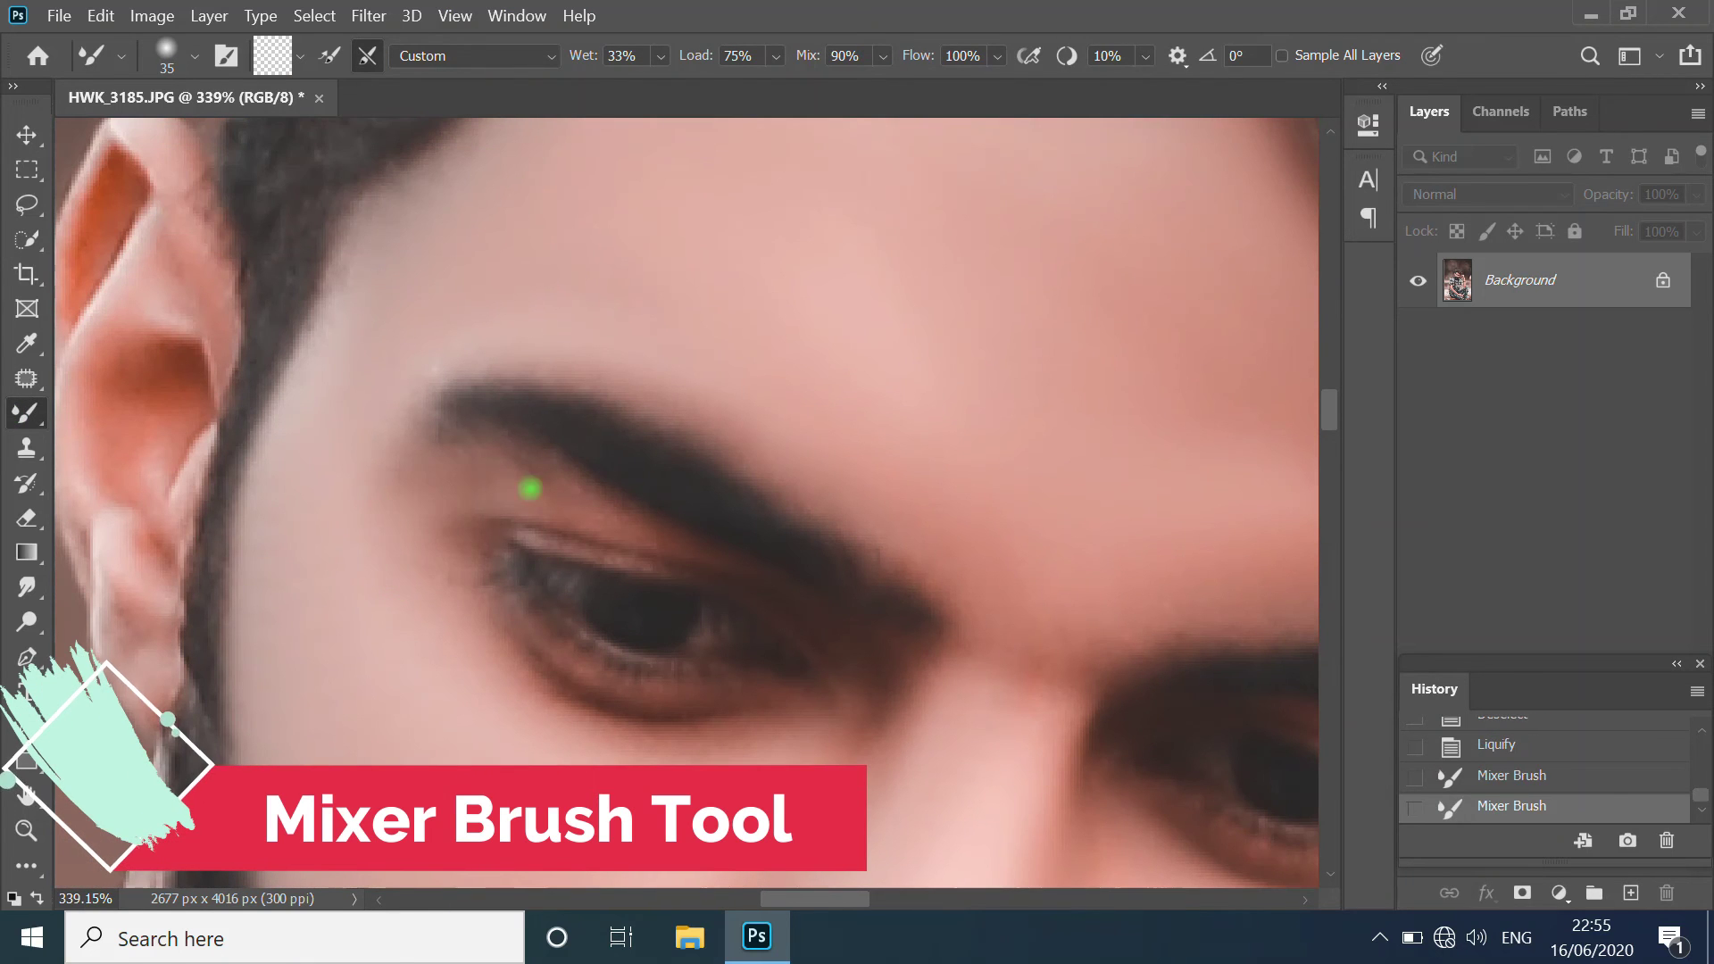
left_click(420, 475)
Step: Enlarge the Mixer Brush and smooth the forehead skin
scroll(796, 577, "down", 2)
scroll(1125, 553, "up", 1)
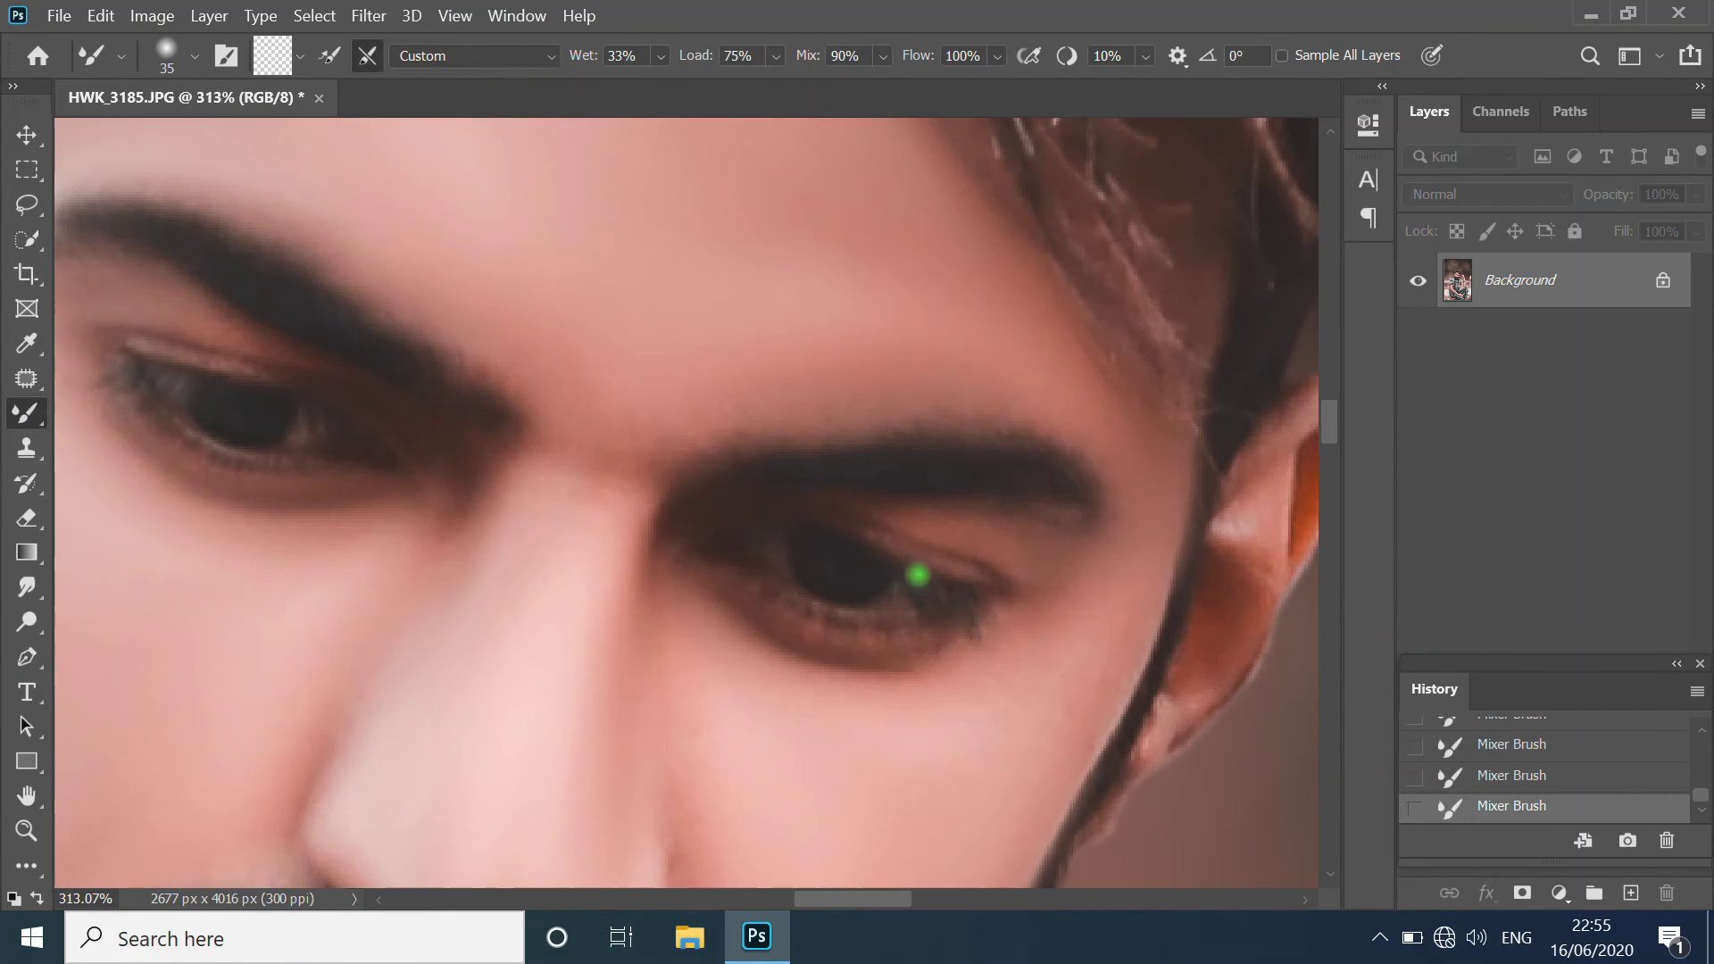
scroll(864, 668, "down", 5)
key("bracketright")
key("bracketright")
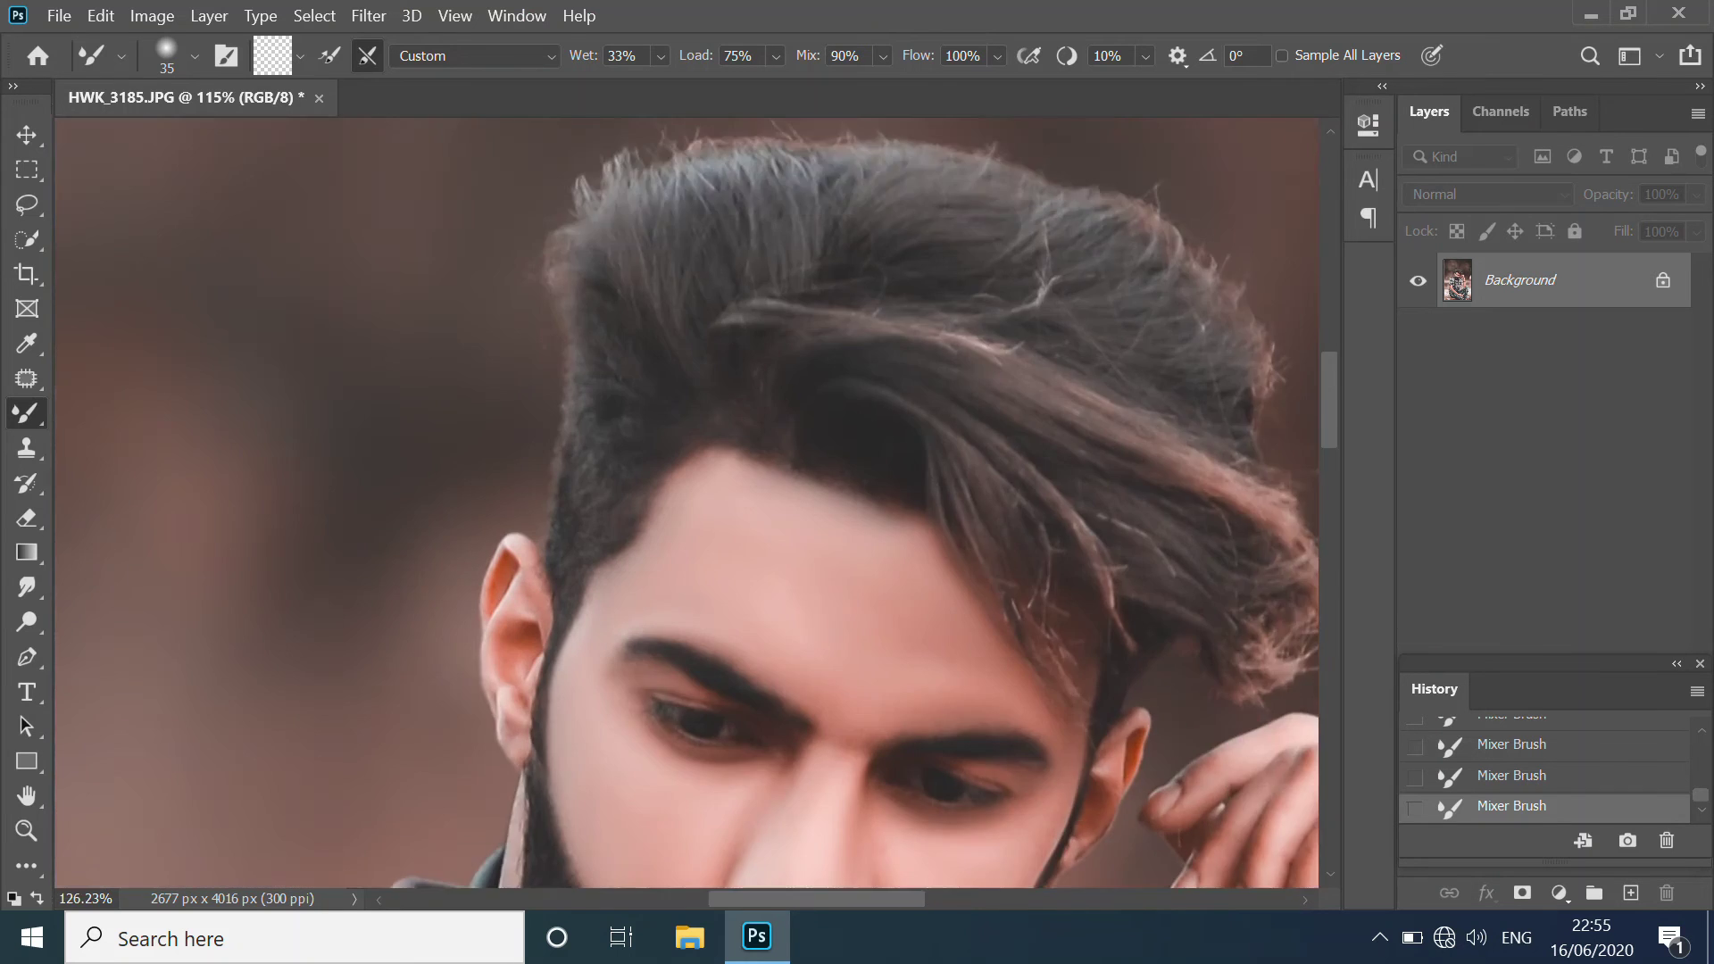
scroll(1041, 699, "up", 4)
scroll(503, 666, "down", 1)
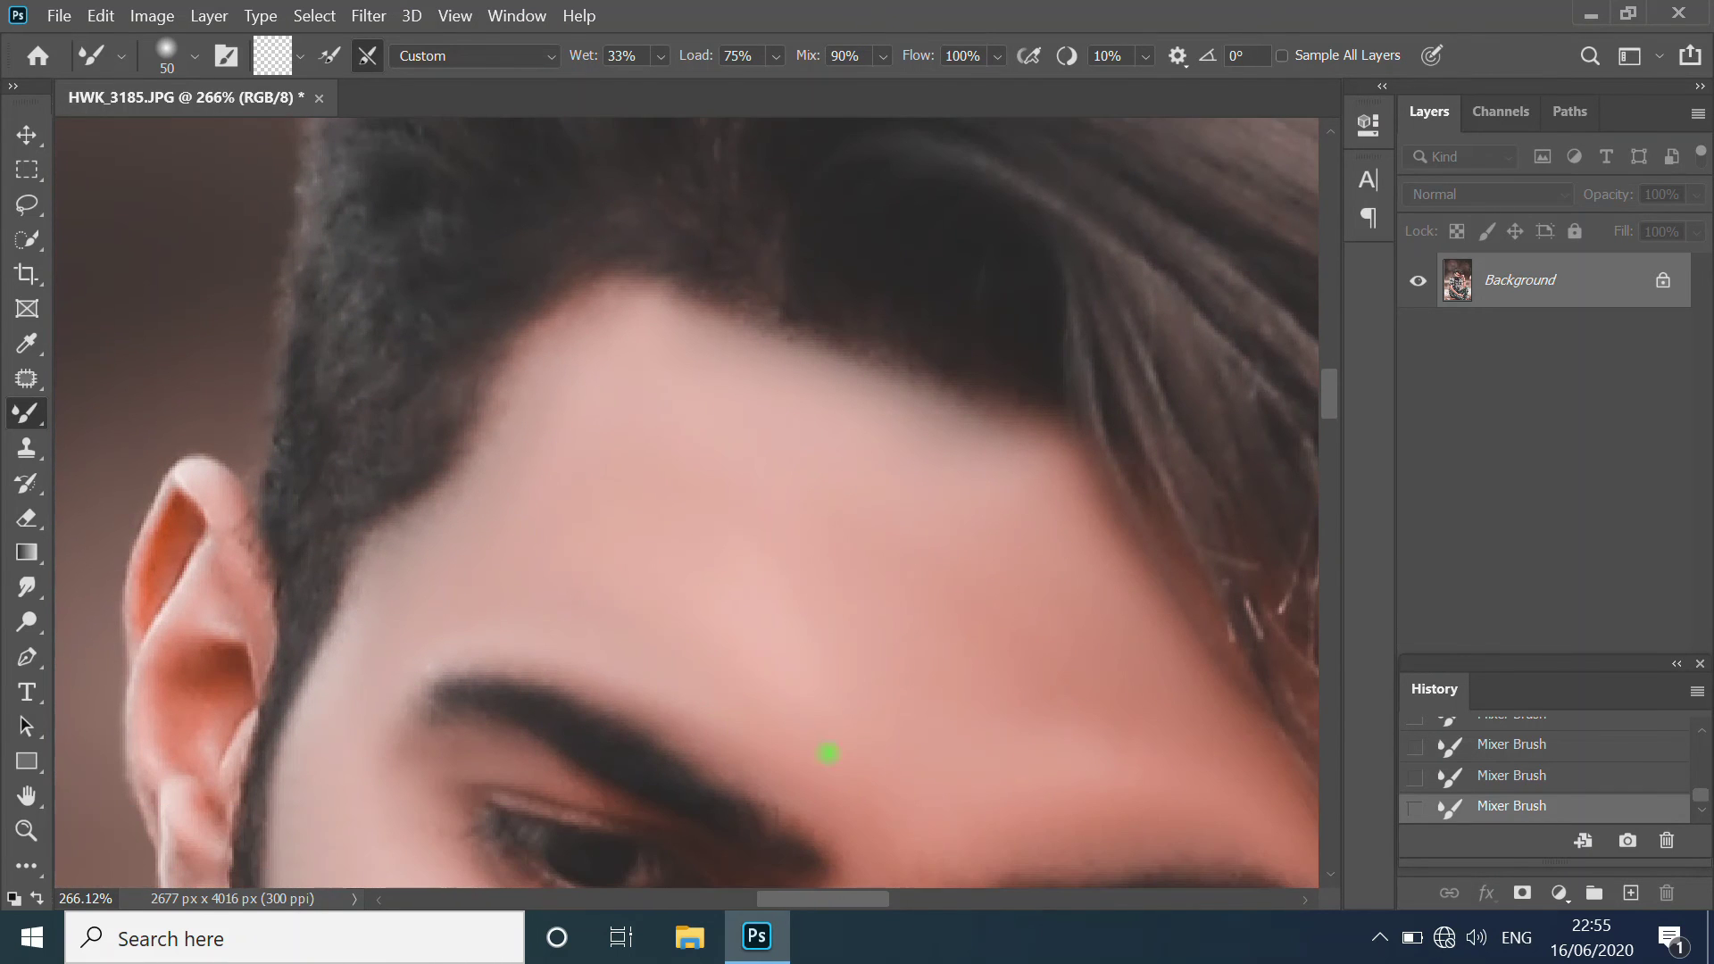
scroll(994, 652, "down", 4)
scroll(990, 422, "up", 4)
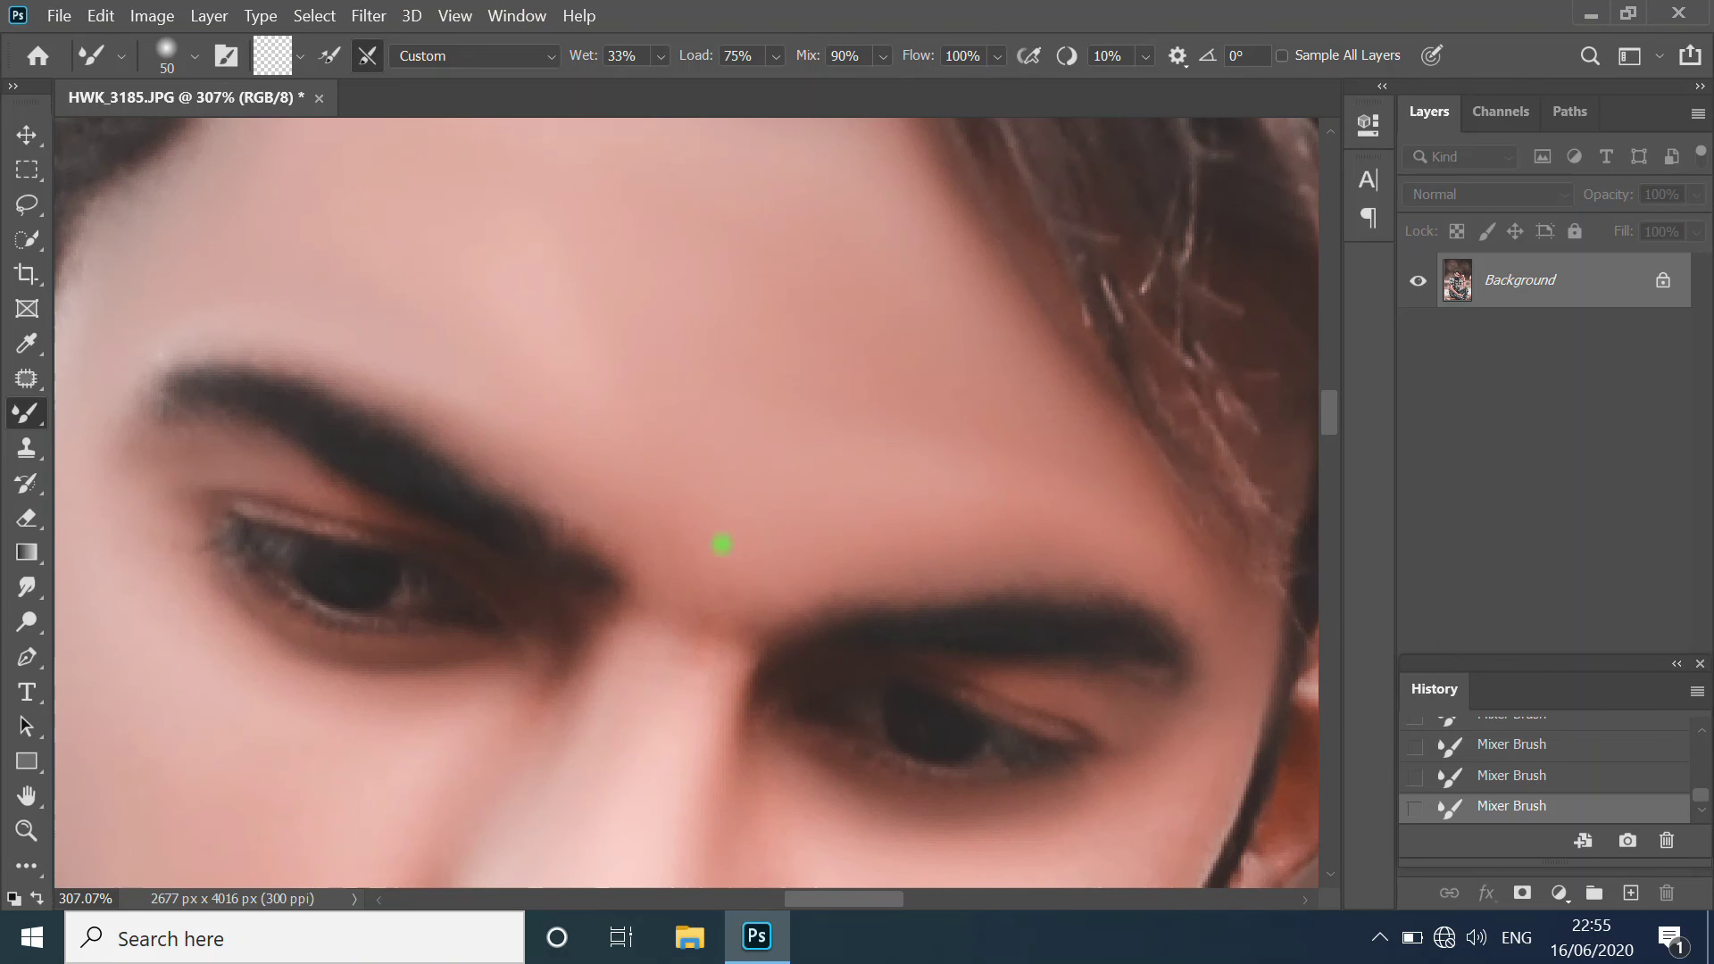
scroll(723, 543, "down", 4)
scroll(519, 515, "up", 4)
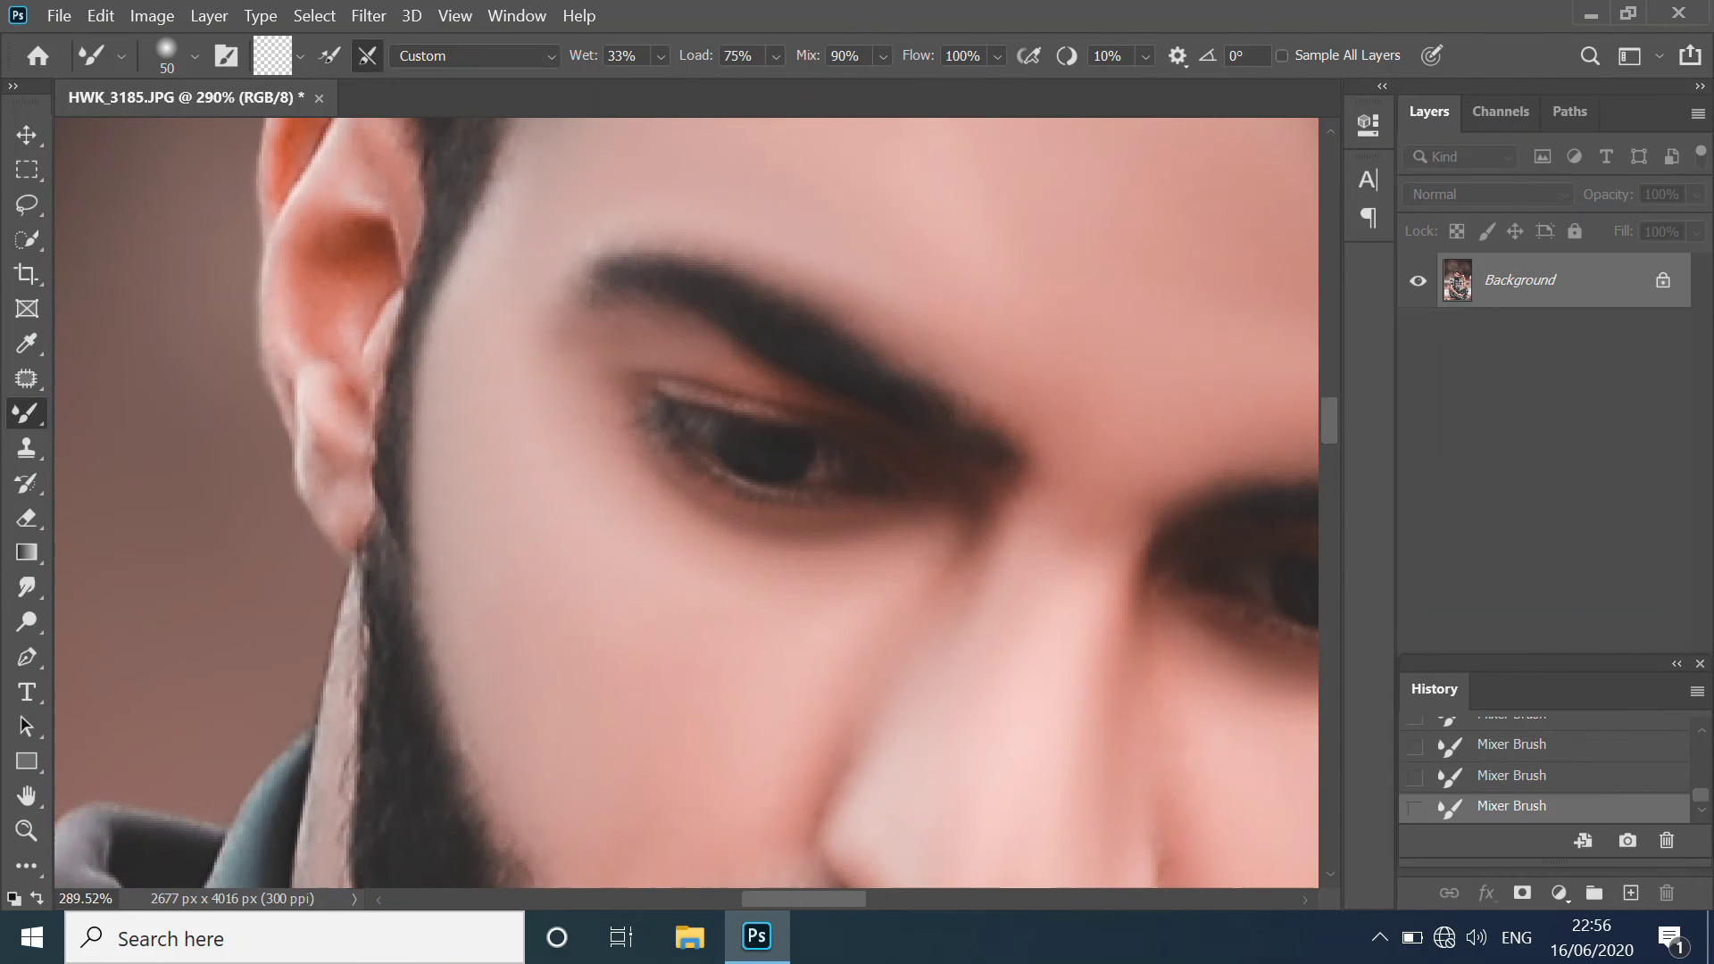
scroll(494, 463, "down", 1)
scroll(529, 375, "down", 1)
scroll(585, 716, "down", 1)
scroll(585, 716, "down", 4)
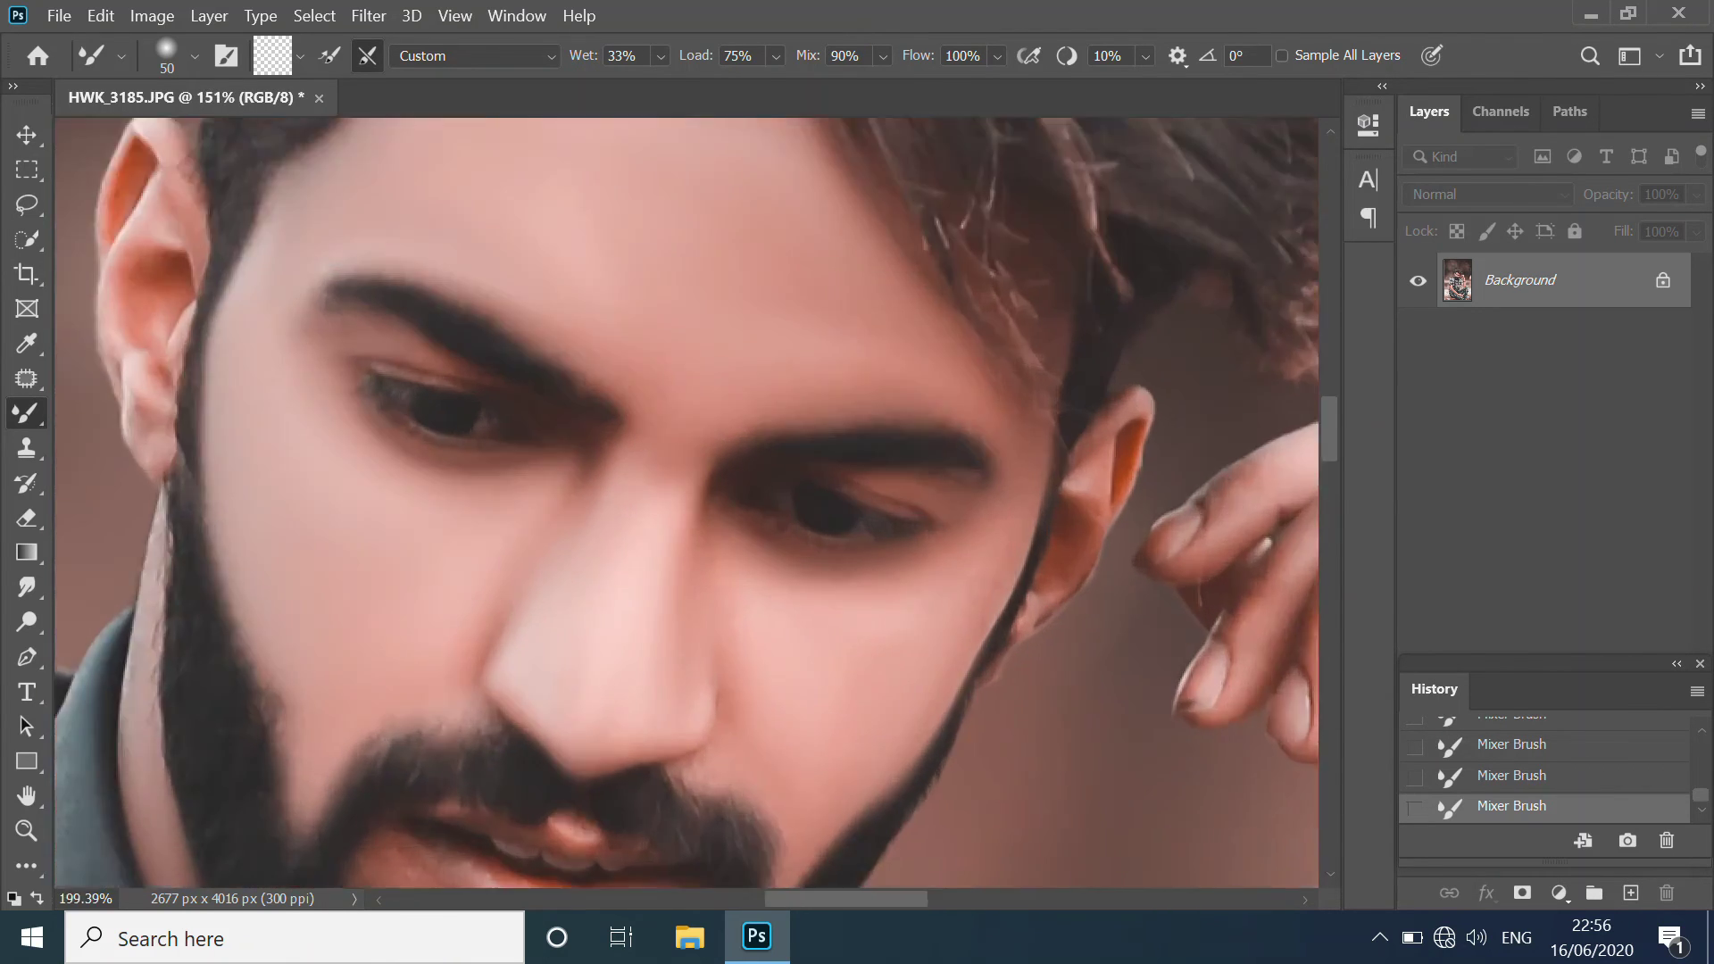
scroll(849, 612, "up", 4)
scroll(972, 489, "down", 1)
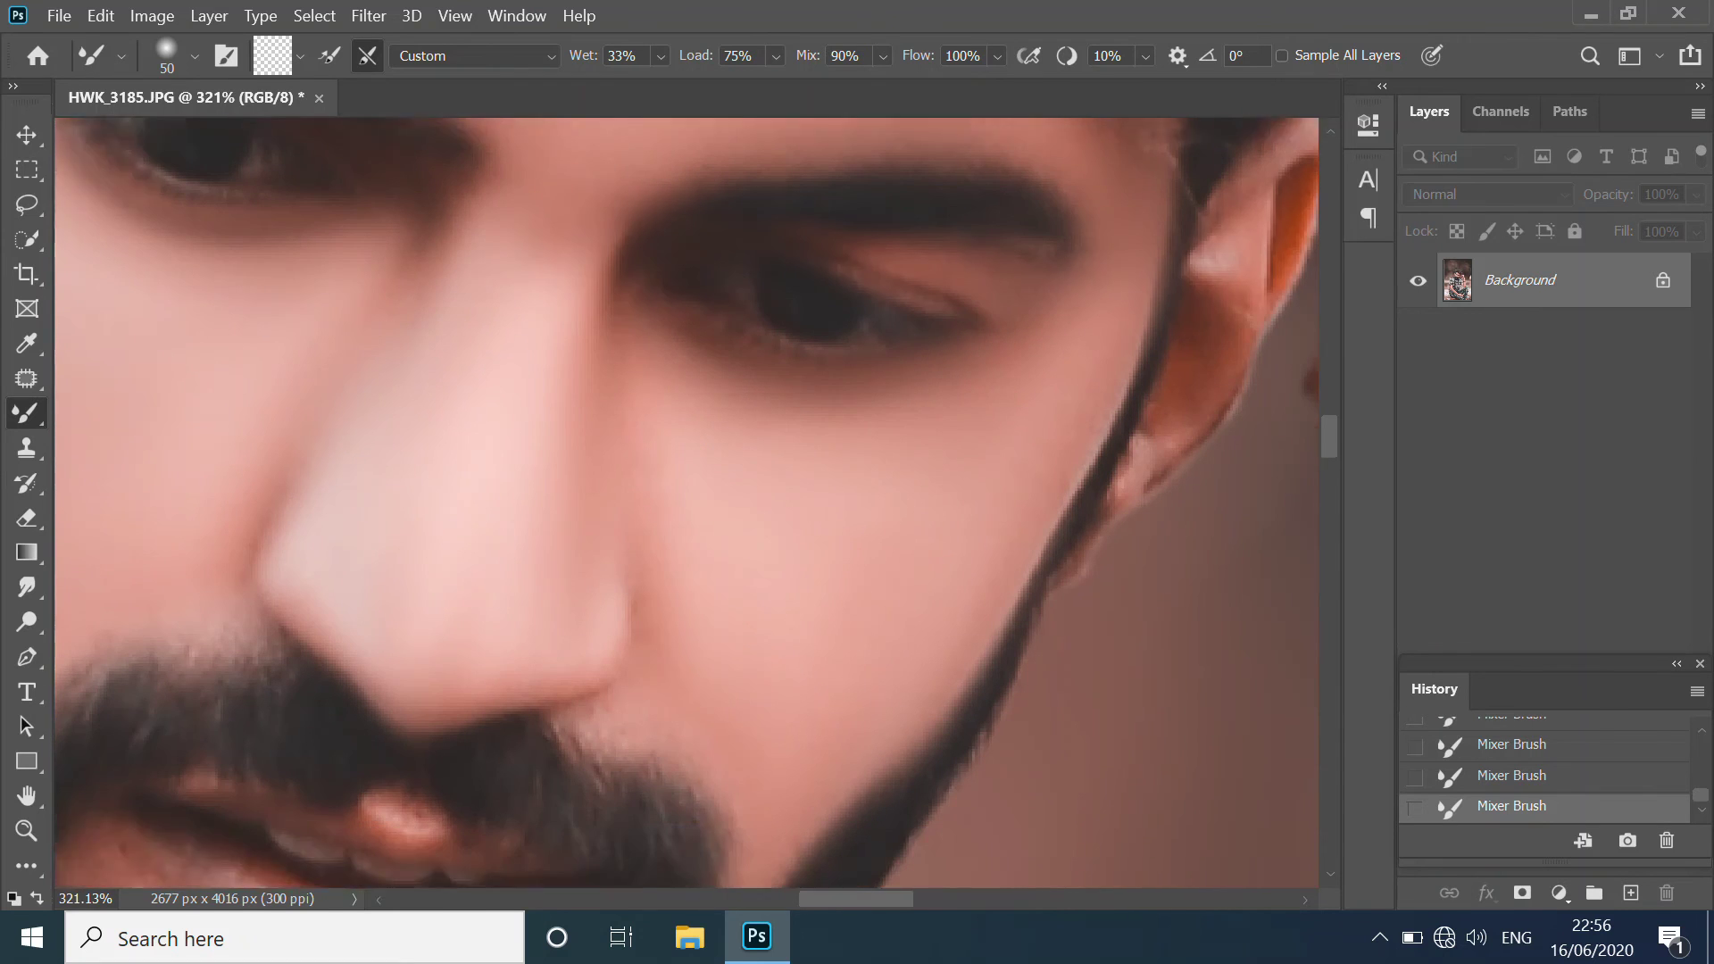
scroll(1132, 295, "up", 2)
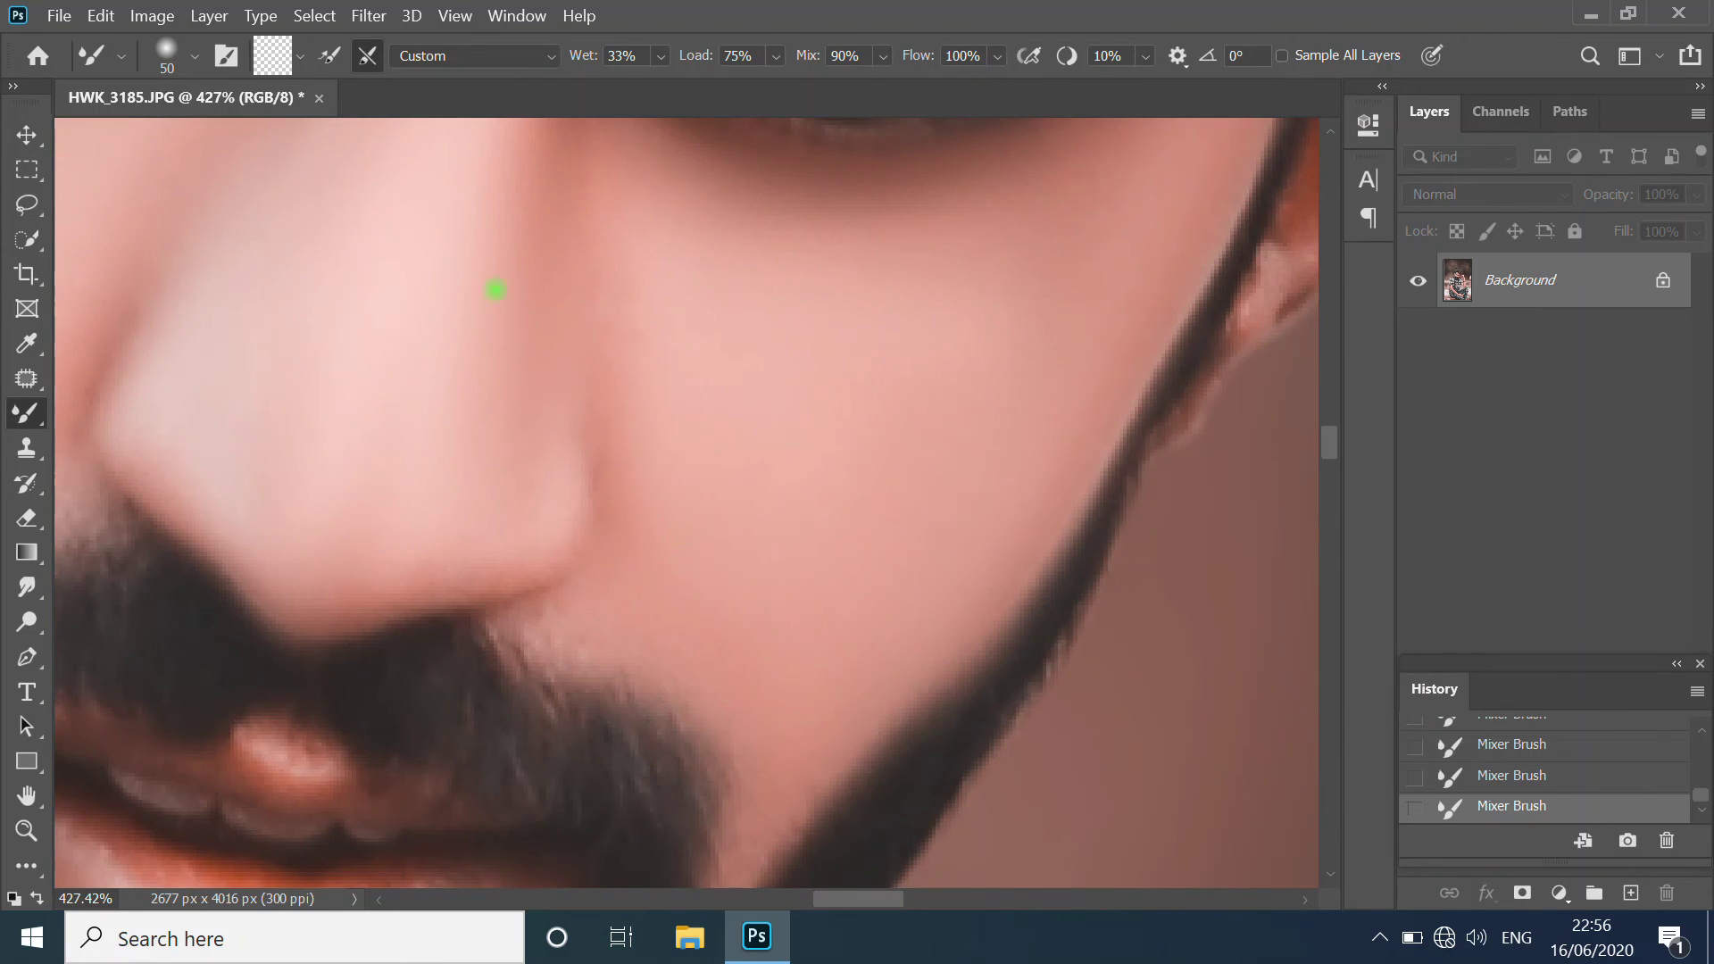
scroll(495, 290, "down", 3)
scroll(535, 509, "down", 3)
scroll(535, 509, "down", 1)
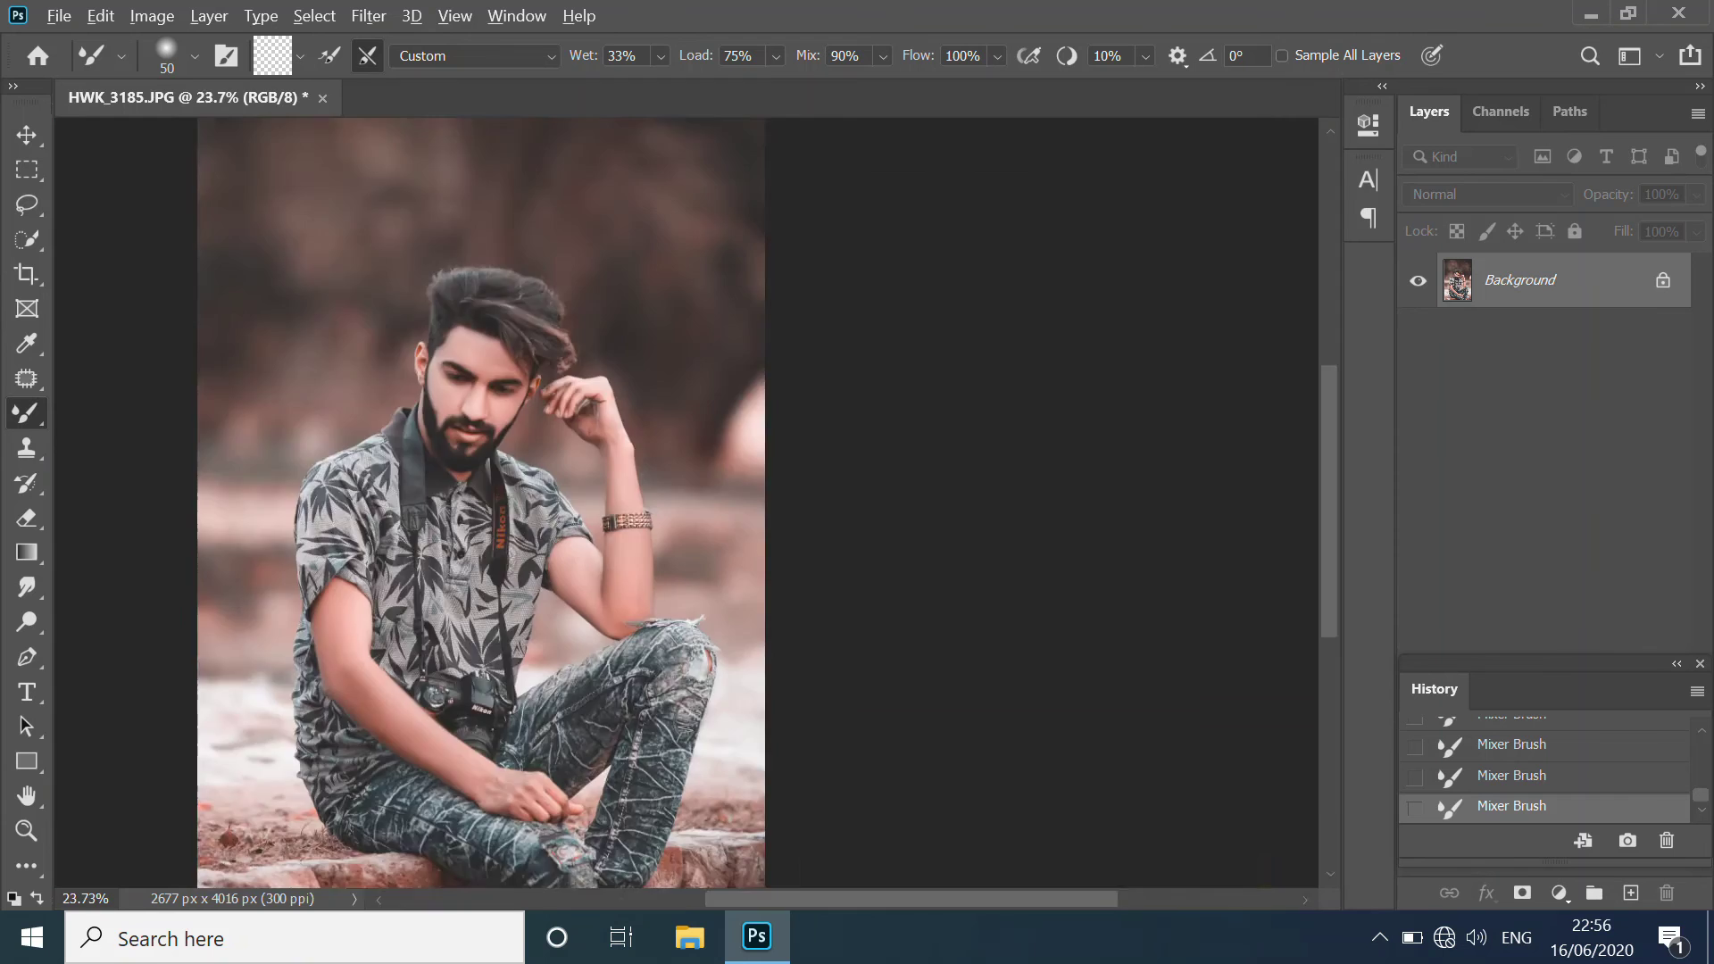
scroll(420, 373, "up", 10)
Step: Shrink the Mixer Brush for finer detail near the ear
key("bracketleft")
key("bracketleft")
key("bracketleft")
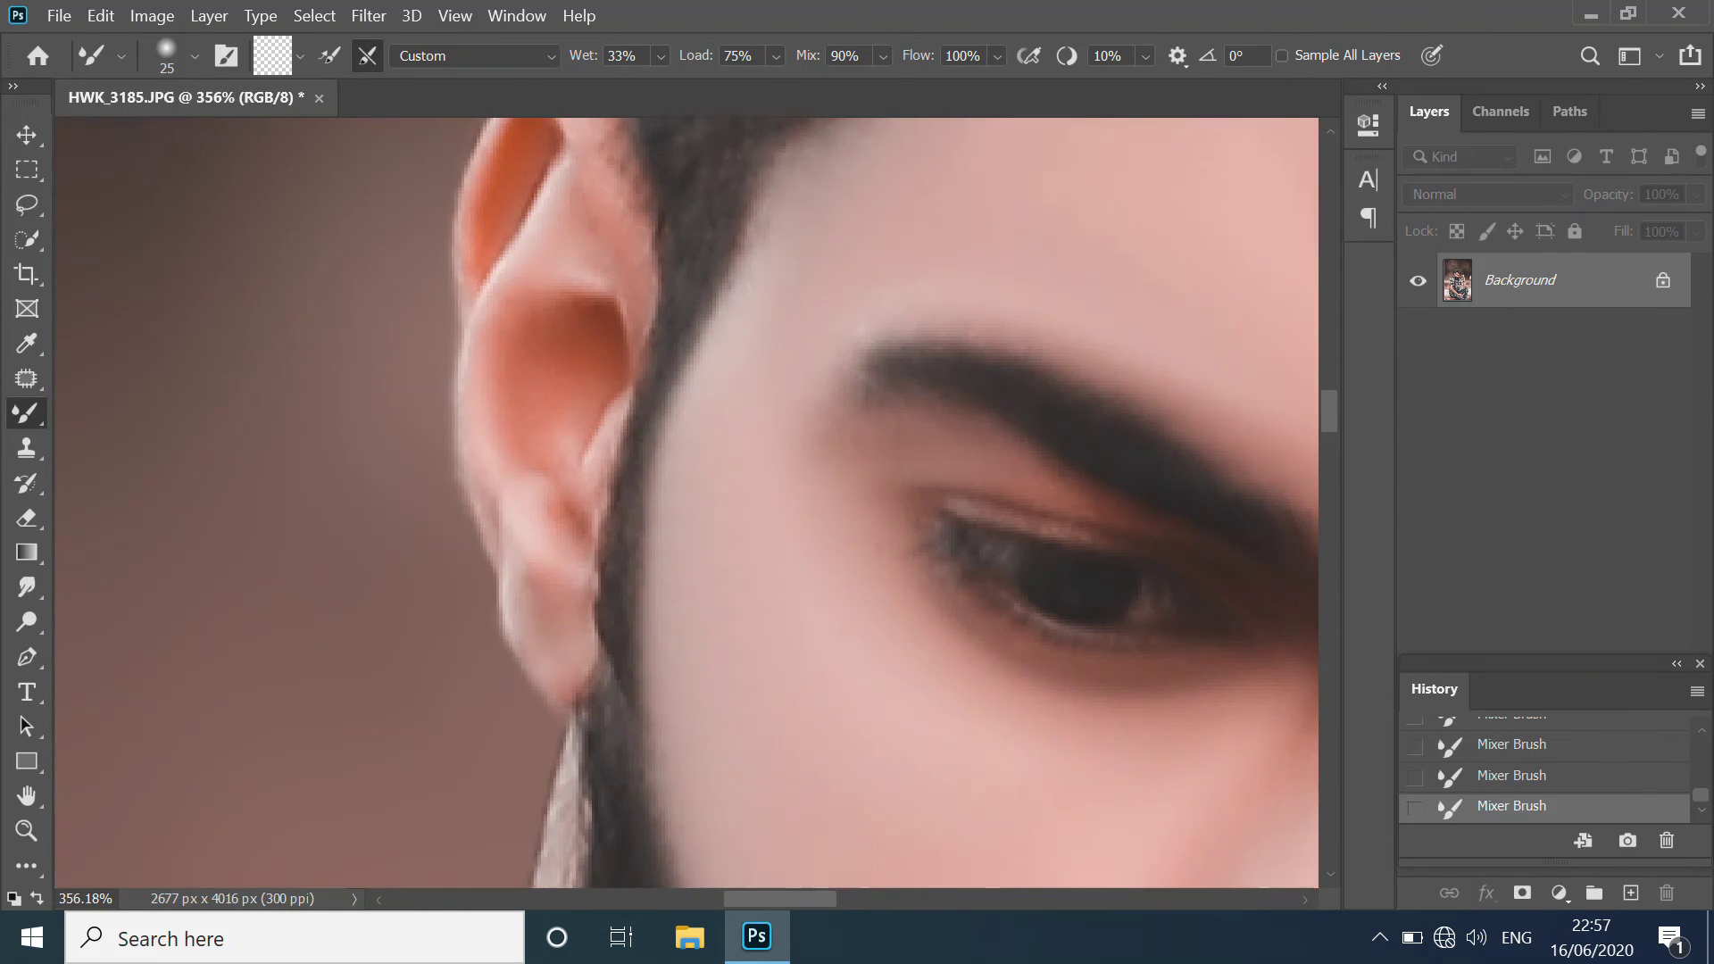
scroll(419, 374, "down", 12)
scroll(420, 374, "up", 2)
left_click(59, 15)
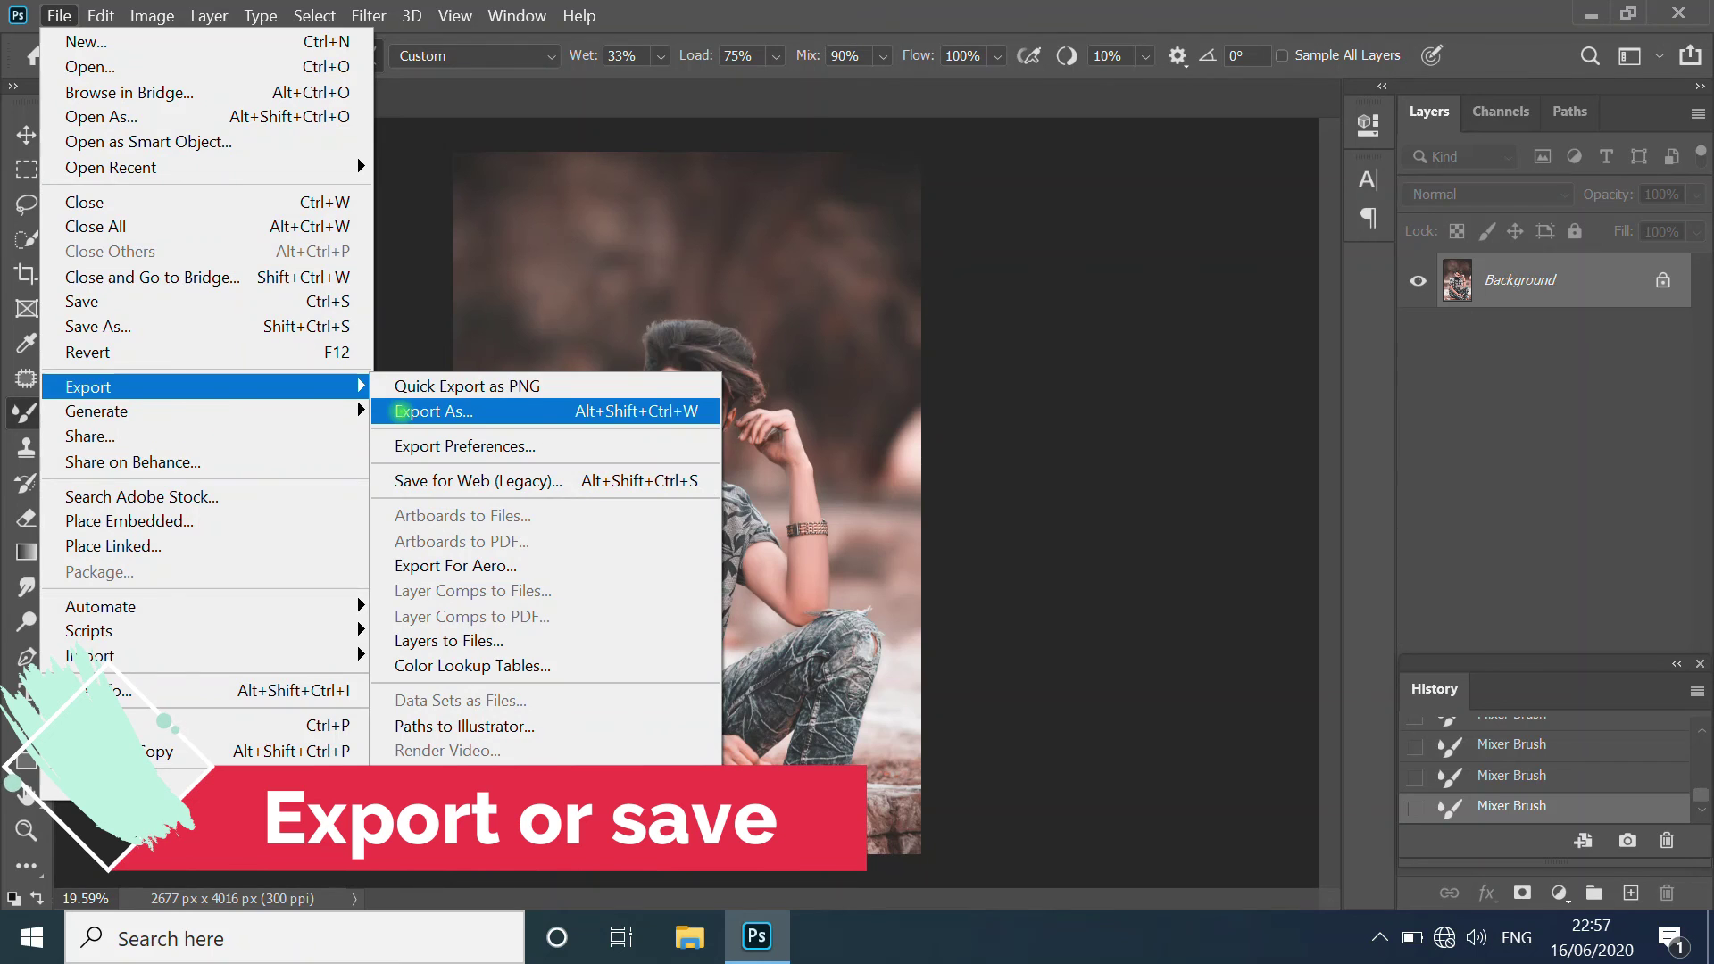
Step: Export the portrait as a 100%-quality JPG named 'new' to the Desktop
left_click(401, 411)
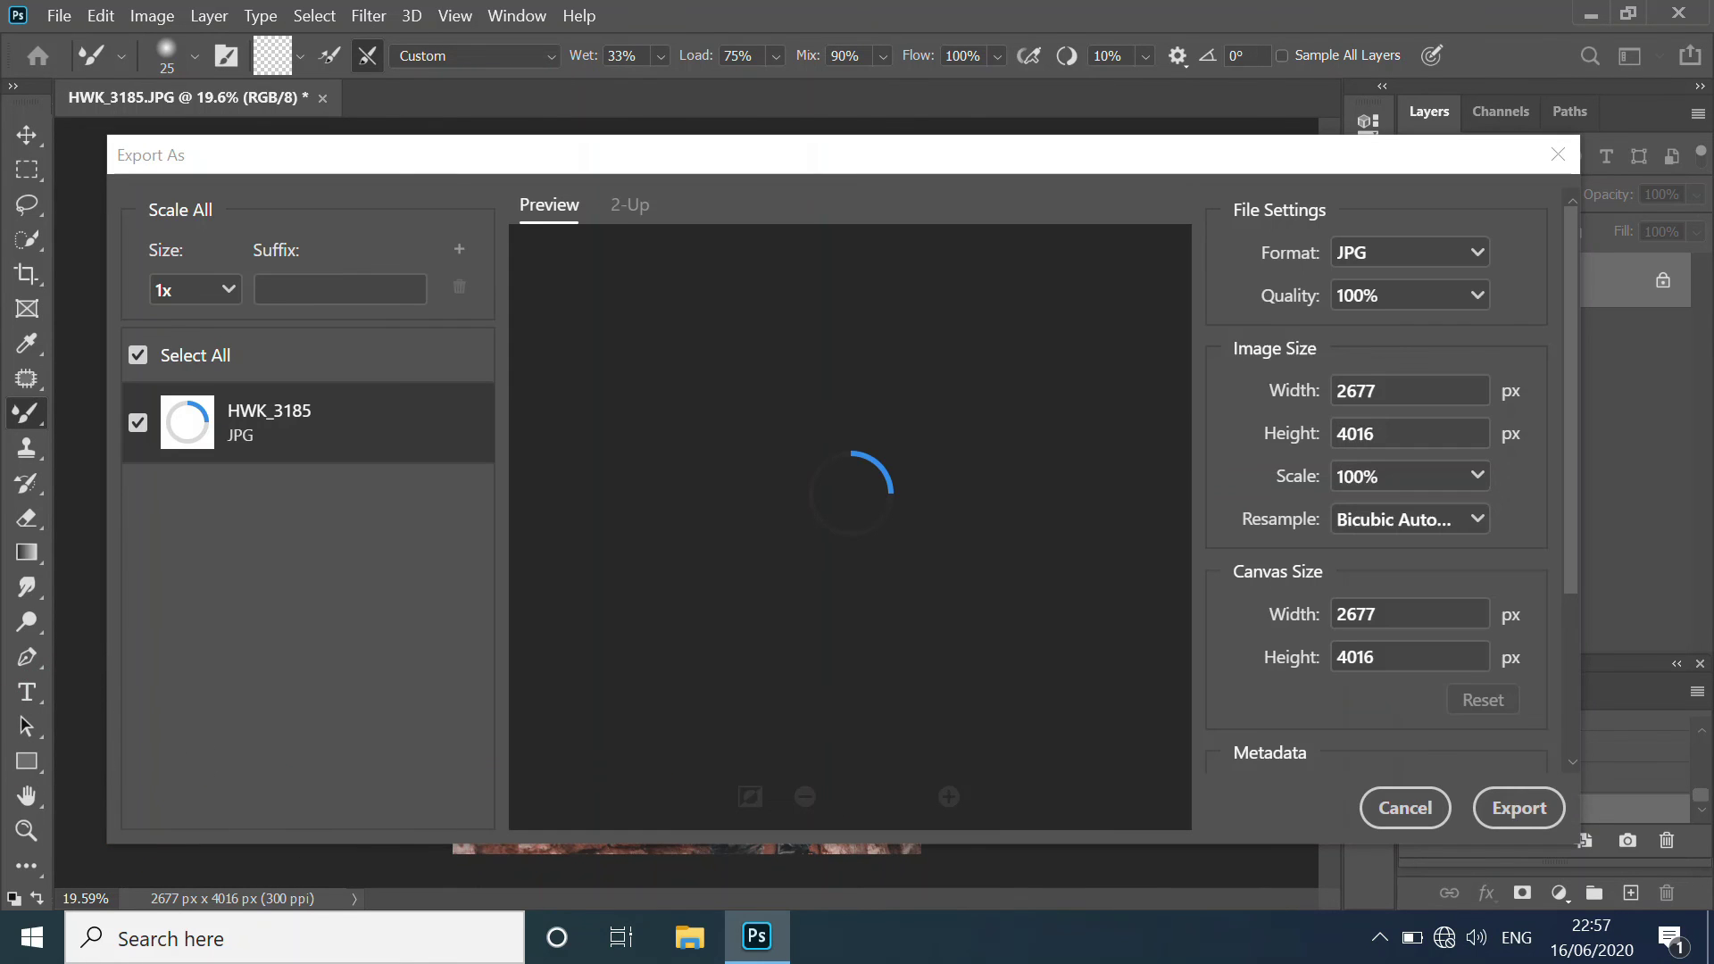
left_click(1518, 808)
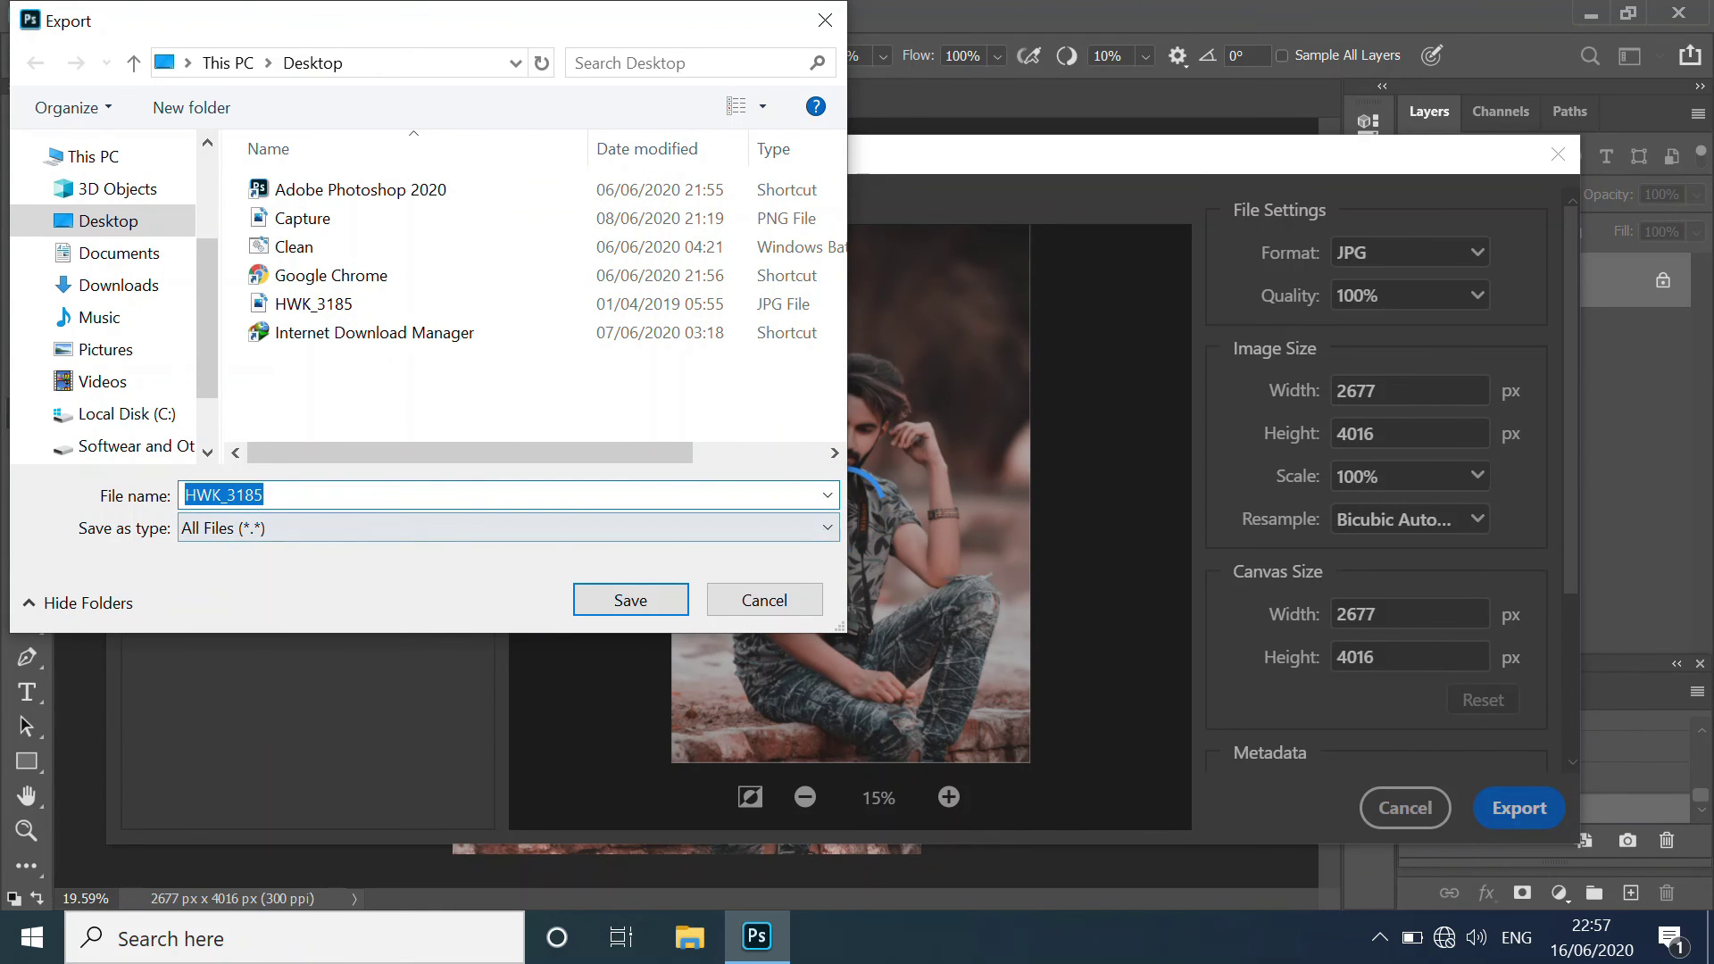
type("new")
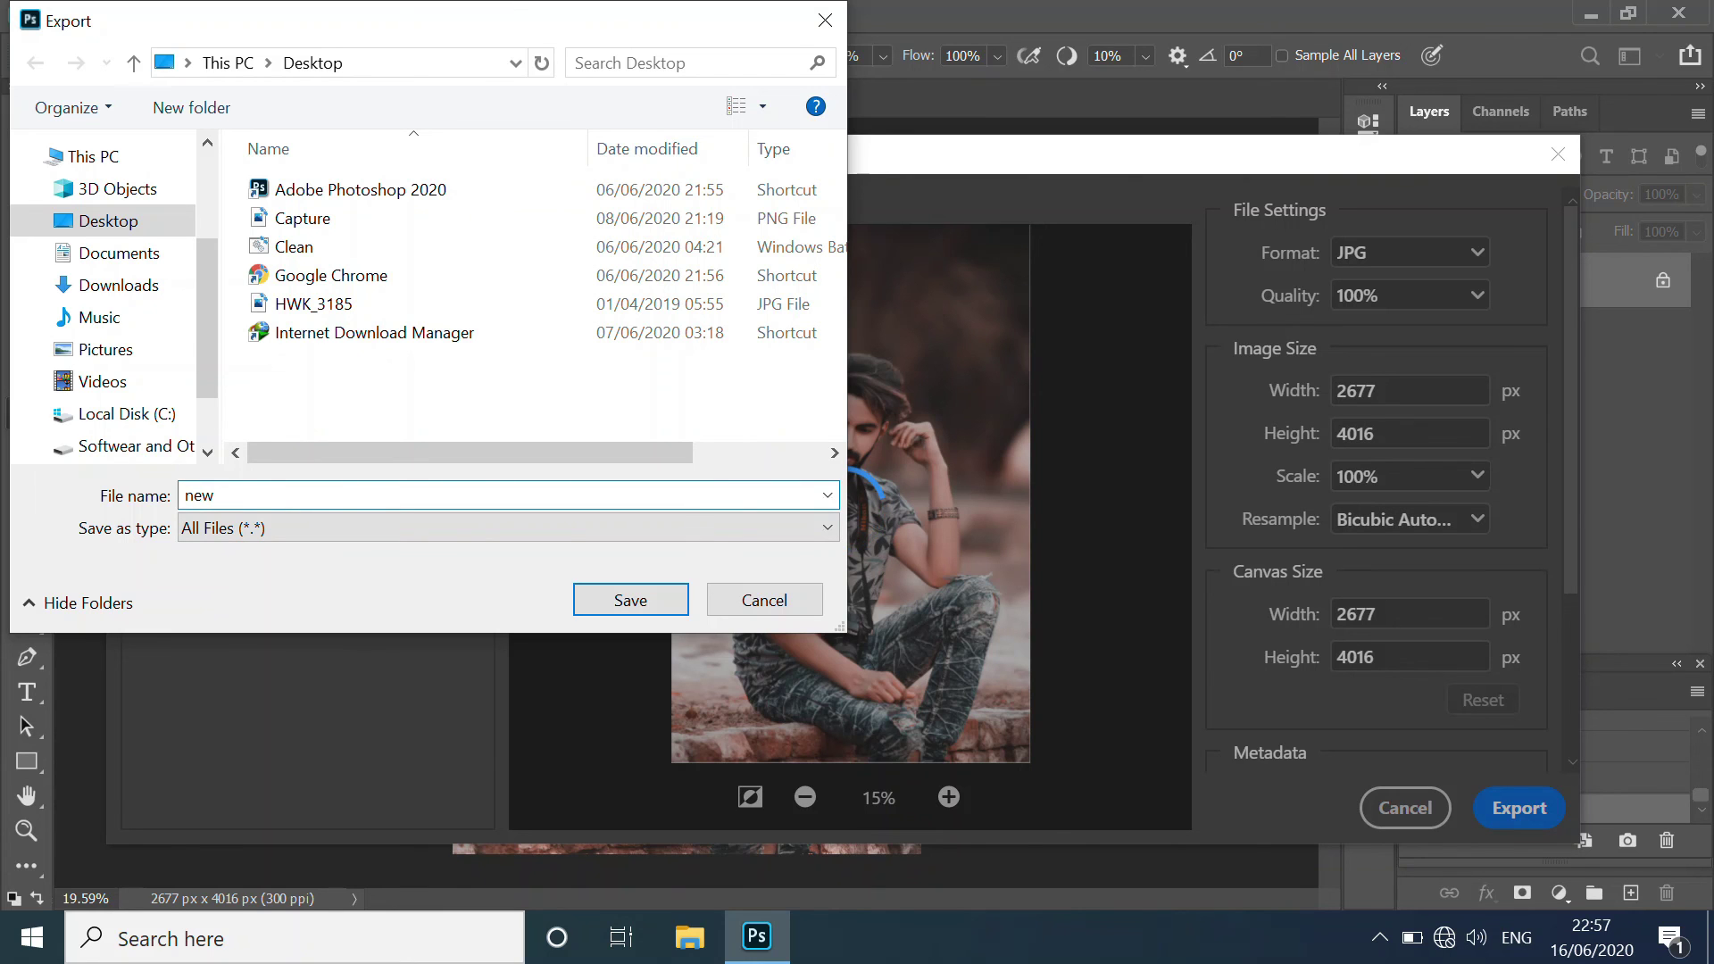
key("Return")
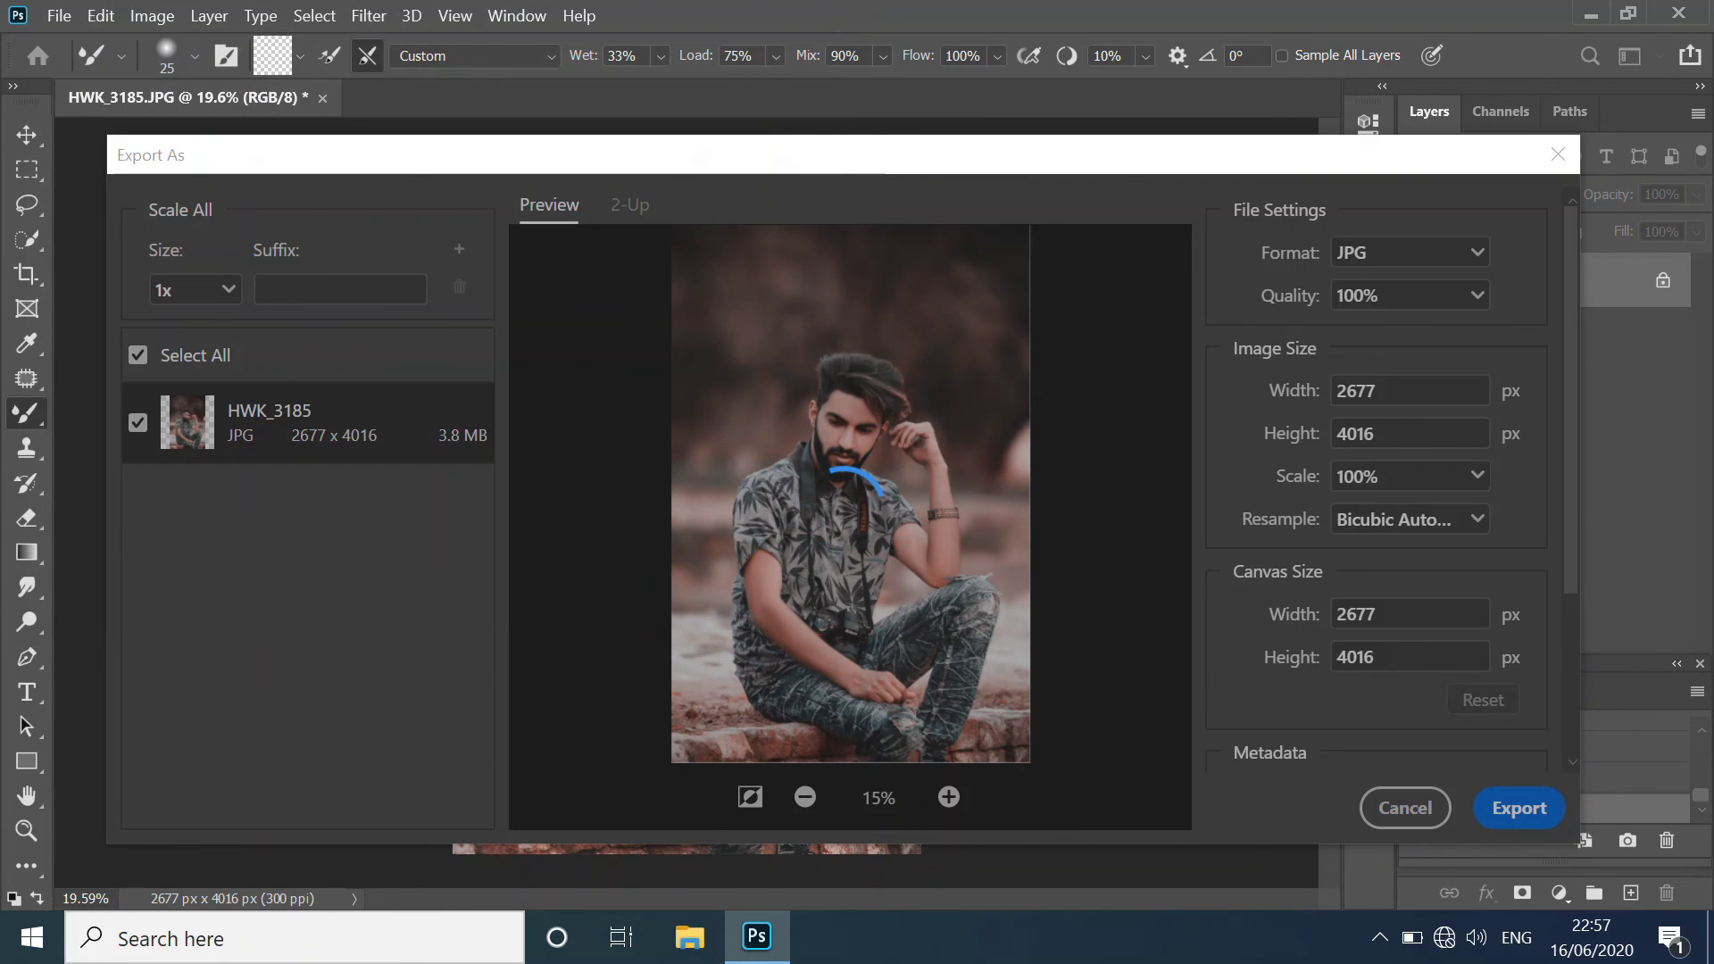